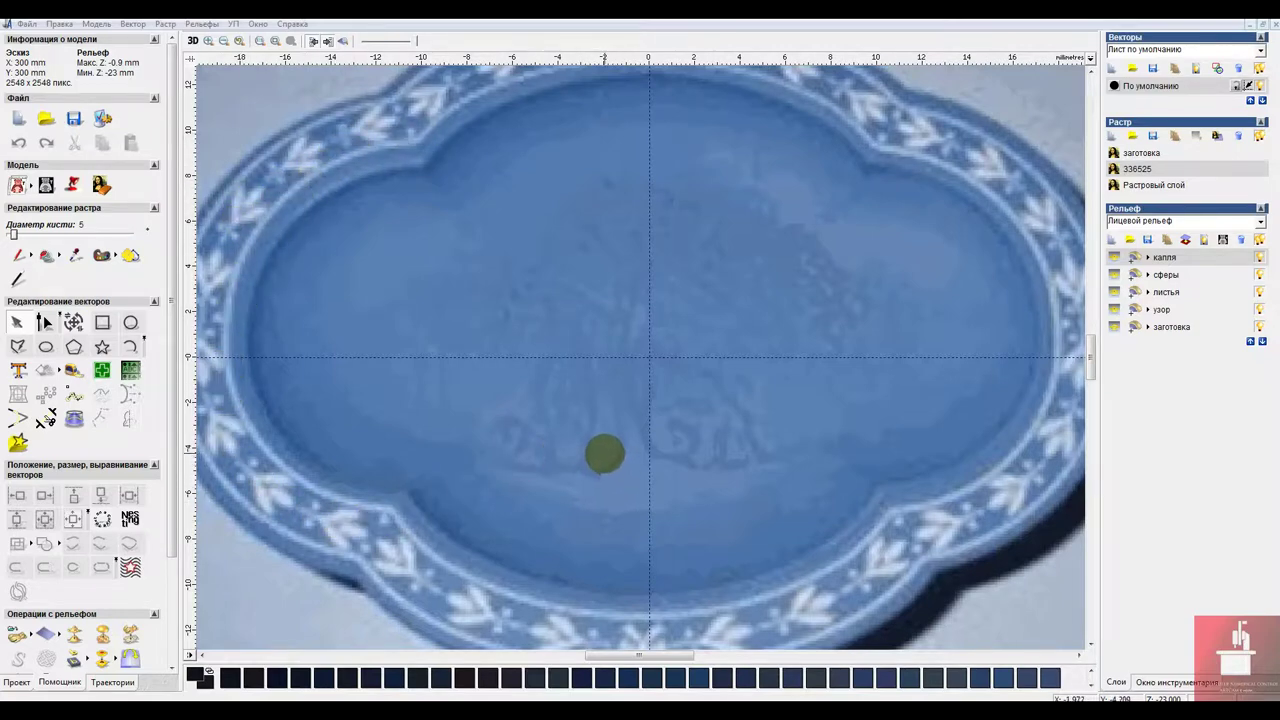
double_click(597, 443)
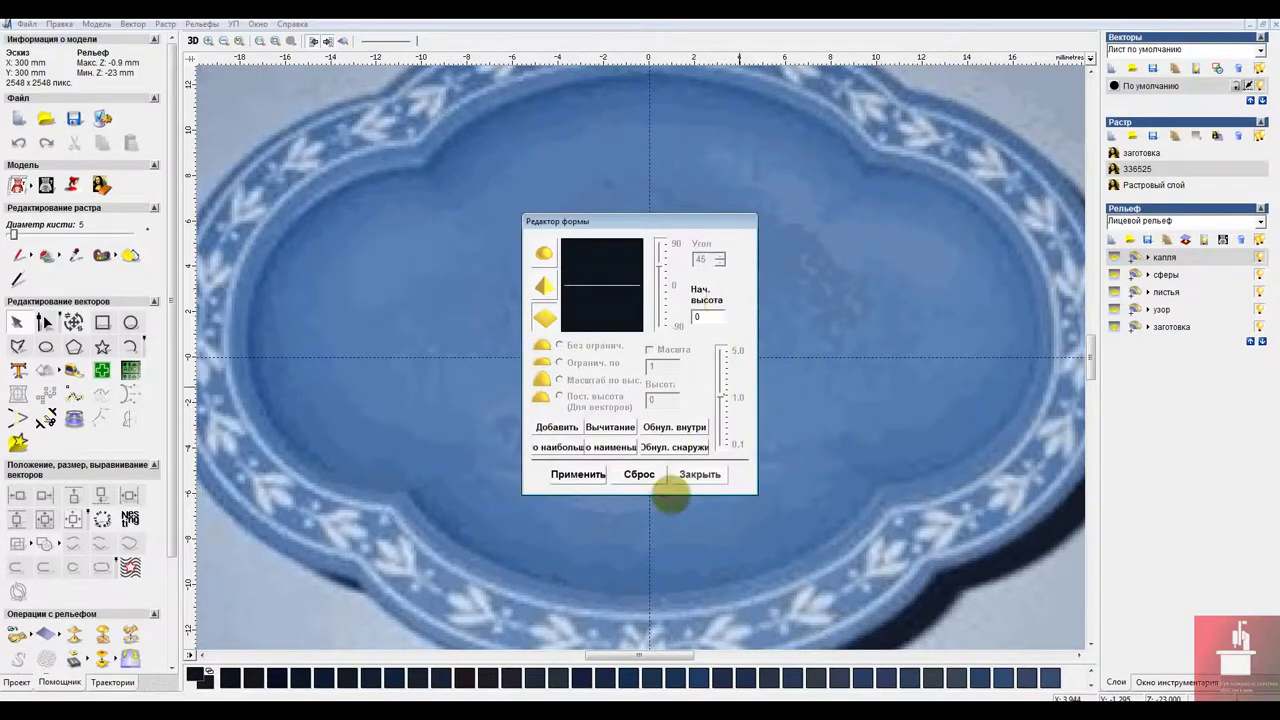
click(700, 475)
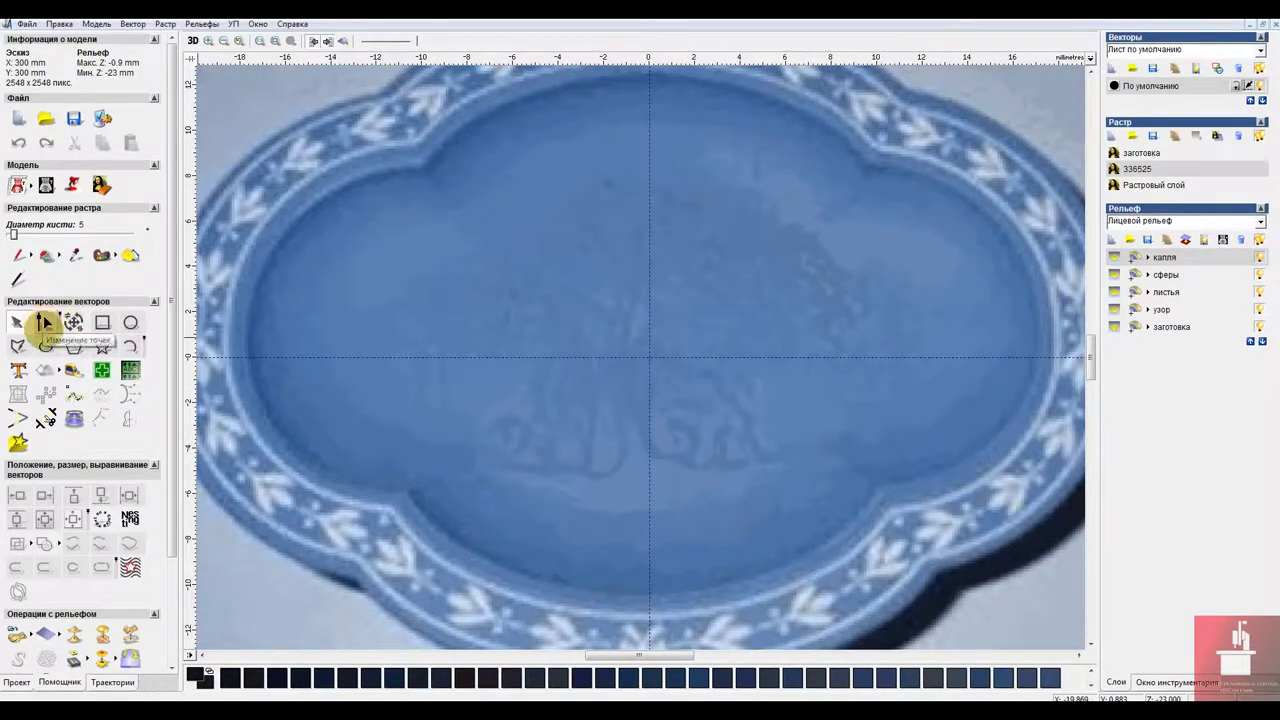
click(18, 346)
click(501, 466)
click(546, 473)
key(Escape)
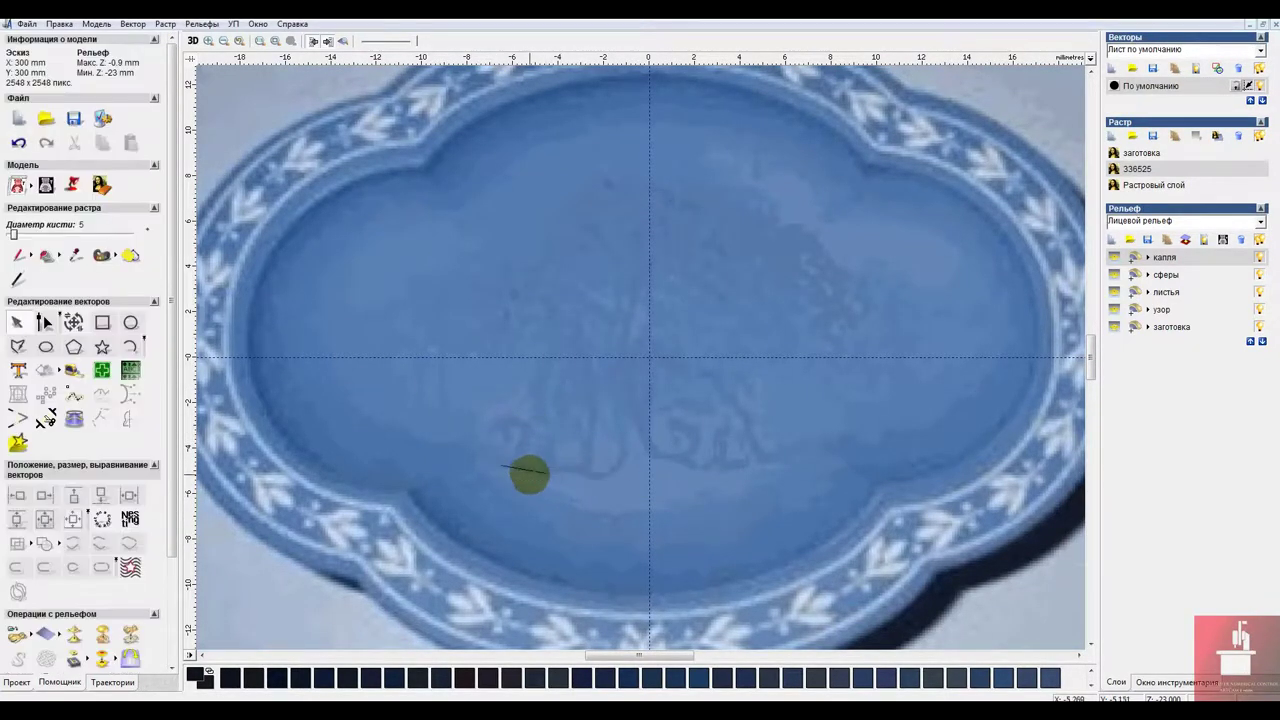
click(530, 473)
key(Delete)
Fade the plate photo and start a polyline tracing the ground line from its left end to the tree trunk's base.
drag(416, 41, 402, 41)
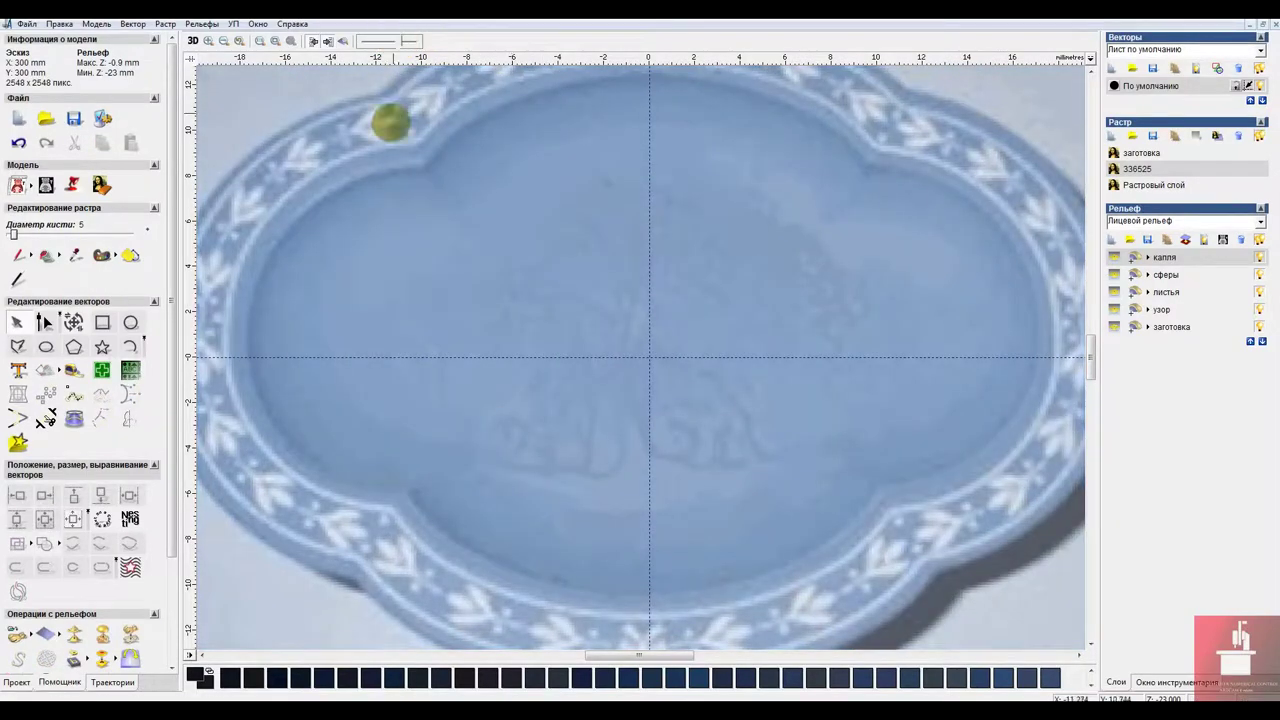
click(20, 347)
click(544, 476)
click(548, 469)
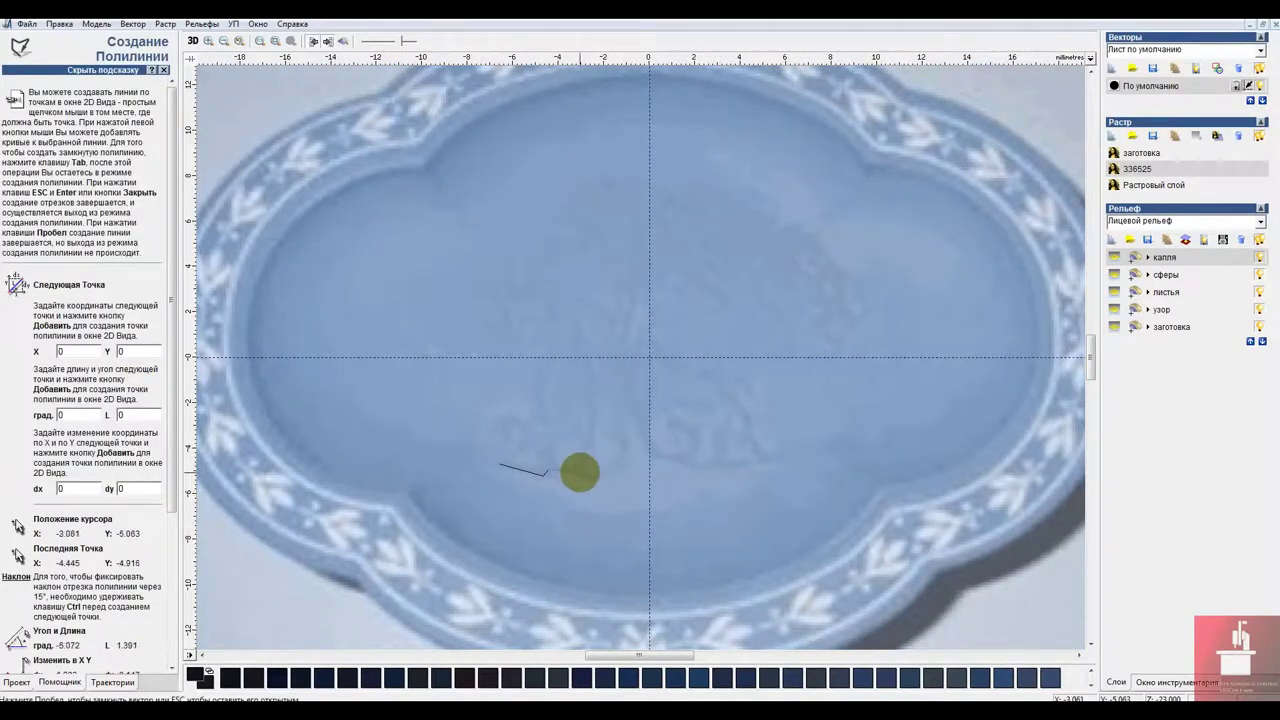
click(581, 473)
click(600, 481)
click(627, 464)
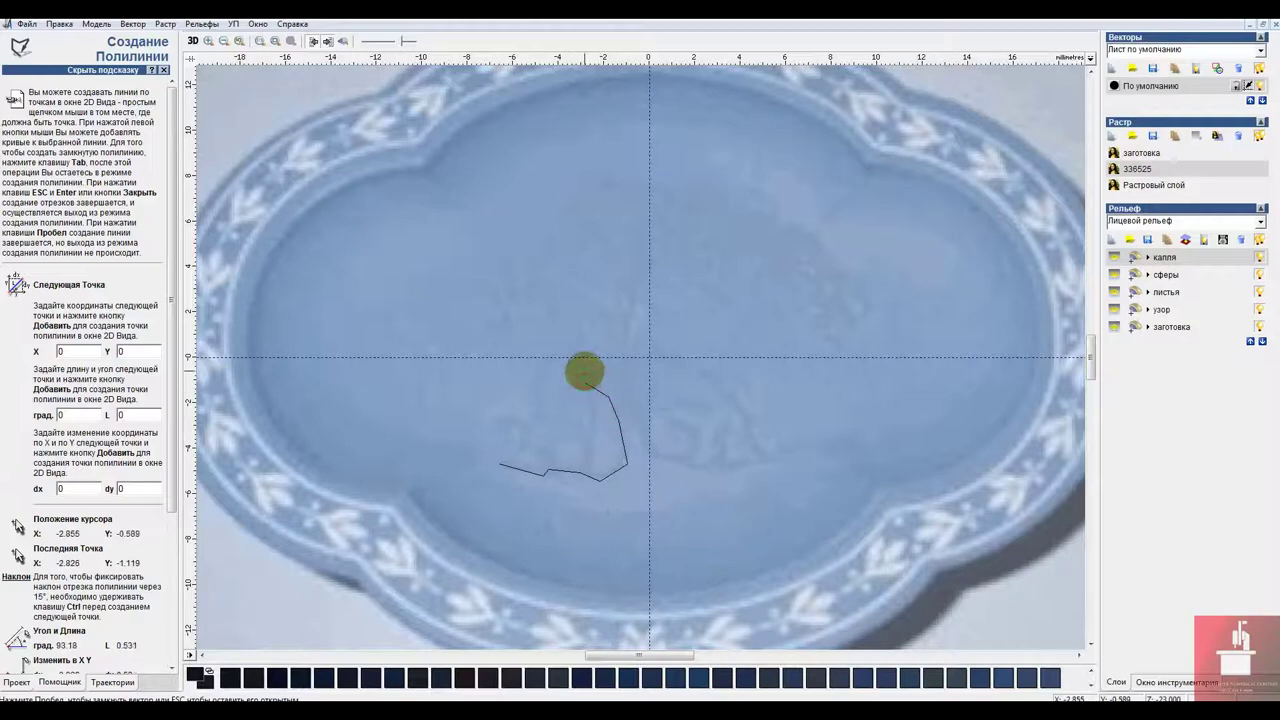
Continue the polyline up the trunk's left edge and around the three branches on the left and centre.
click(599, 328)
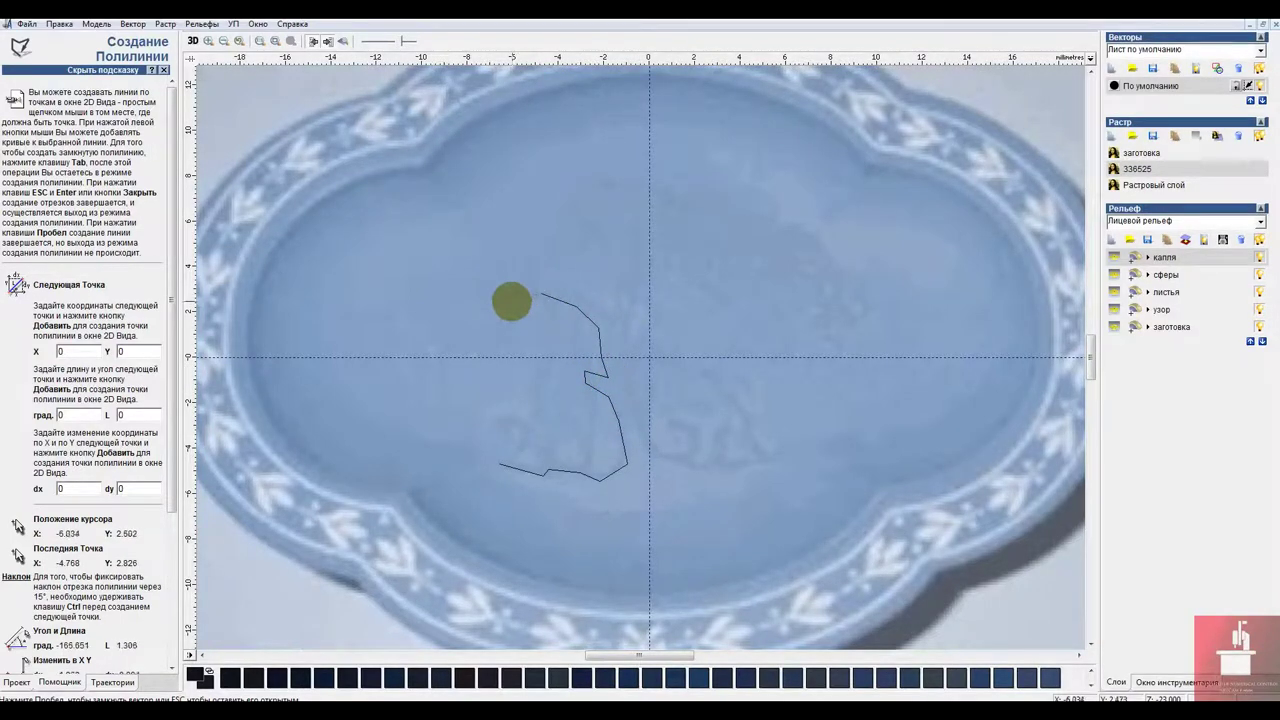
click(506, 301)
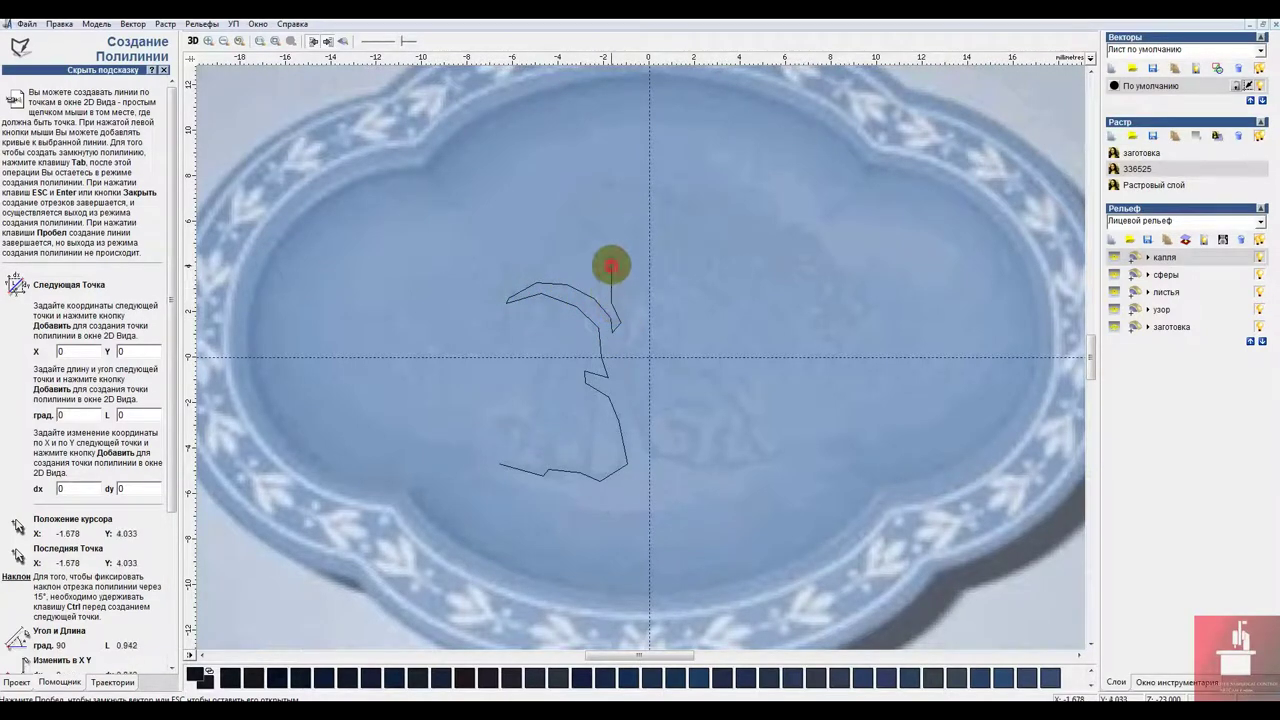
click(589, 233)
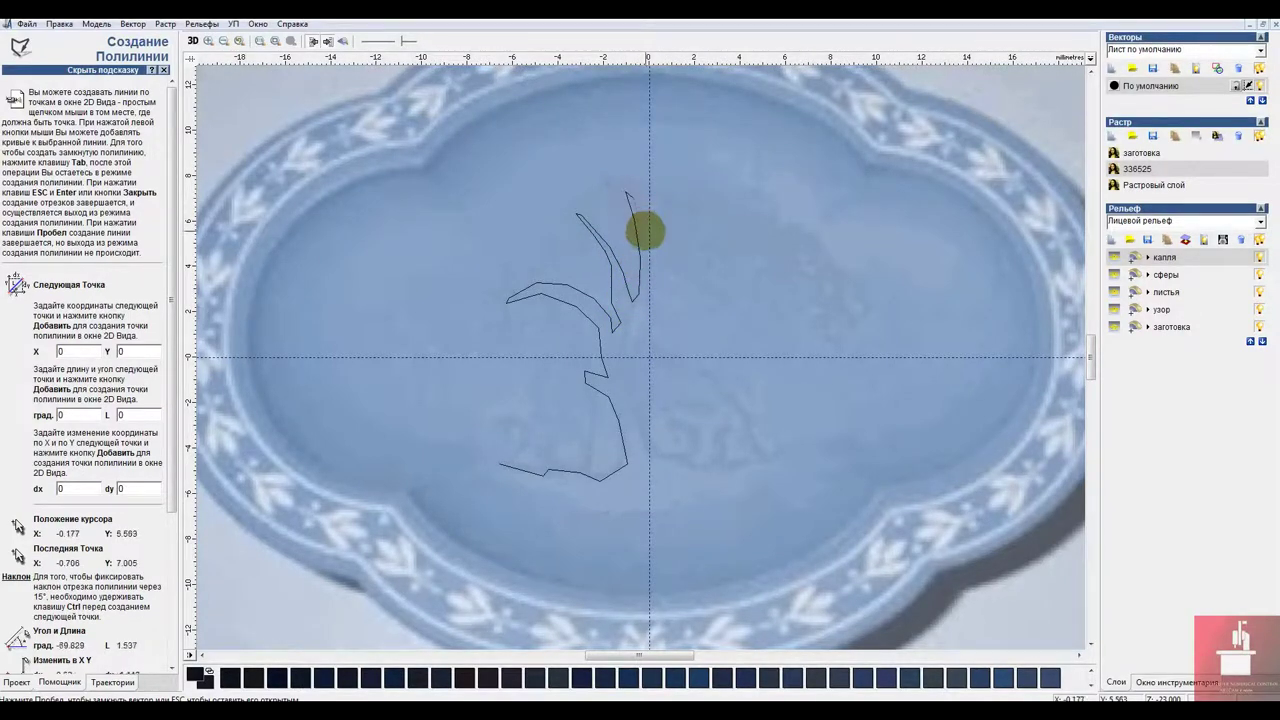
click(645, 231)
click(656, 277)
click(652, 299)
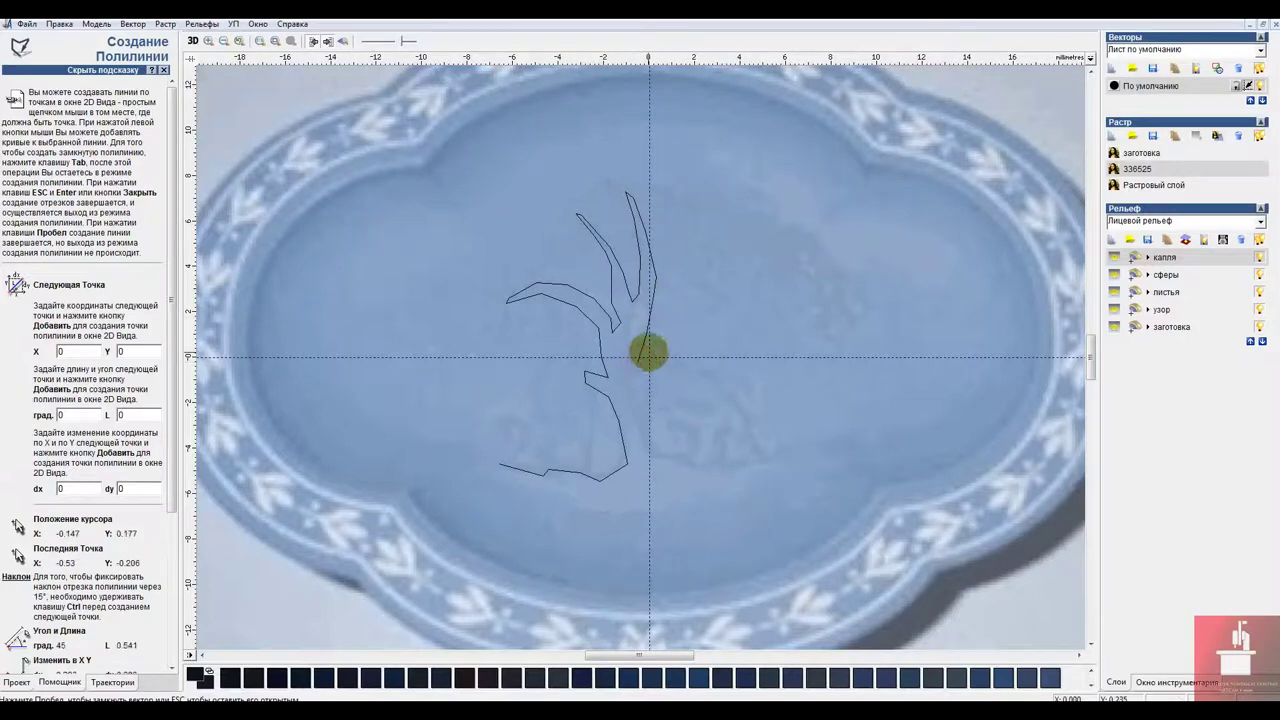
Continue the polyline around the long right branch, down the trunk's right edge and along the ground line.
click(693, 310)
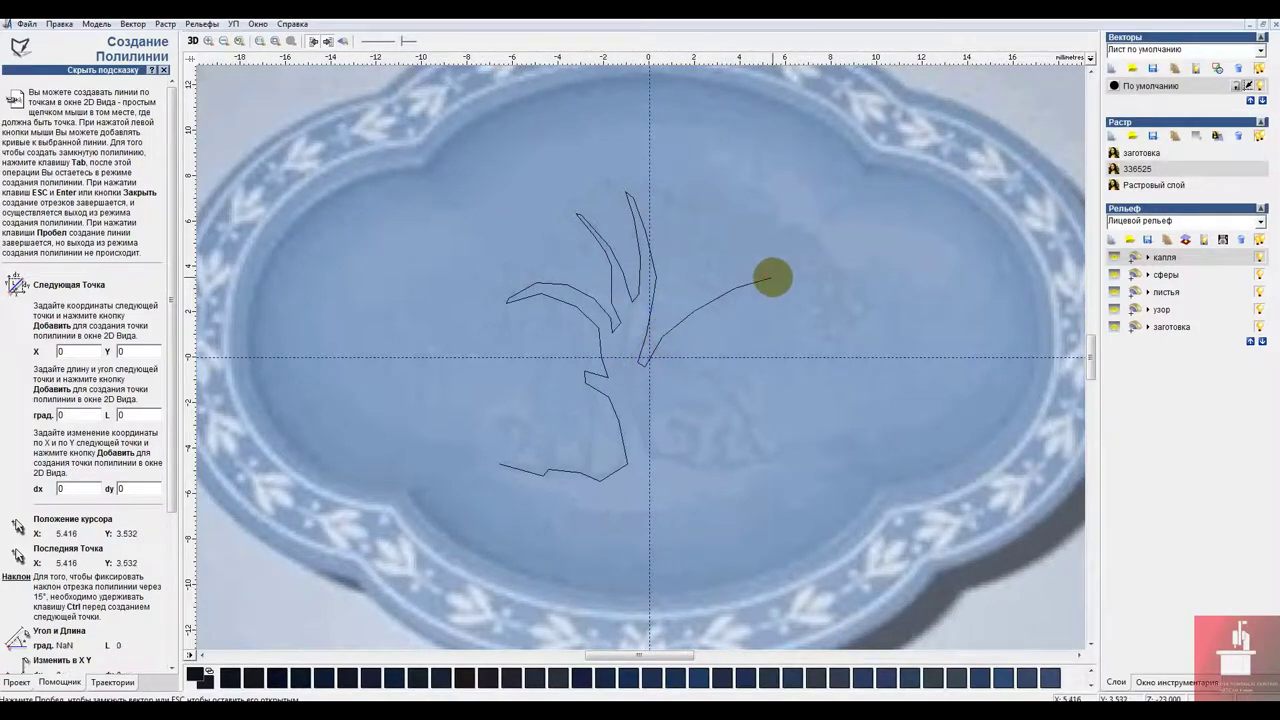
click(763, 289)
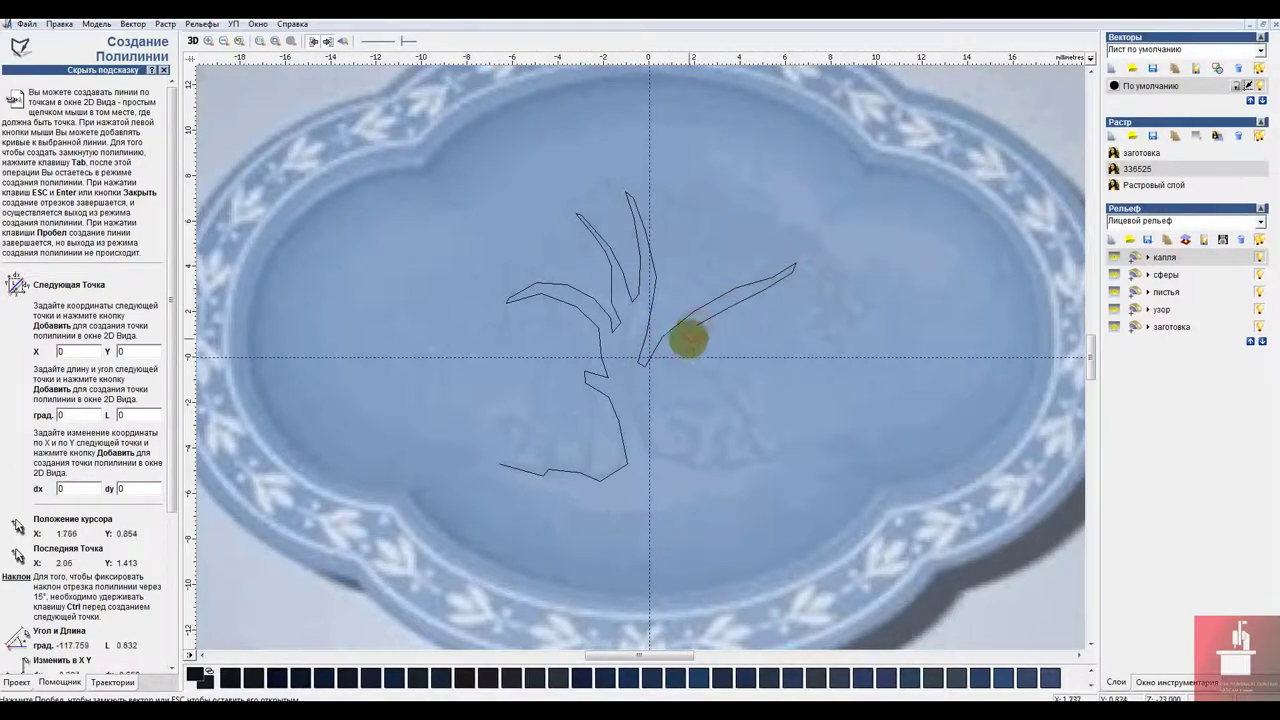
click(672, 354)
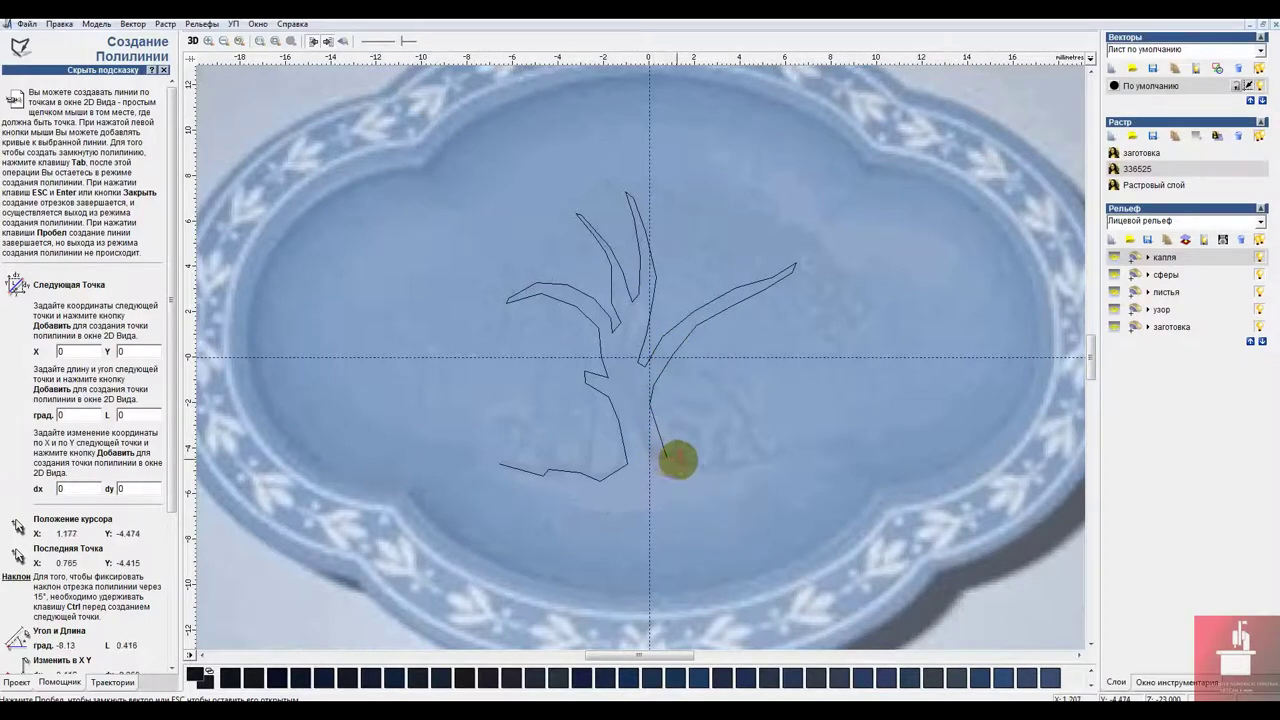
click(703, 471)
click(740, 464)
click(783, 459)
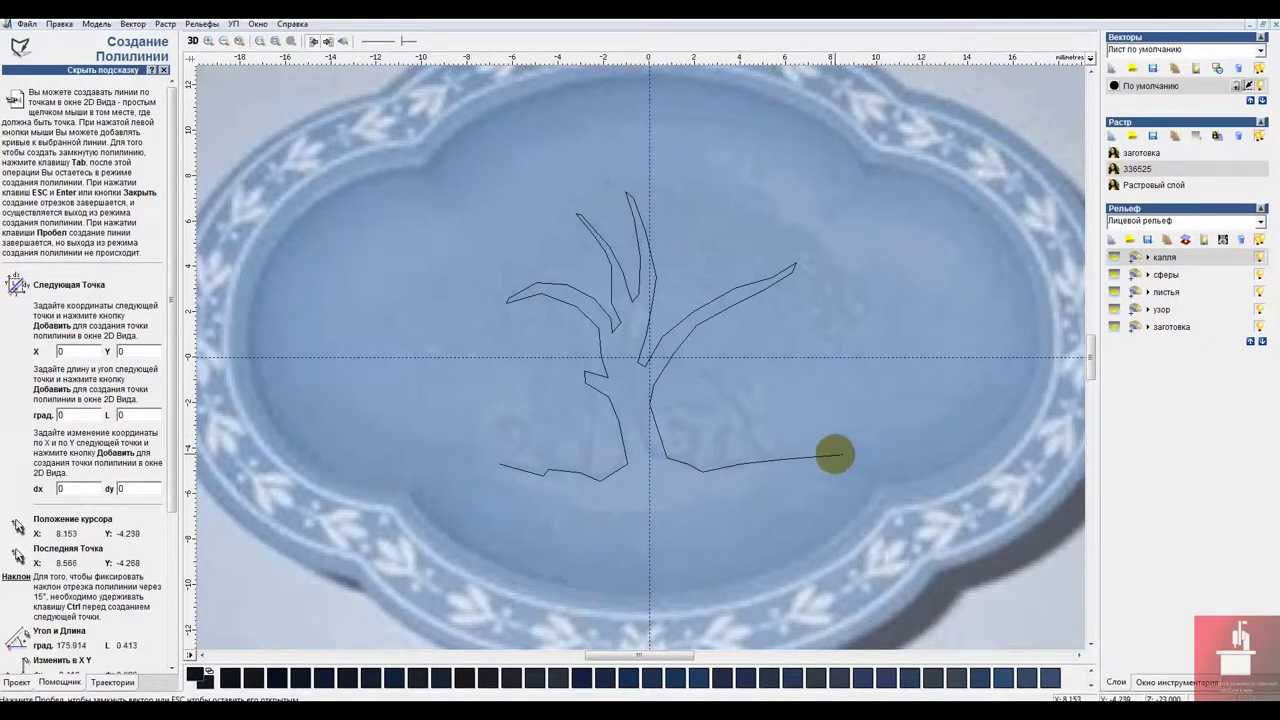
Trace the underside of the ground back to the starting point, closing the tree outline.
click(811, 501)
click(706, 528)
click(611, 526)
click(512, 494)
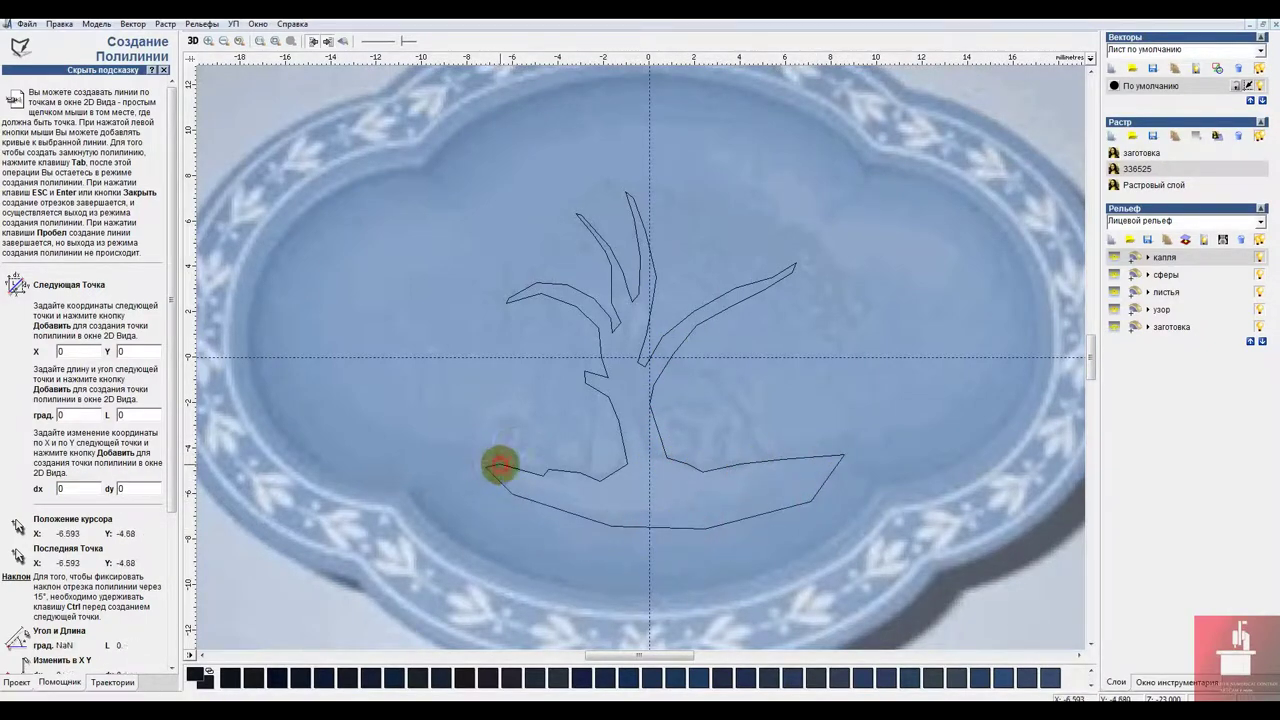
key(Escape)
click(585, 304)
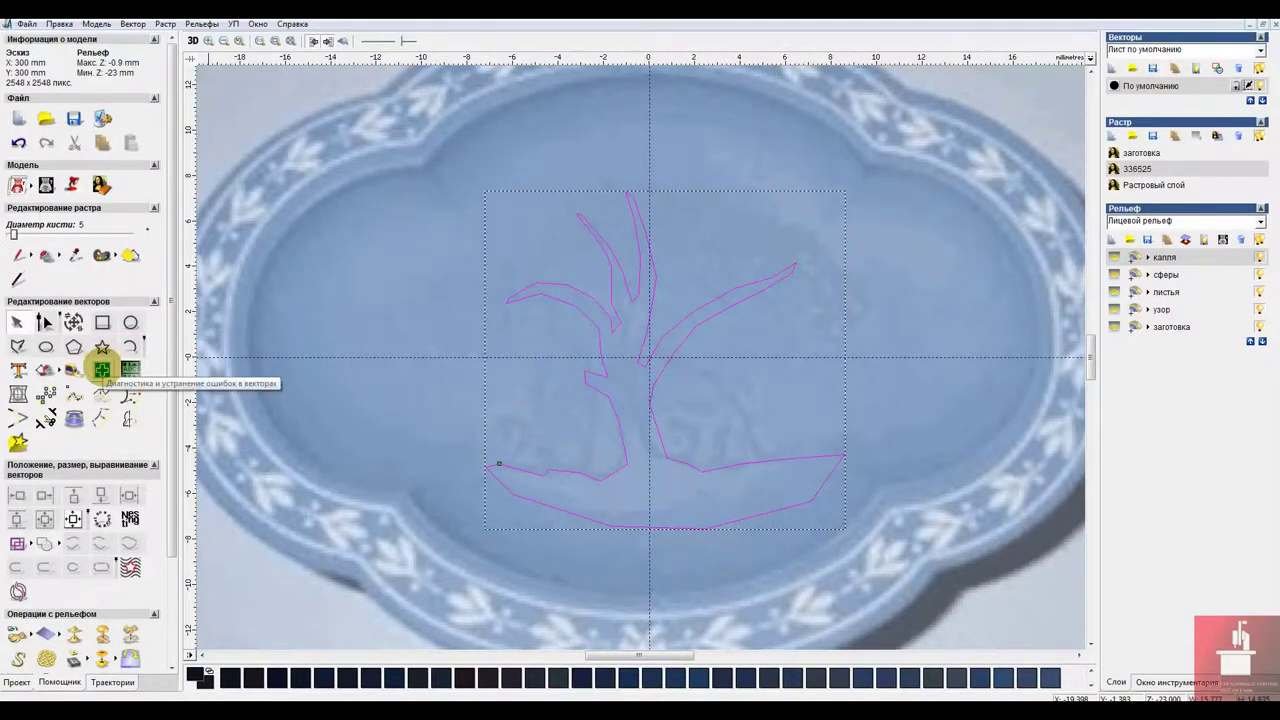
click(102, 368)
drag(173, 307, 178, 600)
click(154, 640)
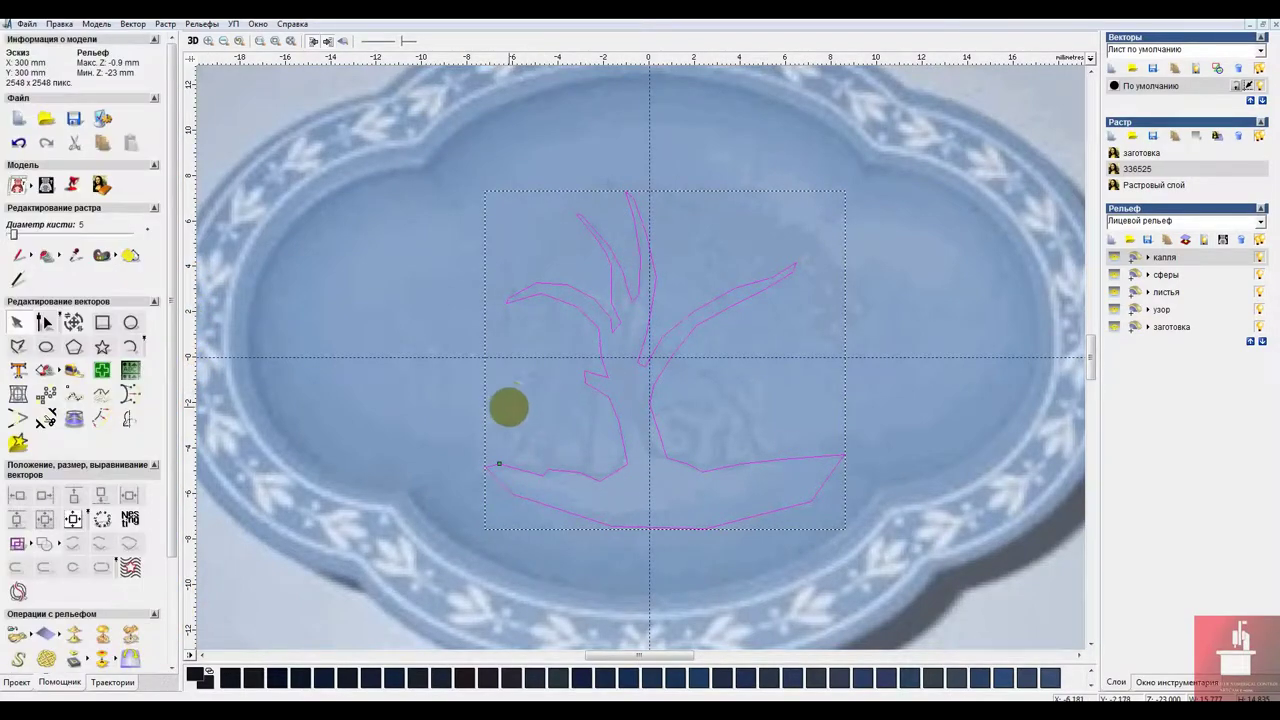
click(16, 344)
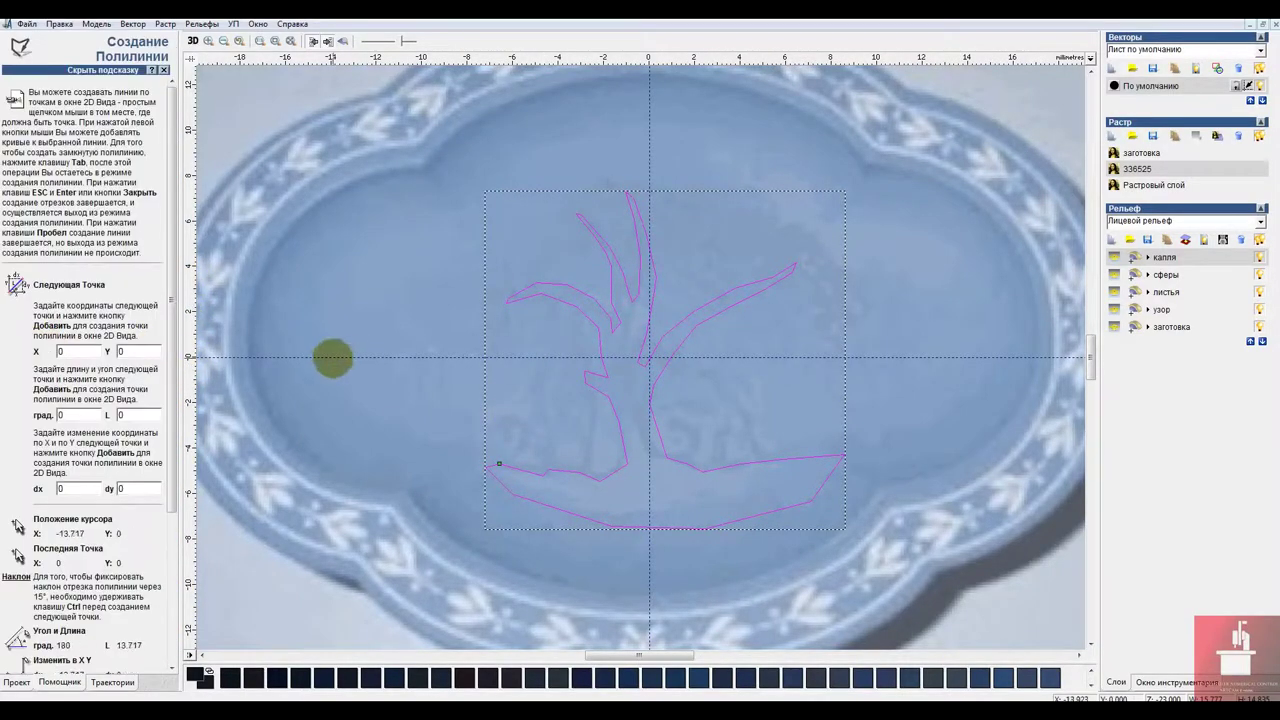
key(Escape)
click(476, 343)
Draw a closed, curved side branch about 2.5 mm long with a polyline, its base overlapping the second branch from the left.
click(18, 344)
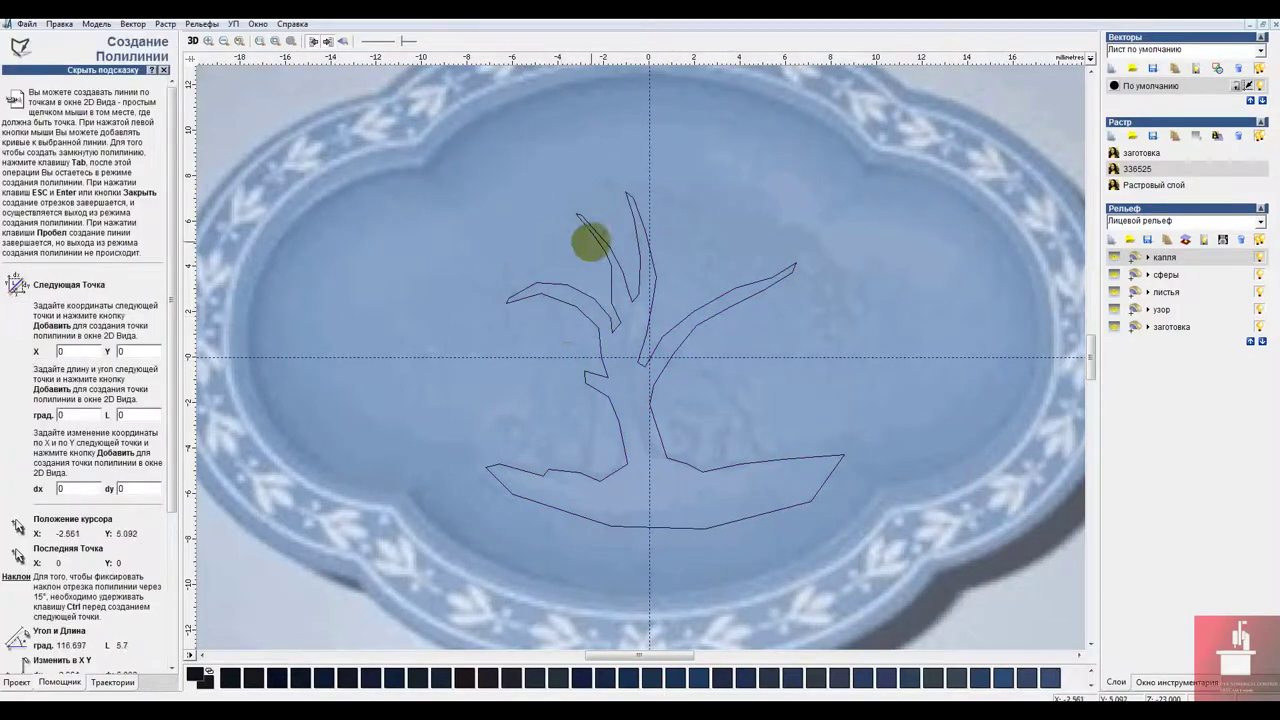
scroll(602, 271, up, 2)
scroll(660, 380, down, 2)
scroll(602, 275, up, 2)
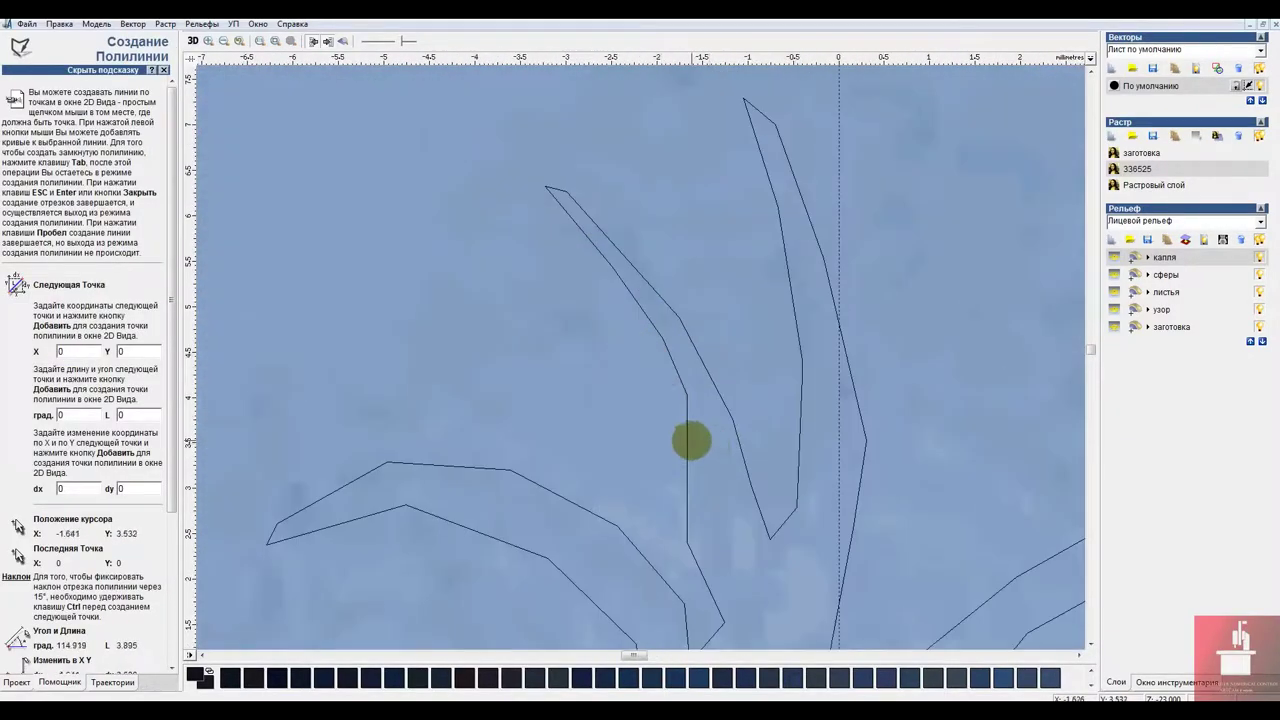
click(651, 400)
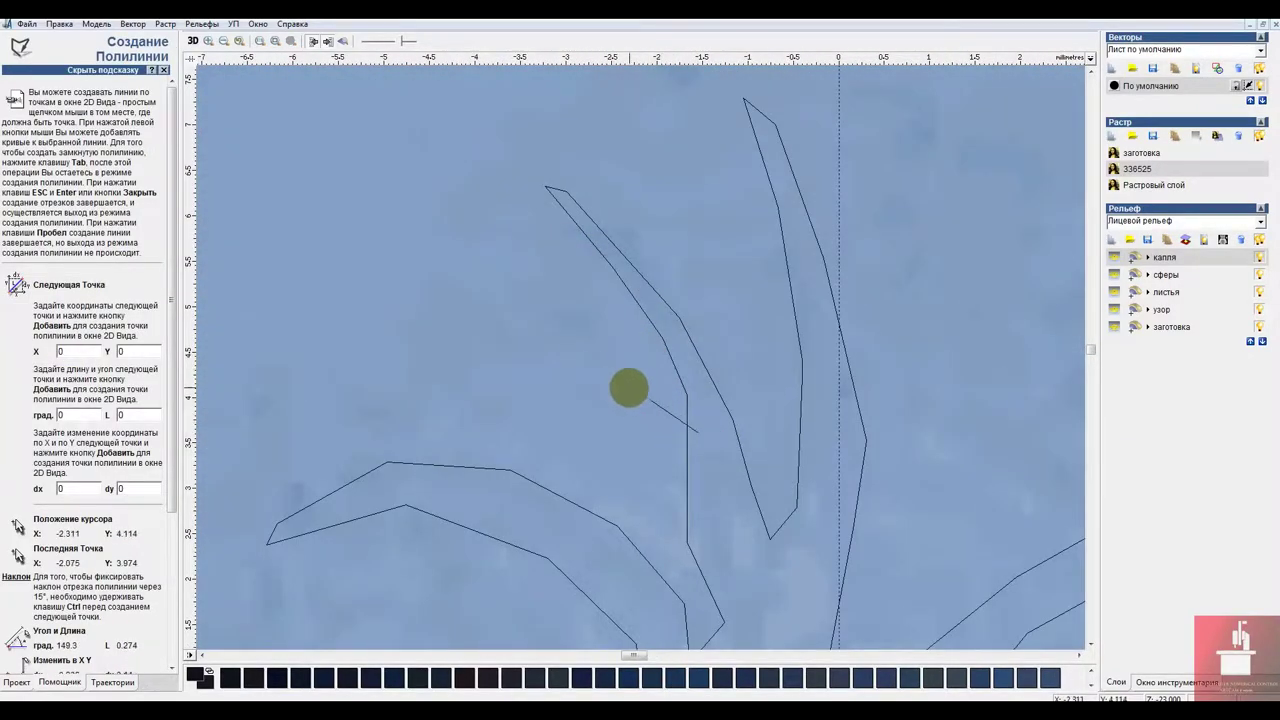
click(606, 387)
click(525, 388)
click(476, 398)
click(485, 388)
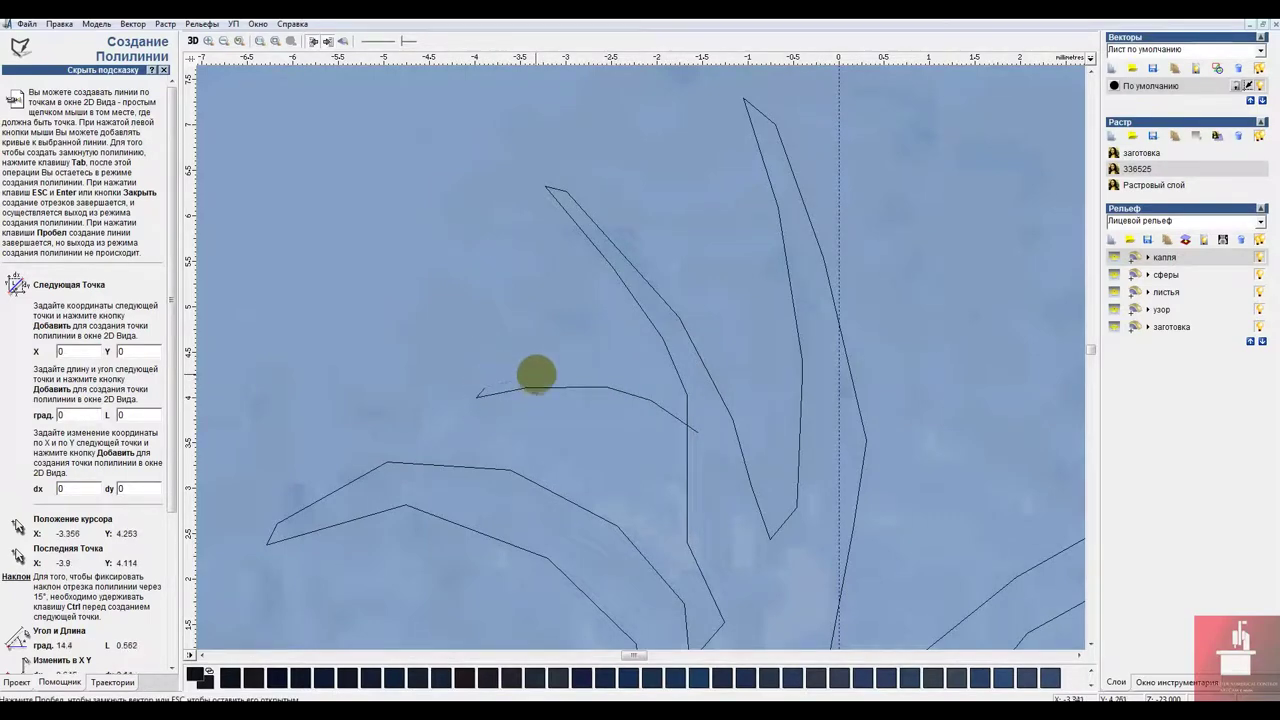
click(548, 370)
click(631, 367)
click(701, 398)
click(697, 432)
key(Escape)
Merge the small side branch with the tree outline into one vector.
click(711, 378)
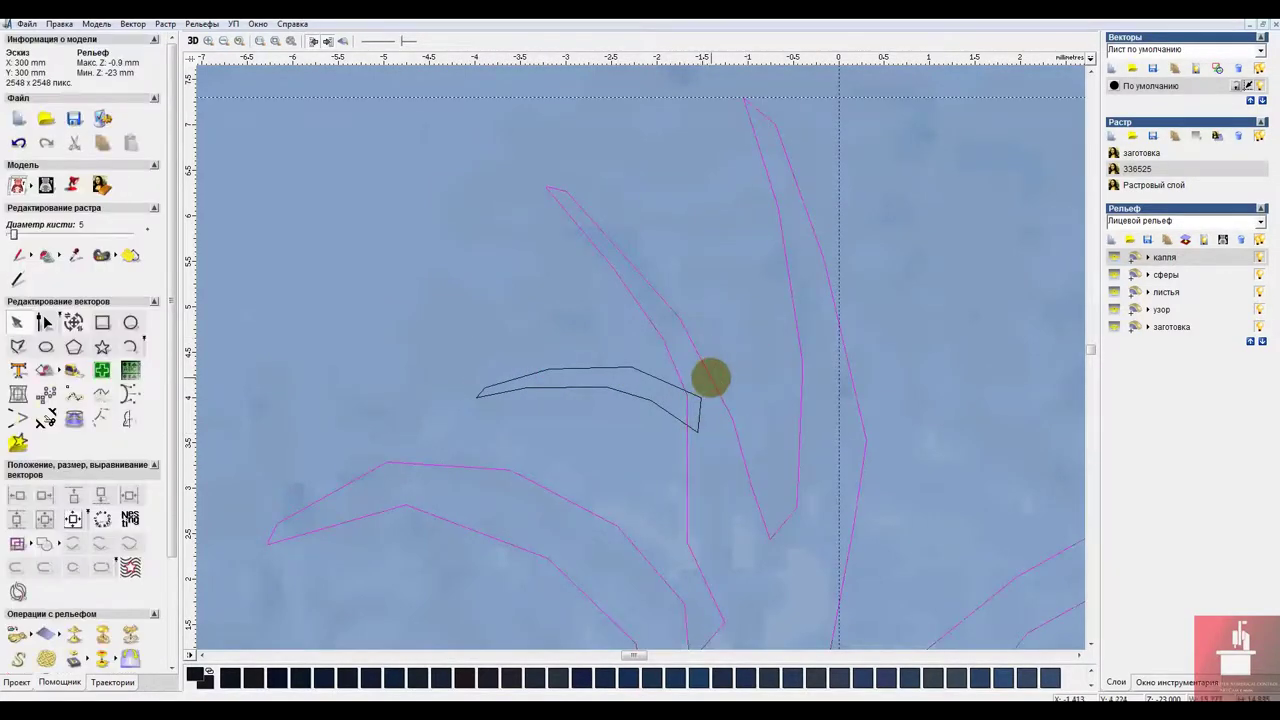
shift+click(651, 377)
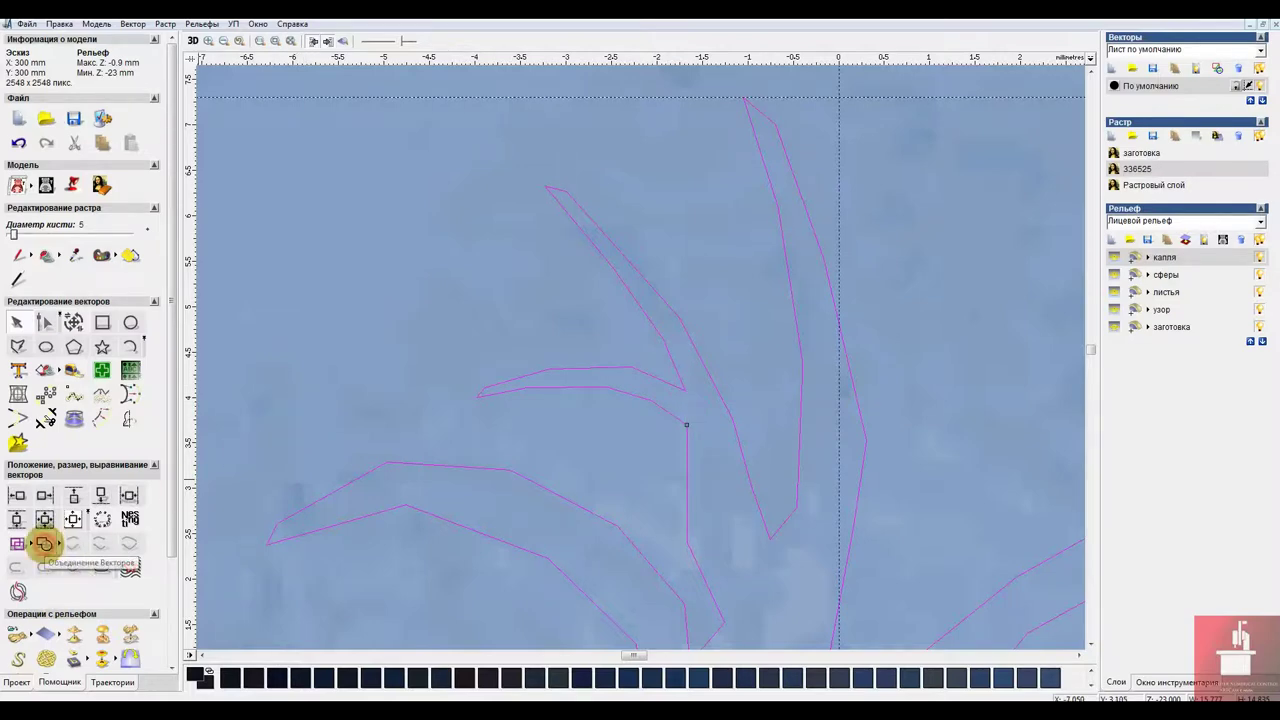
click(709, 287)
Draw a closed upright branch about 4 mm tall with a polyline, its base overlapping the long right branch.
scroll(708, 295, down, 3)
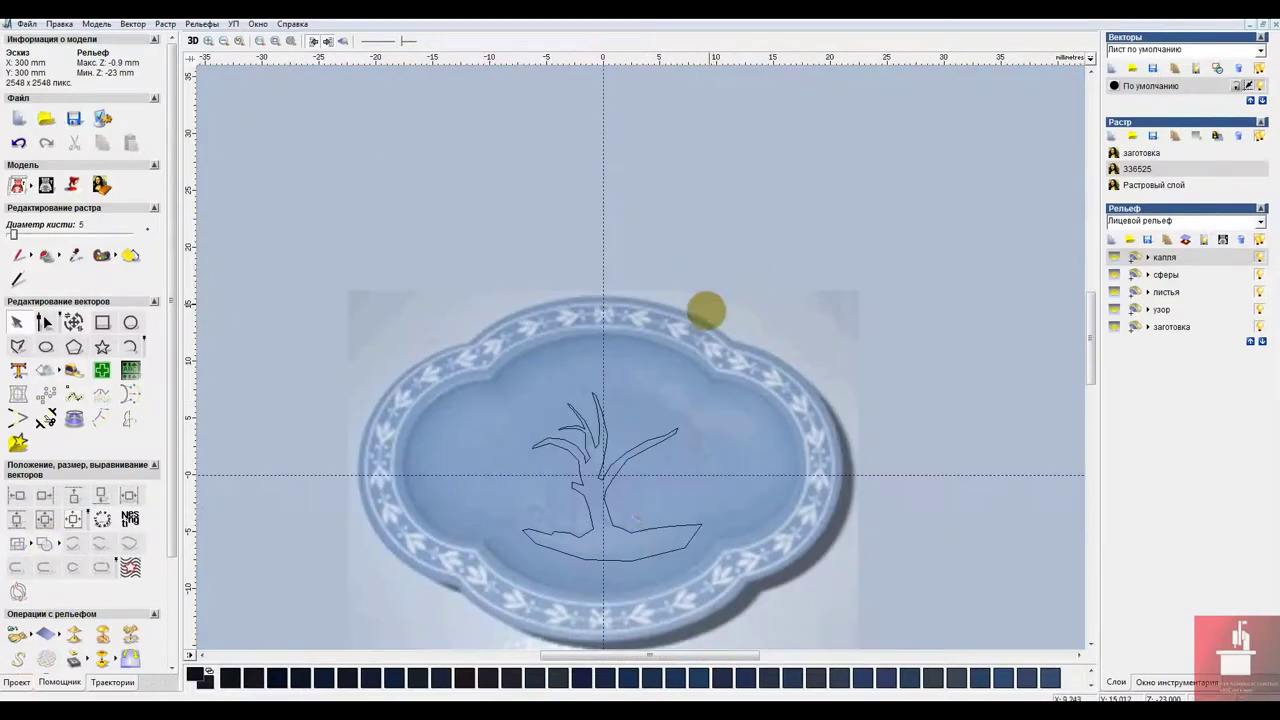
scroll(643, 462, up, 1)
click(21, 346)
scroll(596, 344, up, 1)
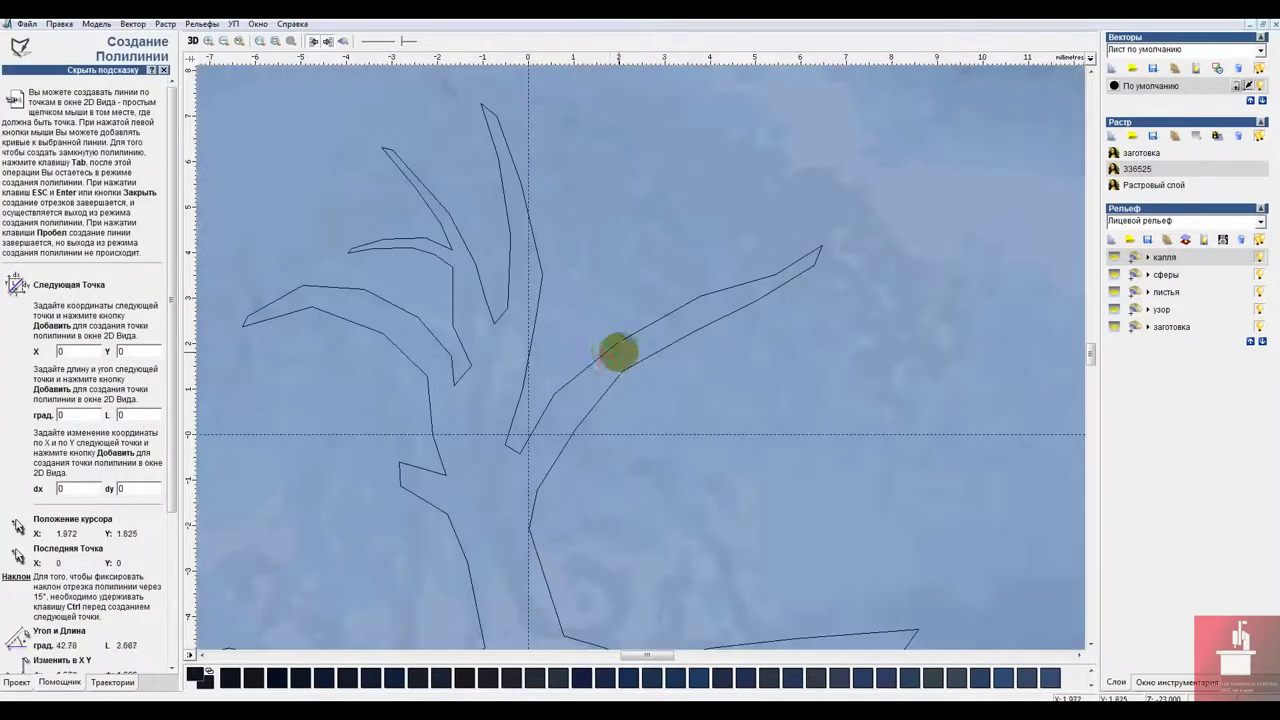
click(607, 364)
click(627, 317)
click(632, 275)
click(624, 225)
click(602, 174)
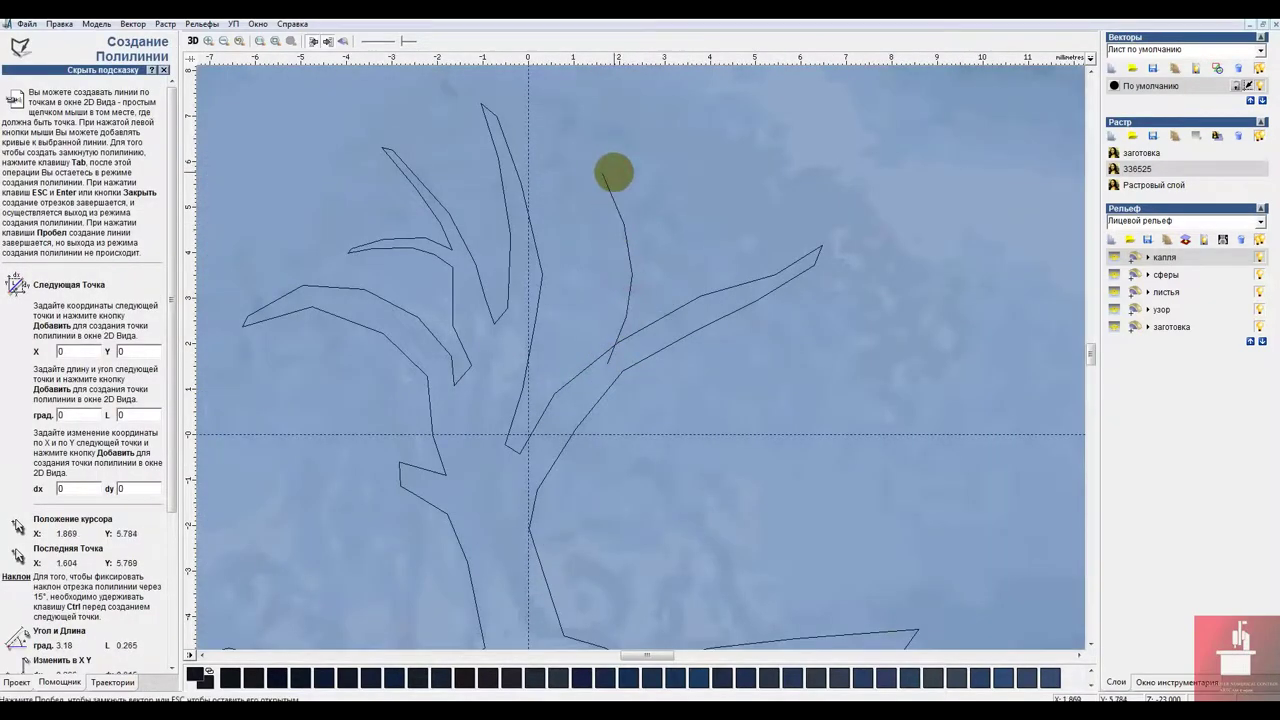
click(614, 172)
click(645, 213)
click(653, 273)
click(645, 347)
click(608, 364)
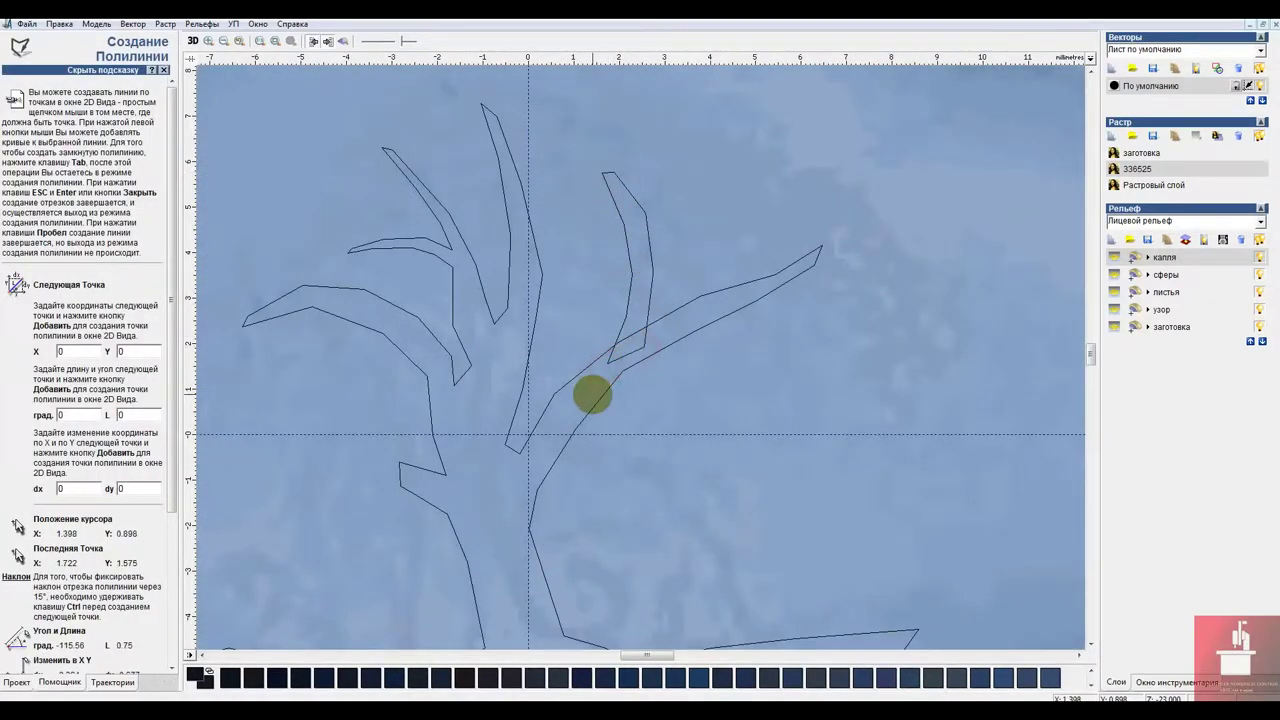
key(Escape)
Merge the upright right-hand branch with the tree outline into one vector.
click(568, 381)
click(612, 355)
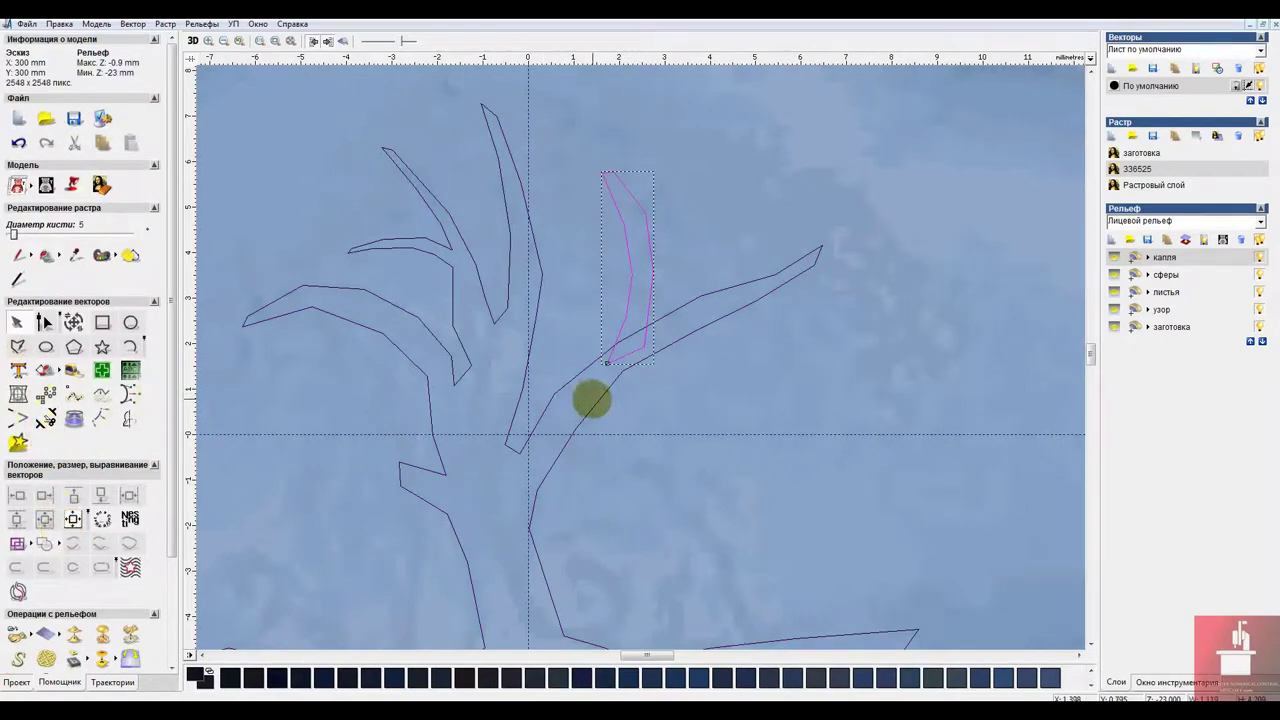
shift+click(600, 398)
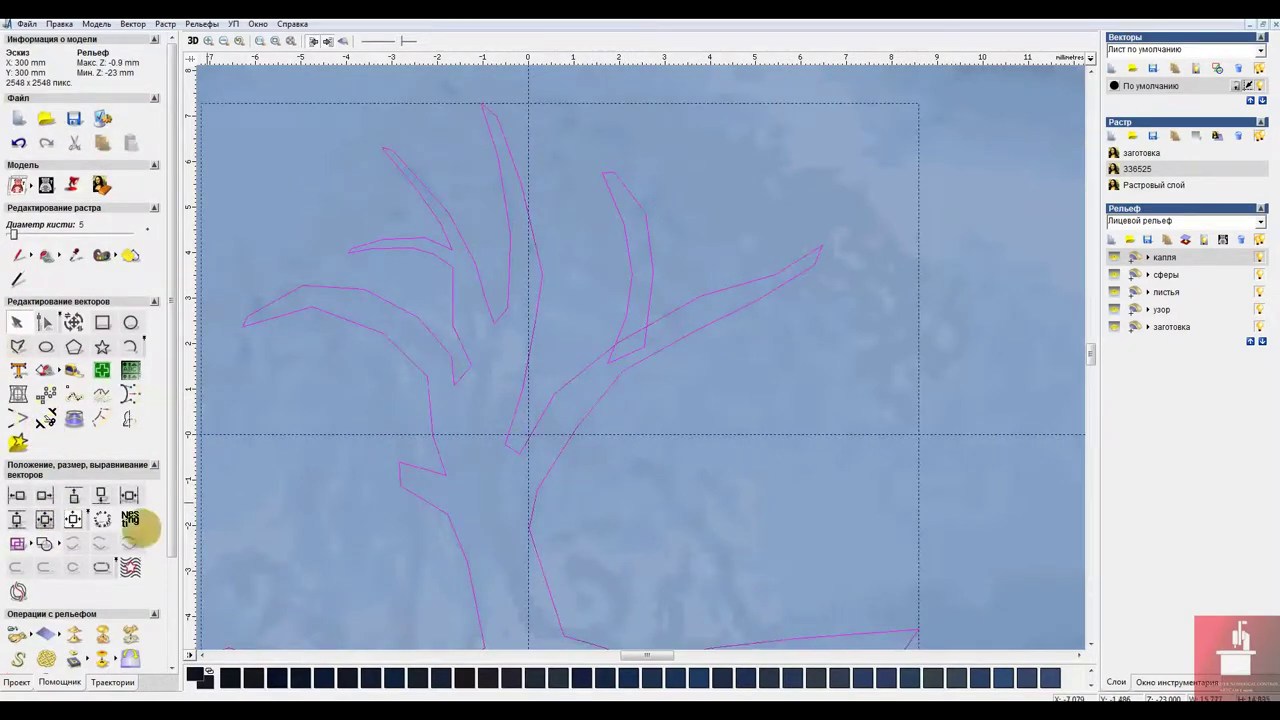
click(45, 543)
Edit the nodes of the merged upright branch, extending its tip up and left and slimming its right edge.
click(45, 321)
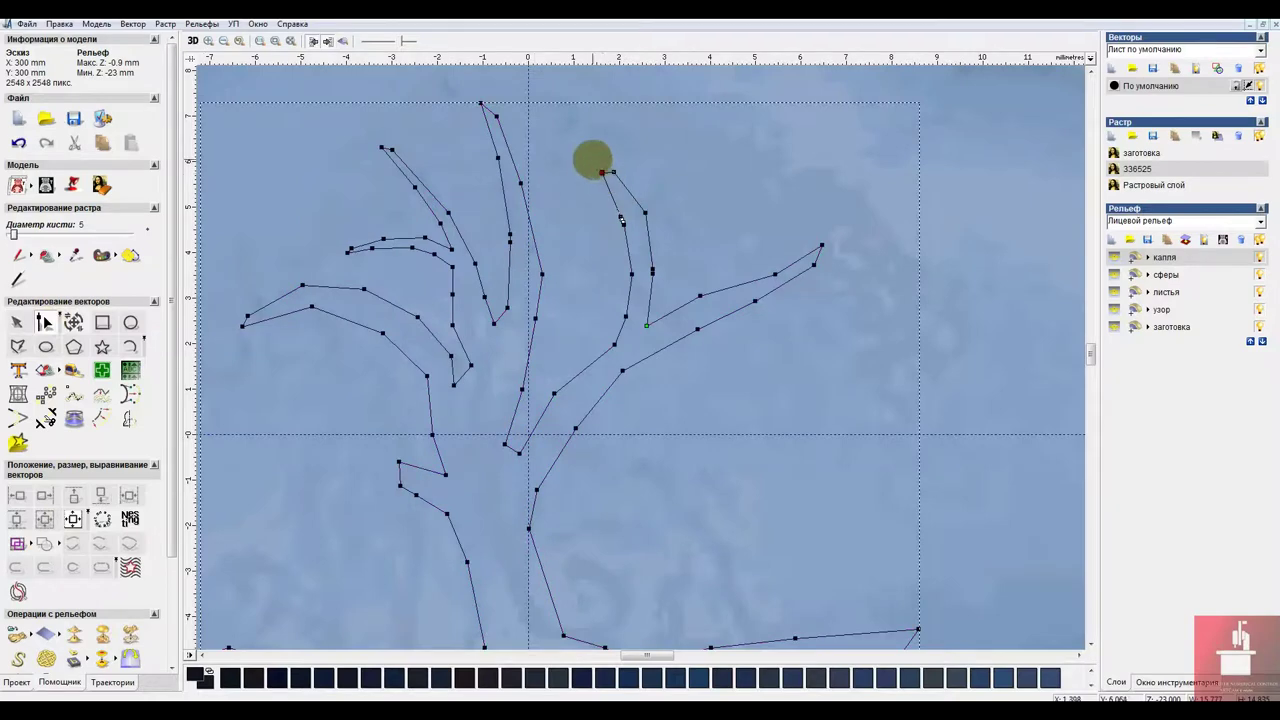
drag(602, 172, 592, 159)
drag(645, 212, 640, 217)
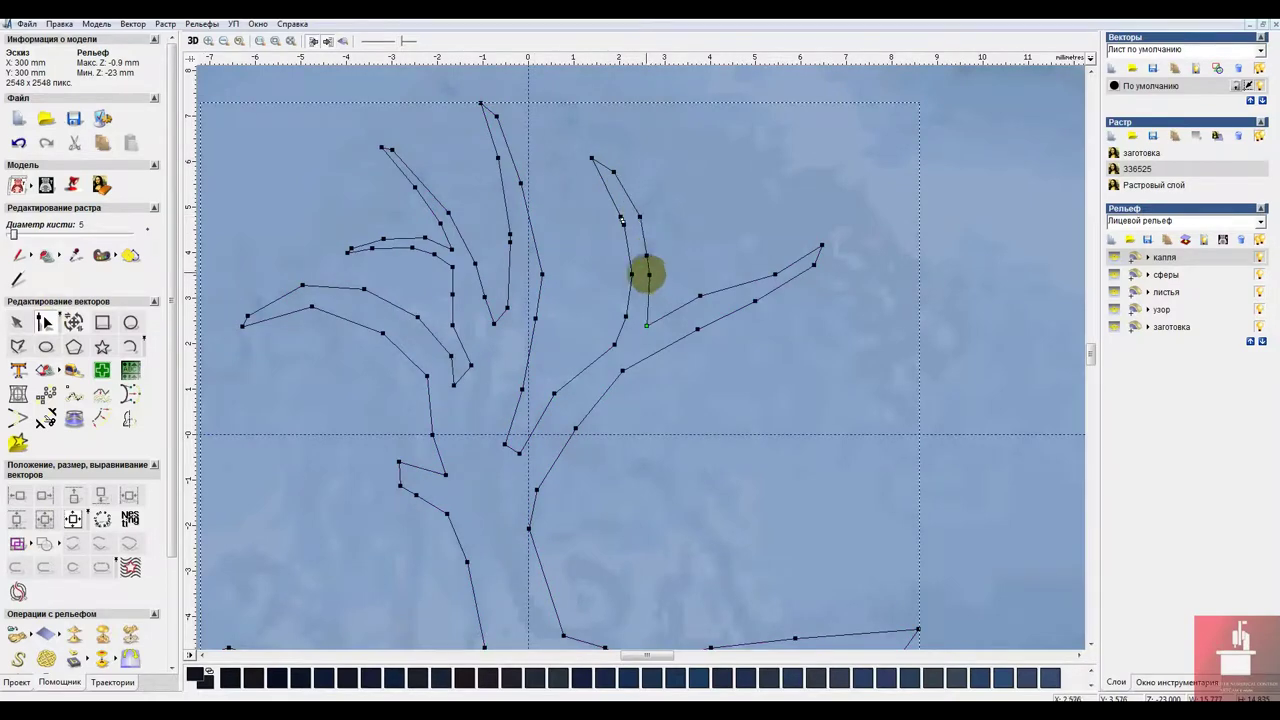
drag(648, 274, 649, 284)
click(664, 194)
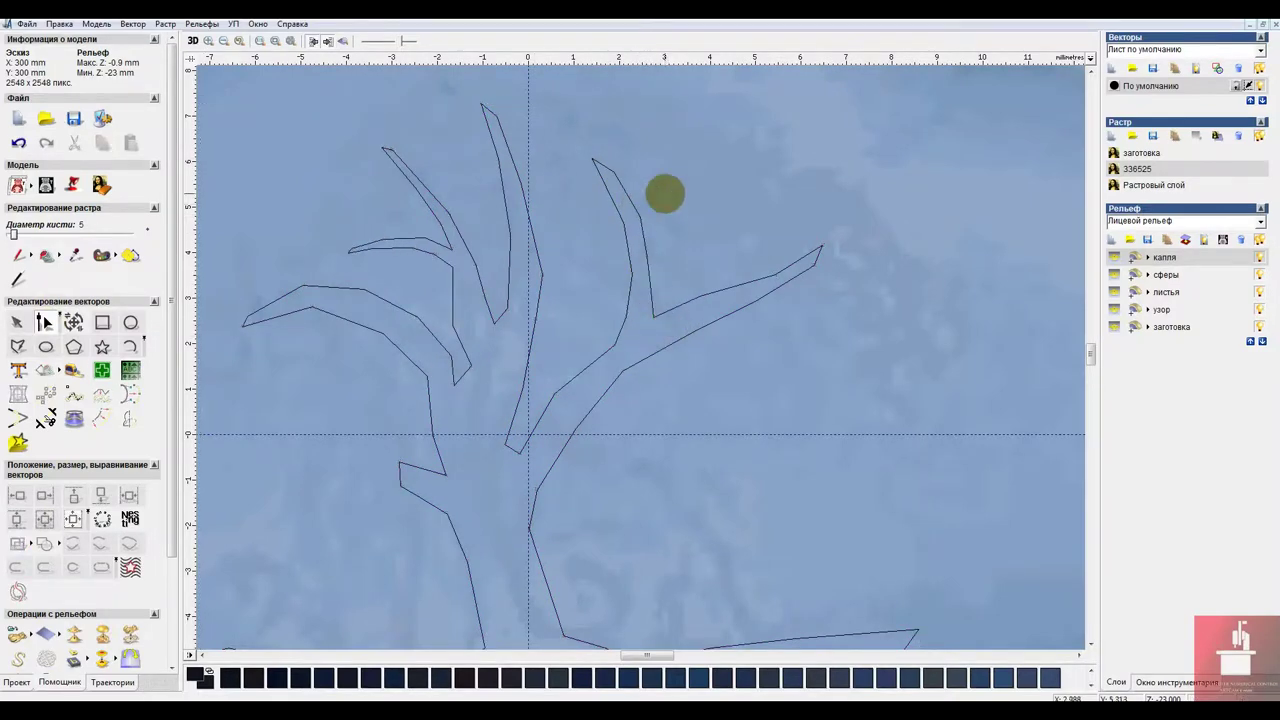
Smooth the vector nodes along the tree's trunk and branches, leaving the ground shape at the base angular.
scroll(670, 195, down, 1)
scroll(623, 462, up, 1)
scroll(623, 462, down, 1)
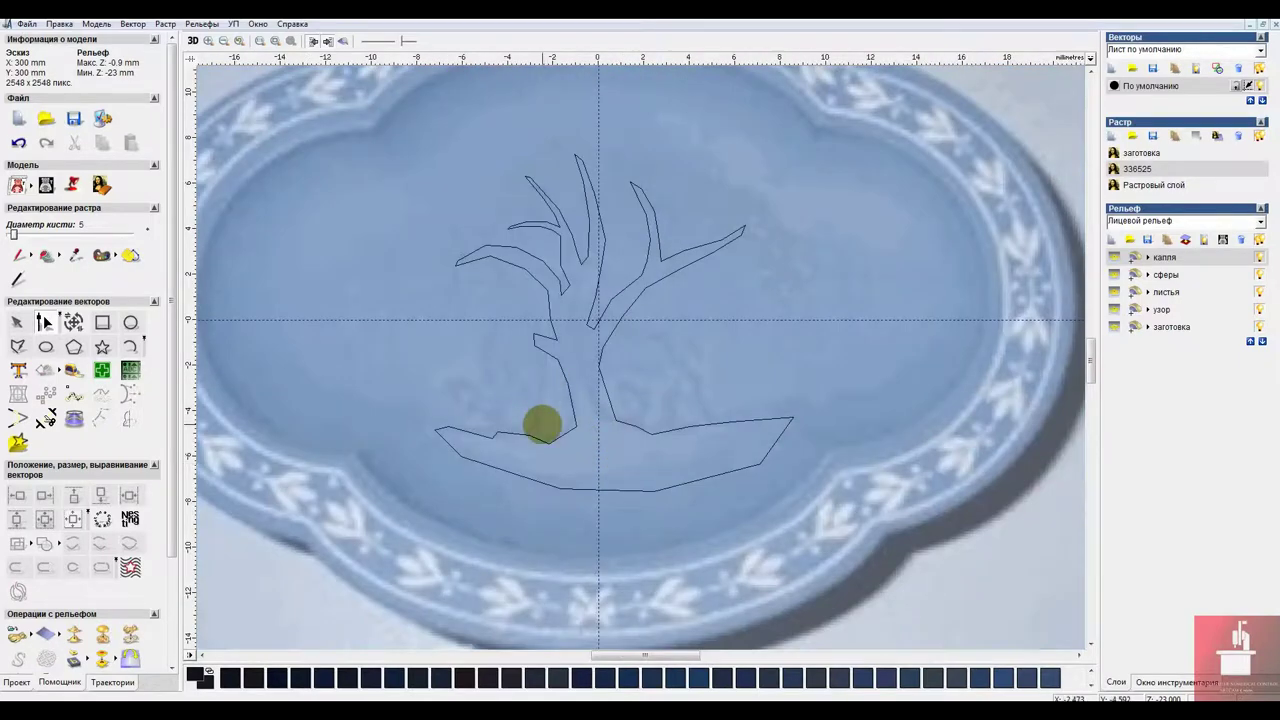
drag(402, 134, 777, 389)
right_click(599, 298)
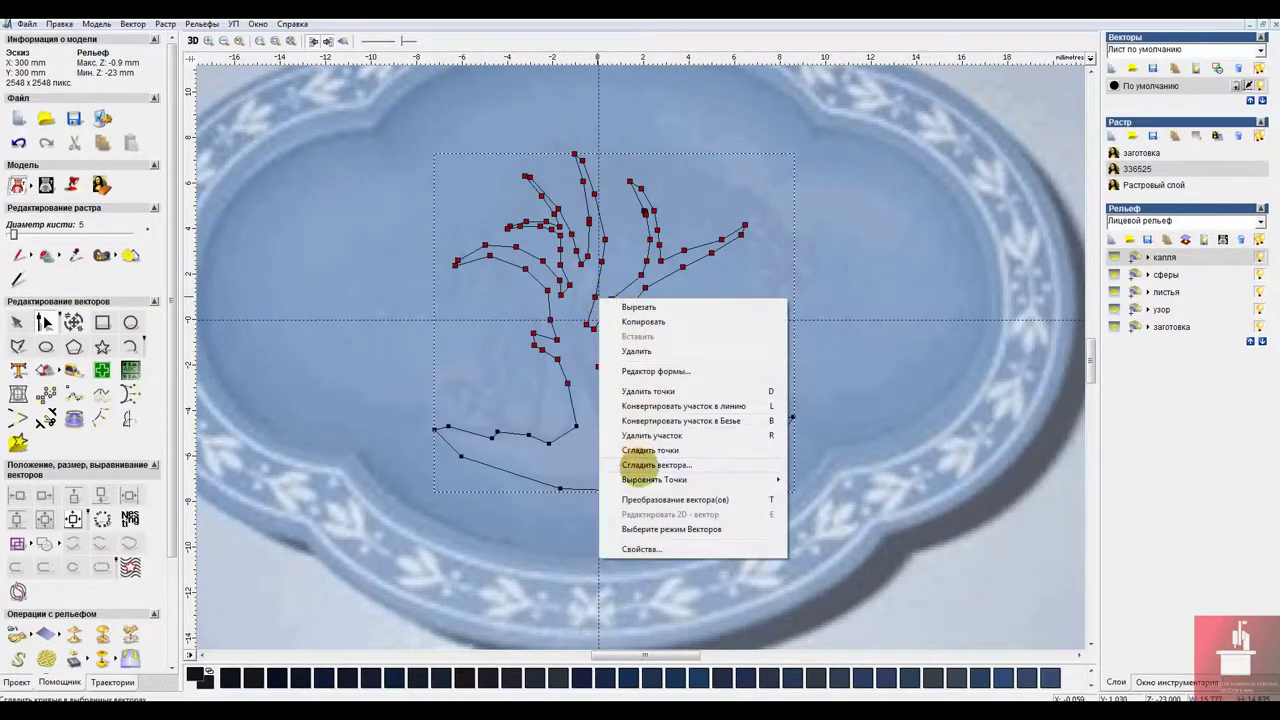
click(656, 465)
Reshape the small stub on the trunk's left side by adjusting the curve handles at its tip.
scroll(551, 354, up, 4)
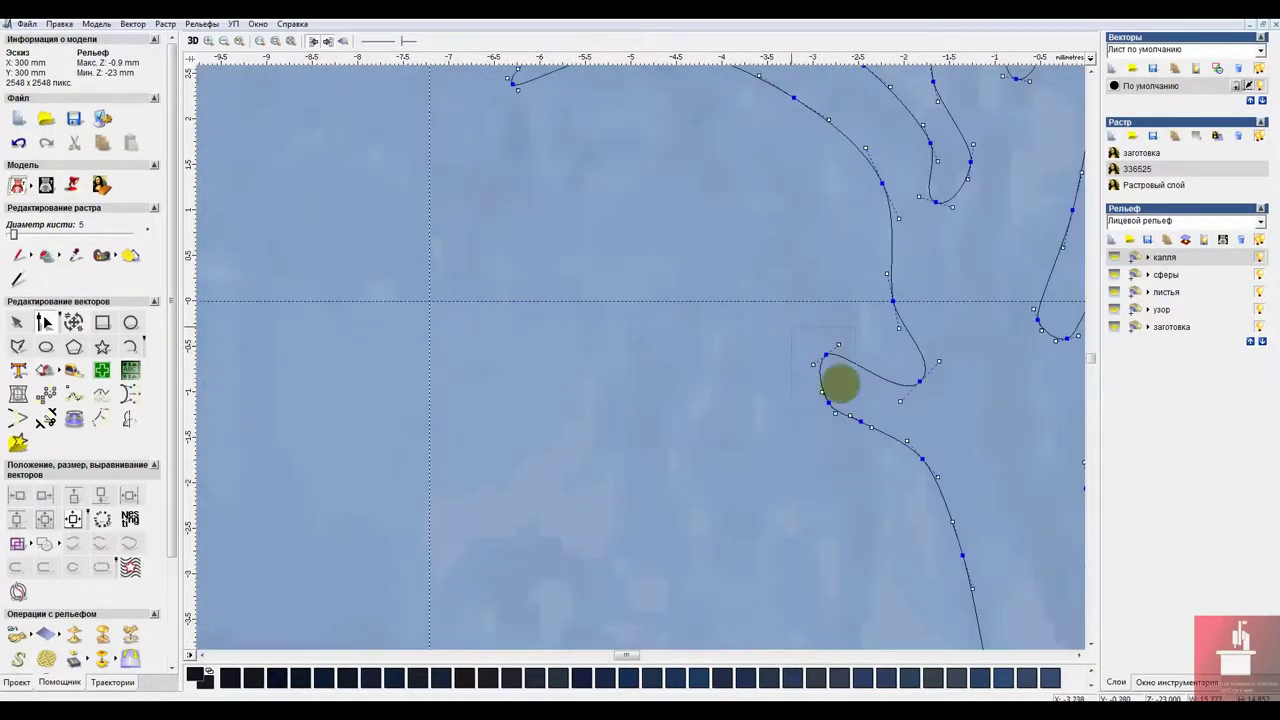
mouse_move(841, 384)
mouse_down()
mouse_move(855, 352)
mouse_move(840, 346)
mouse_move(846, 359)
mouse_move(820, 395)
mouse_up()
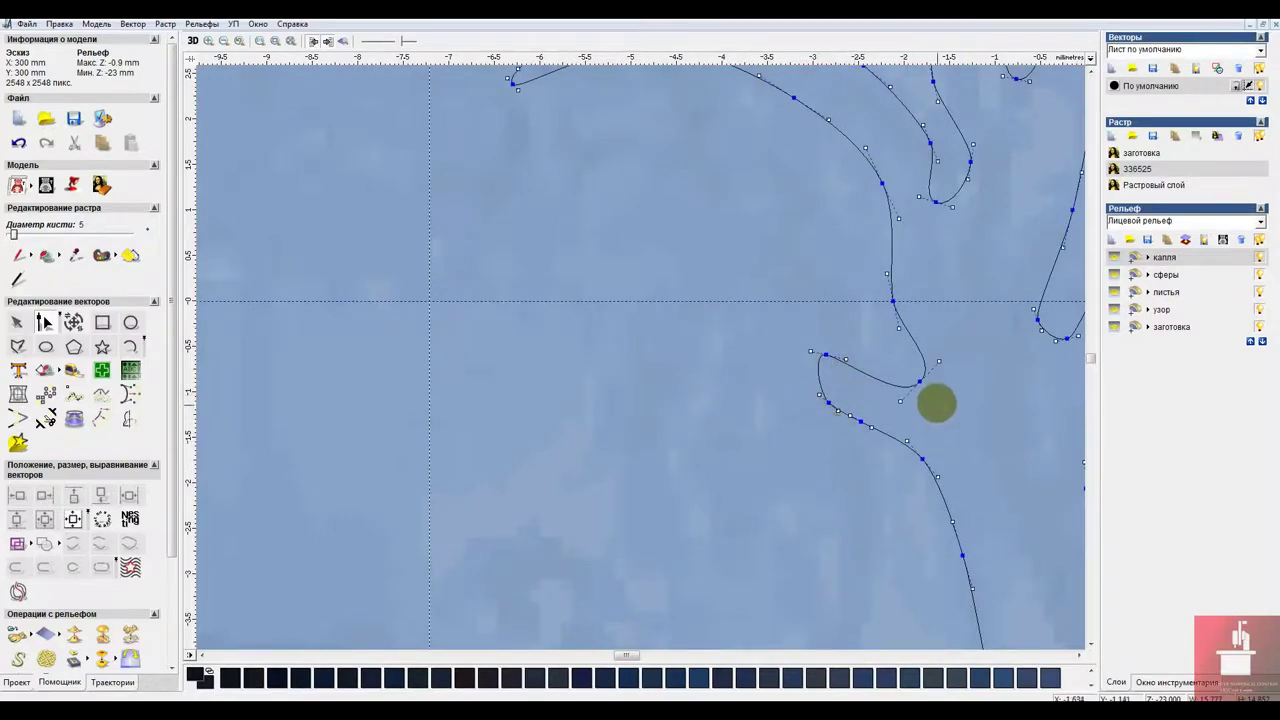
scroll(937, 403, down, 4)
click(657, 467)
drag(1092, 376, 1092, 364)
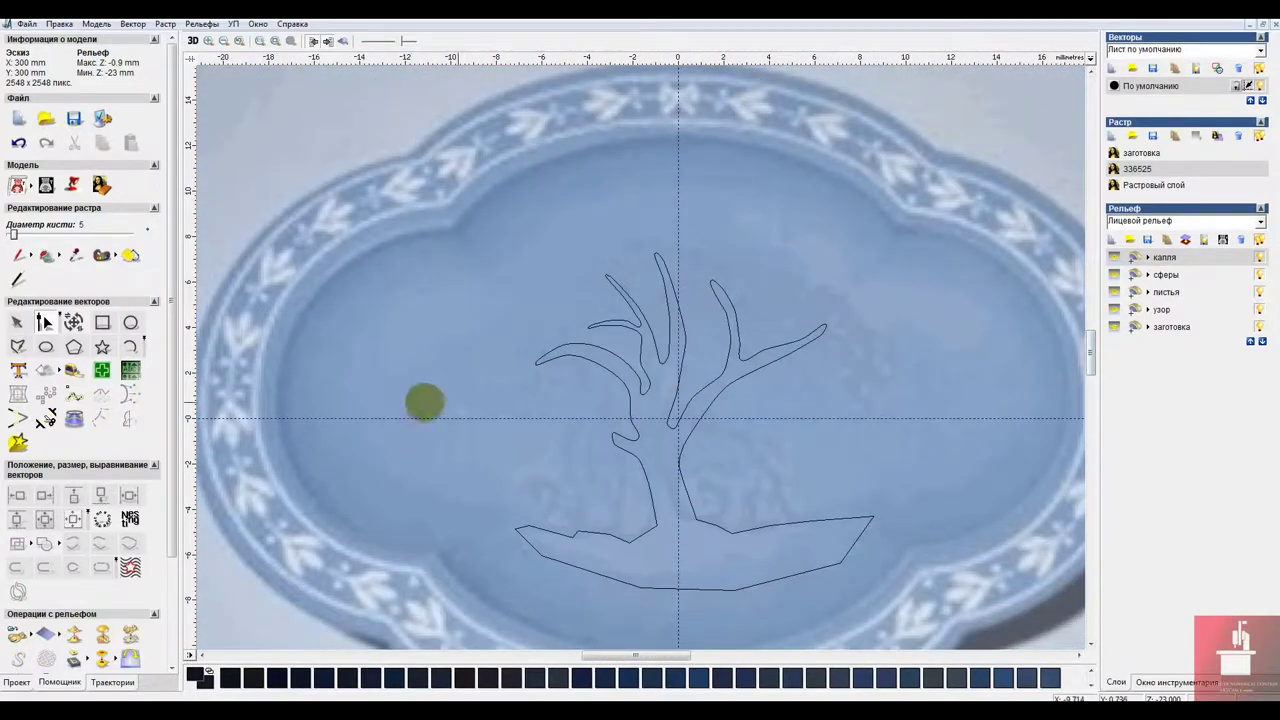
Draw a closed curled shoot about 4 mm wide right of the trunk base with a polyline, its lower end overlapping the ground.
click(18, 343)
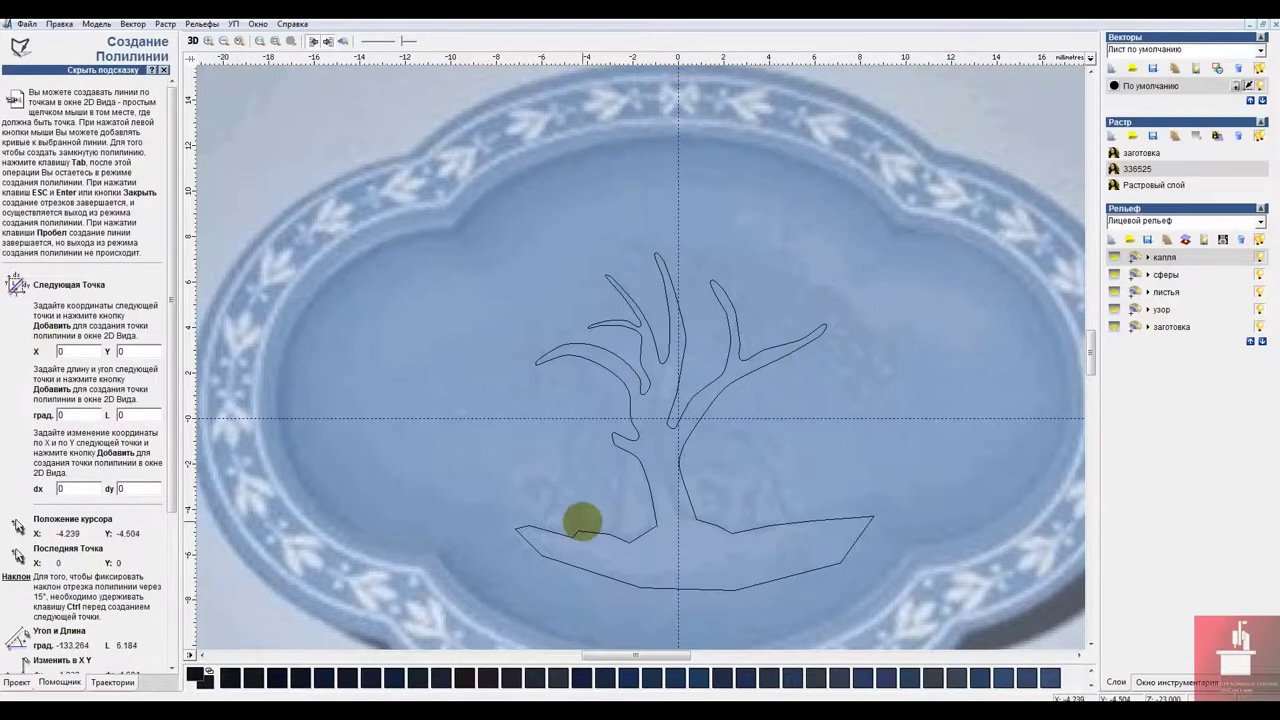
scroll(626, 538, up, 1)
scroll(747, 255, down, 1)
scroll(748, 253, up, 1)
scroll(668, 475, down, 1)
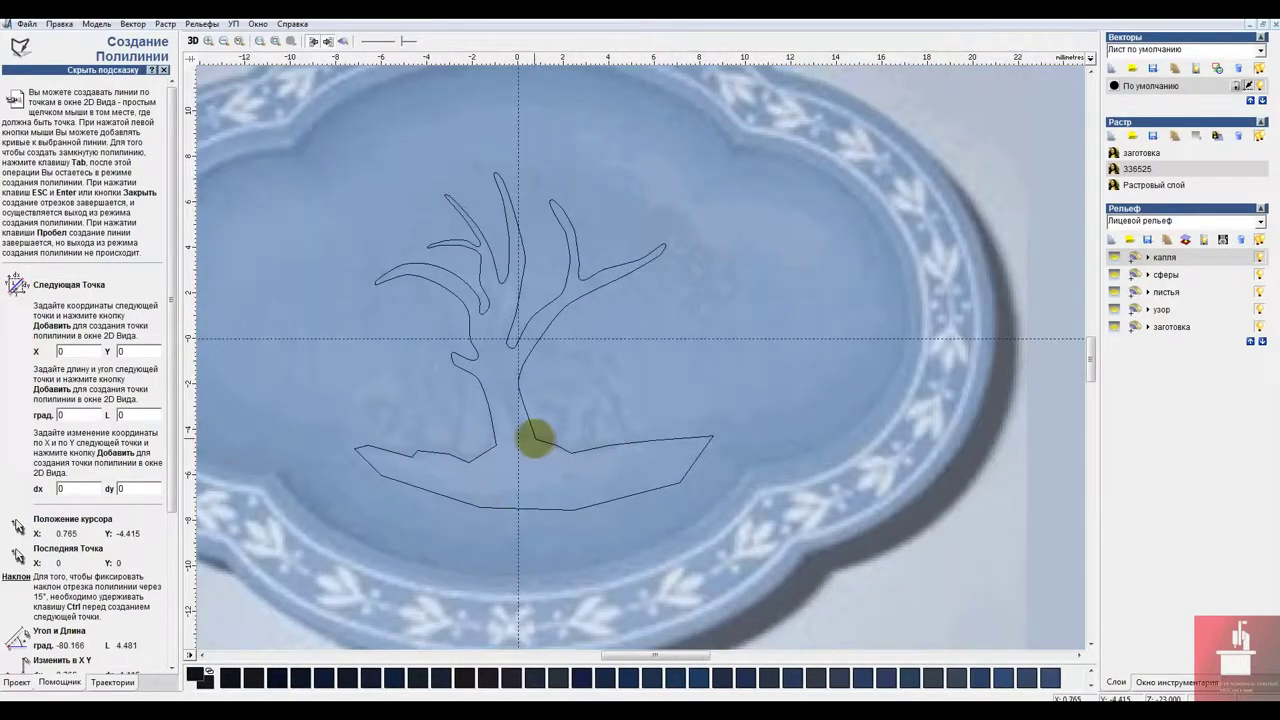
click(531, 440)
click(559, 434)
click(565, 417)
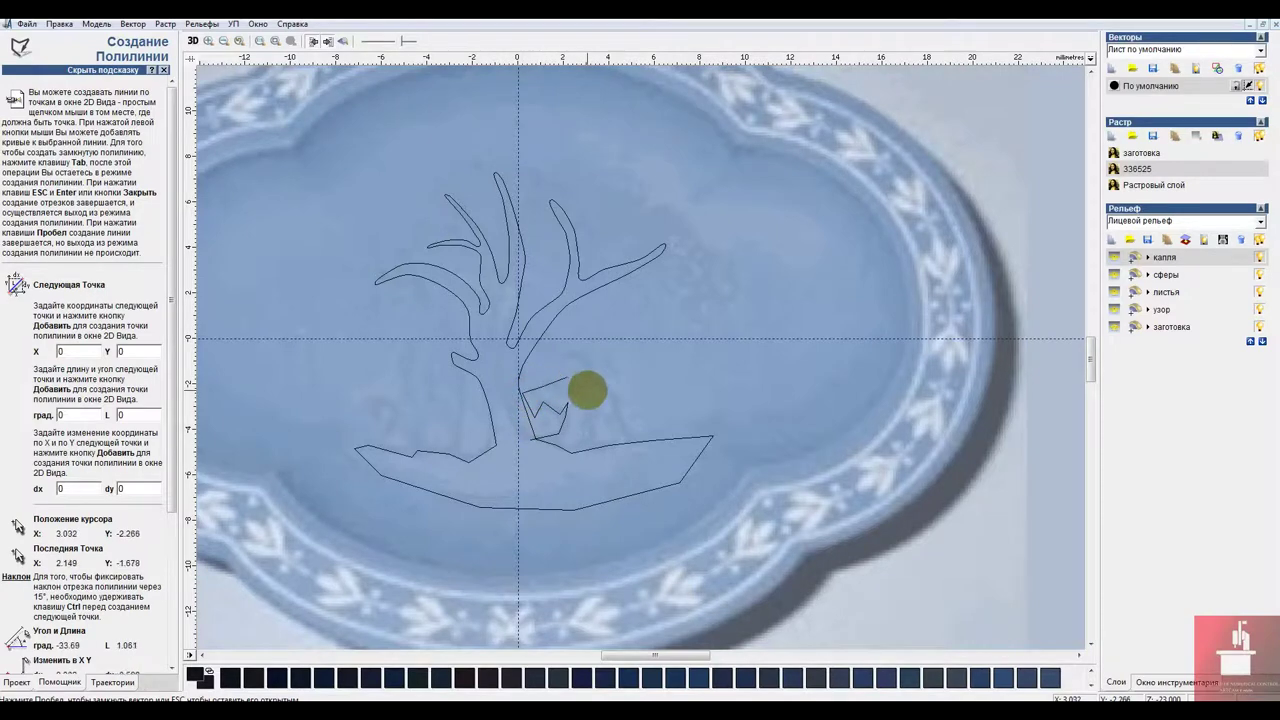
click(610, 463)
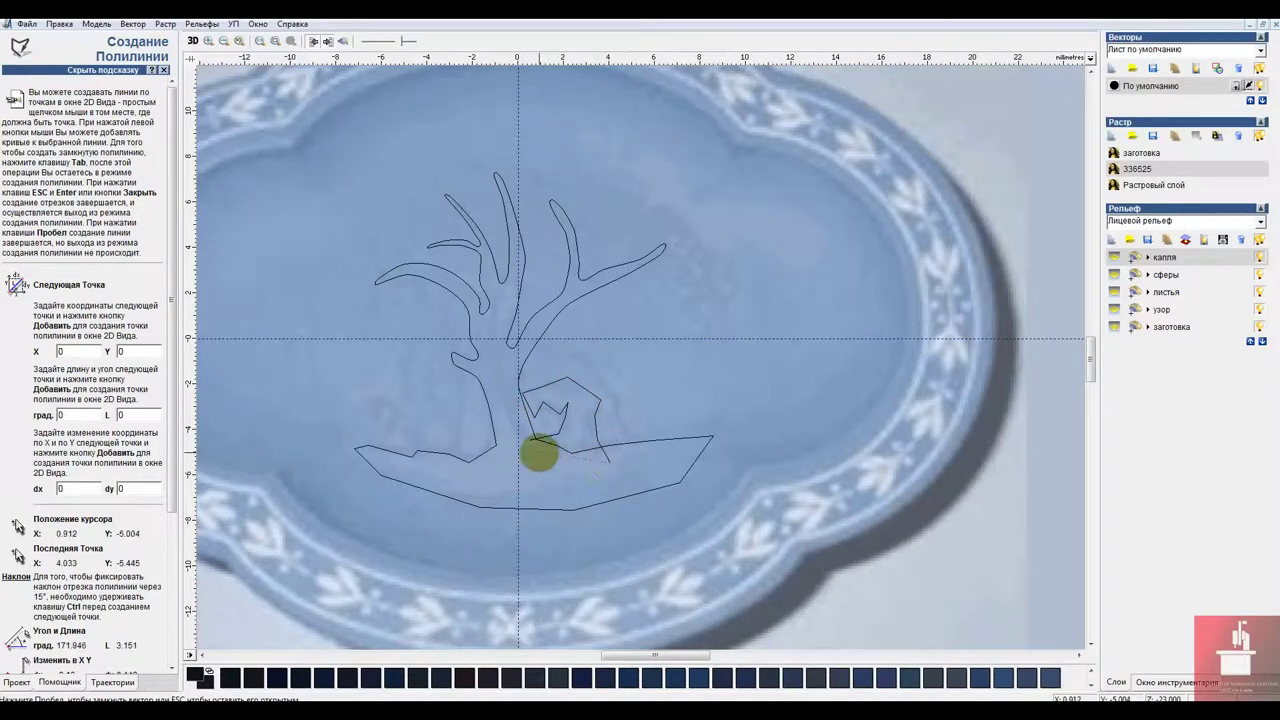
click(540, 453)
click(531, 440)
key(Escape)
Merge the curled shoot right of the trunk with the tree outline into one vector.
click(585, 450)
click(597, 414)
shift+click(627, 442)
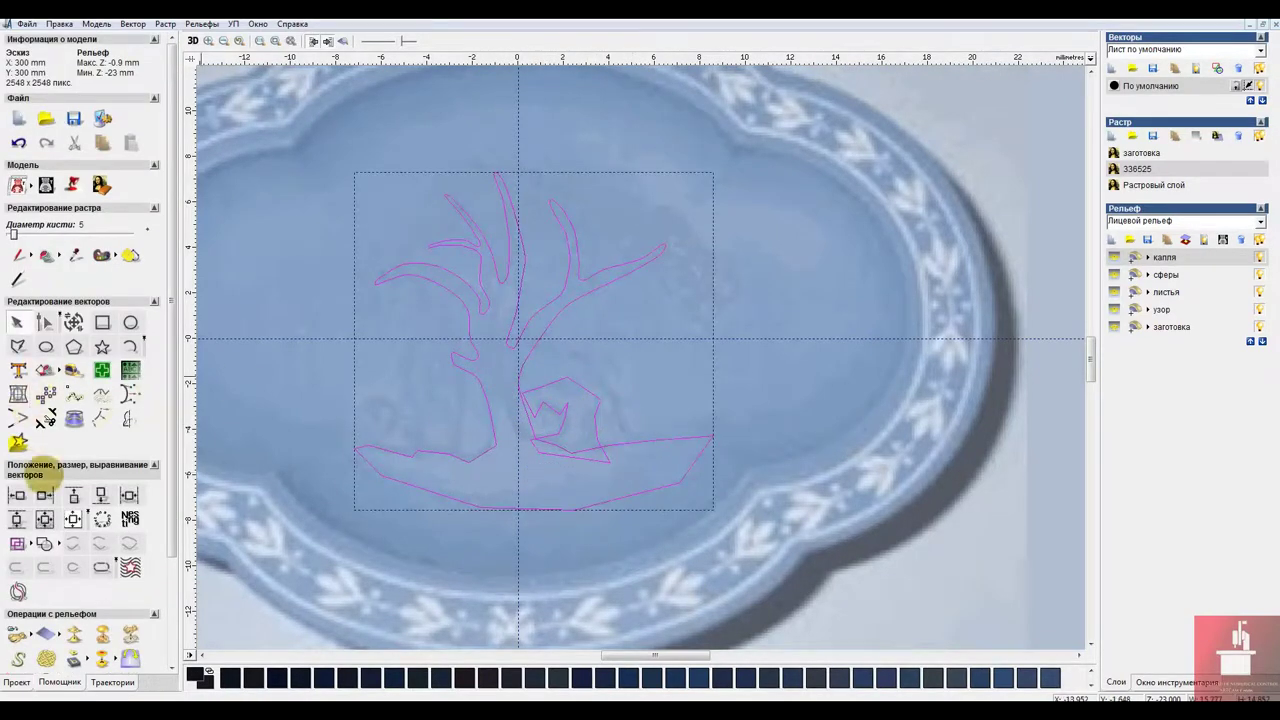
click(43, 544)
click(622, 421)
Draw a closed double-curled shoot about 4 mm wide left of the trunk with a polyline and merge it with the tree outline.
click(18, 345)
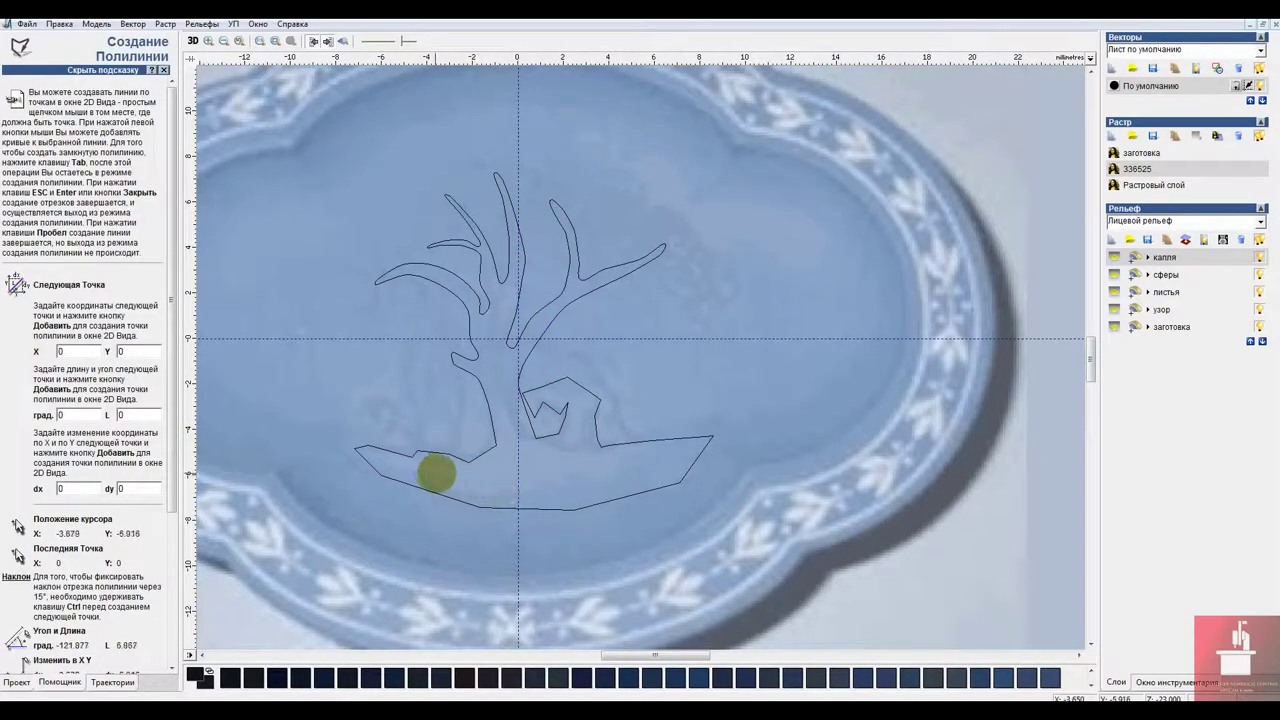
click(462, 398)
click(437, 359)
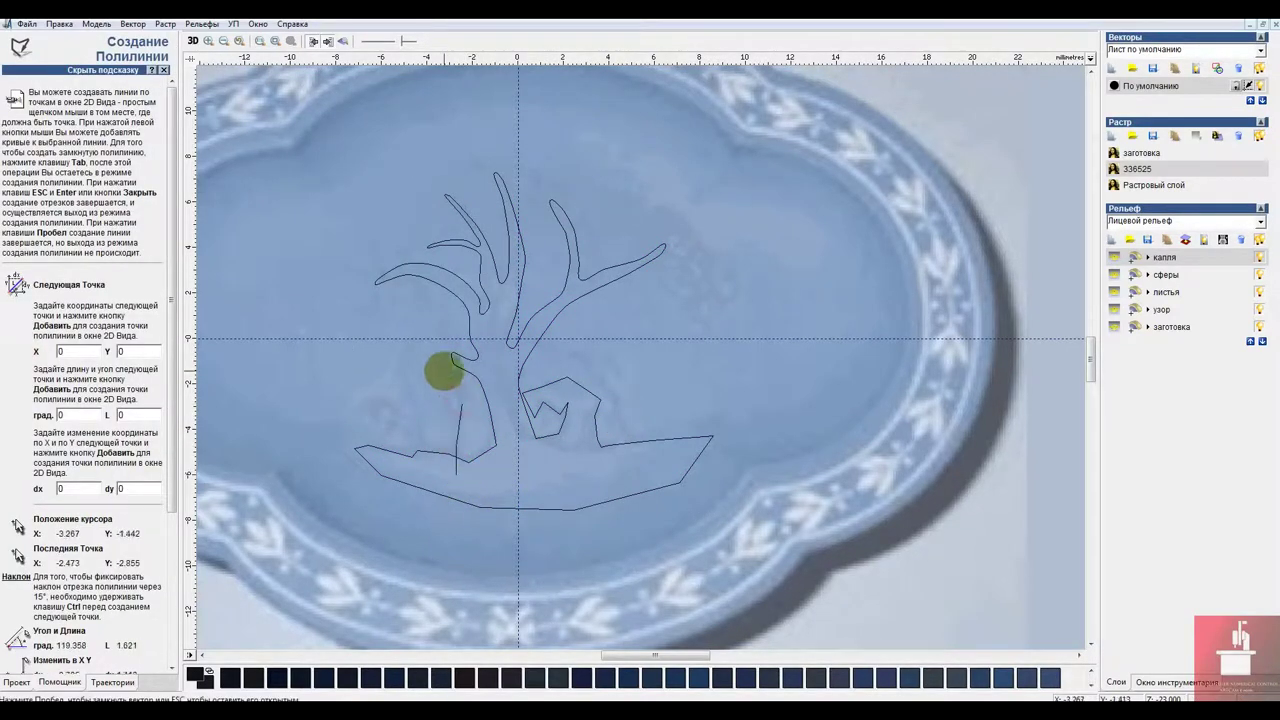
click(403, 354)
click(378, 394)
click(403, 376)
click(430, 390)
click(432, 428)
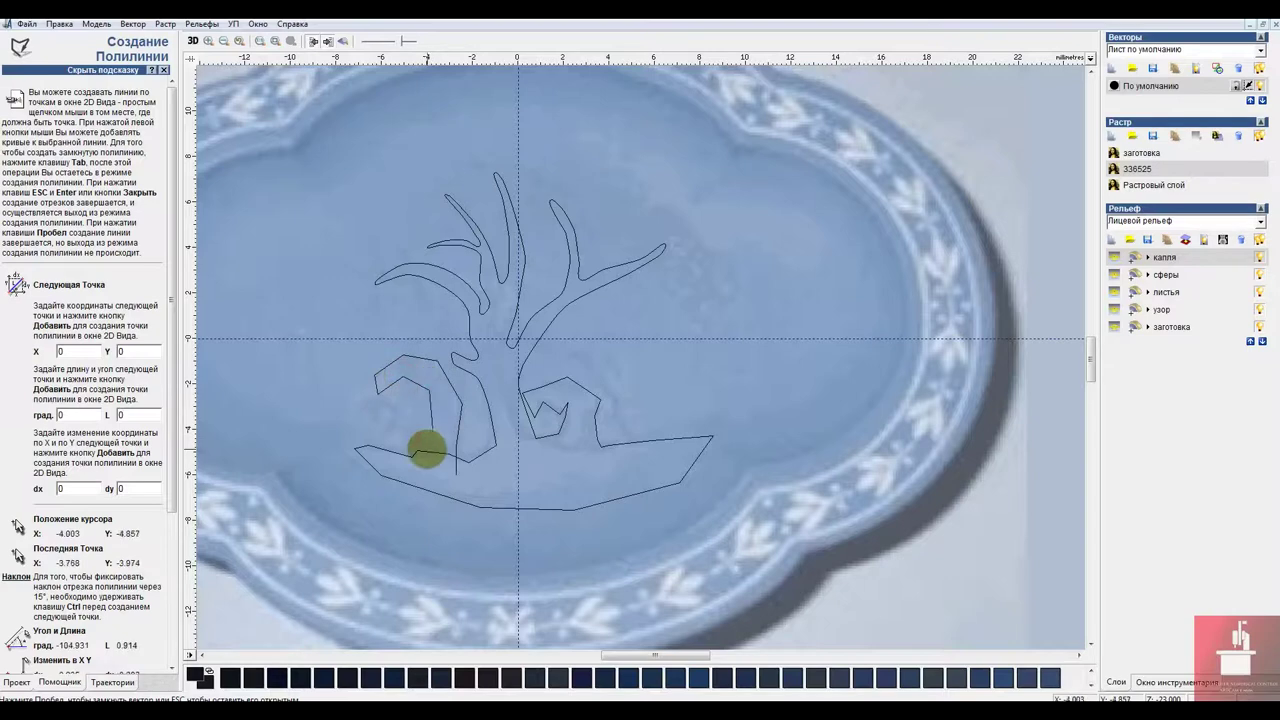
click(427, 449)
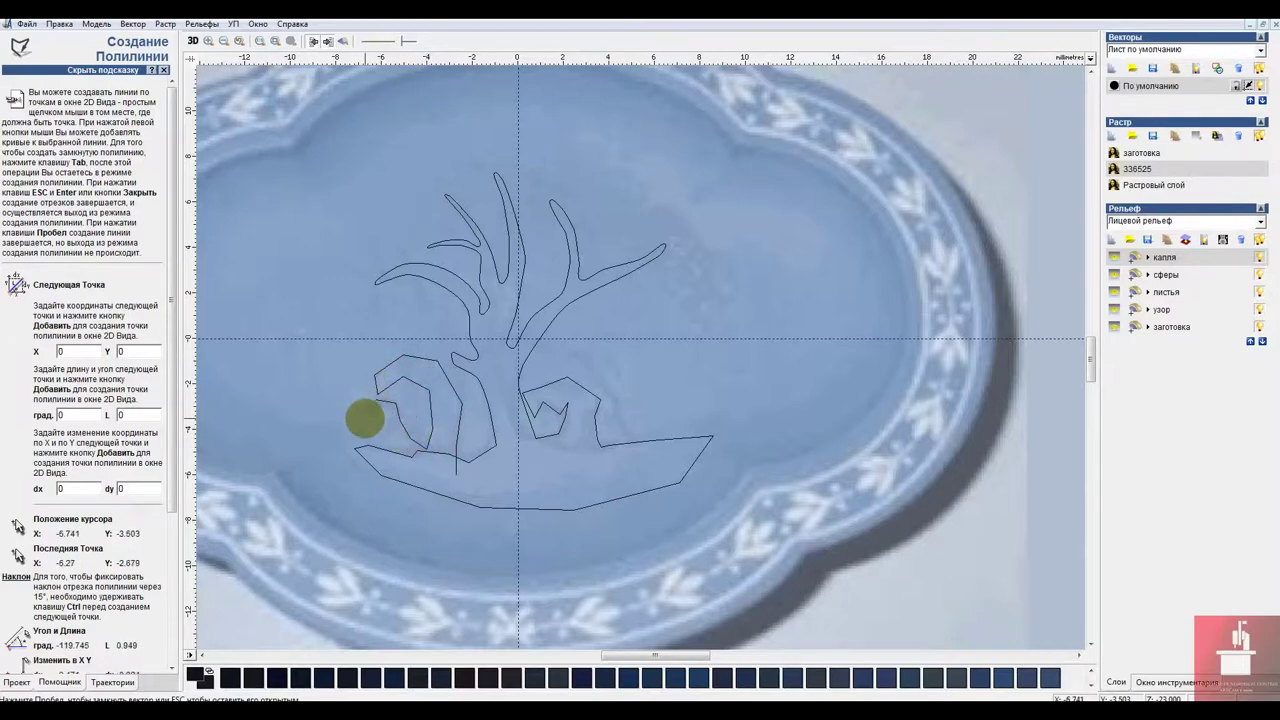
click(368, 453)
click(422, 477)
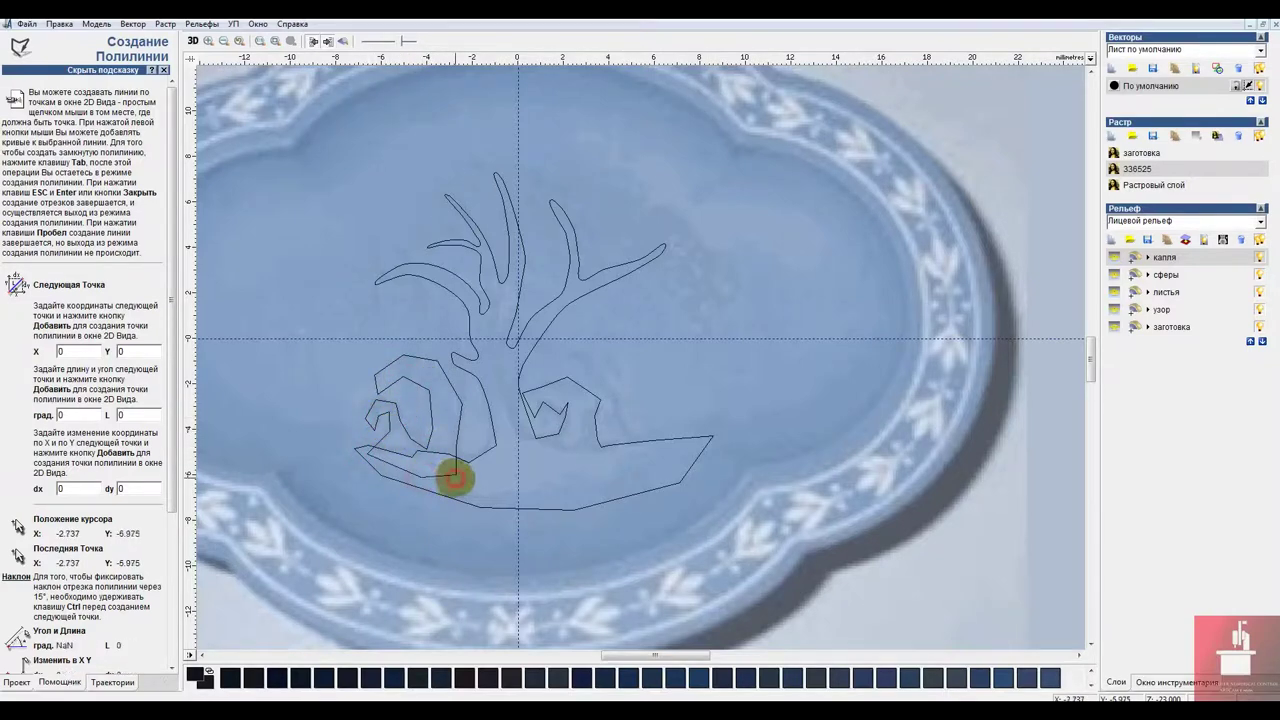
click(456, 475)
click(484, 452)
shift+click(460, 430)
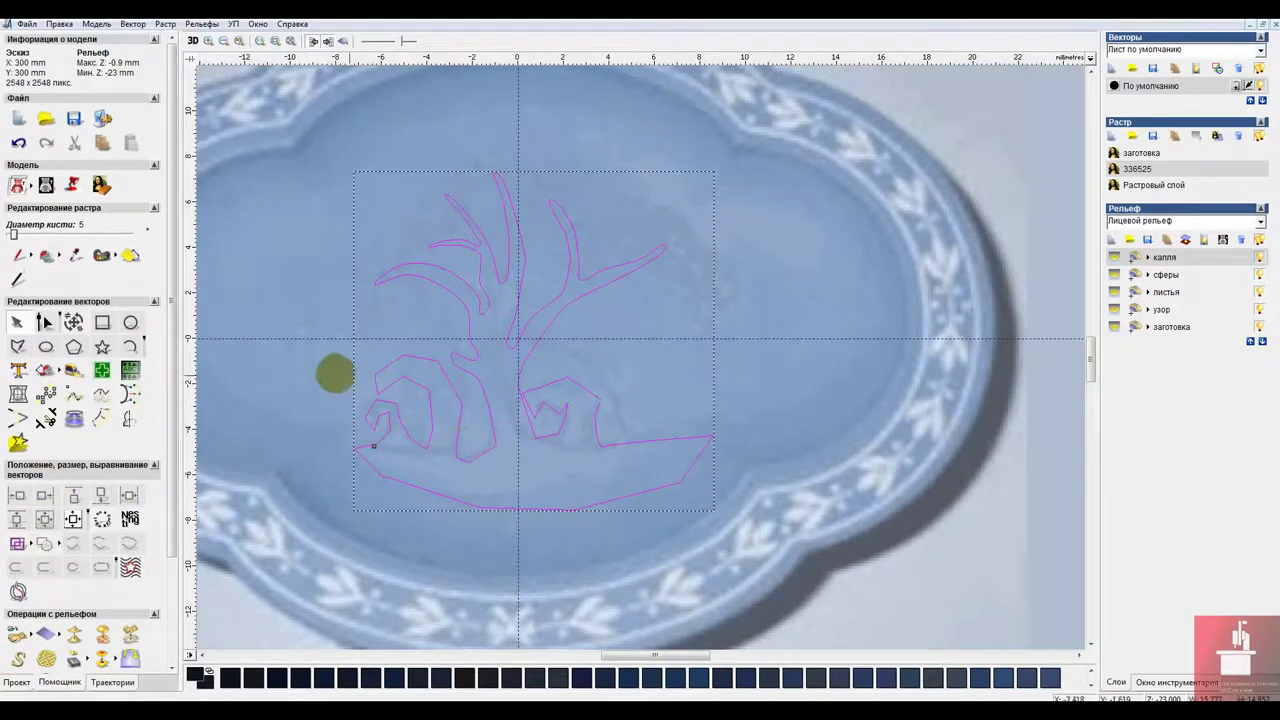
Smooth the nodes of the double-curled shoot left of the trunk.
click(44, 322)
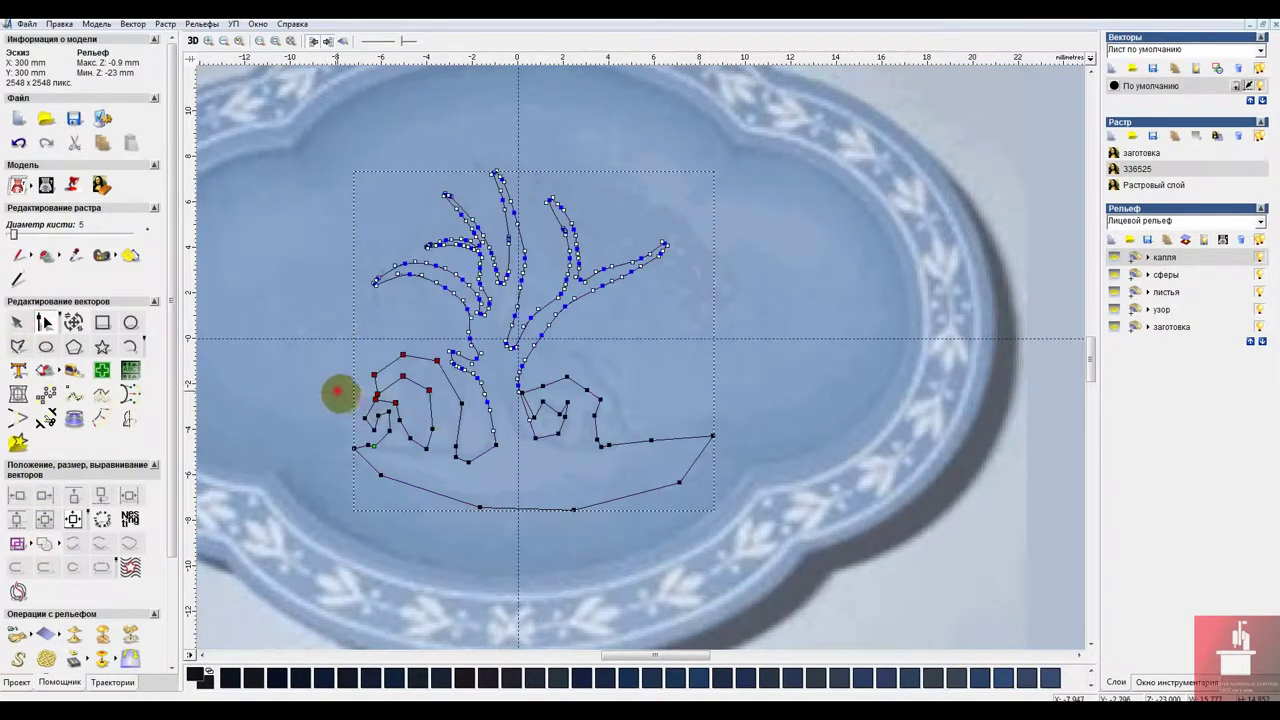
drag(342, 348, 454, 442)
right_click(462, 409)
click(514, 560)
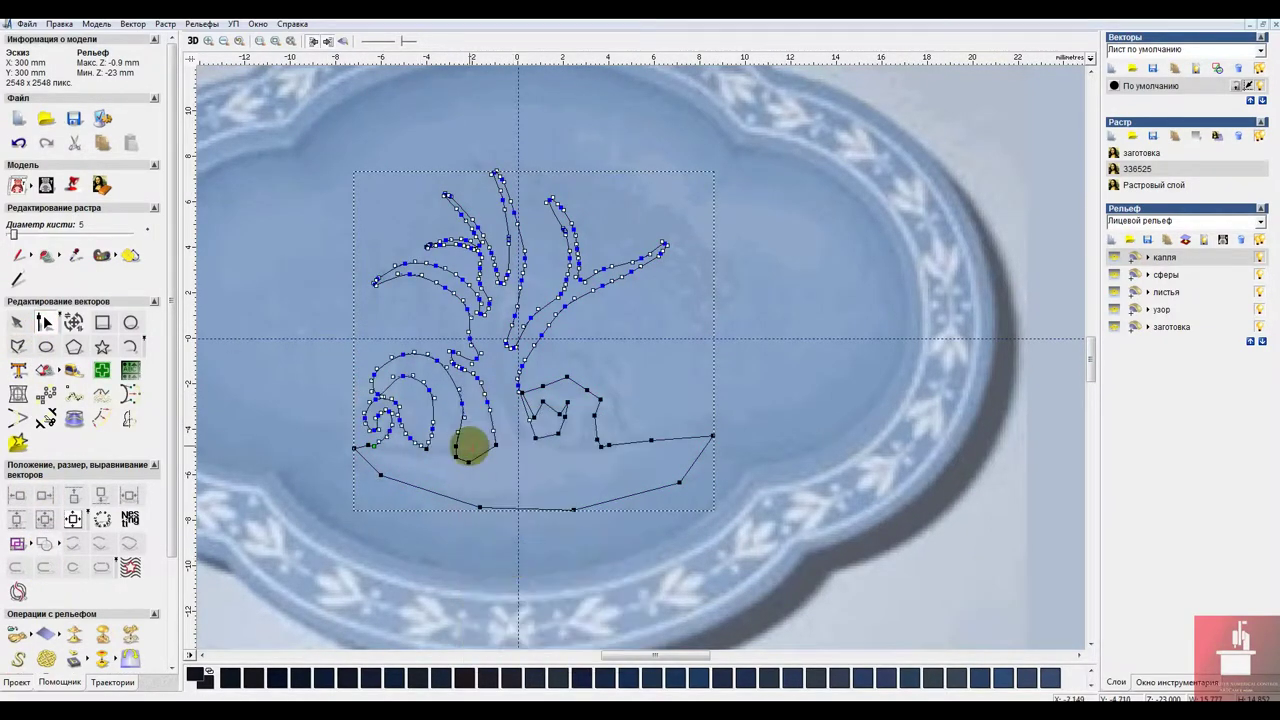
Smooth the upper and inner curl nodes of the shoot right of the trunk.
click(648, 422)
click(616, 445)
drag(643, 357, 538, 426)
scroll(535, 412, up, 2)
shift+drag(843, 166, 810, 194)
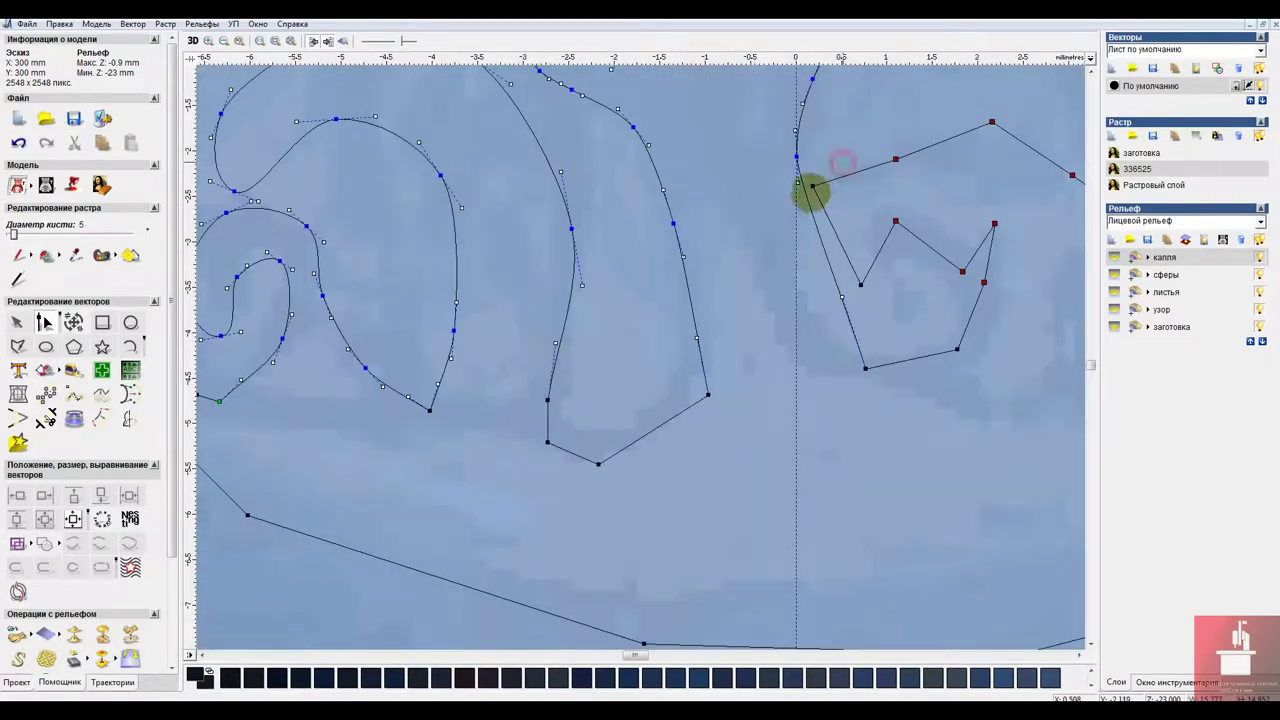
shift+drag(890, 265, 852, 302)
right_click(876, 289)
click(934, 443)
Move the node where the right-hand shoot meets the trunk up and right to open a gap between them.
click(16, 323)
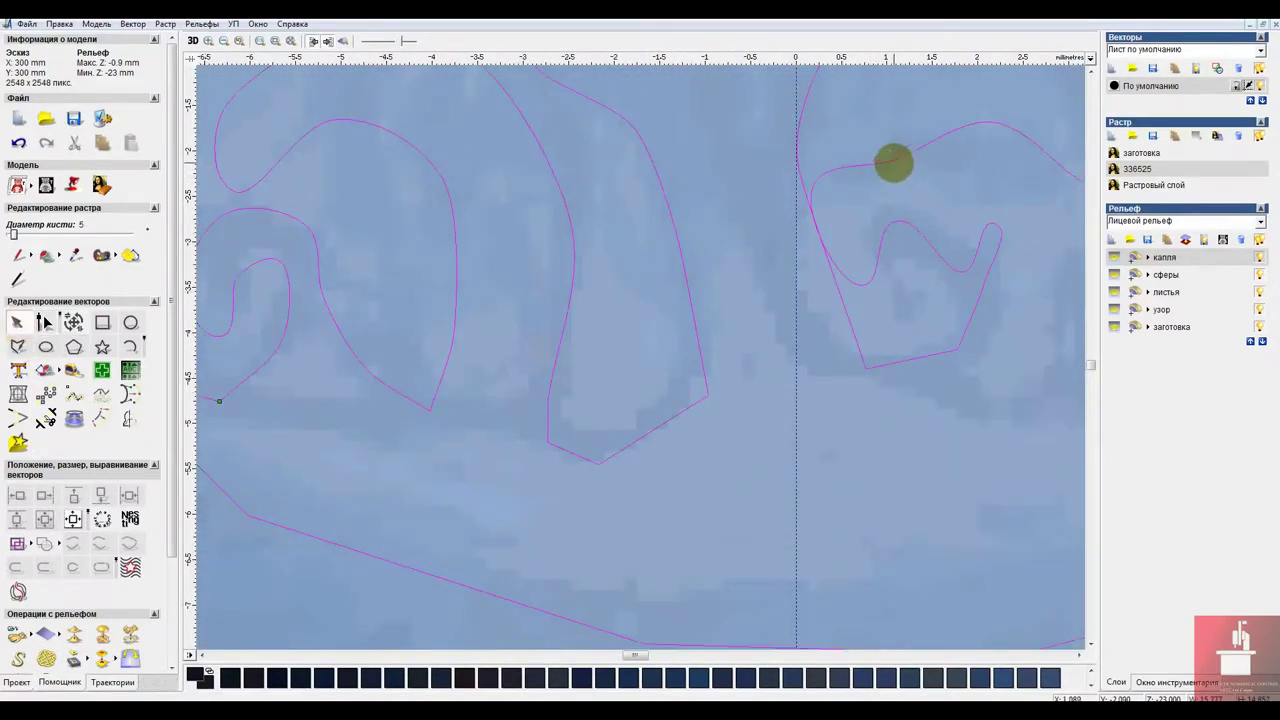
click(48, 319)
drag(812, 187, 840, 180)
scroll(887, 235, down, 2)
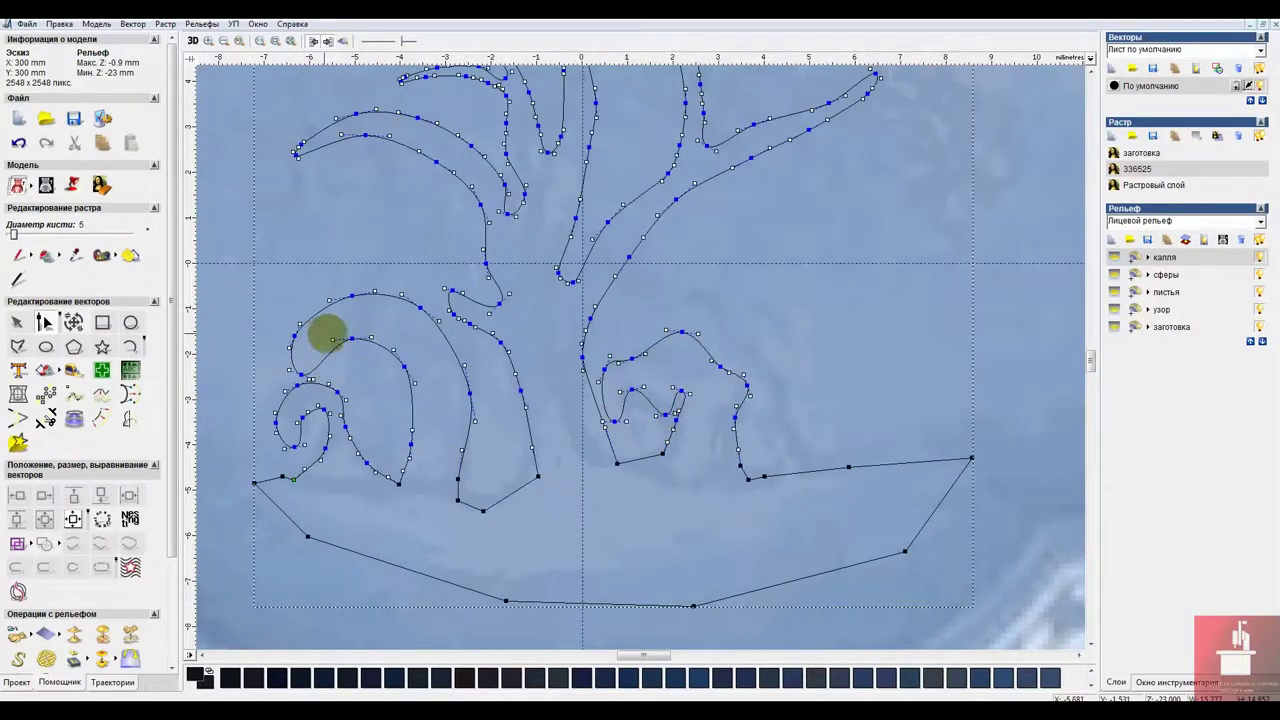
Reshape the inner edge of the left-hand shoot by repositioning its nodes and the lower corner between the two curls.
drag(345, 331, 341, 326)
drag(404, 367, 402, 346)
drag(410, 444, 401, 447)
drag(399, 484, 391, 490)
mouse_move(367, 463)
mouse_down()
mouse_move(388, 460)
mouse_move(354, 419)
mouse_move(287, 428)
mouse_up()
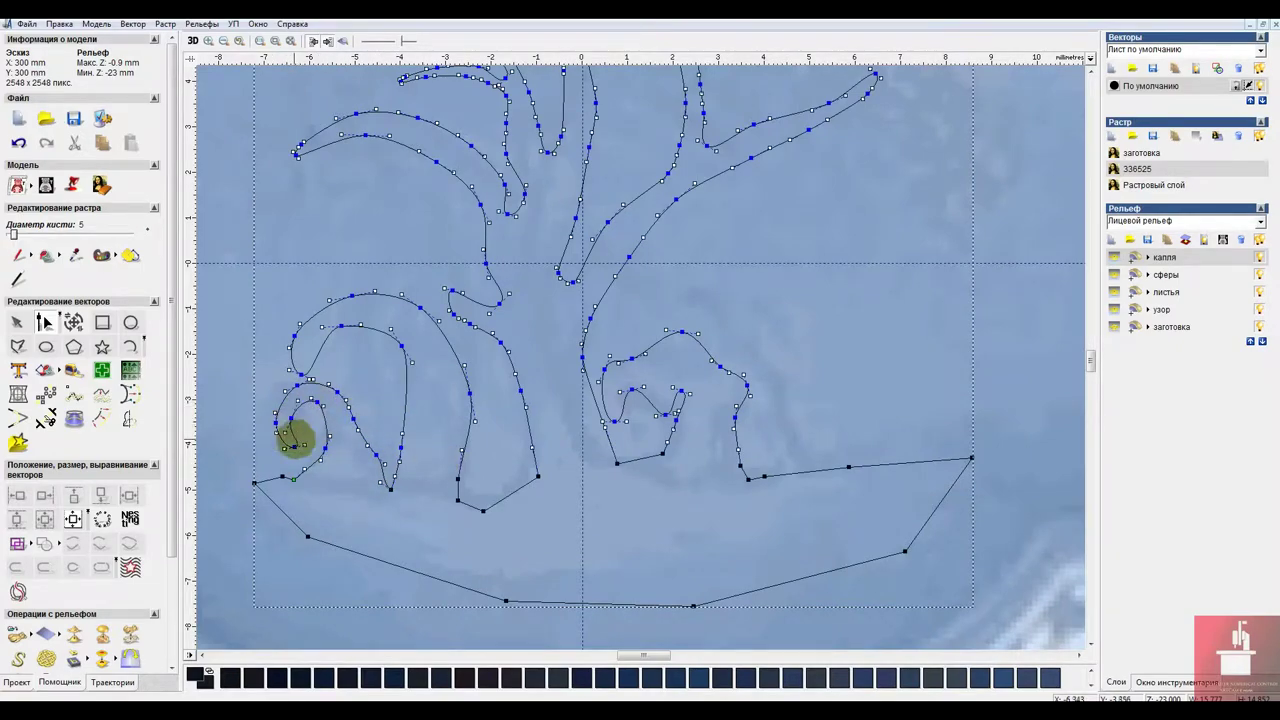
Draw a small closed hooked shape about 2 mm tall inside the large left-hand curl with a polyline, overlapping its inner edge.
scroll(312, 441, down, 1)
scroll(671, 329, up, 1)
scroll(648, 349, down, 1)
click(20, 345)
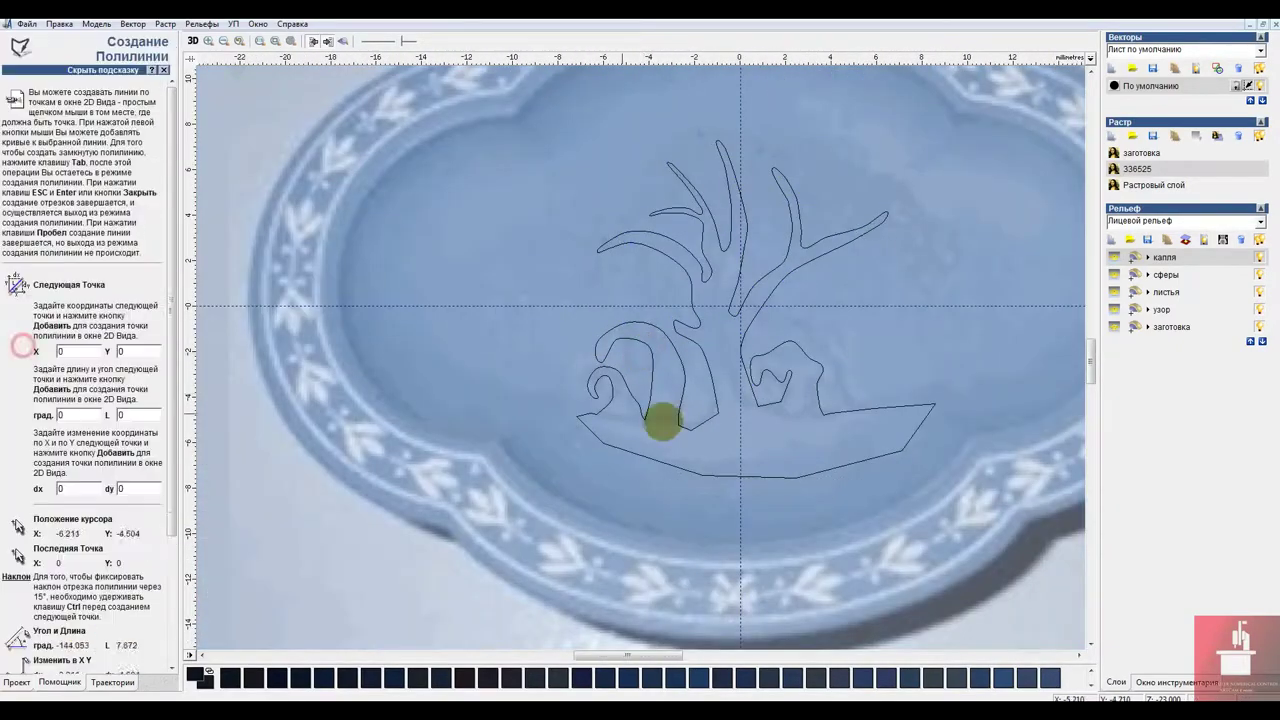
scroll(632, 365, up, 1)
click(689, 378)
click(668, 346)
click(633, 335)
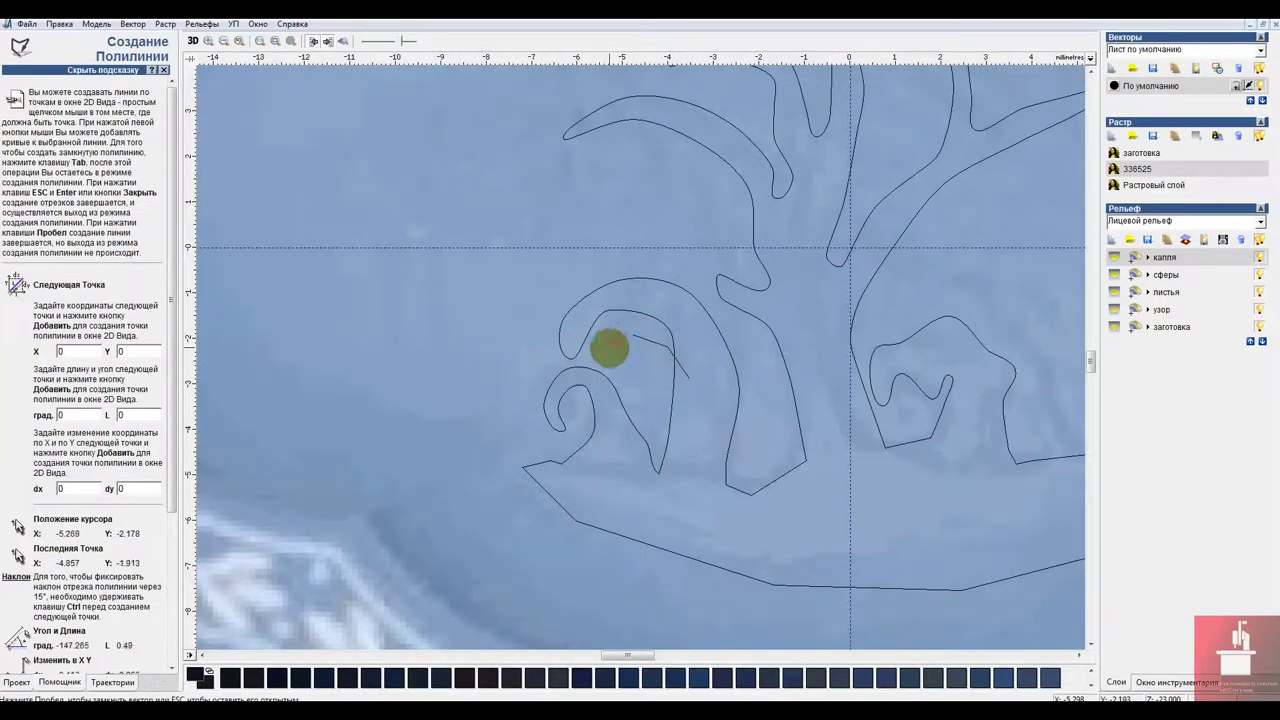
click(607, 350)
click(607, 367)
click(636, 348)
click(665, 368)
click(680, 425)
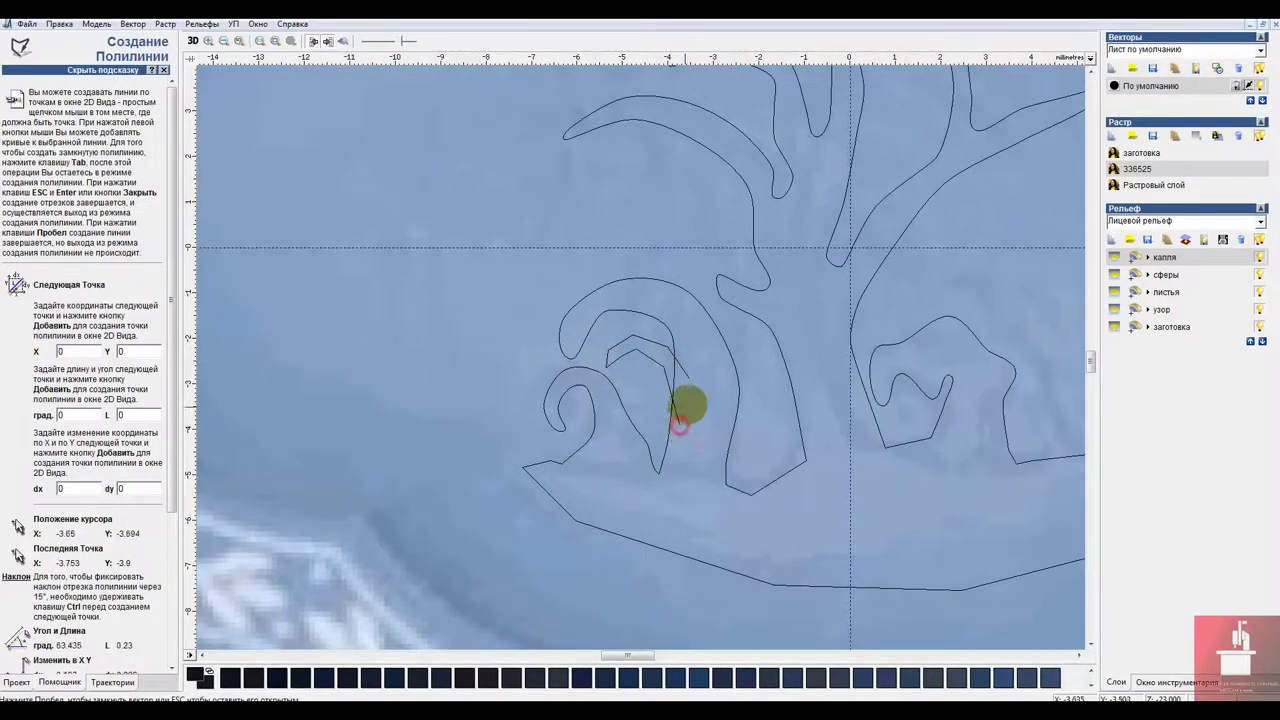
click(689, 378)
Merge the small hooked shape inside the left-hand curl with the tree outline into one vector.
click(738, 413)
shift+click(683, 371)
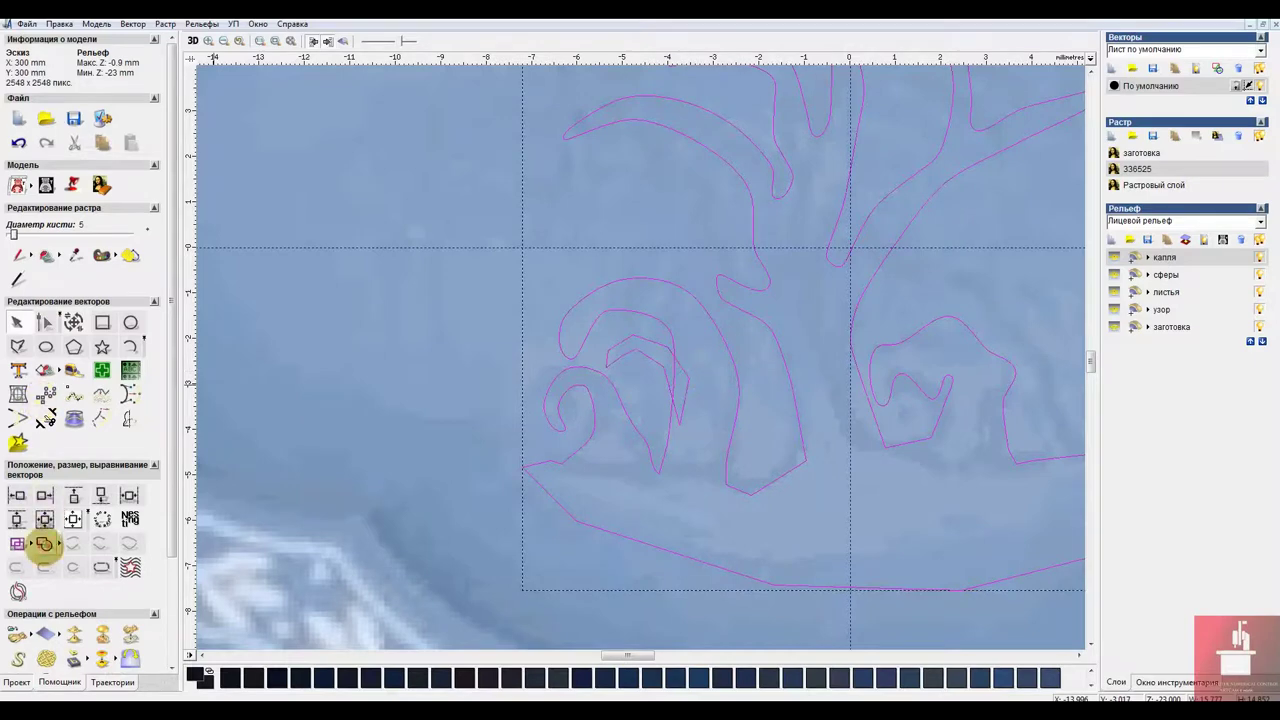
click(44, 545)
click(551, 492)
Smooth the nodes at the free end of the small inner curl.
click(45, 323)
drag(649, 329, 666, 373)
right_click(637, 351)
click(697, 500)
click(697, 500)
click(654, 359)
Smooth the remaining corner nodes where the small inner curl joins the large left-hand curl.
scroll(682, 369, up, 2)
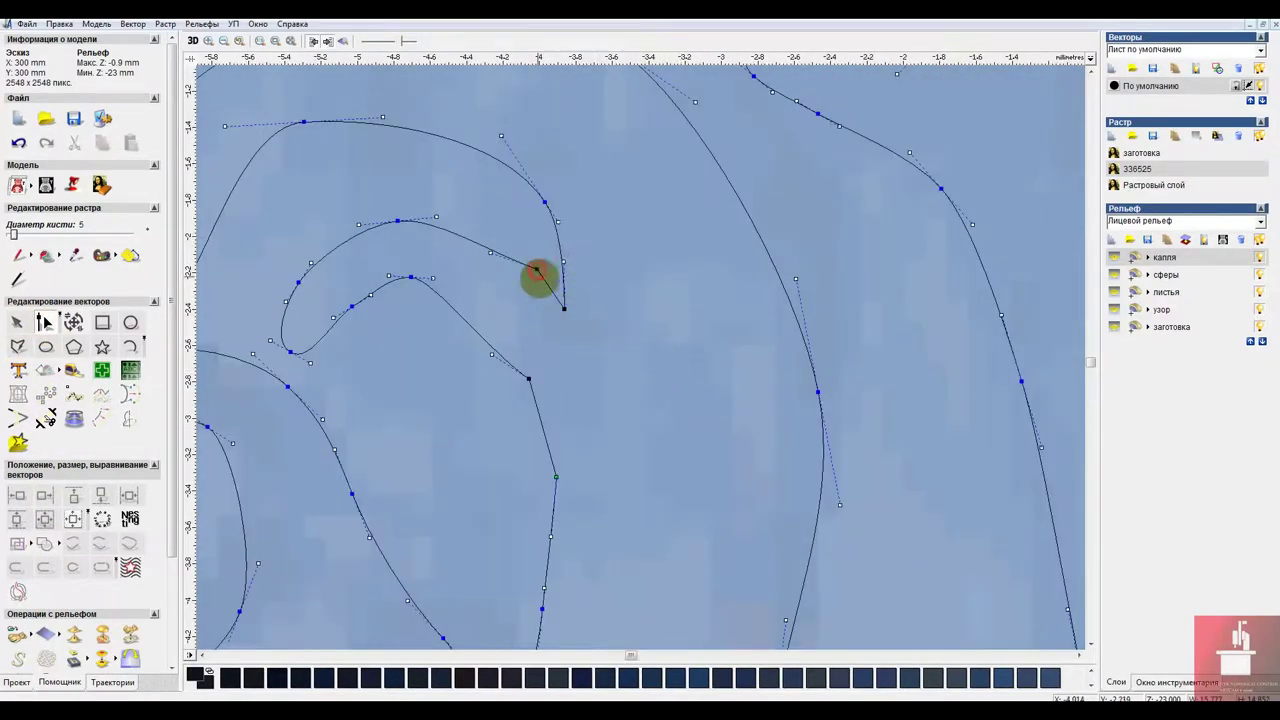
click(541, 271)
shift+drag(590, 289, 519, 389)
right_click(522, 389)
click(575, 543)
click(575, 544)
Reshape the small inner curl into an even arc by moving its nodes and adjusting the handles along its lower edge.
click(540, 272)
drag(541, 271, 517, 248)
mouse_move(528, 266)
mouse_down()
mouse_move(549, 280)
mouse_move(535, 258)
mouse_up()
drag(410, 277, 417, 283)
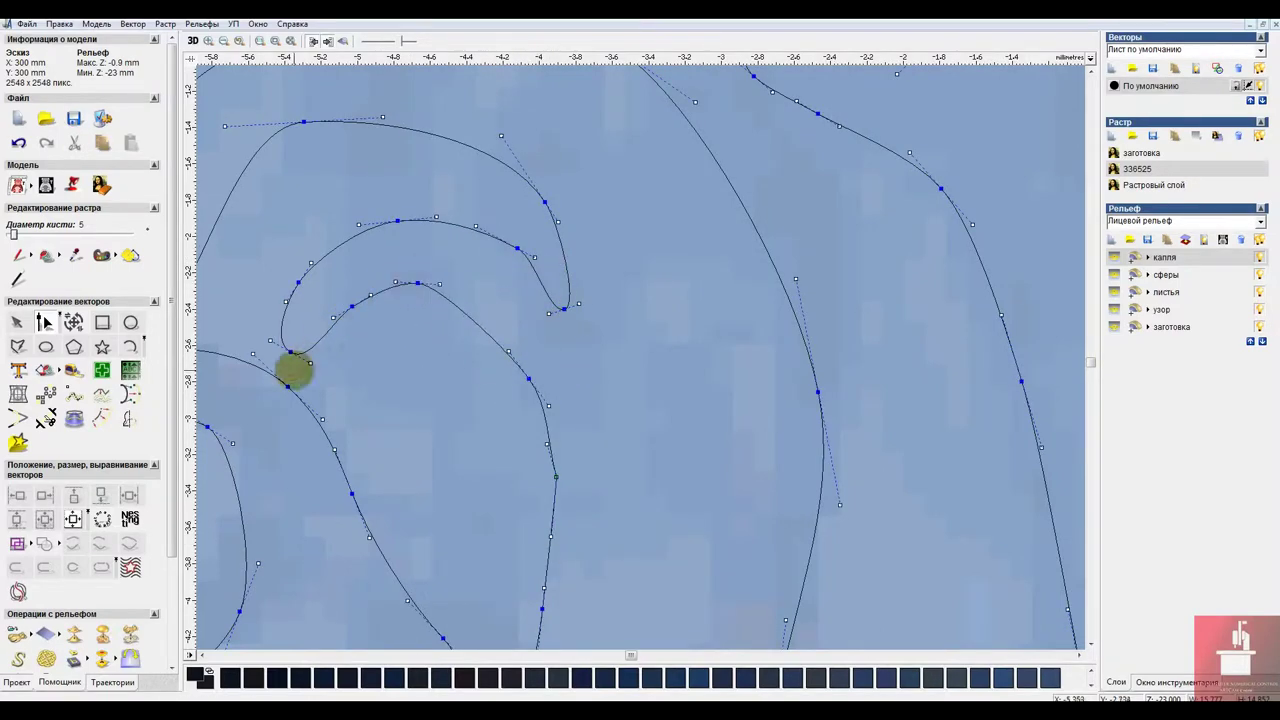
drag(310, 363, 340, 293)
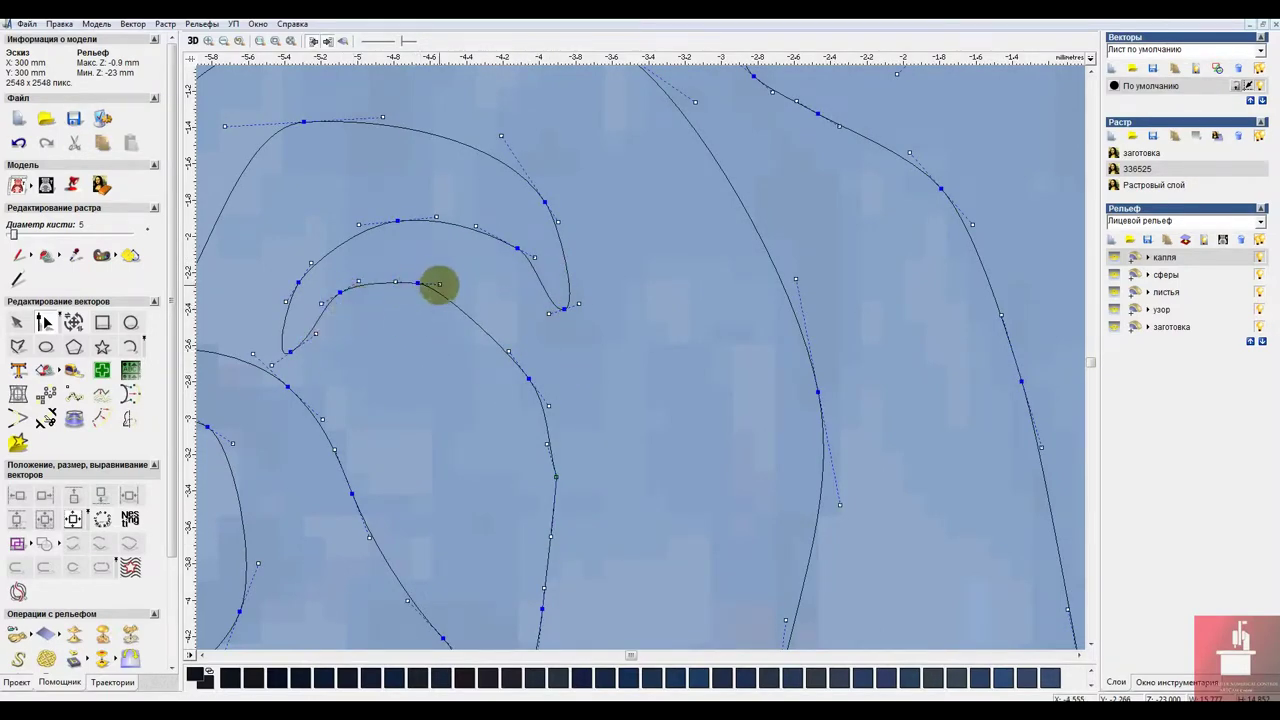
drag(440, 285, 462, 291)
Refine the large left-hand curl by straightening the curve at its tip and moving its top node left.
scroll(462, 291, down, 1)
scroll(590, 338, up, 1)
scroll(380, 219, down, 2)
scroll(657, 406, up, 1)
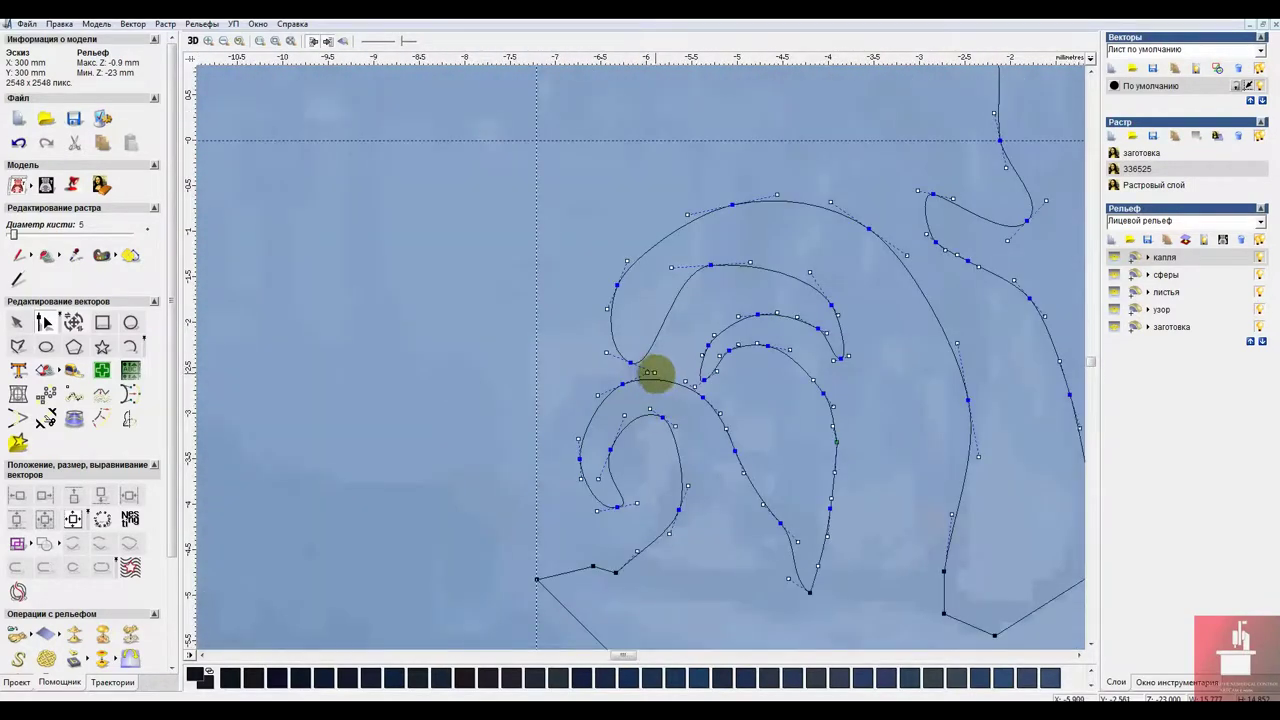
mouse_move(647, 341)
mouse_down()
mouse_move(660, 342)
mouse_move(635, 361)
mouse_move(649, 327)
mouse_up()
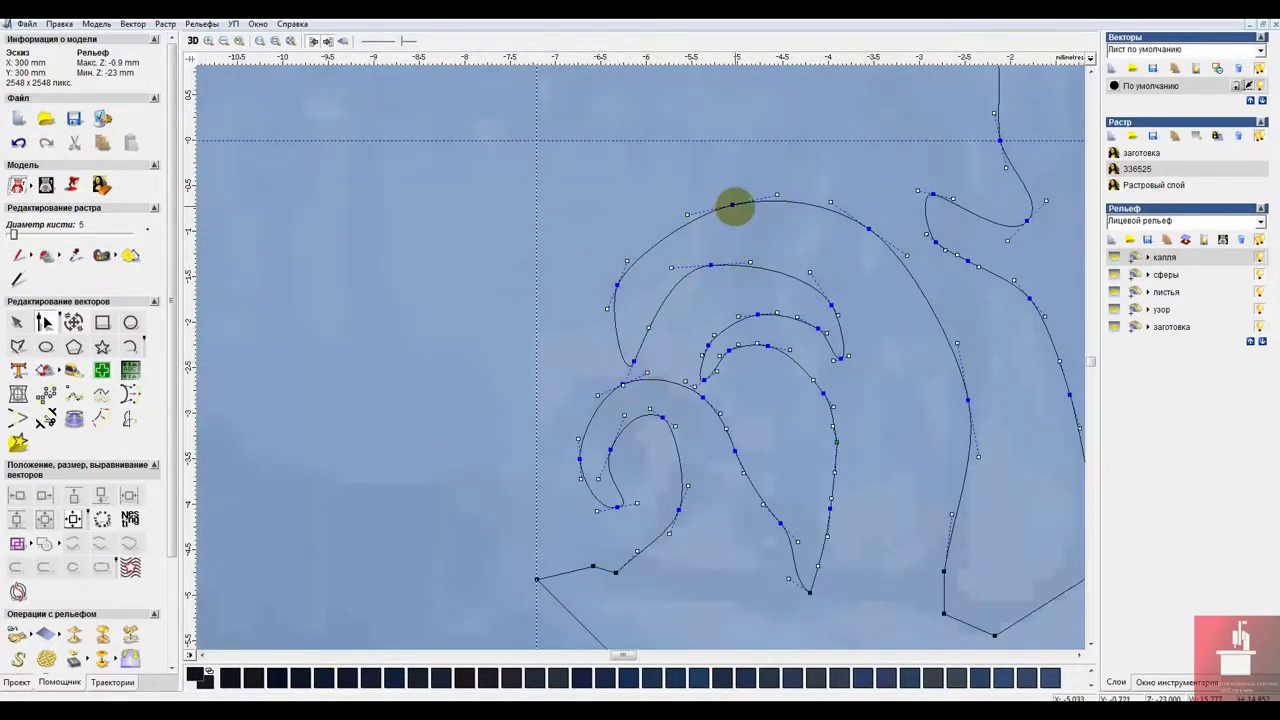
drag(733, 205, 713, 203)
drag(757, 315, 750, 312)
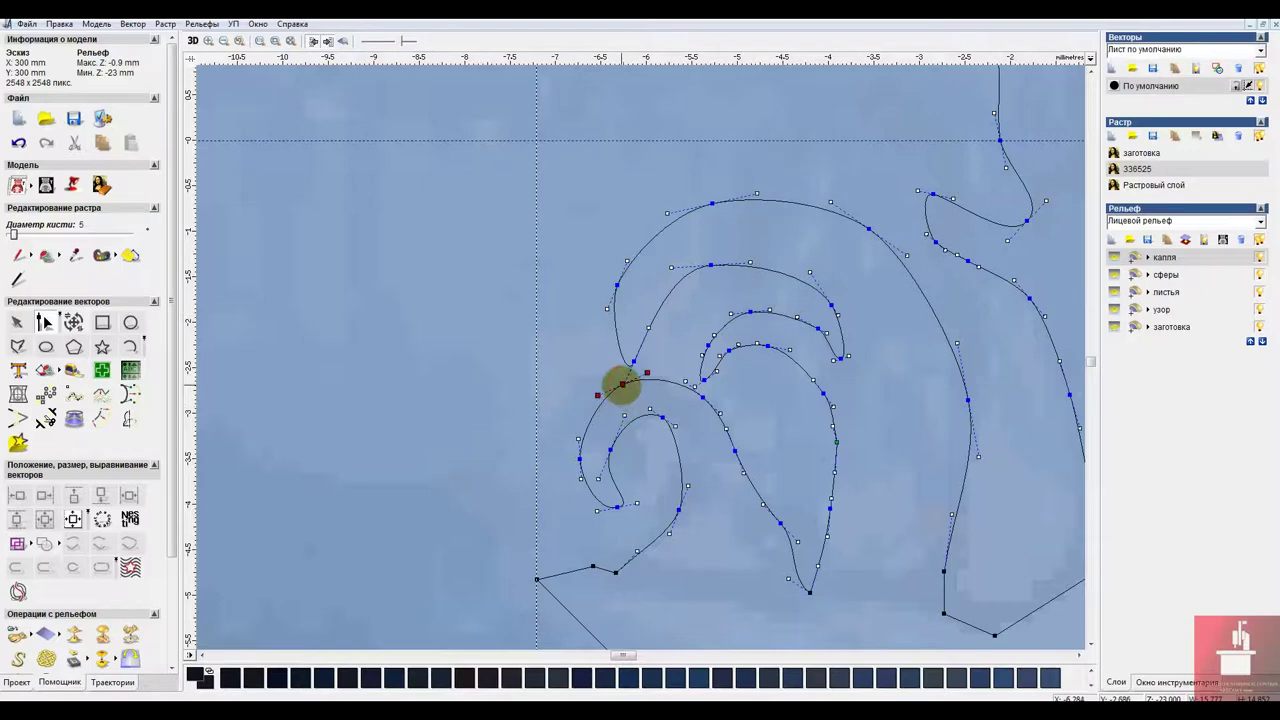
click(651, 452)
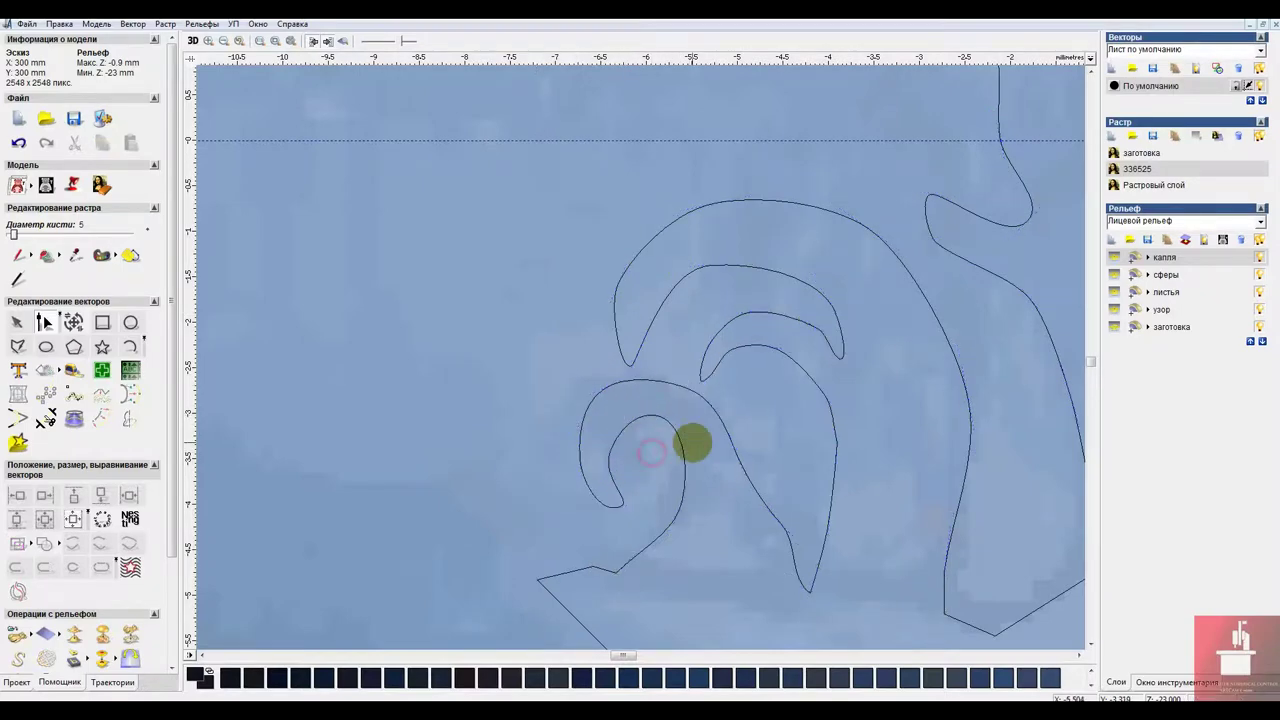
Adjust the handle at the notch between the large and small left-hand curls and smooth the node on the small curl's right edge.
scroll(692, 443, down, 1)
click(714, 317)
scroll(714, 317, down, 1)
scroll(688, 332, up, 1)
scroll(535, 415, up, 1)
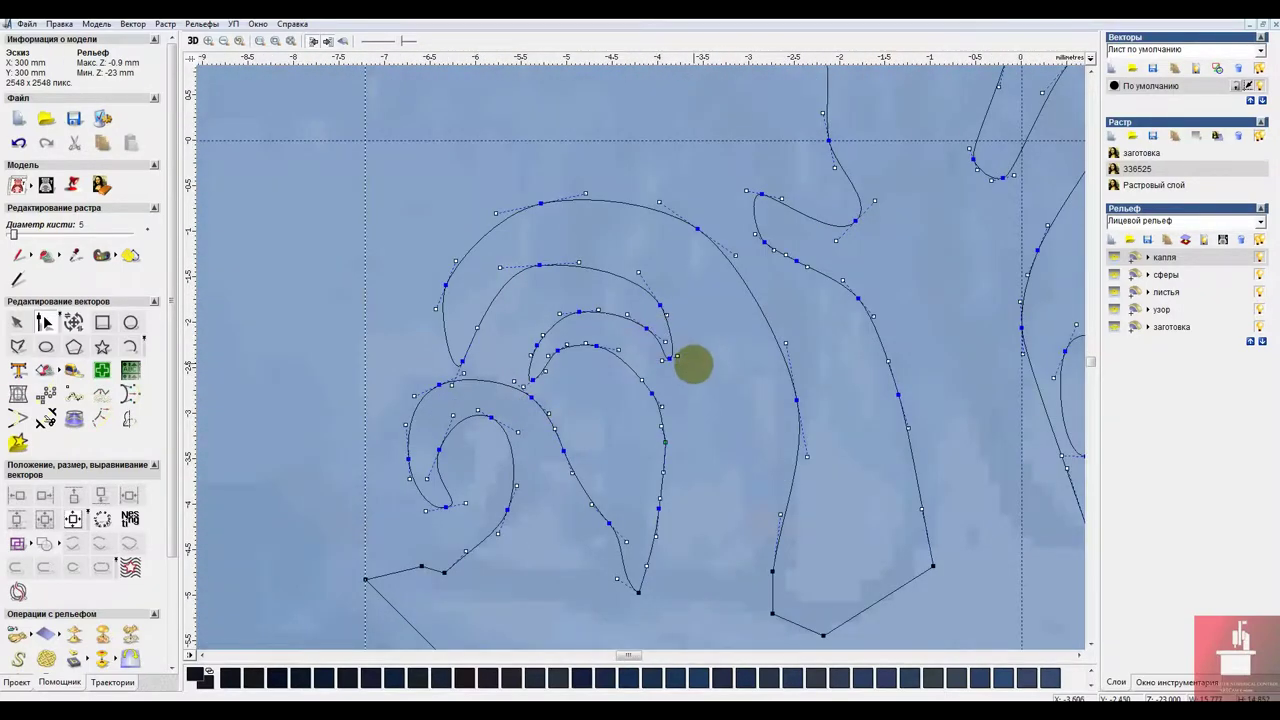
drag(680, 357, 678, 345)
key(s)
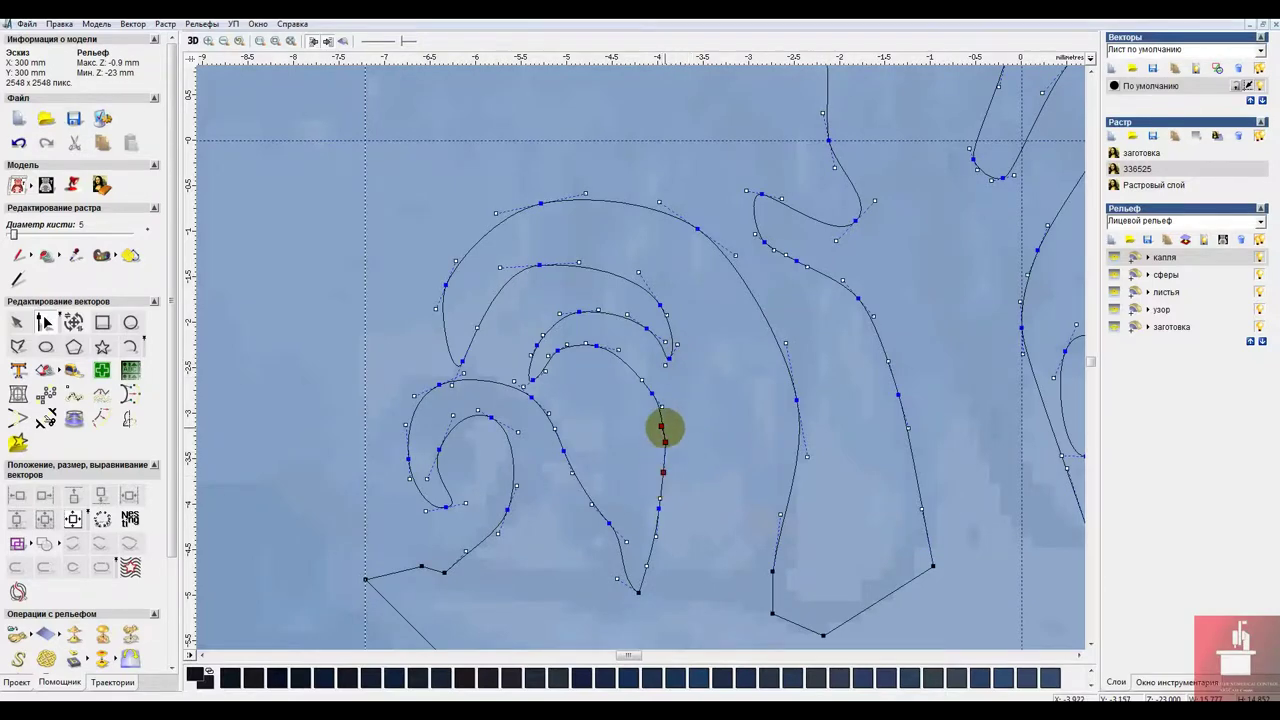
Finish adjusting the nodes on the right edge of the curl's inner arc and save the model under the name Тарелка_01.
drag(686, 422, 649, 545)
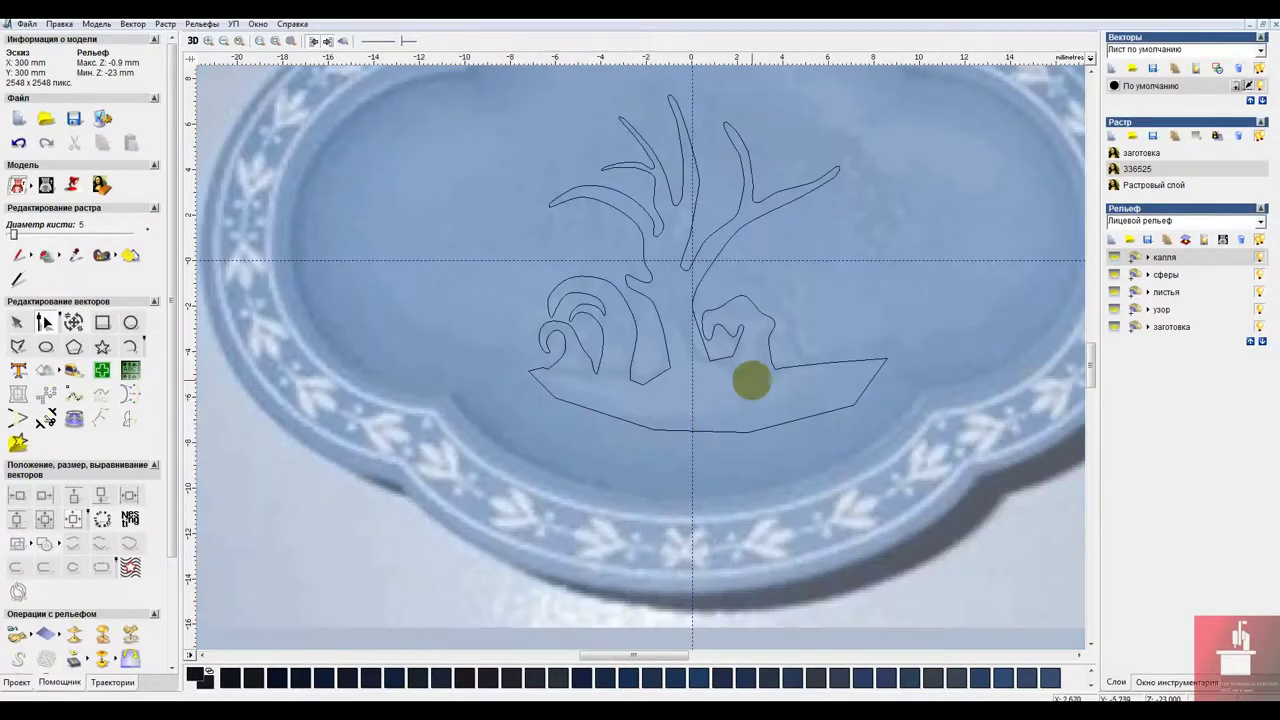
key(ctrl+s)
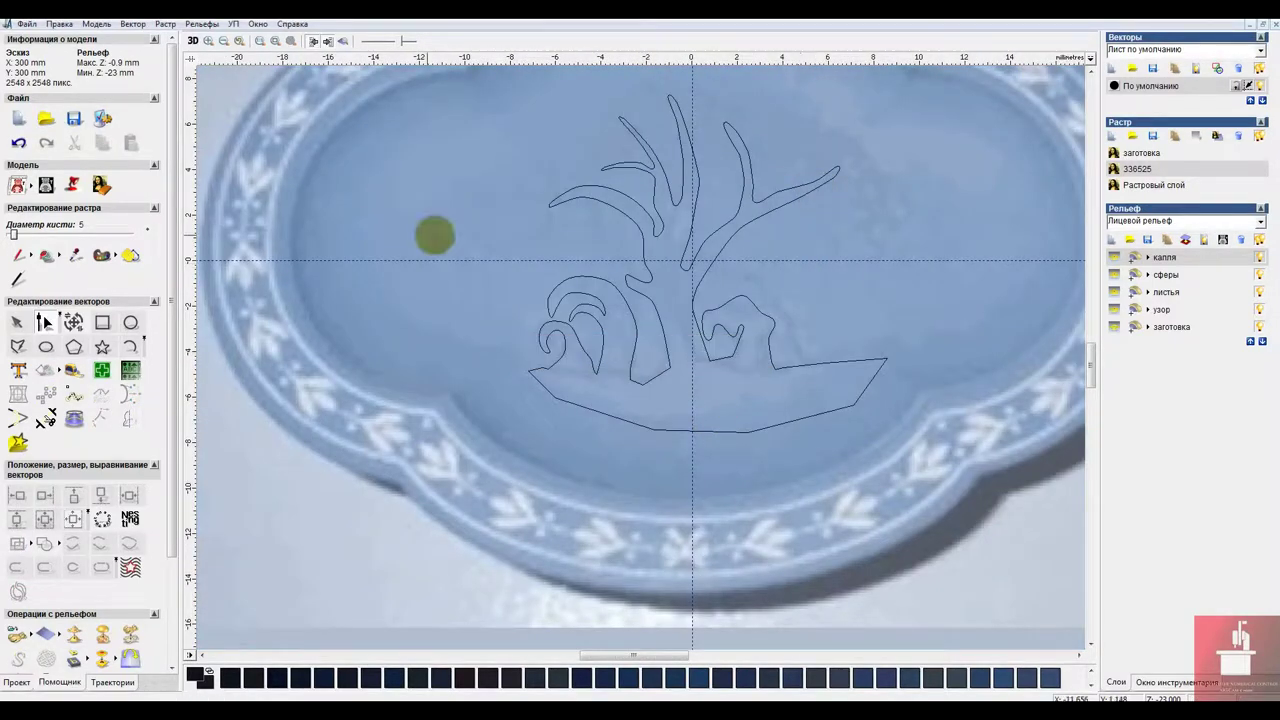
click(23, 28)
click(72, 111)
click(414, 184)
click(477, 508)
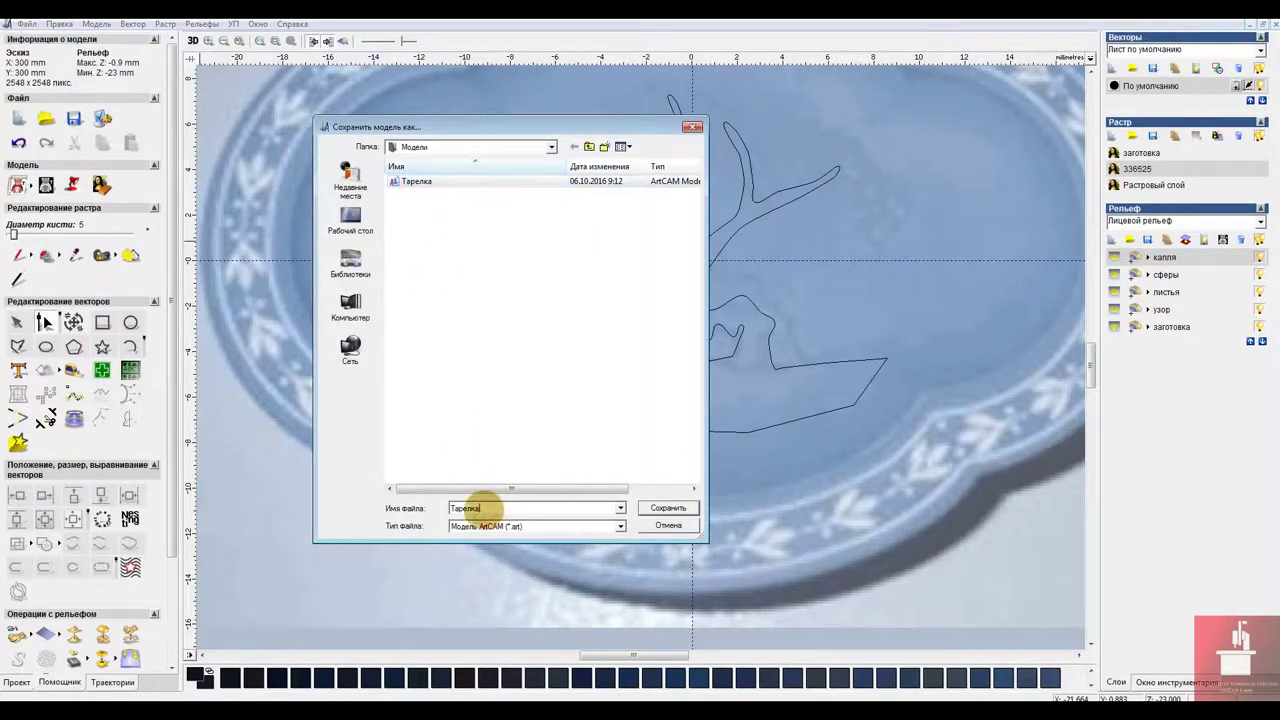
text(_01)
click(667, 507)
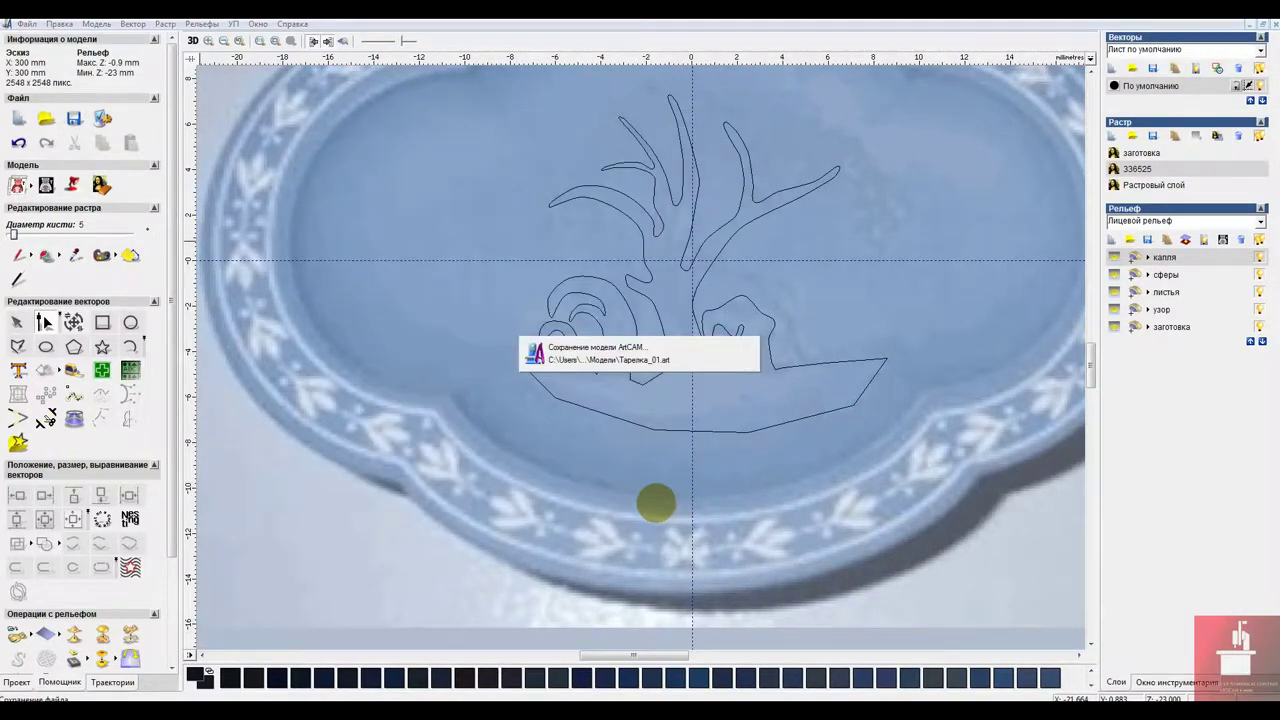
Start a polyline around the tree's foliage at the right-hand branch and trace the jagged lower-right edge of the crown.
scroll(642, 503, up, 2)
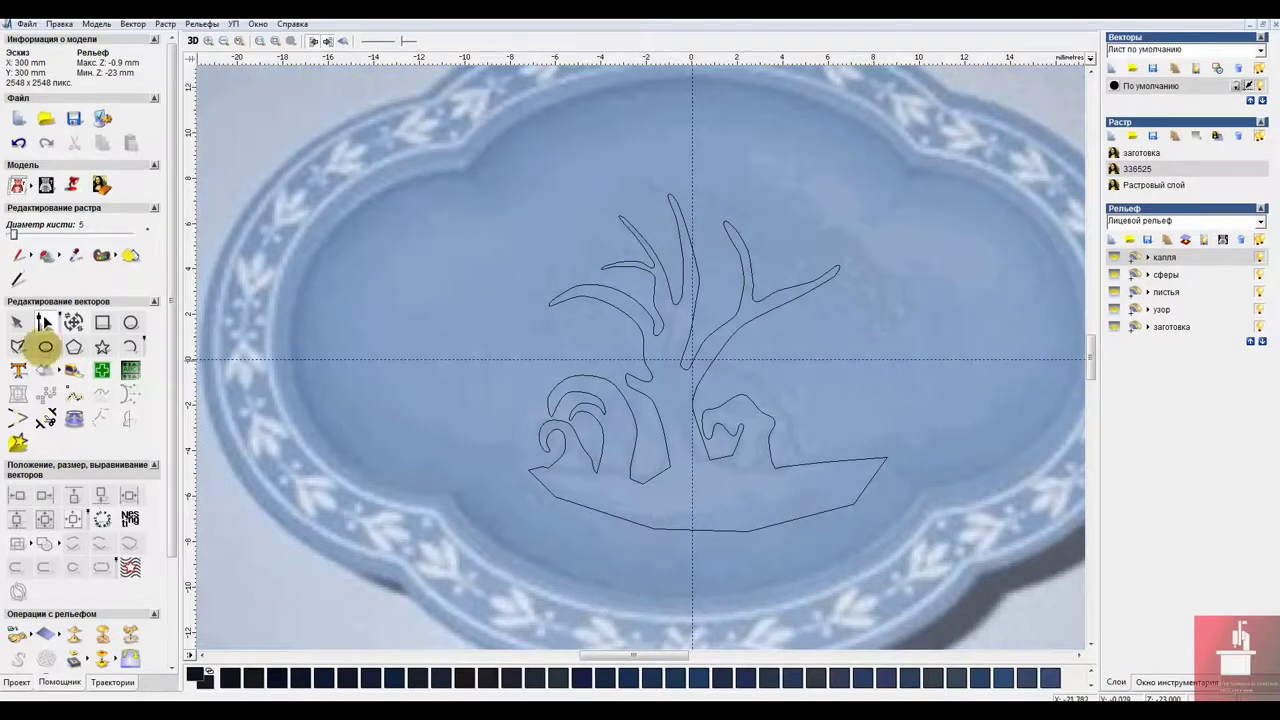
click(19, 347)
click(751, 327)
click(818, 364)
click(843, 354)
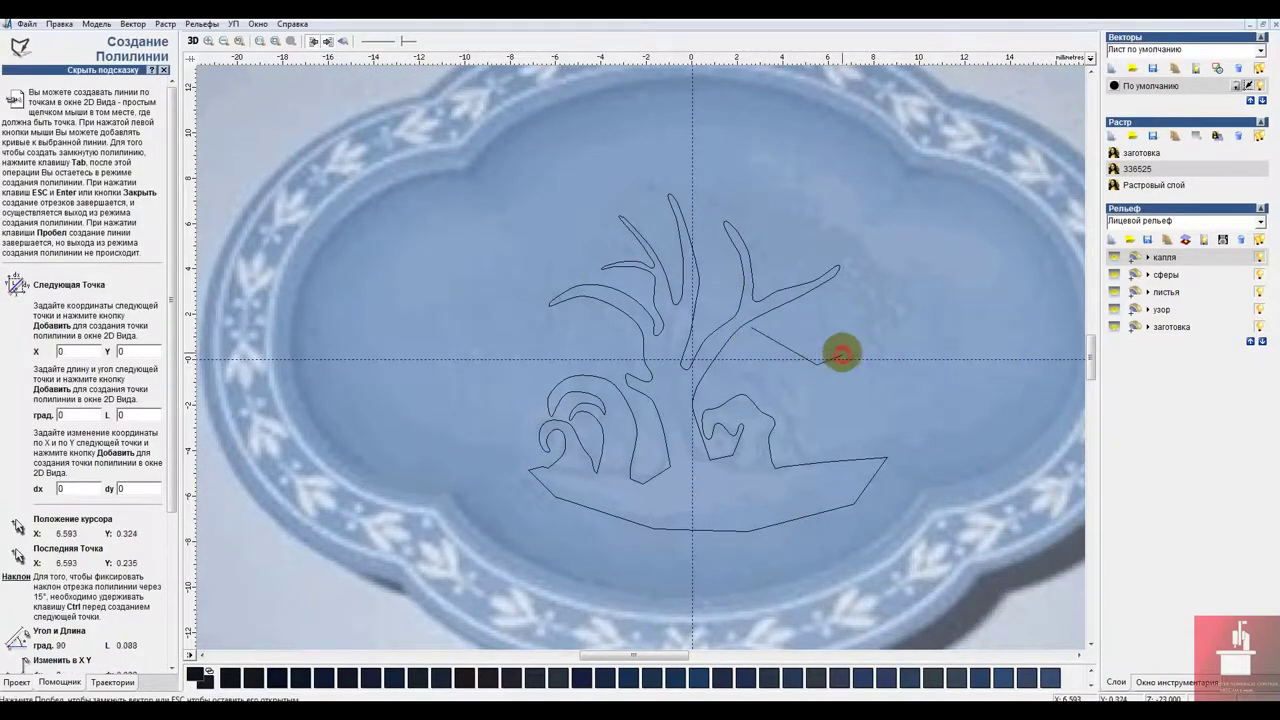
click(840, 329)
click(823, 313)
click(823, 295)
click(851, 315)
click(865, 340)
click(881, 359)
click(883, 394)
click(897, 359)
click(895, 343)
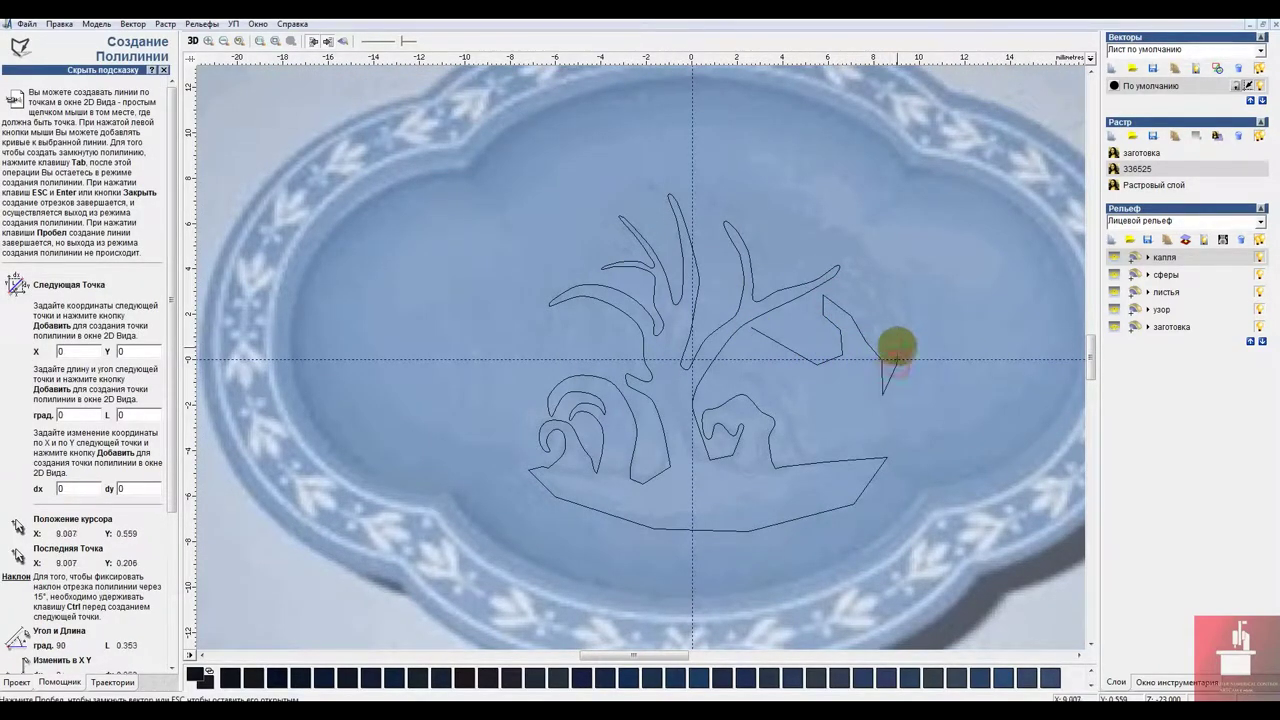
Continue the foliage polyline up the crown's right side and along its jagged top edge.
click(912, 327)
click(920, 288)
click(891, 268)
click(853, 234)
click(840, 241)
click(794, 191)
click(782, 187)
click(746, 154)
click(737, 163)
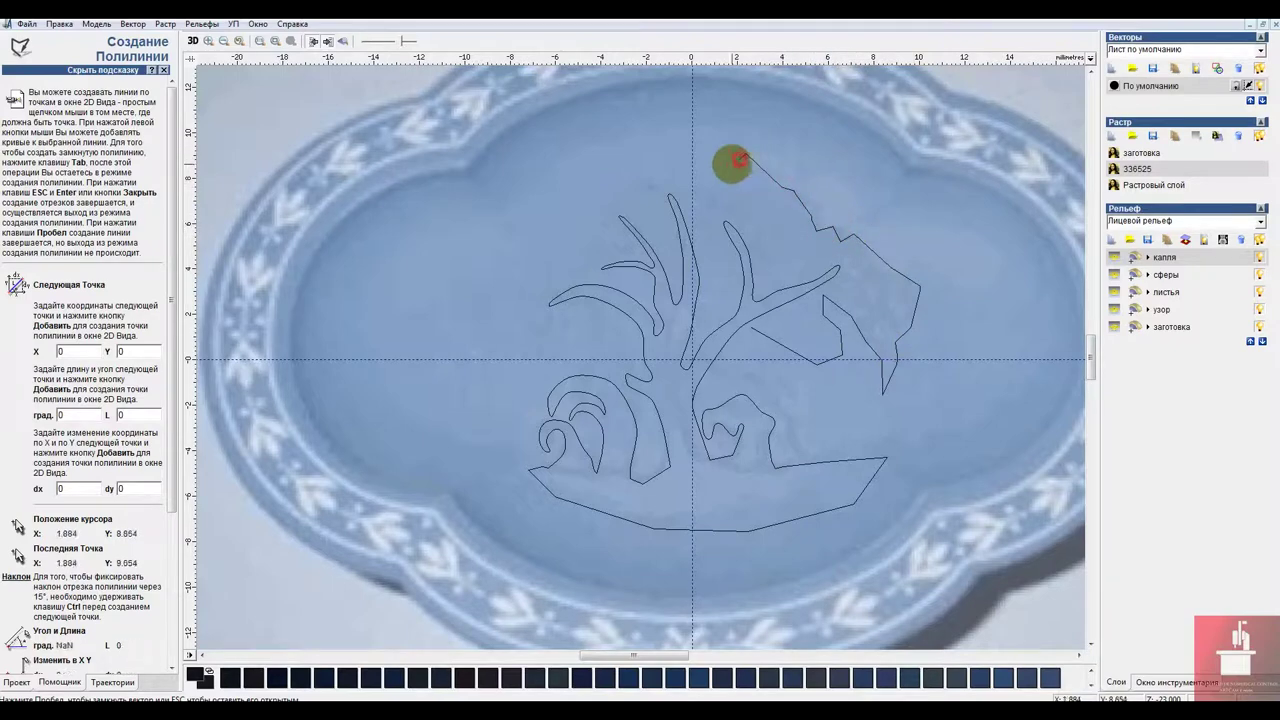
click(712, 160)
click(682, 148)
click(672, 164)
click(627, 154)
Trace the crown's left side and underside across the branches and close the foliage polyline at its starting point.
click(520, 280)
click(488, 287)
click(478, 310)
click(474, 355)
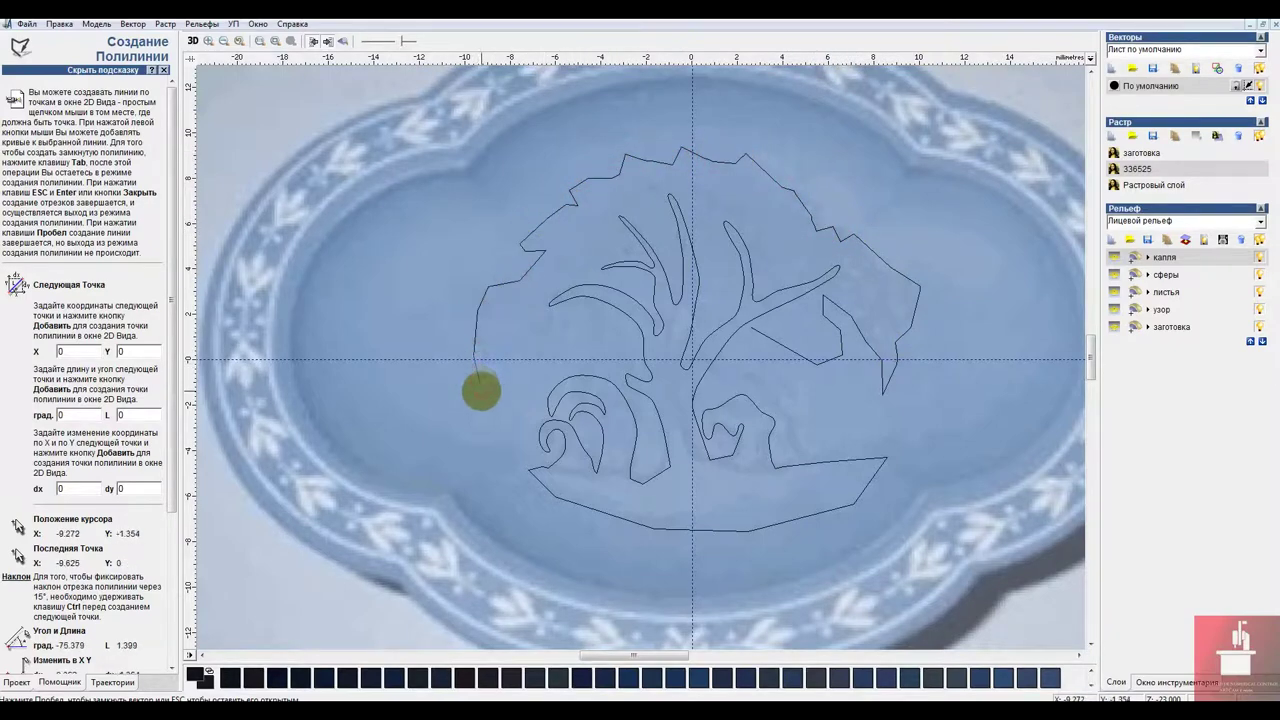
click(481, 391)
click(512, 394)
click(534, 355)
click(561, 329)
click(676, 283)
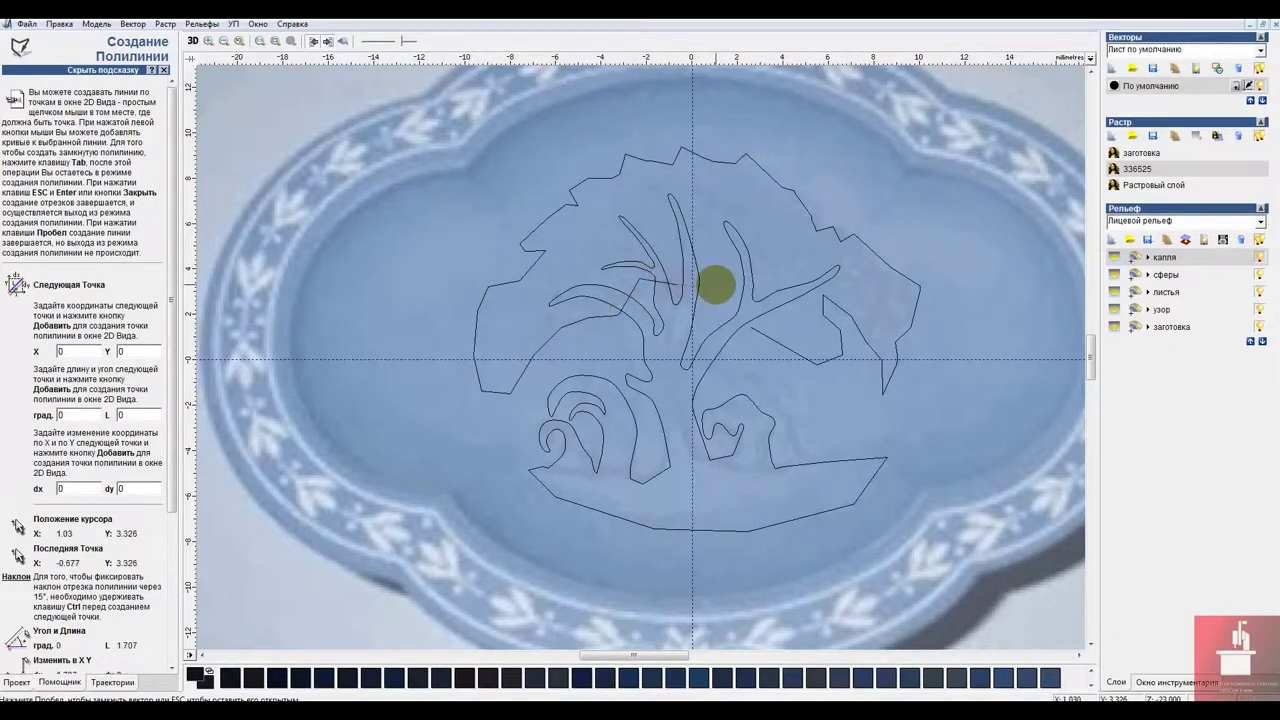
click(723, 317)
click(740, 305)
click(732, 327)
click(763, 317)
click(751, 328)
key(Escape)
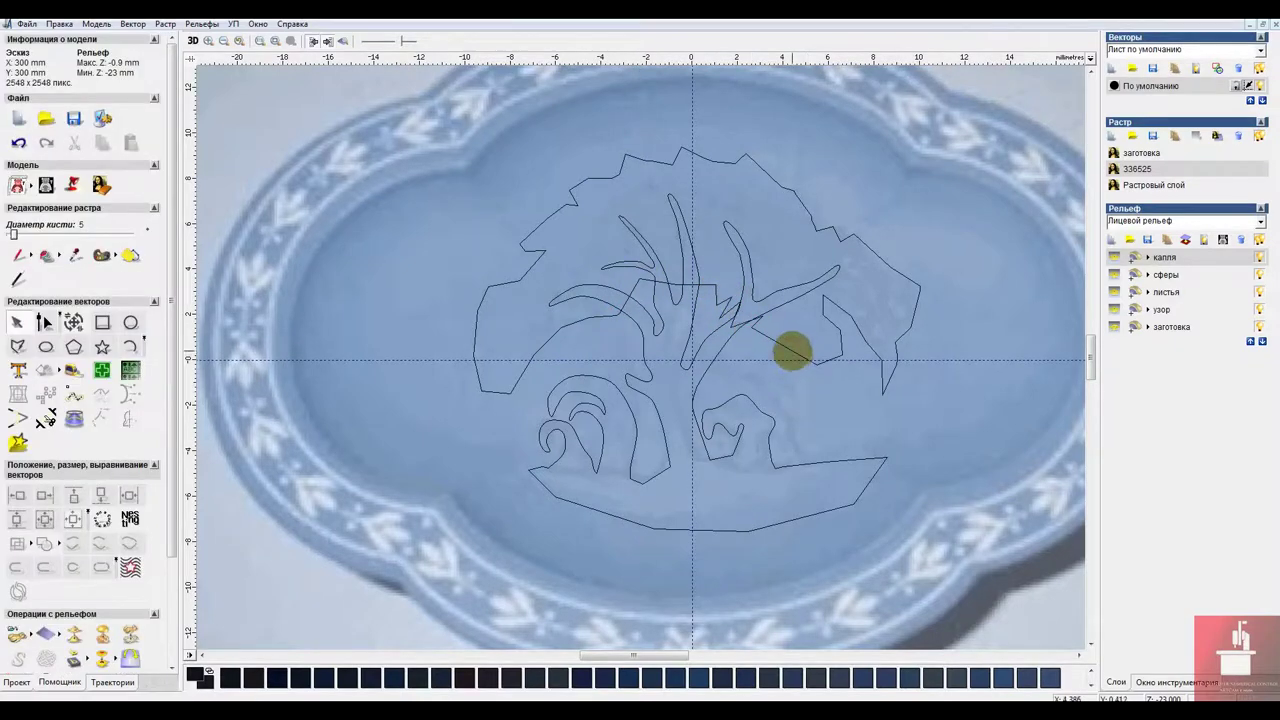
Select the trunk outline and add a relief layer named ствол.
click(792, 350)
click(897, 453)
click(1111, 239)
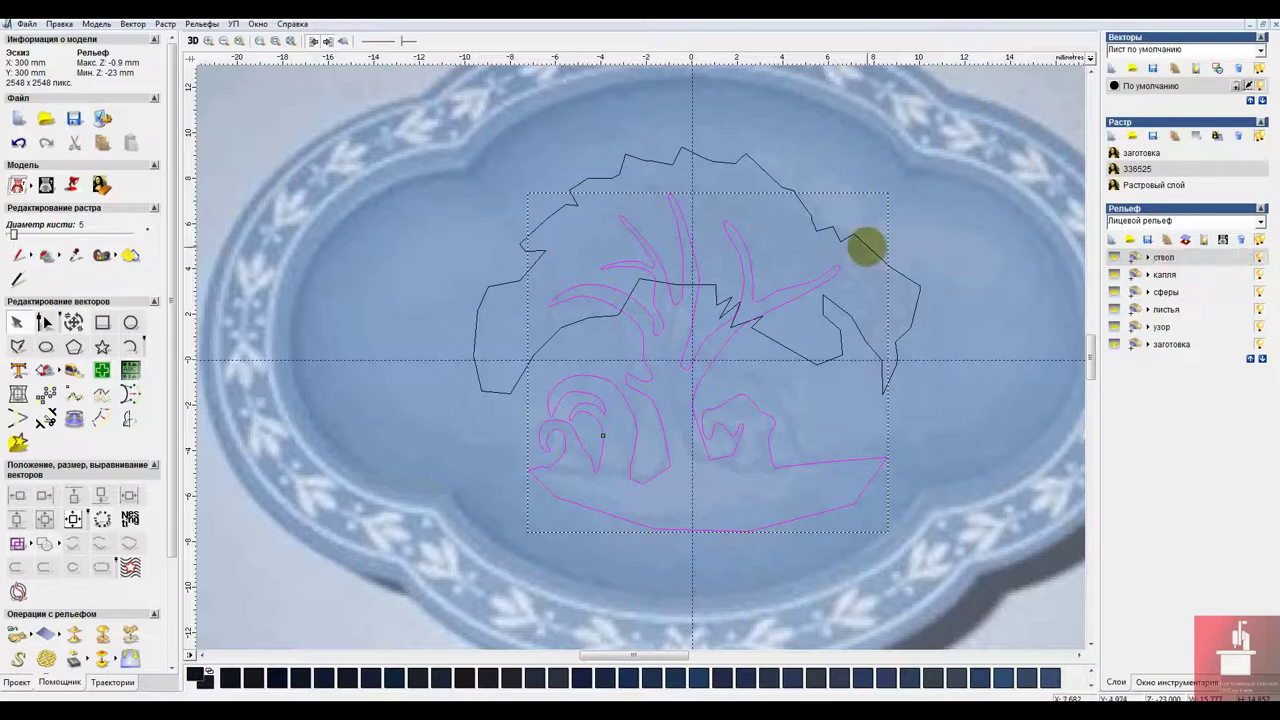
Select the foliage outline, add a relief layer named листья дерева and save the model.
click(866, 247)
click(1112, 239)
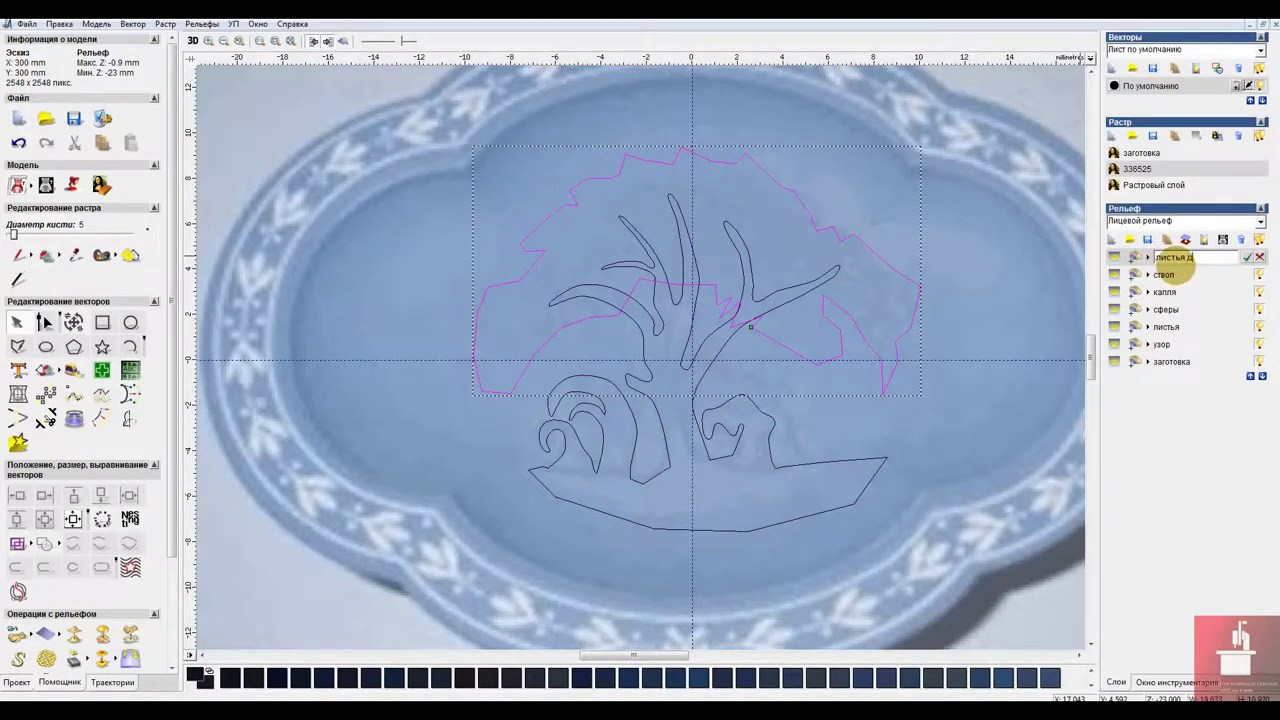
key(Return)
click(26, 25)
click(56, 89)
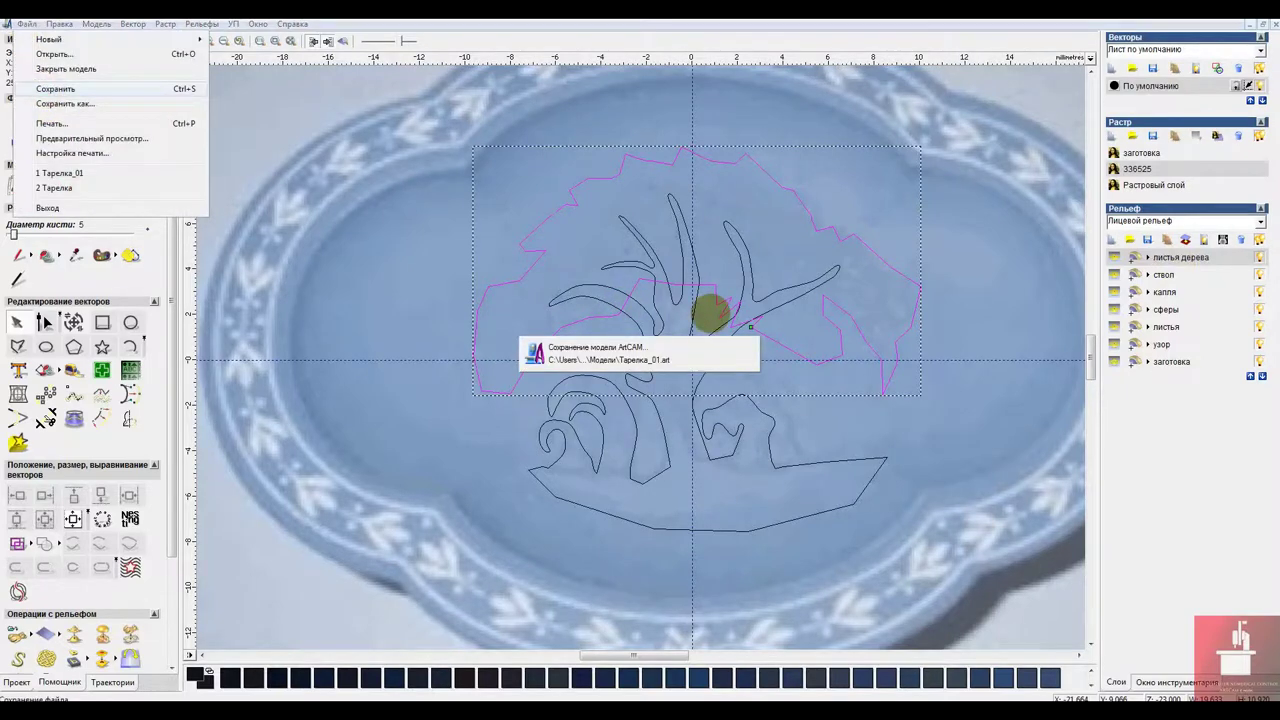
Draw a small closed polyline around the gap in the leaves near the crown's far right edge.
click(42, 325)
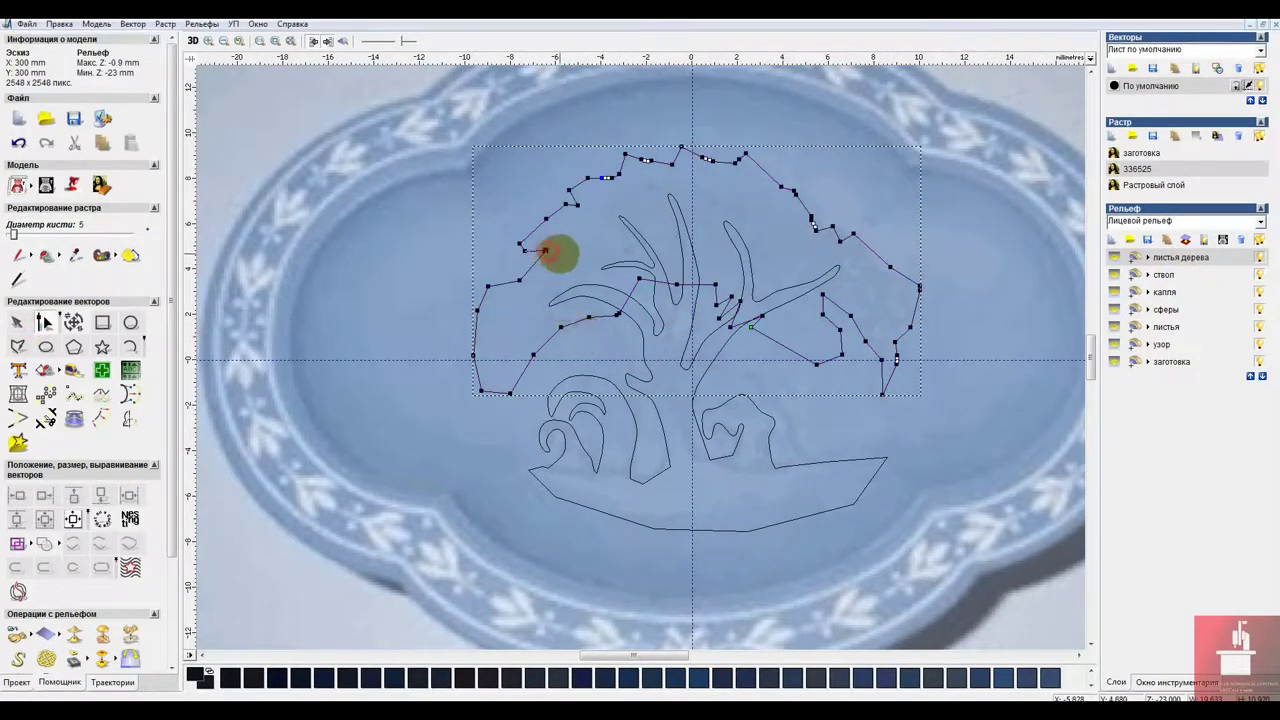
click(18, 346)
scroll(869, 309, up, 1)
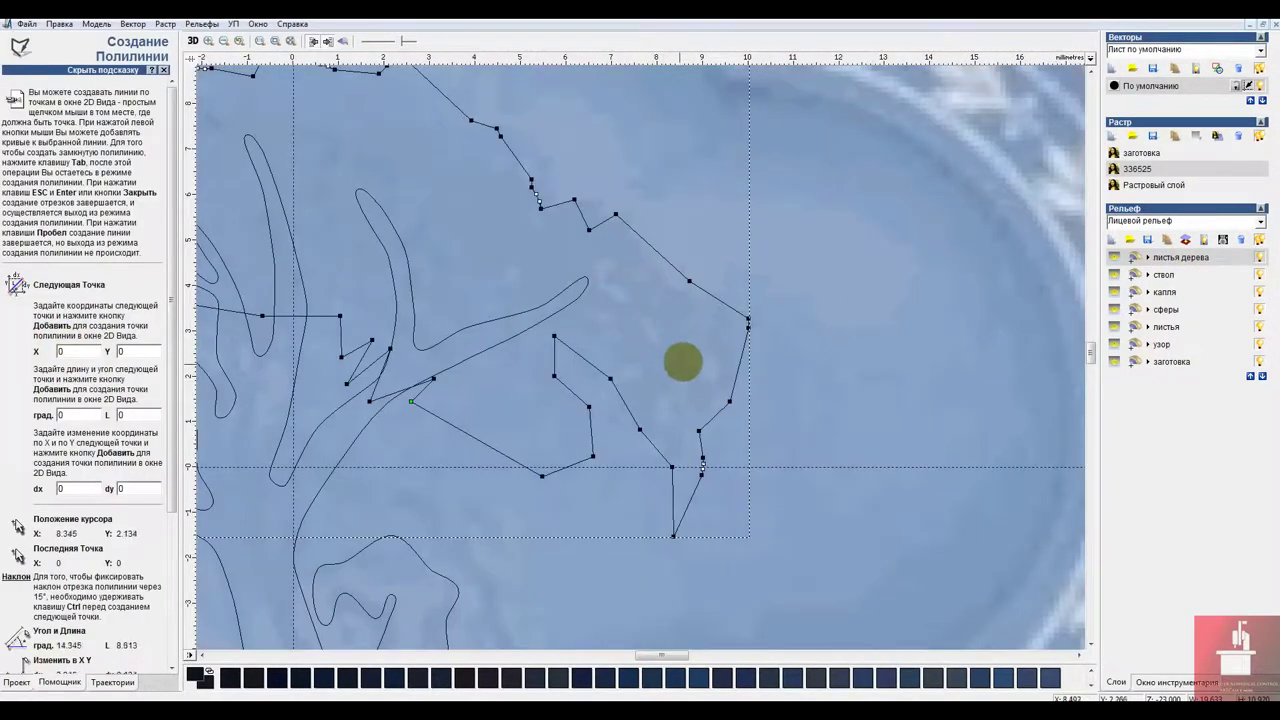
click(703, 360)
click(687, 363)
click(685, 351)
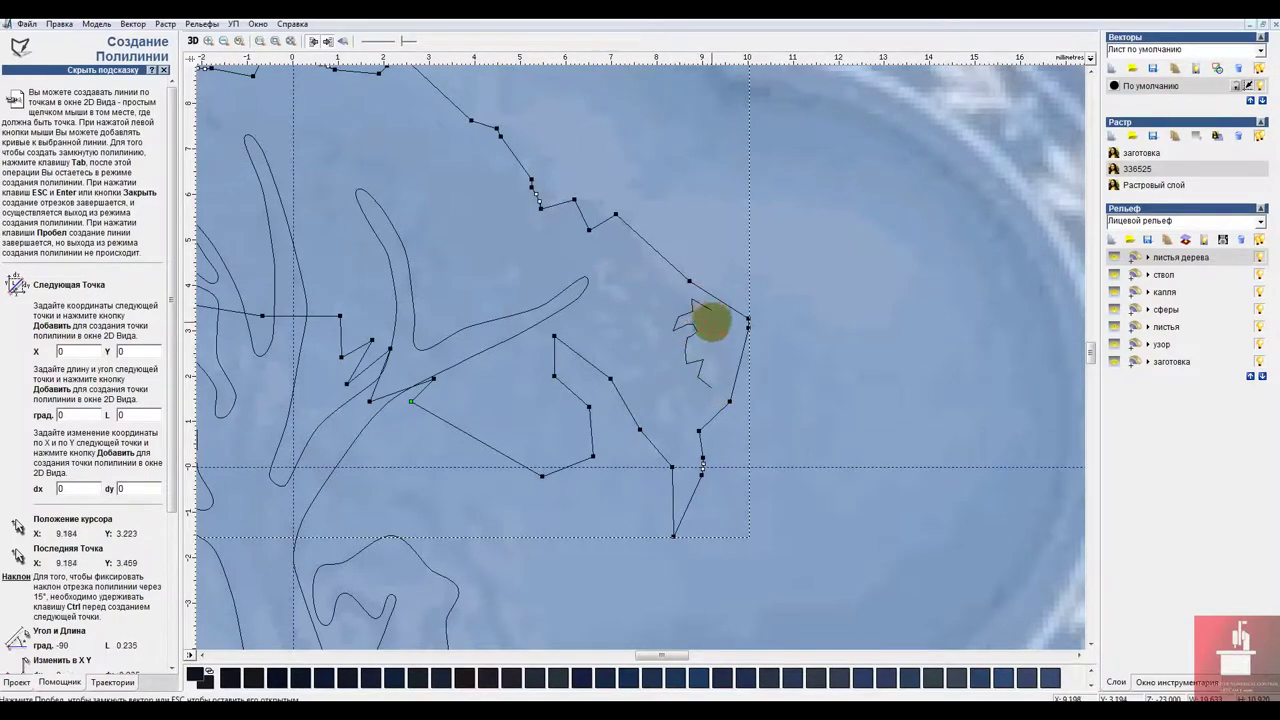
click(711, 323)
click(706, 343)
click(717, 388)
key(space)
Draw a second closed polyline for the leaf gap between the right-hand branch tip and the far-right gap.
click(18, 344)
click(653, 326)
click(637, 309)
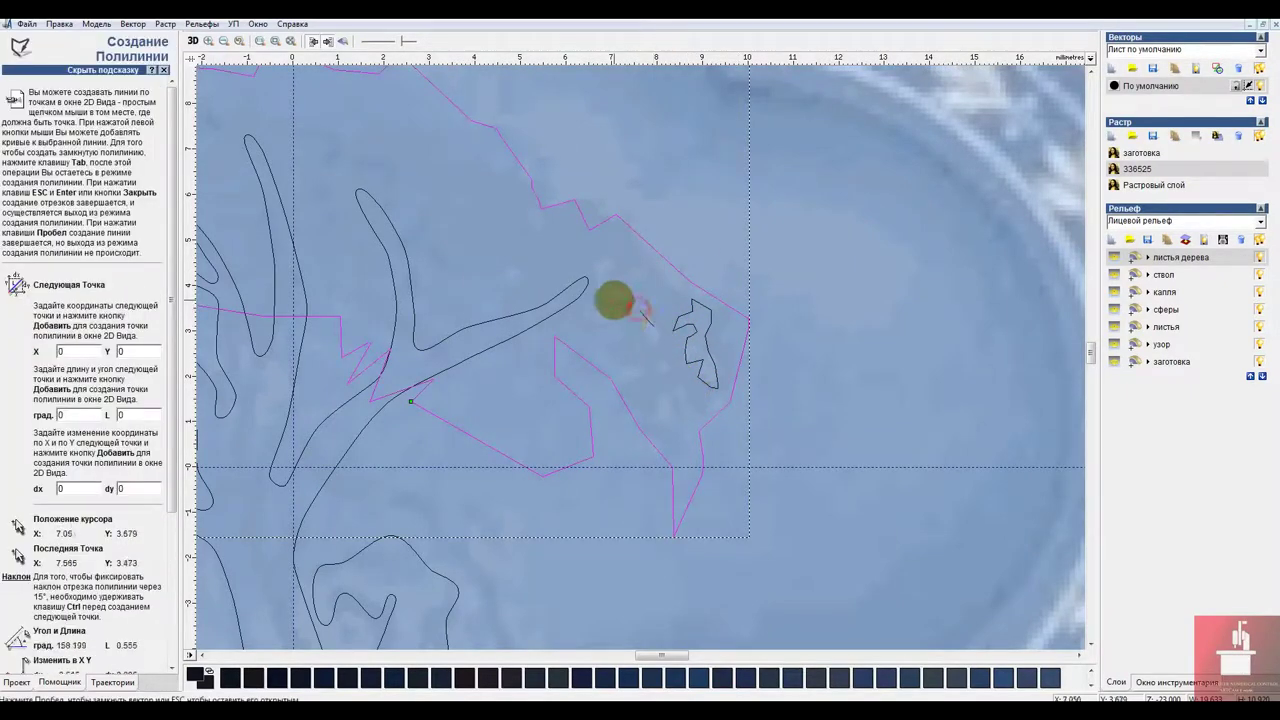
click(613, 301)
click(607, 317)
click(627, 319)
click(624, 346)
click(654, 398)
click(667, 387)
click(671, 340)
click(653, 327)
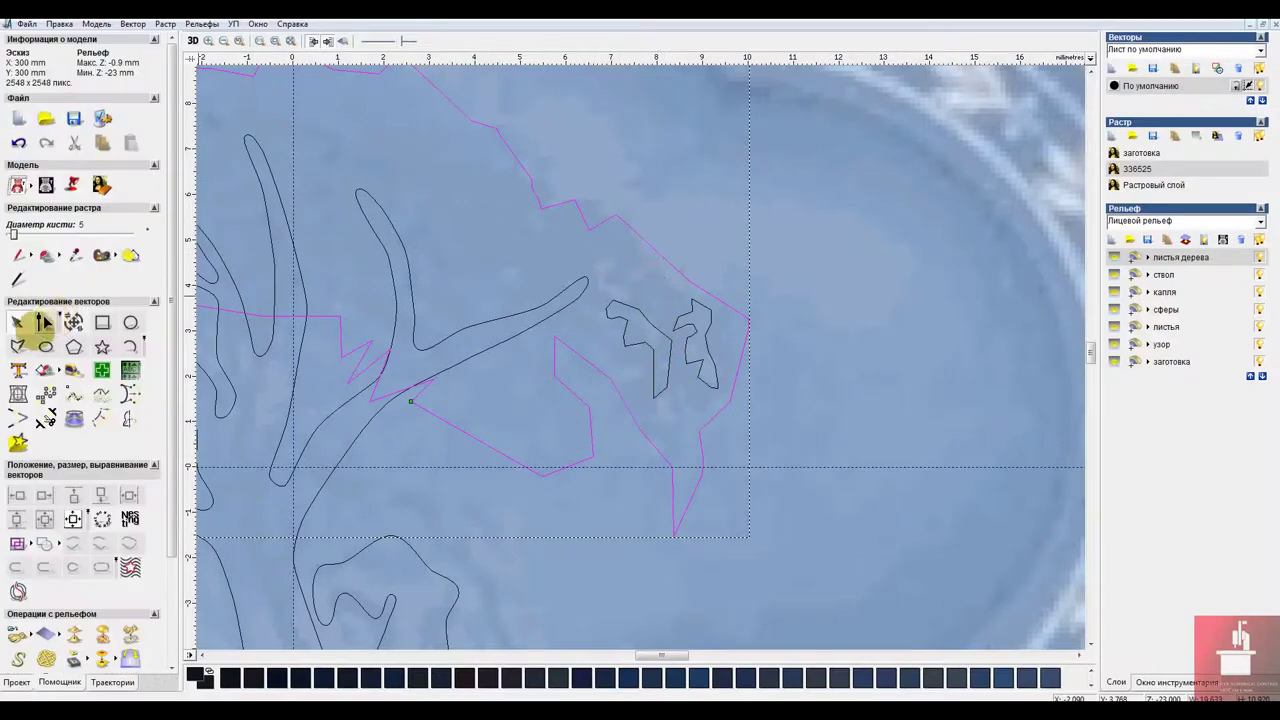
Draw a closed polyline for the leaf gap just above the right-hand branch.
click(18, 346)
click(491, 221)
click(508, 207)
click(509, 232)
click(519, 221)
click(535, 233)
click(544, 275)
key(space)
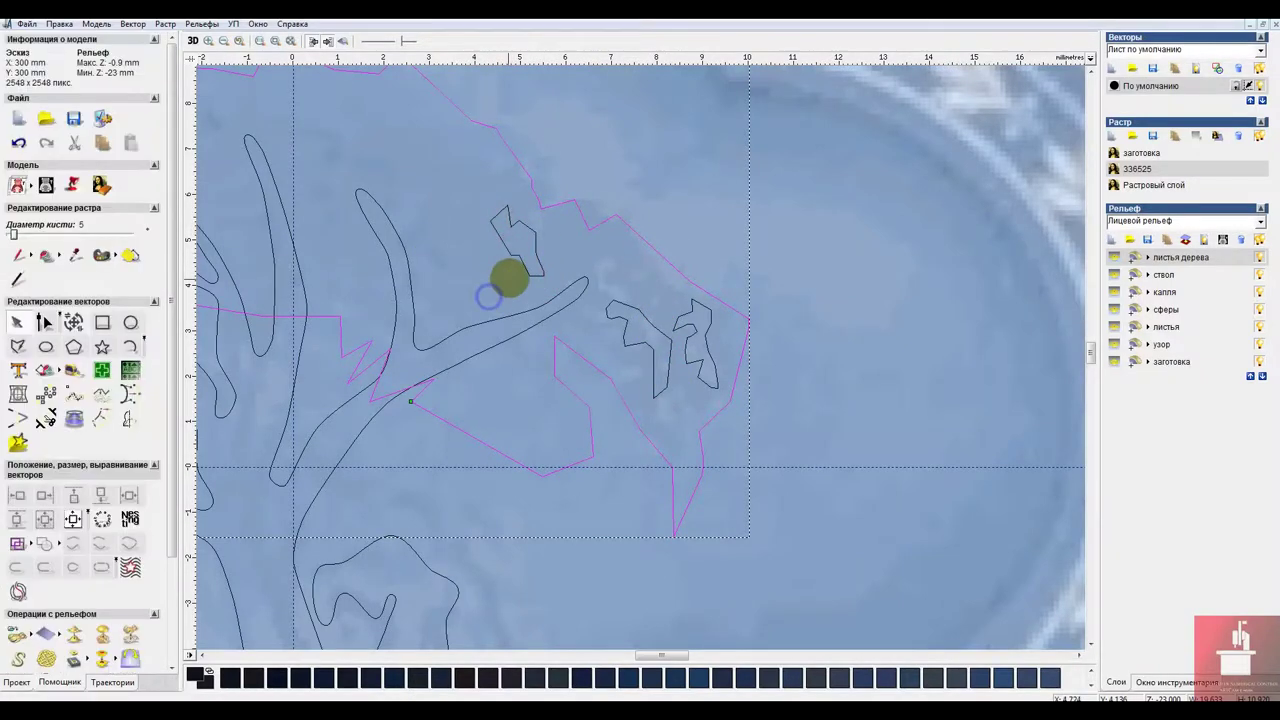
Draw two small closed polylines for the leaf gaps beside the tip of the lower left branch.
scroll(509, 278, down, 1)
click(22, 346)
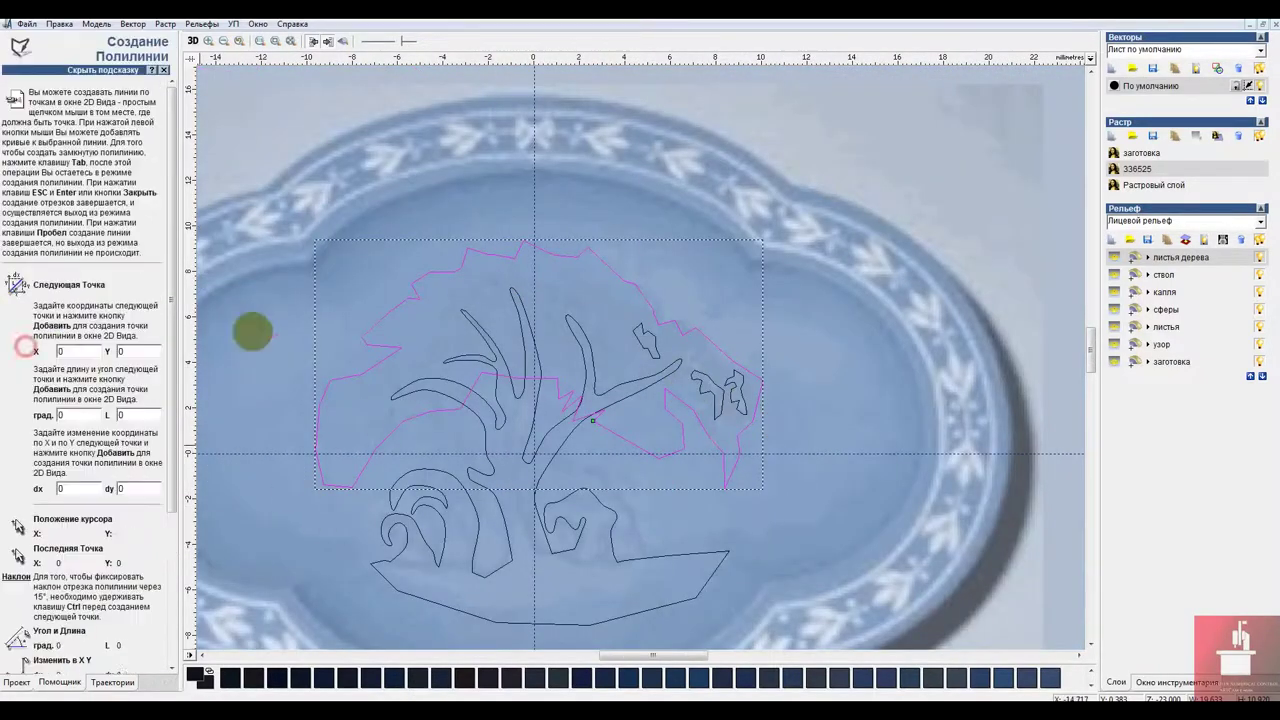
click(391, 409)
click(400, 408)
click(19, 349)
click(374, 409)
click(361, 411)
click(358, 424)
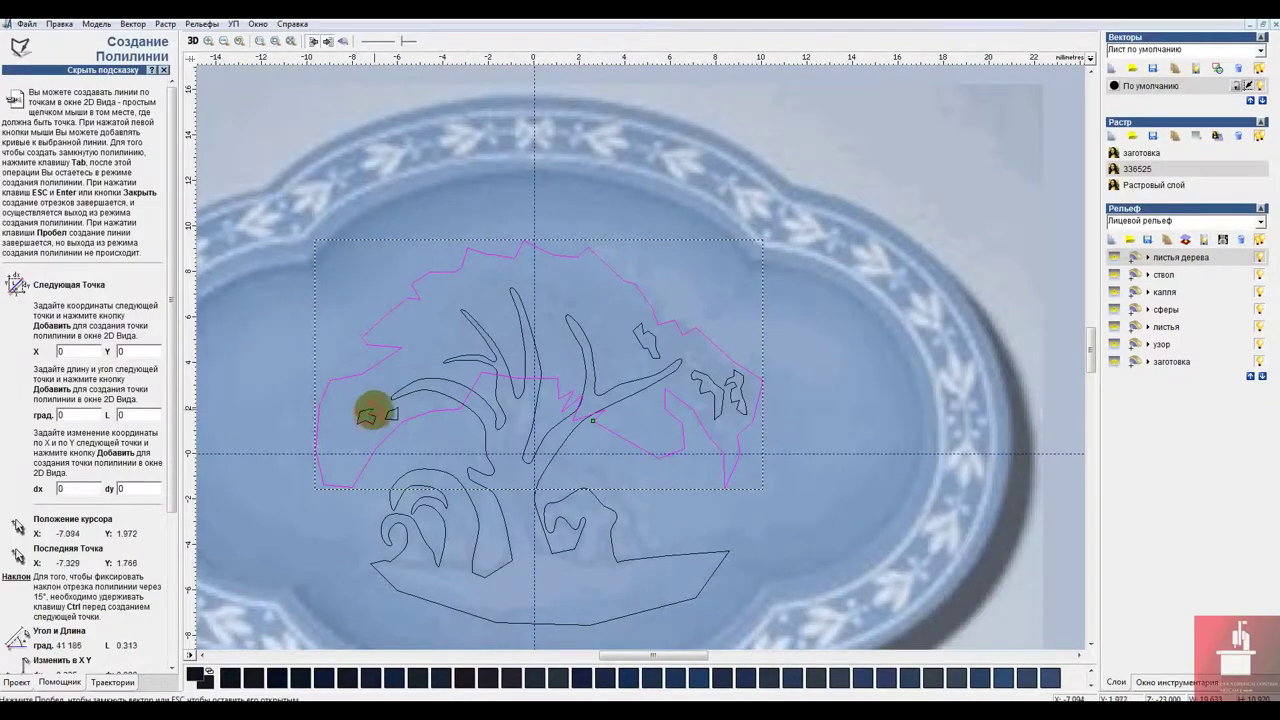
key(space)
Draw a closed polyline for the leaf gap above the short left branch.
click(22, 351)
click(420, 342)
click(416, 330)
click(434, 326)
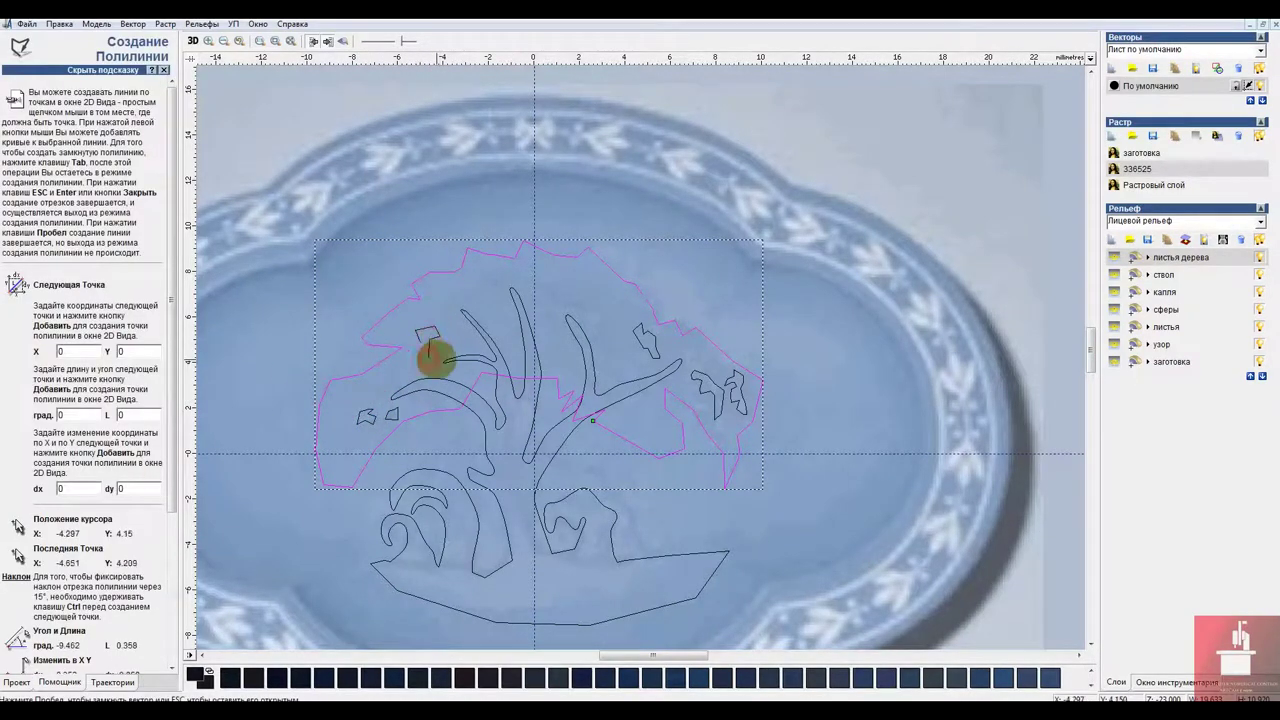
key(Tab)
key(Escape)
Draw a closed polyline for the leaf gap above the upright branch right of the centre line.
click(18, 345)
click(567, 292)
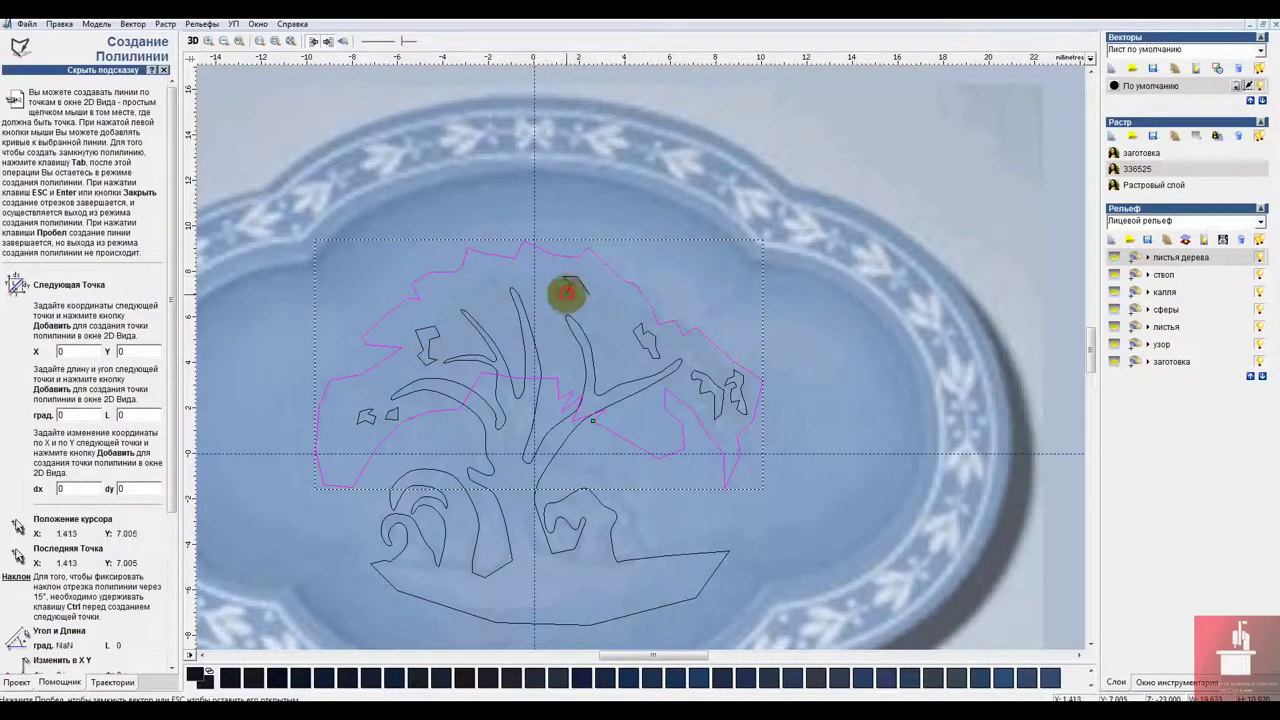
key(Tab)
key(Escape)
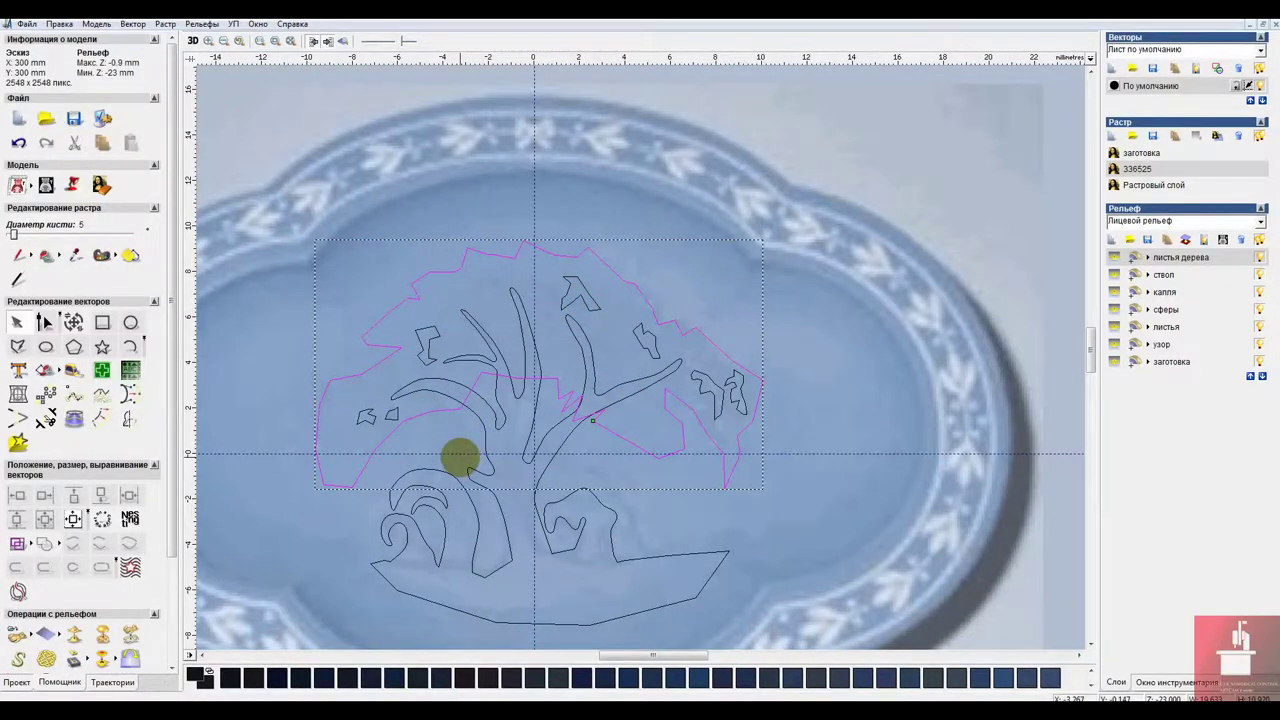
Draw a small closed polyline overlapping the lower edge of the long left branch.
click(22, 348)
scroll(435, 395, up, 1)
click(612, 360)
click(626, 346)
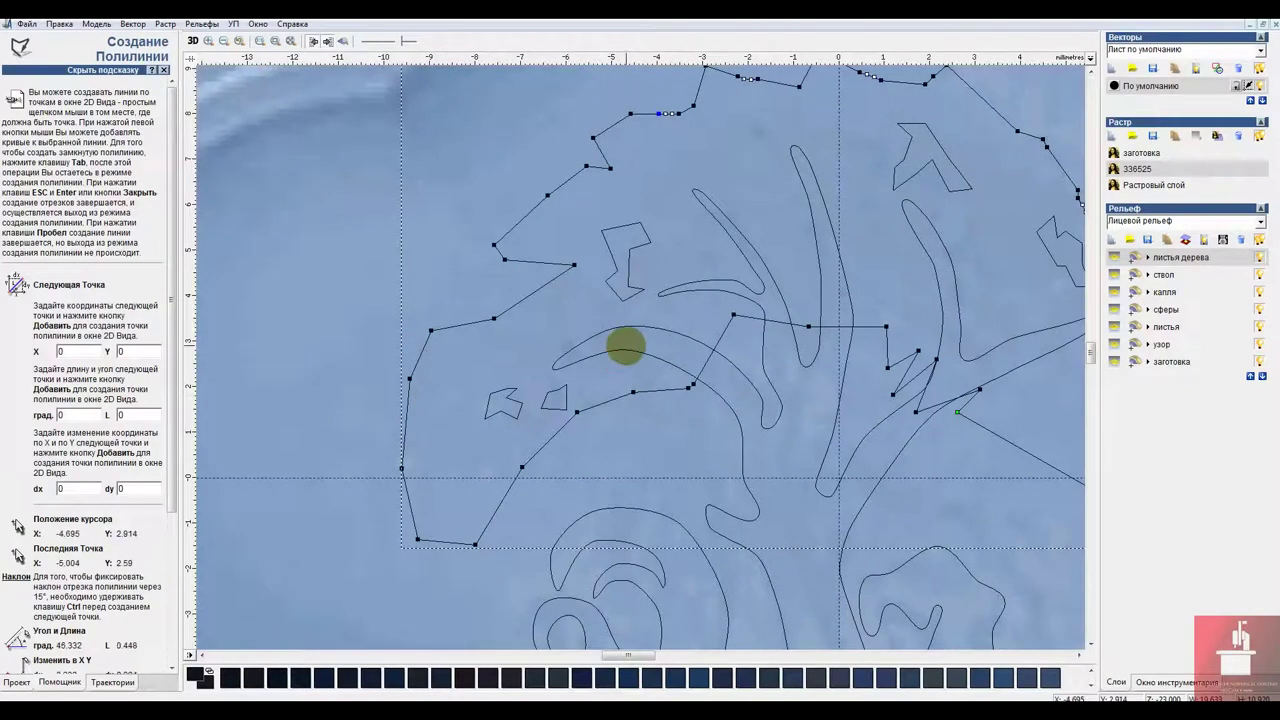
click(644, 343)
click(658, 348)
key(Tab)
key(Escape)
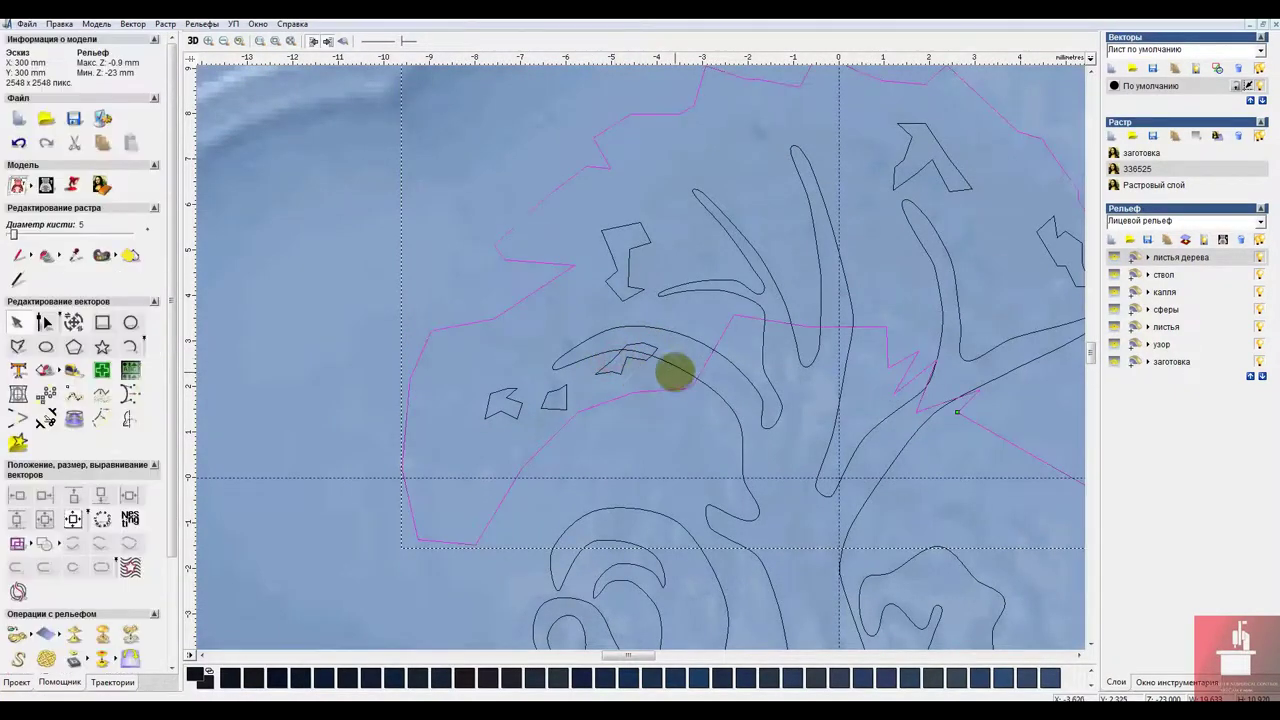
Merge the small shape on the long left branch with the trunk outline into one vector.
shift+click(637, 359)
click(47, 547)
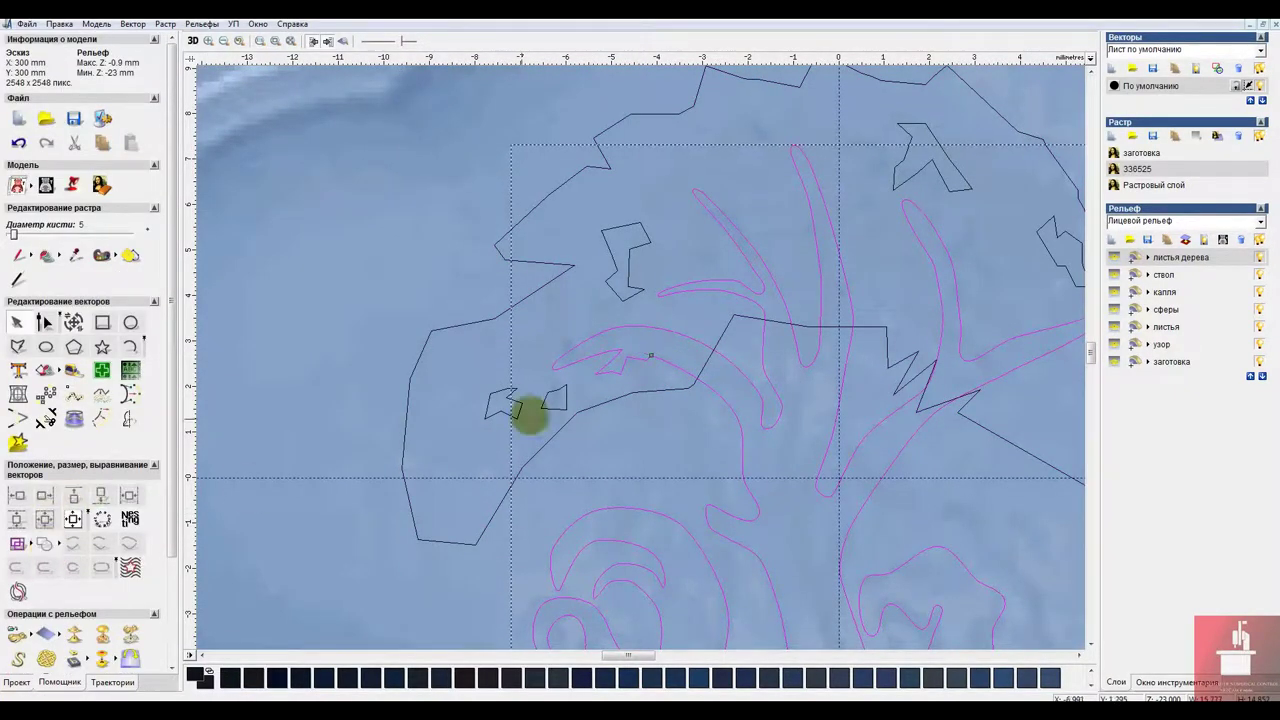
click(643, 373)
scroll(643, 373, down, 1)
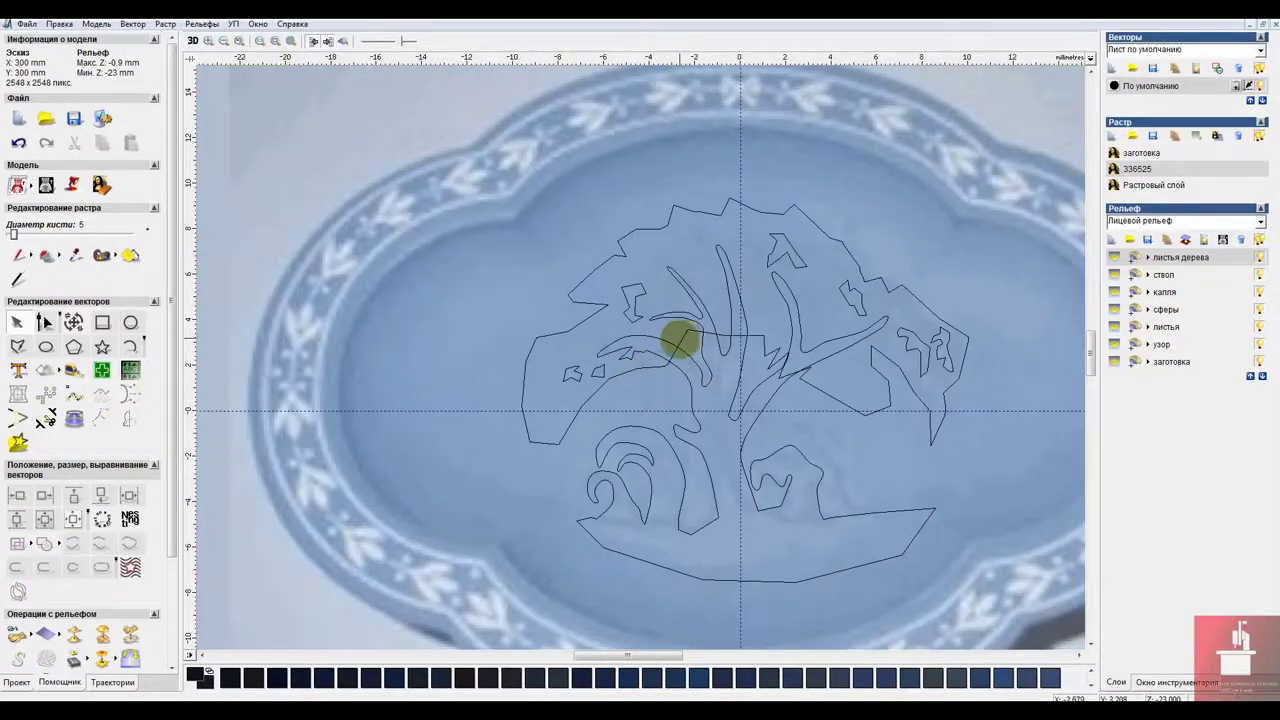
Try grouping the foliage outline with the small gap shapes inside it.
click(762, 343)
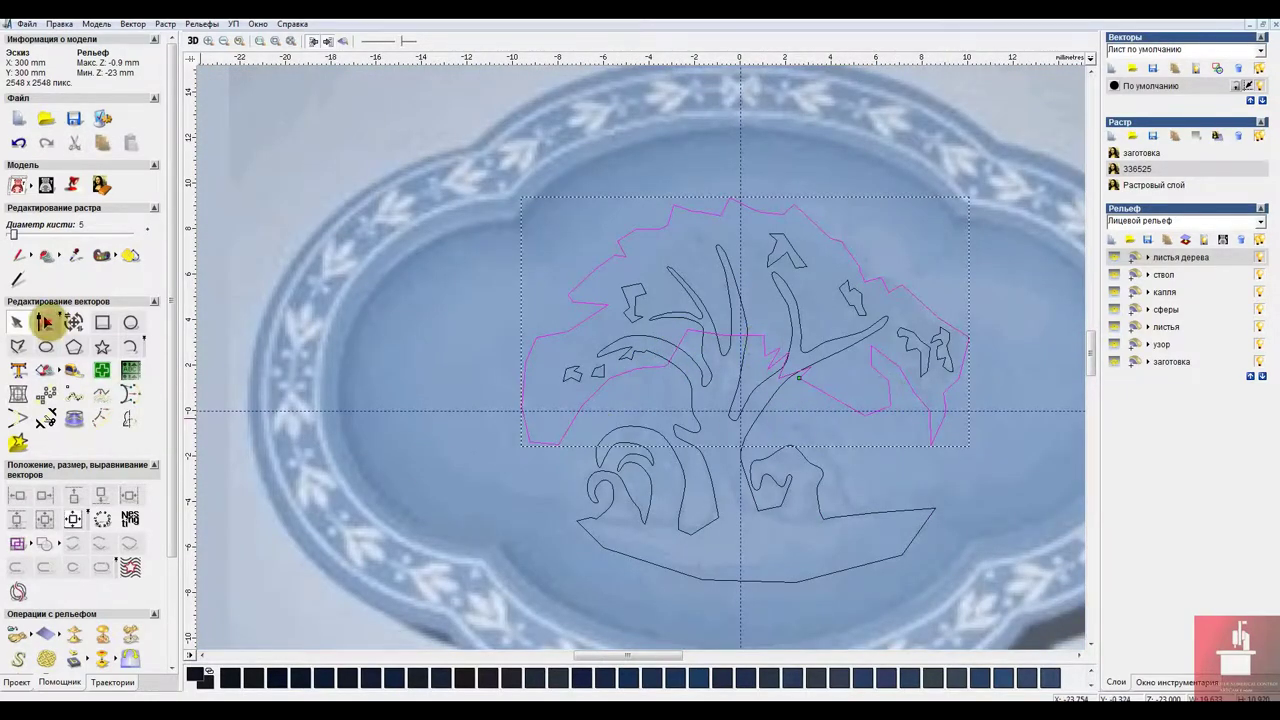
click(44, 322)
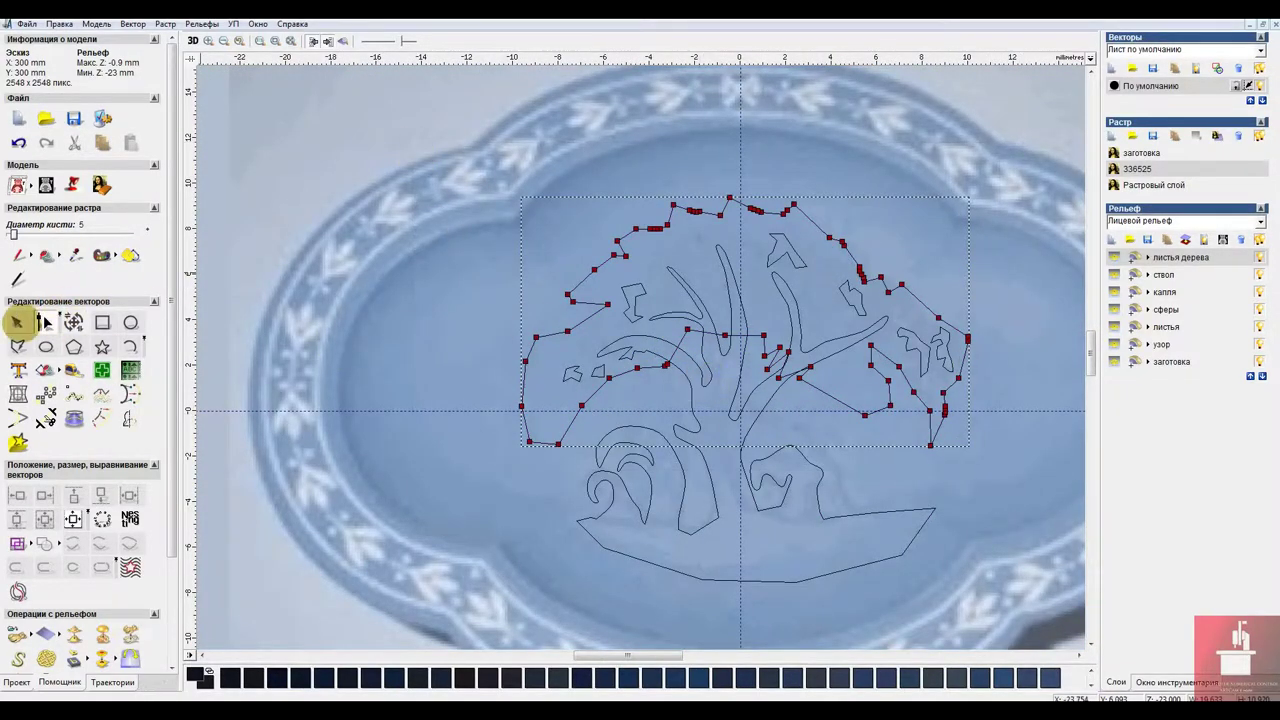
click(17, 322)
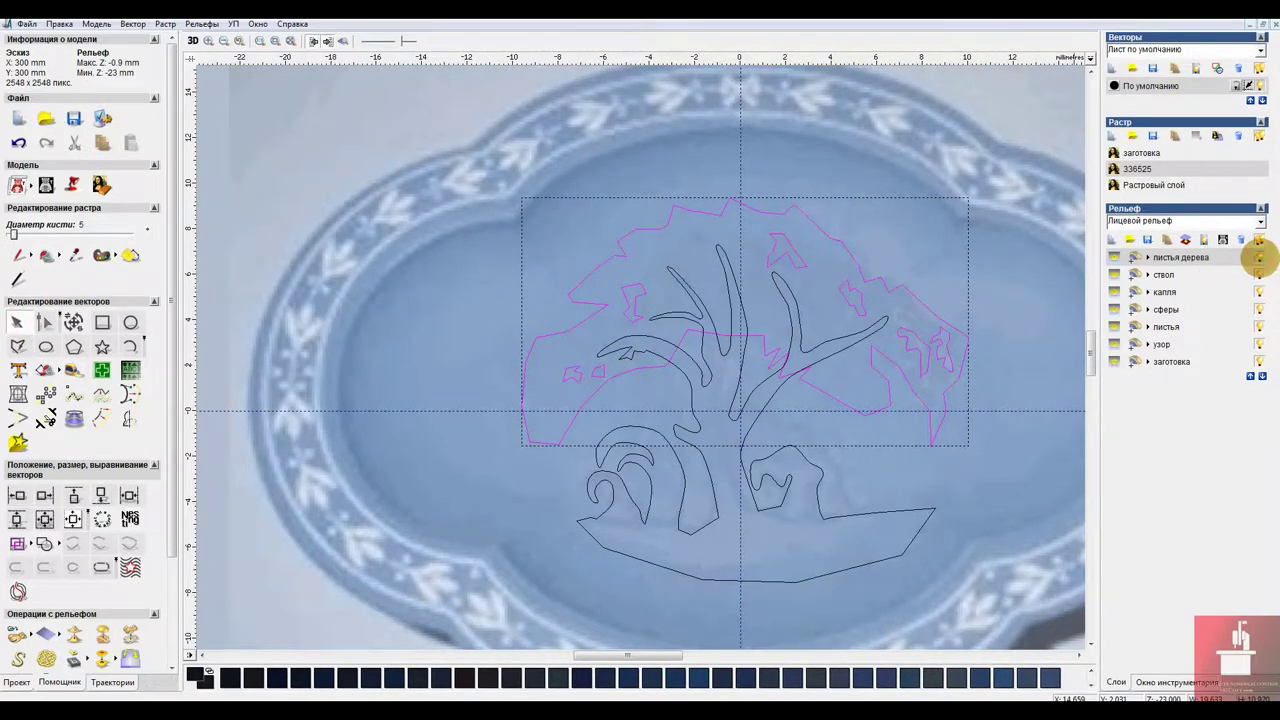
right_click(567, 301)
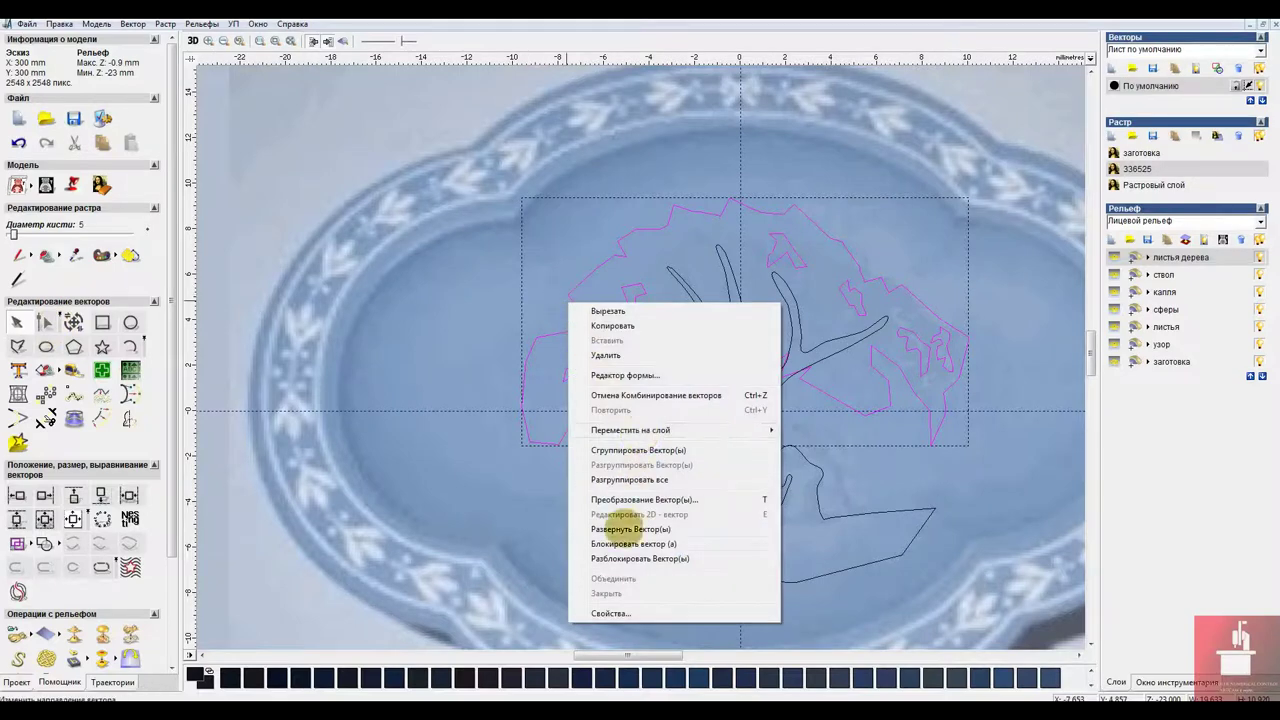
click(613, 451)
click(459, 363)
click(565, 336)
click(311, 321)
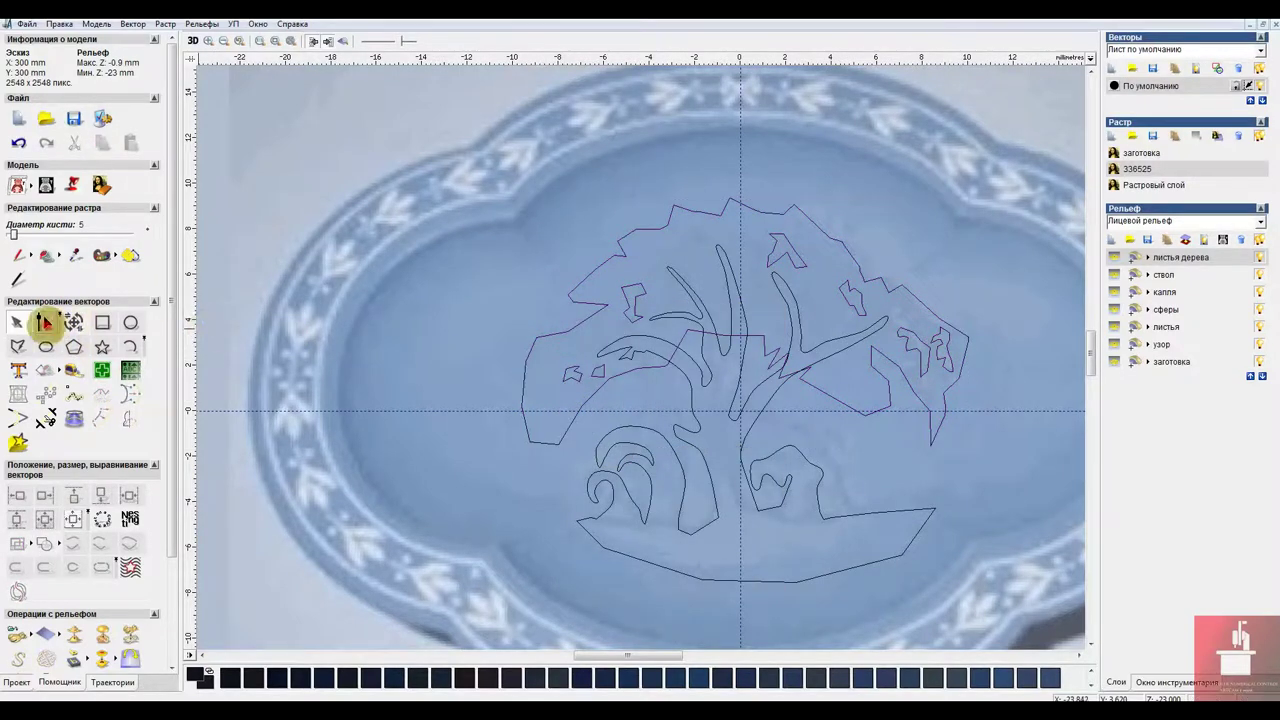
Ungroup the foliage outline and its gap shapes, and select only the foliage outline.
click(534, 342)
right_click(546, 355)
click(609, 519)
click(249, 314)
click(567, 330)
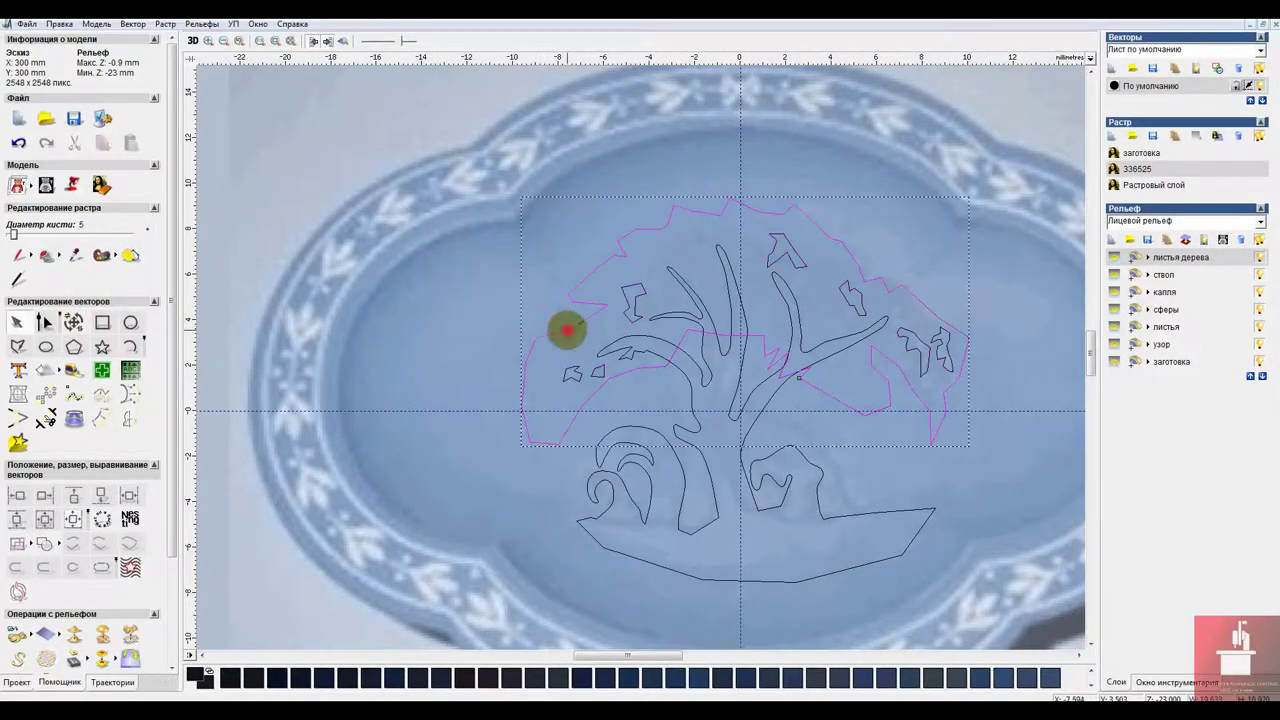
Smooth all the nodes of the foliage outline into flowing curves.
click(47, 321)
drag(432, 156, 1011, 504)
right_click(951, 437)
click(1027, 593)
click(985, 483)
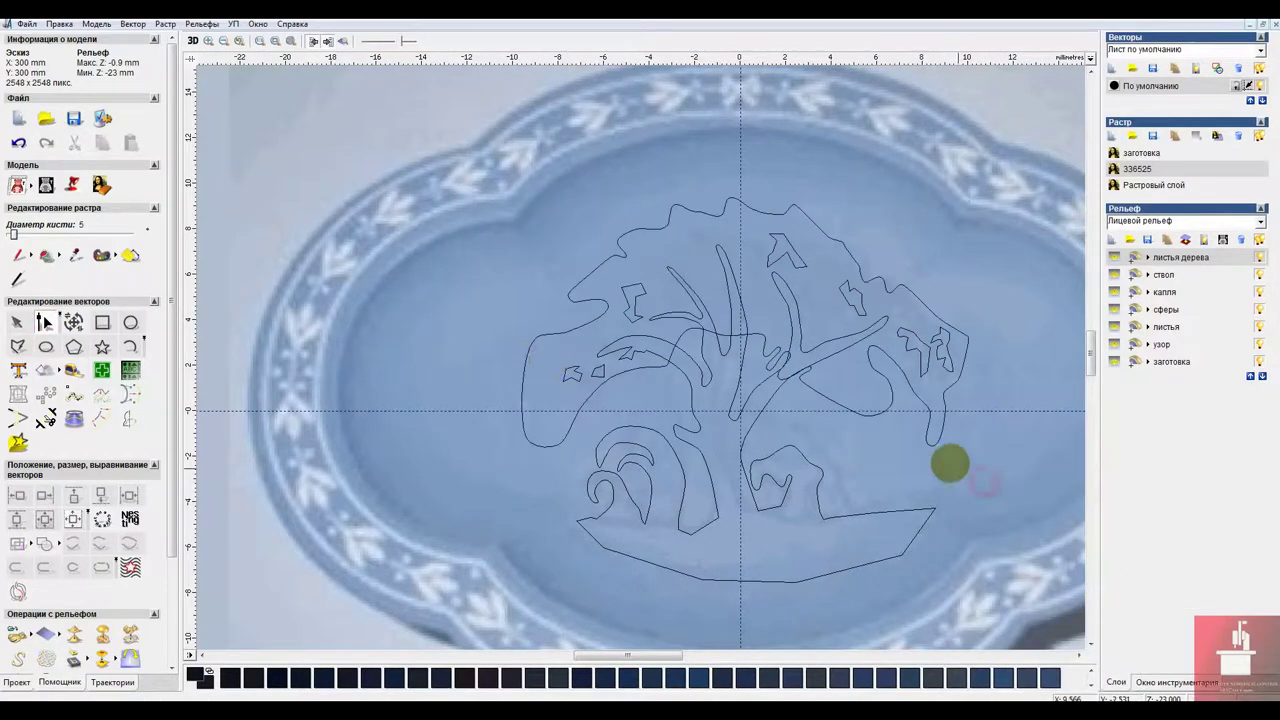
Smooth the nodes of the two small gap shapes at the foliage's lower left.
click(579, 379)
drag(548, 363, 588, 388)
right_click(578, 382)
click(627, 536)
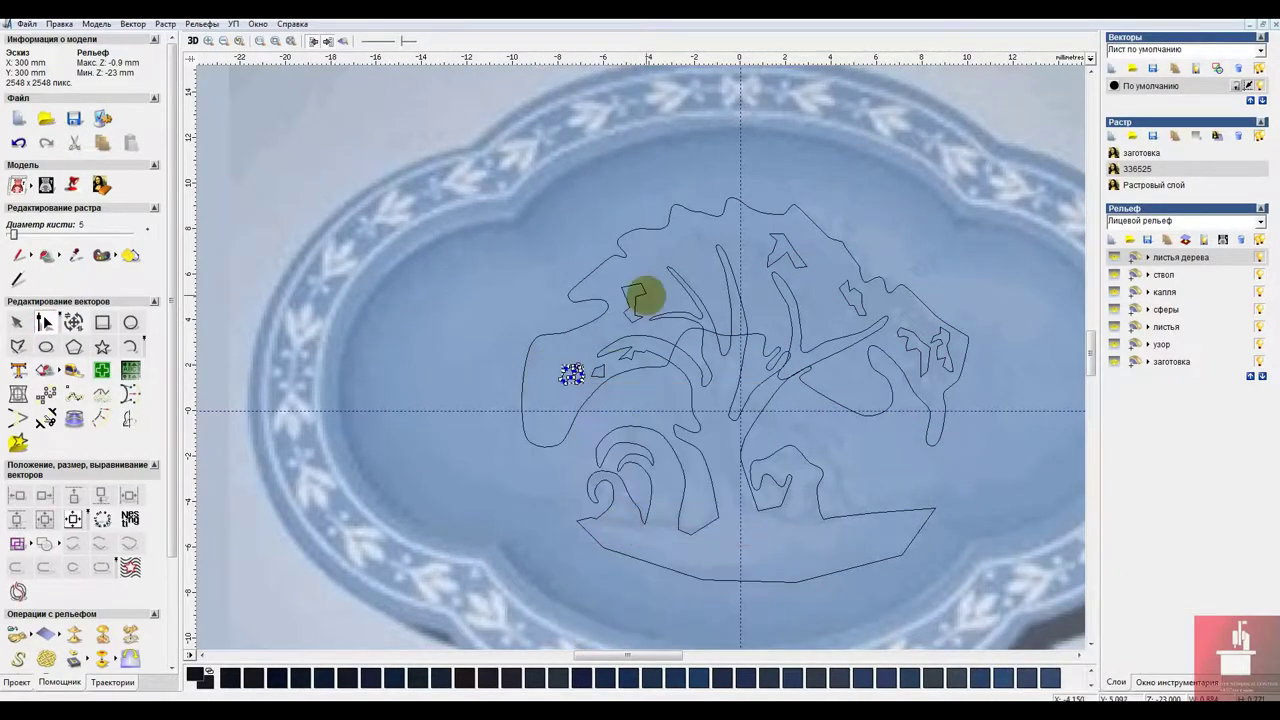
click(646, 296)
click(598, 371)
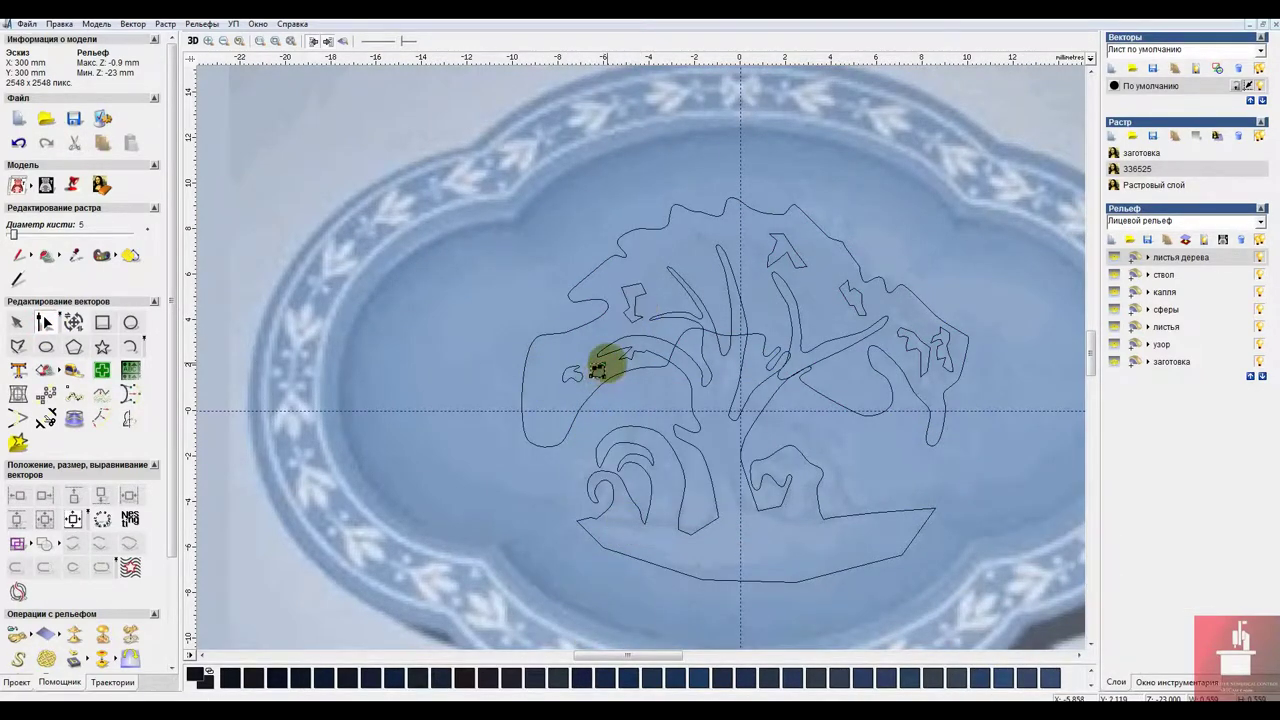
drag(607, 363, 586, 388)
right_click(595, 376)
click(658, 529)
Smooth the nodes of the gap shape in the upper left of the foliage.
click(646, 296)
right_click(648, 295)
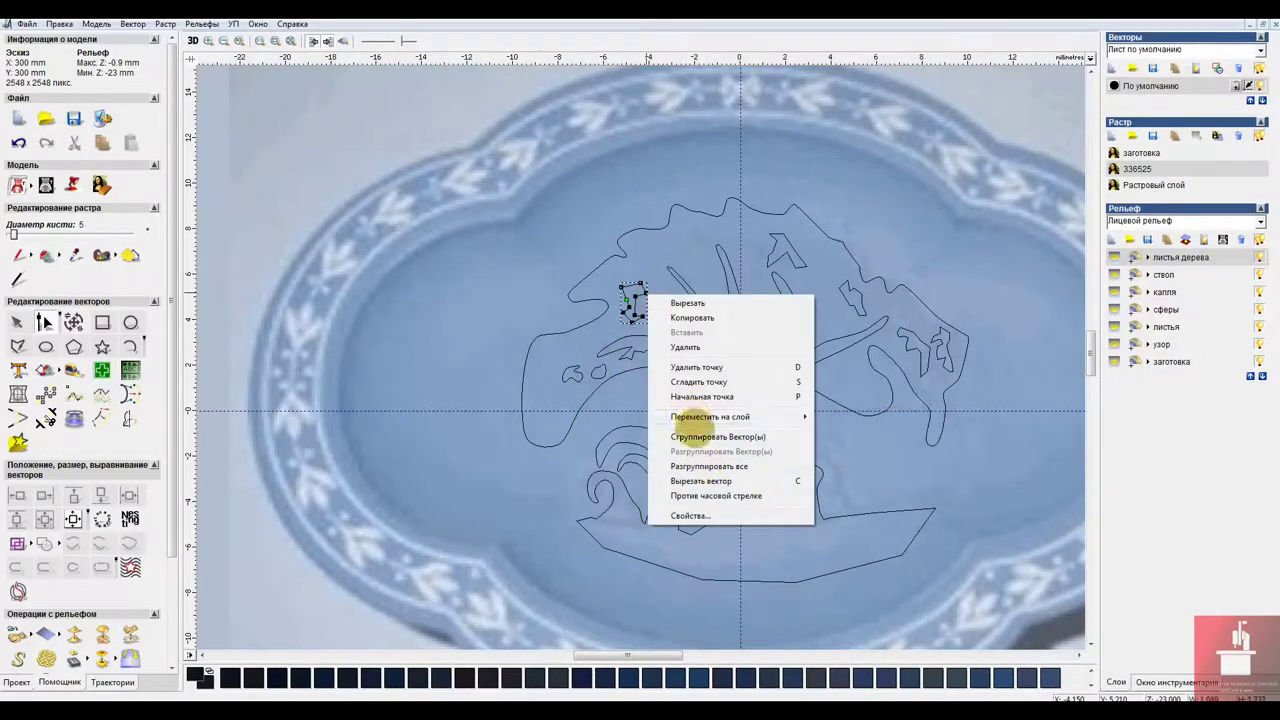
drag(607, 270, 654, 328)
right_click(645, 319)
click(709, 470)
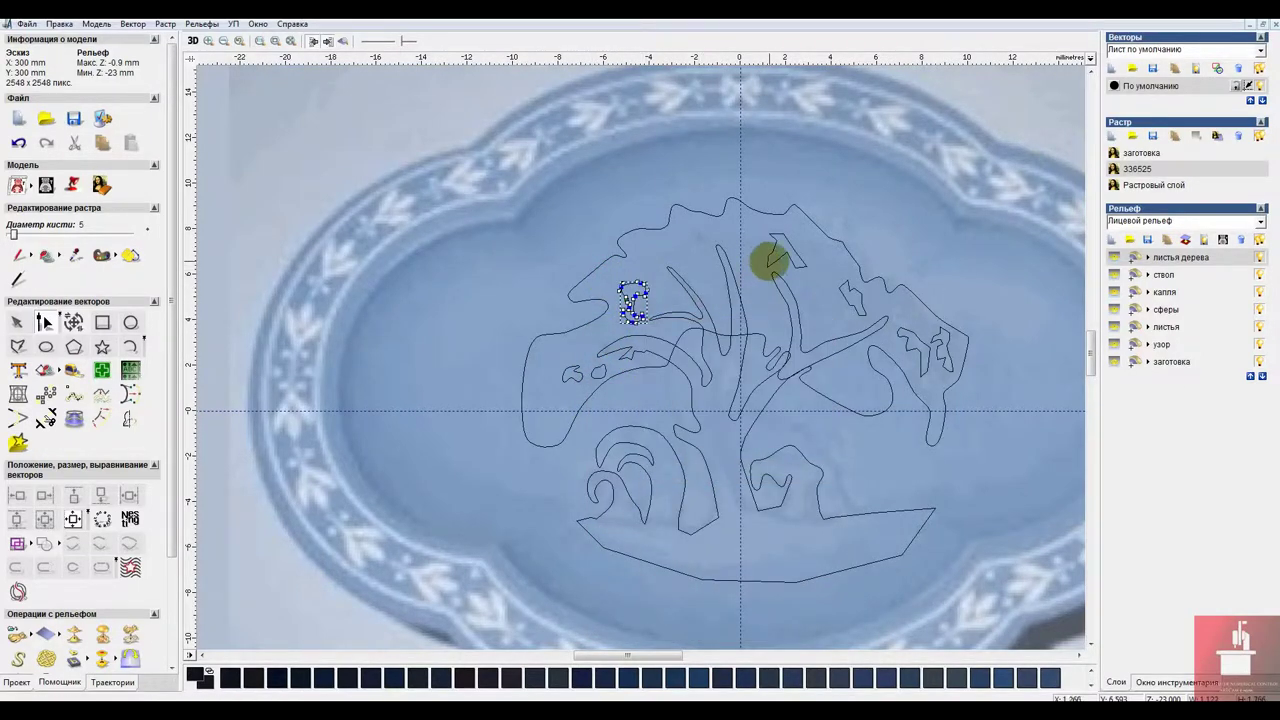
Smooth the nodes of the two gap shapes in the upper right of the foliage.
click(769, 261)
right_click(793, 267)
drag(757, 229, 966, 388)
click(849, 420)
click(863, 302)
right_click(880, 318)
click(936, 470)
Smooth the nodes of the two adjacent gap shapes near the foliage's right edge.
click(949, 335)
right_click(956, 366)
click(1007, 517)
click(899, 333)
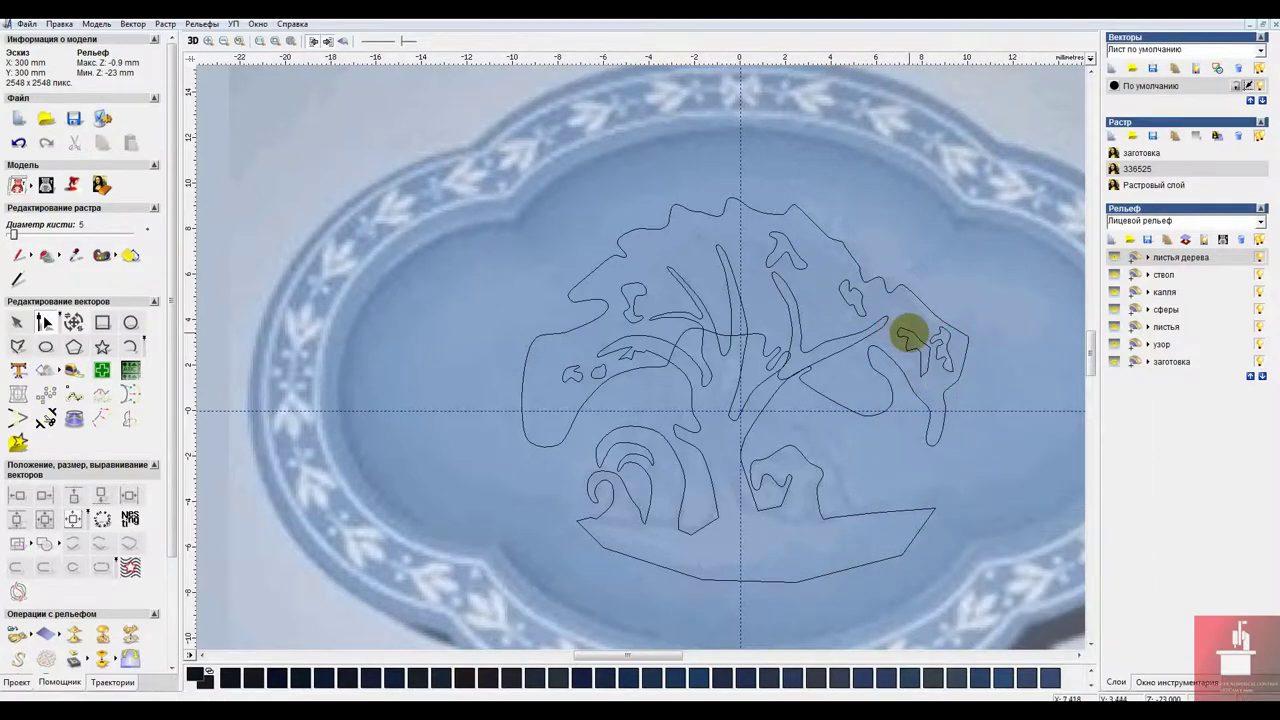
click(909, 332)
drag(888, 314, 936, 382)
right_click(924, 362)
click(977, 513)
Select the foliage outline together with the trunk outline and merge them into one tree outline.
click(836, 415)
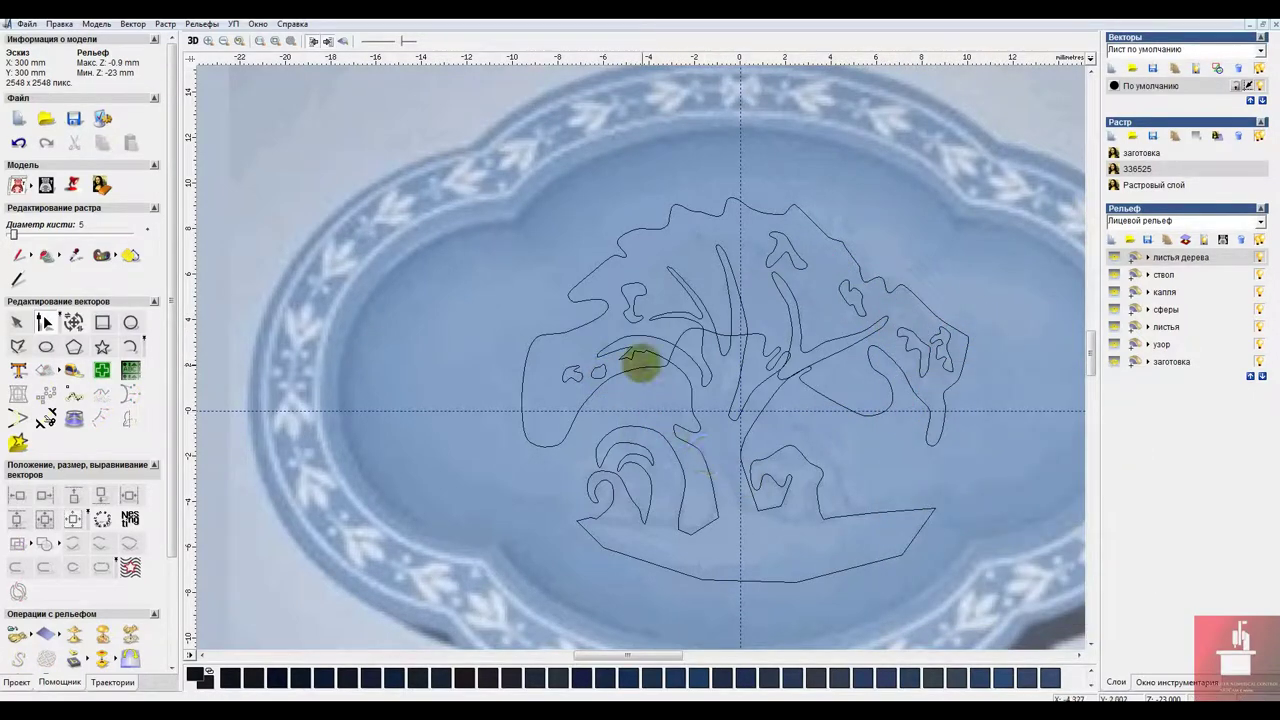
click(673, 416)
click(612, 256)
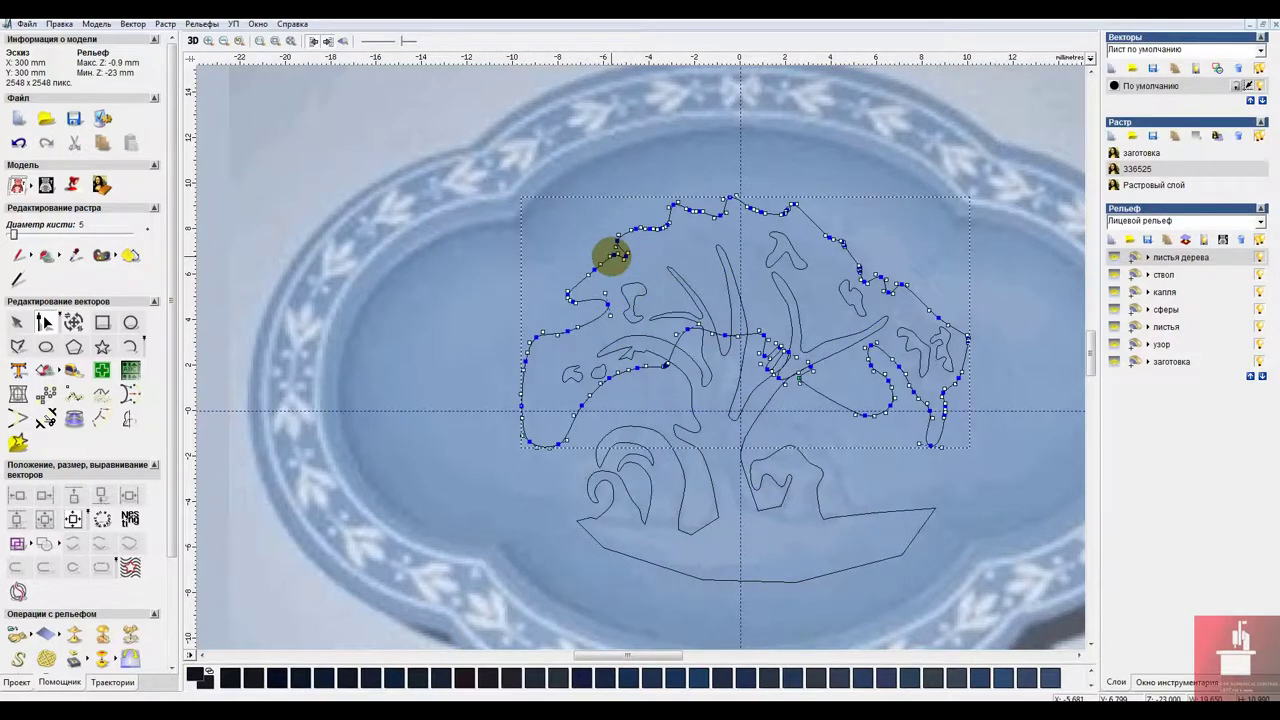
click(23, 318)
click(685, 365)
shift+click(640, 367)
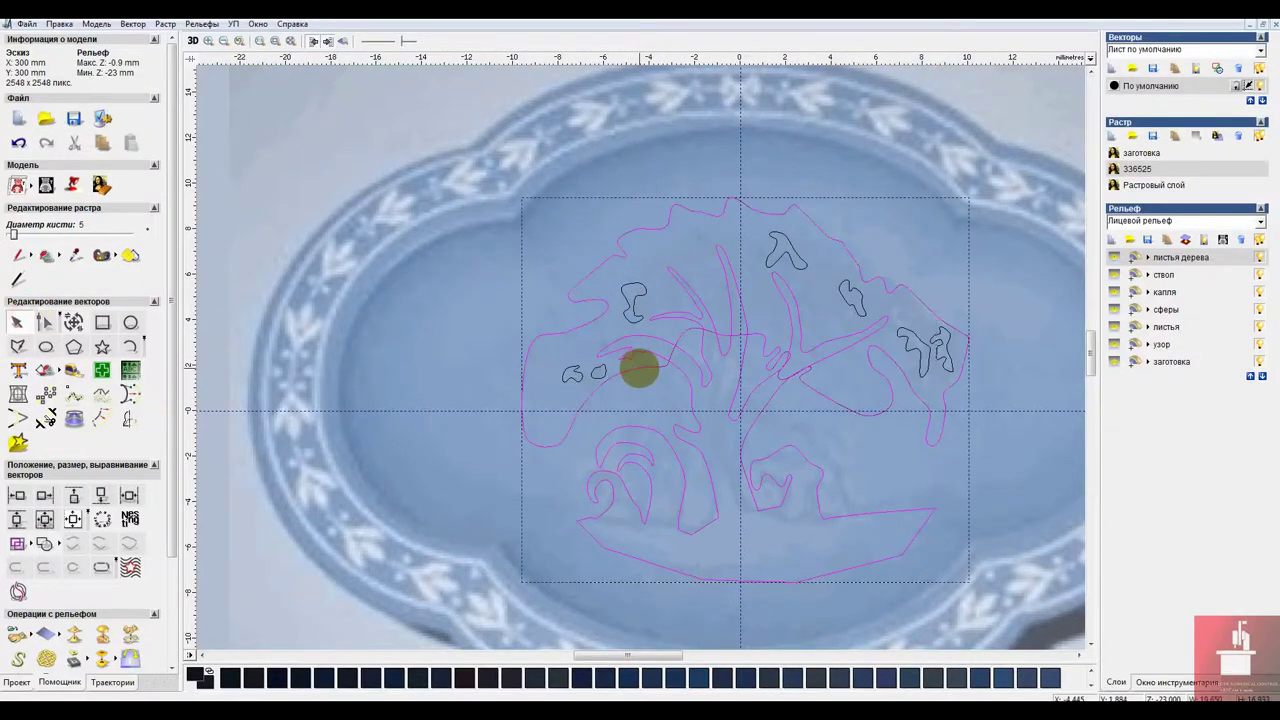
click(42, 539)
click(642, 393)
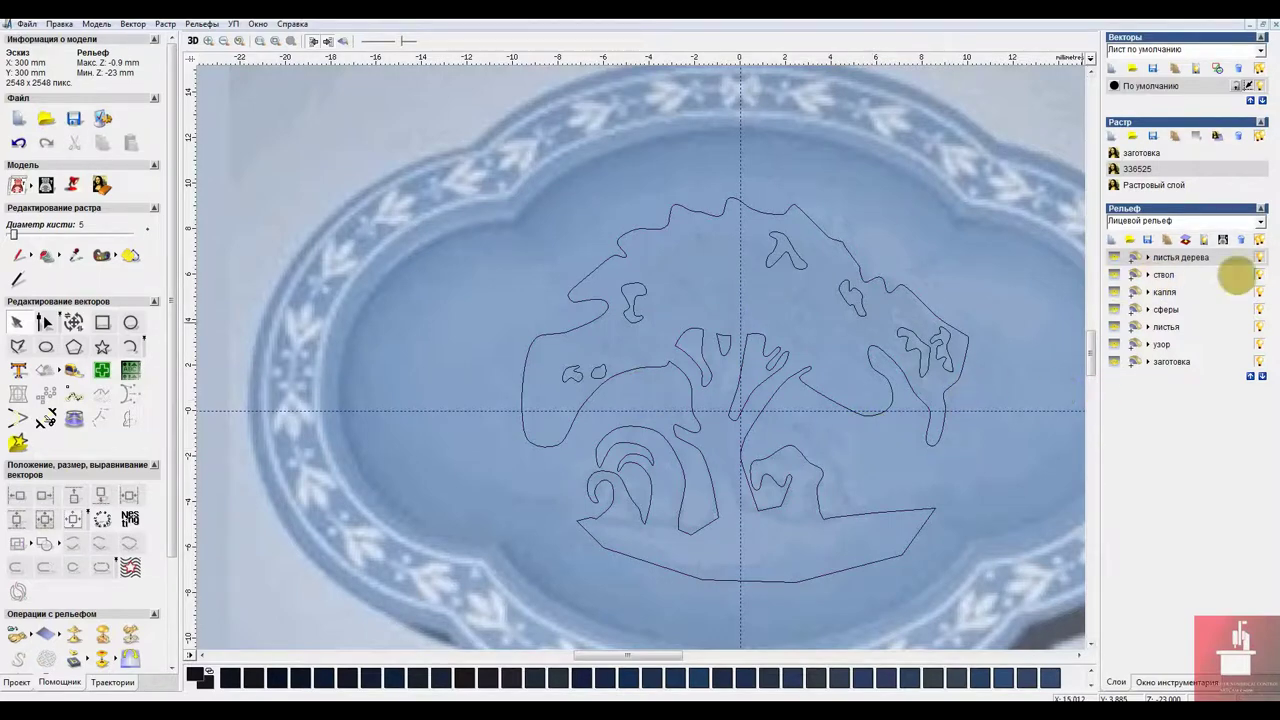
click(1161, 274)
click(1166, 259)
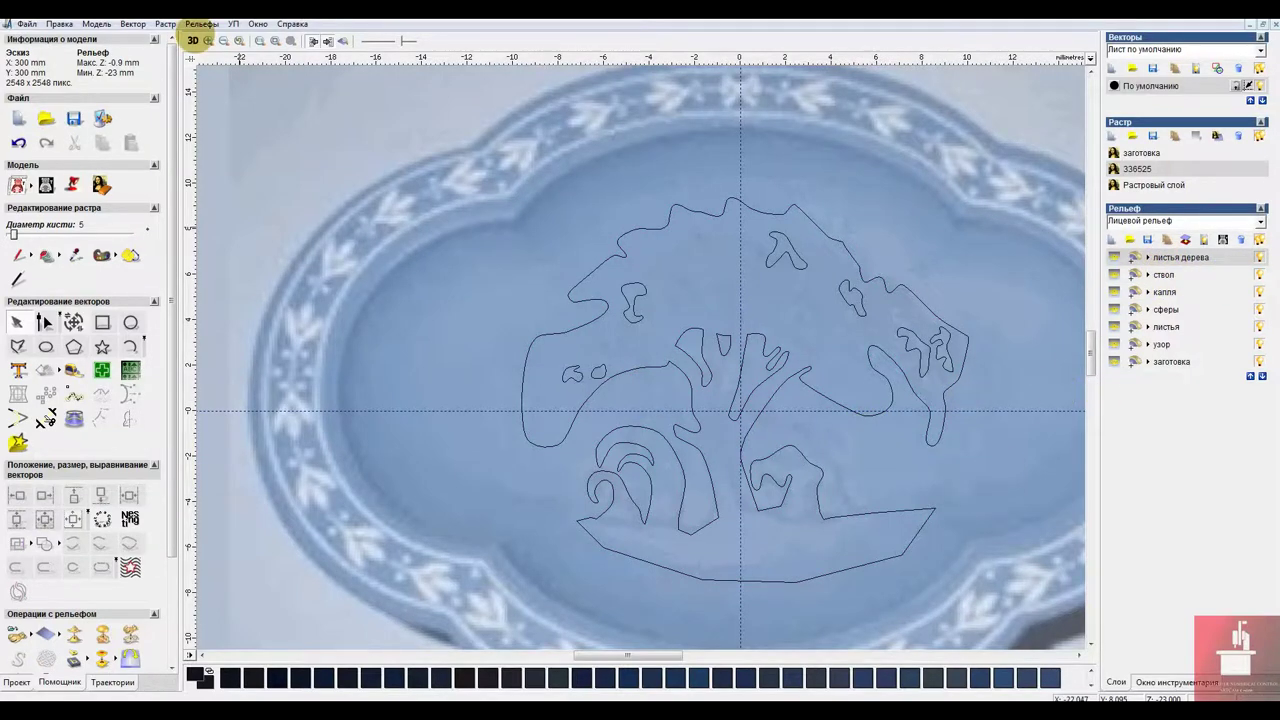
click(723, 353)
click(816, 486)
click(846, 474)
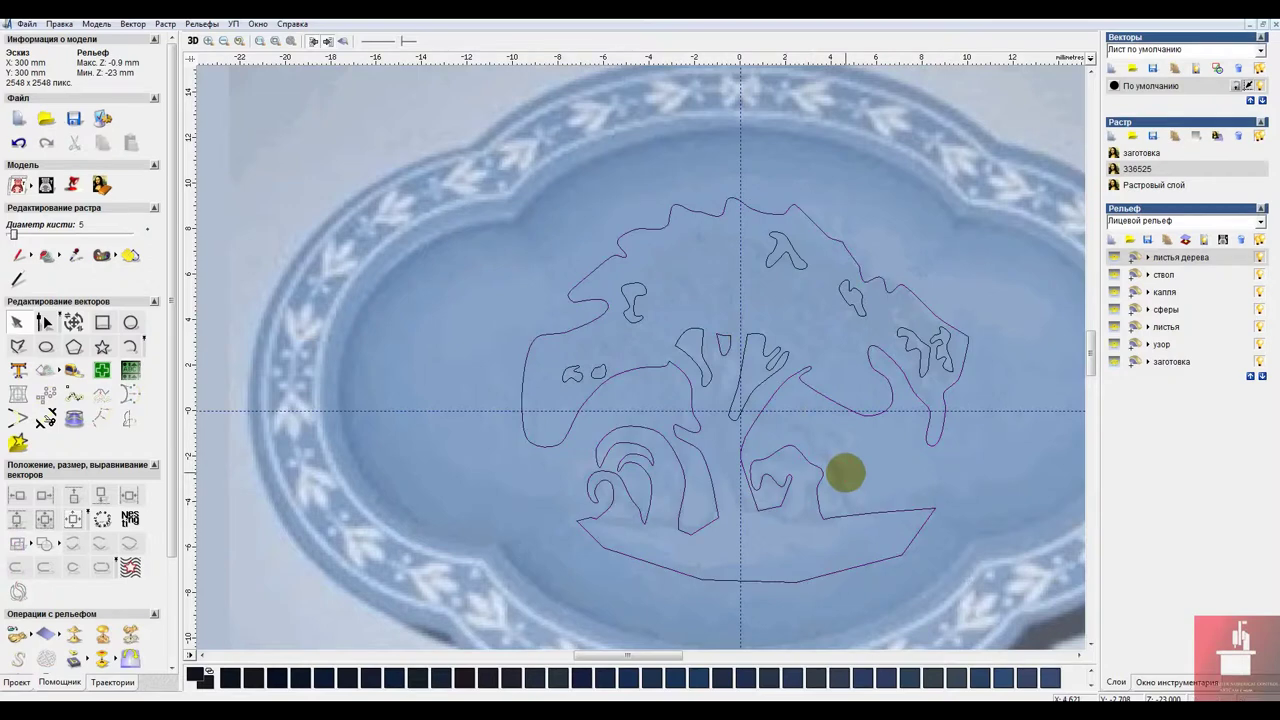
Draw two small closed polylines, one at the top of the right bush and one between the left bush and the trunk.
click(35, 347)
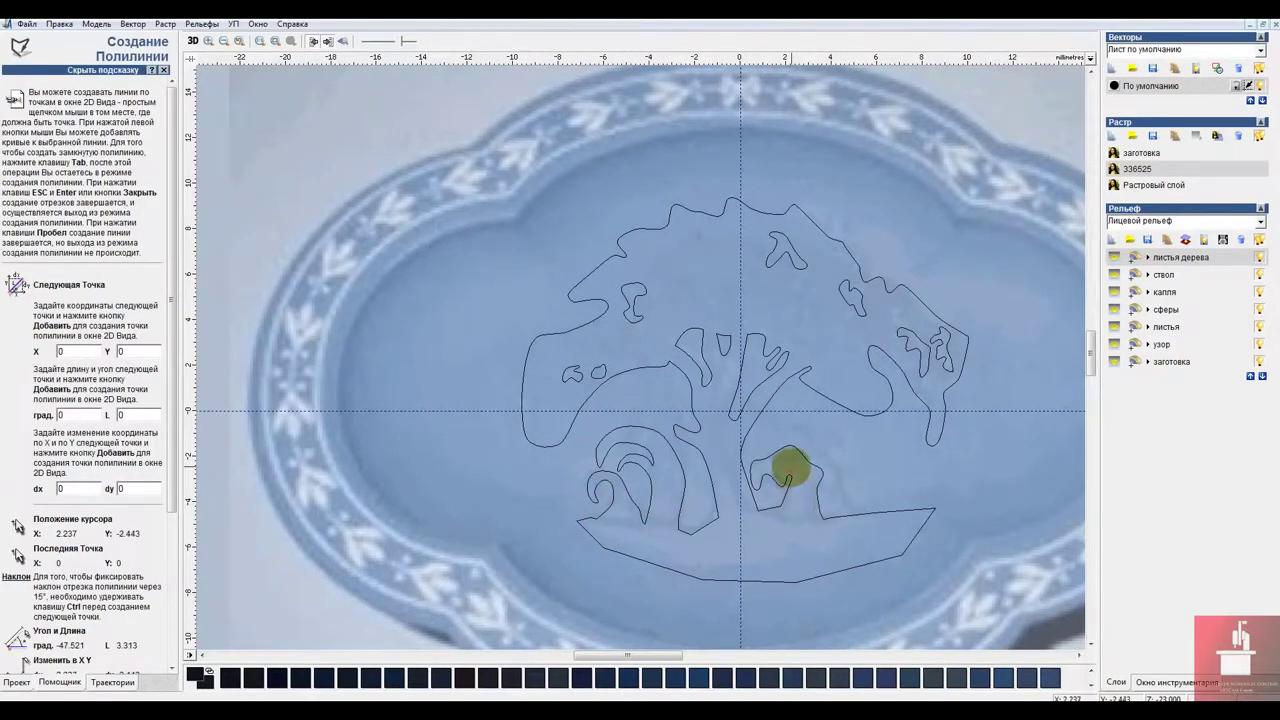
click(789, 452)
key(space)
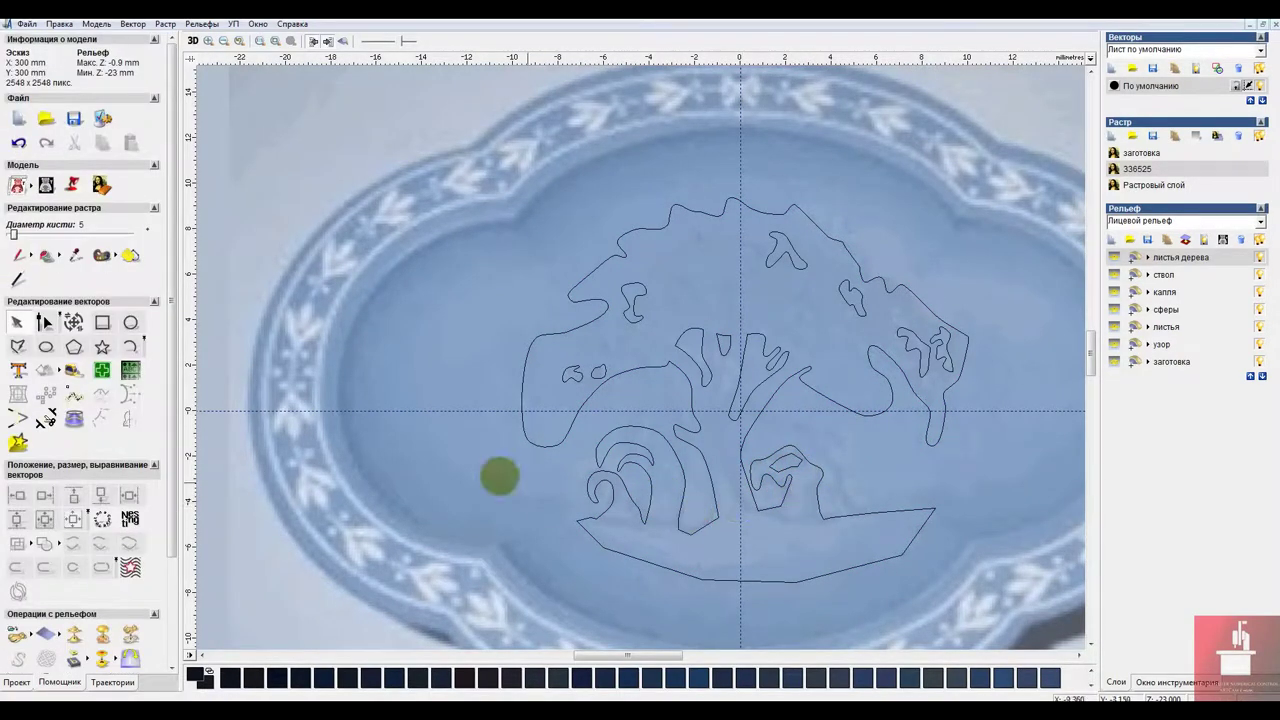
click(22, 350)
click(661, 471)
click(662, 454)
click(673, 461)
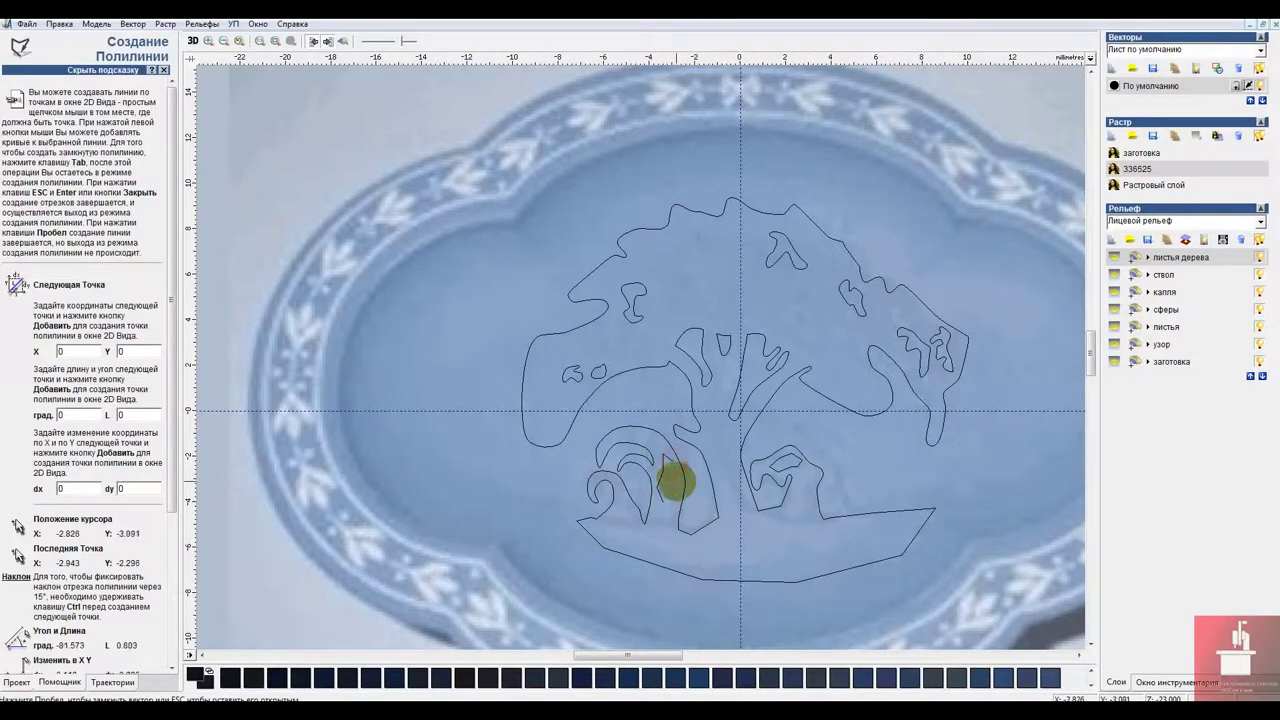
click(676, 483)
click(667, 502)
key(Tab)
Smooth the nodes of the two new closed shapes beside the left bush and in the right bush.
click(51, 321)
drag(640, 518, 690, 445)
right_click(655, 492)
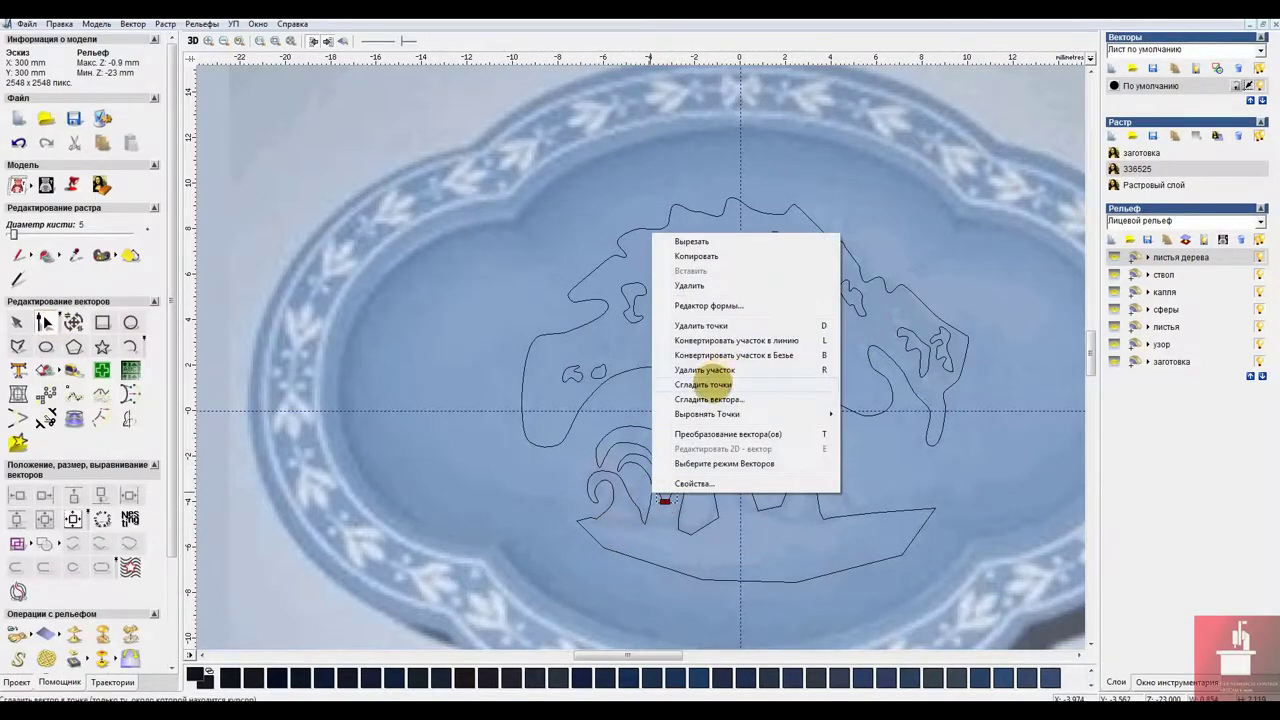
click(711, 386)
click(788, 467)
drag(752, 488, 812, 445)
right_click(784, 469)
click(845, 365)
click(770, 550)
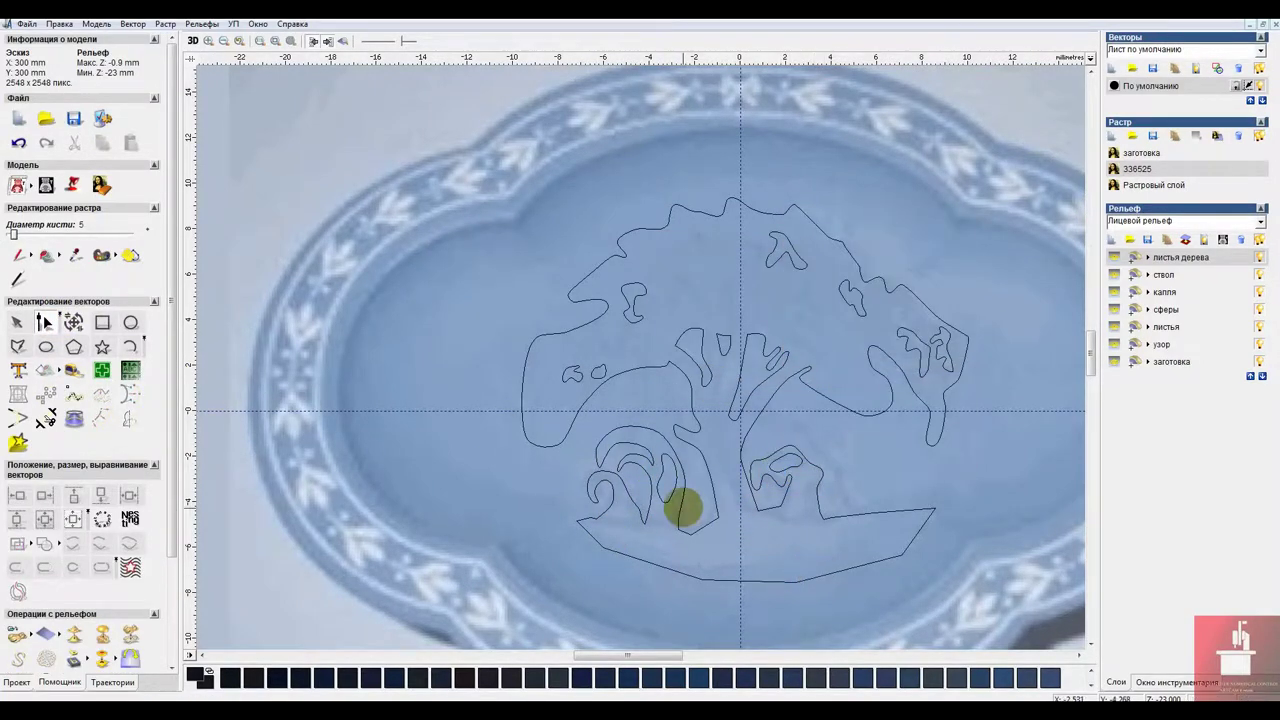
Select the merged tree outline and save the model.
click(683, 507)
click(17, 322)
key(ctrl+s)
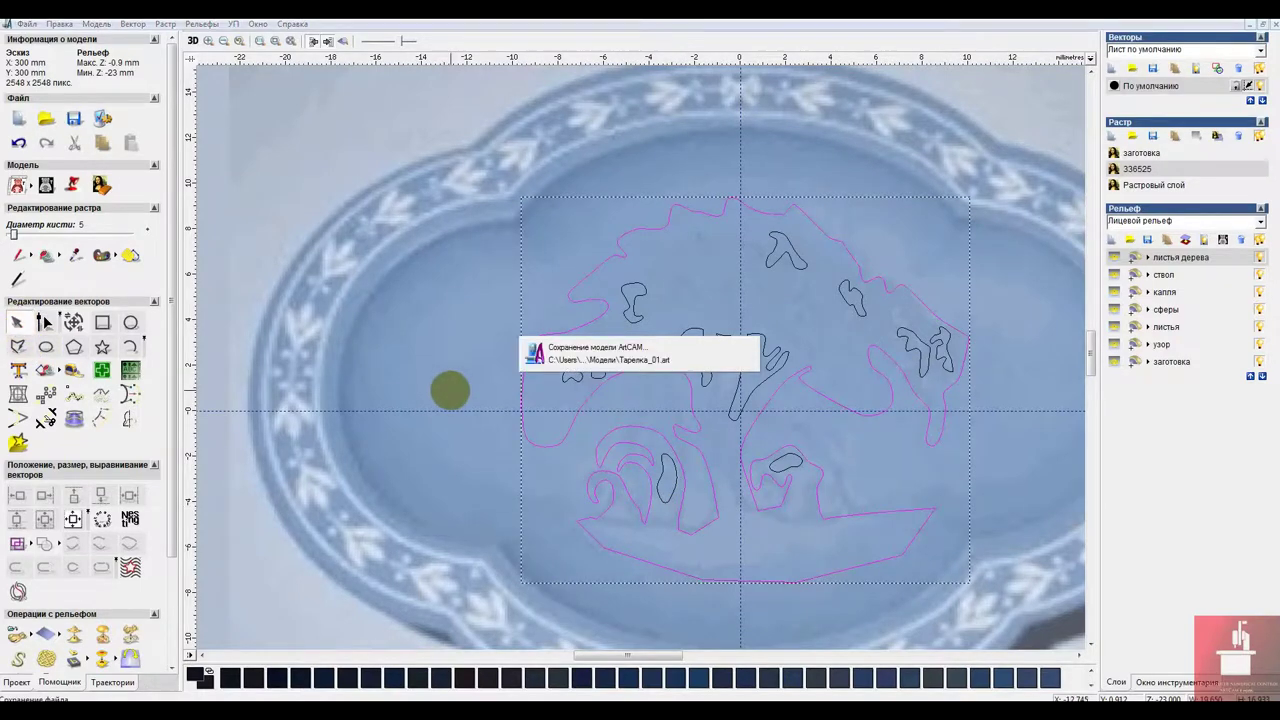
Check which tree vectors are selected together, keep the merged tree outline selected, and activate the relief layer ствол.
click(692, 511)
click(681, 506)
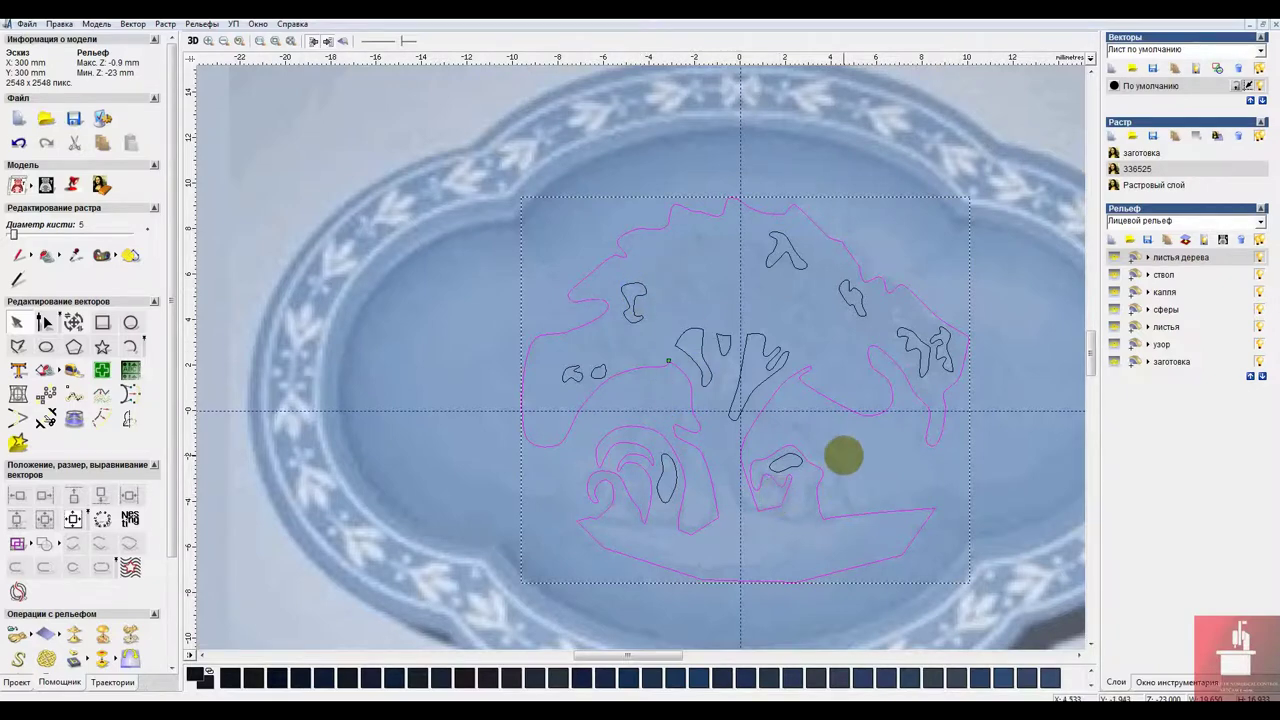
click(693, 360)
shift+click(655, 366)
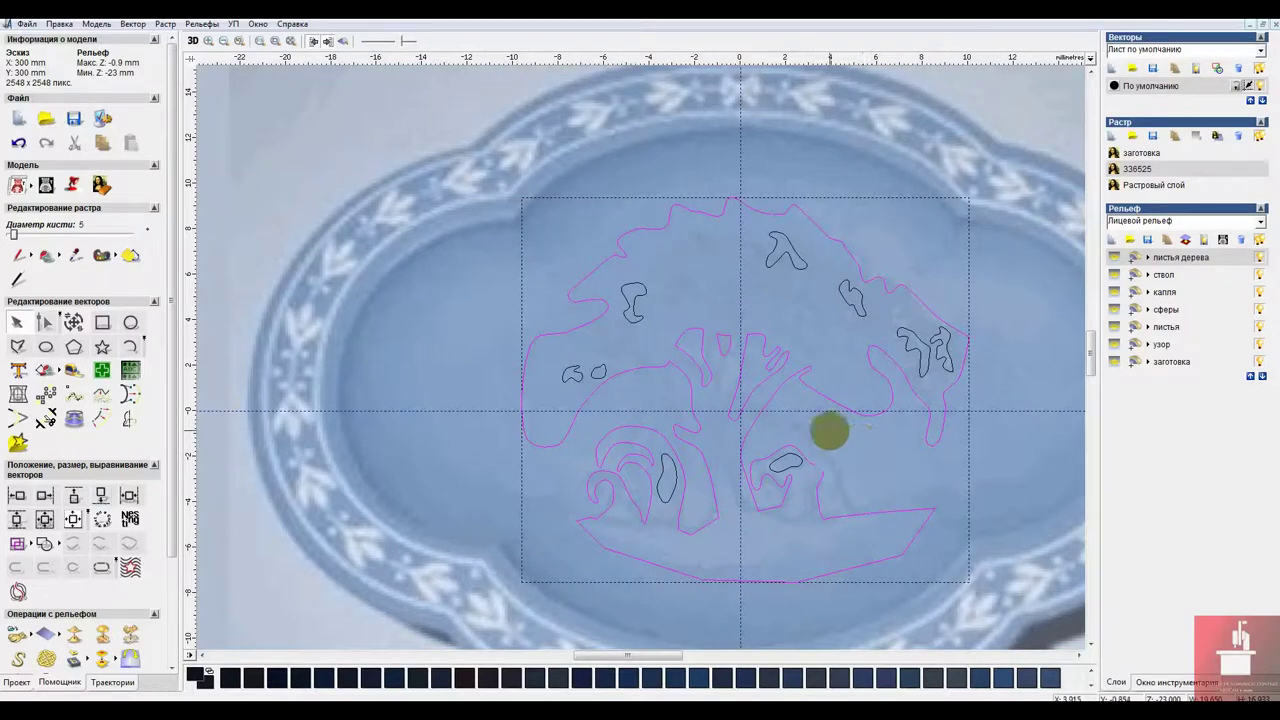
click(778, 387)
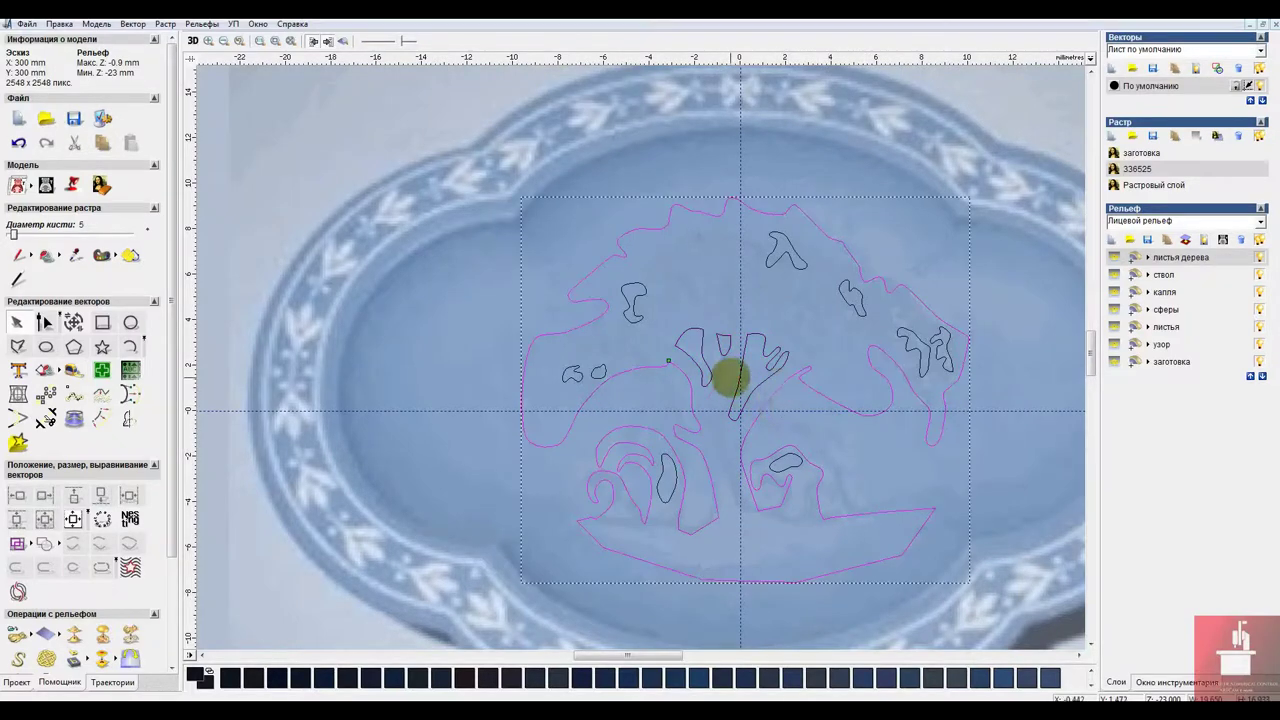
click(1156, 277)
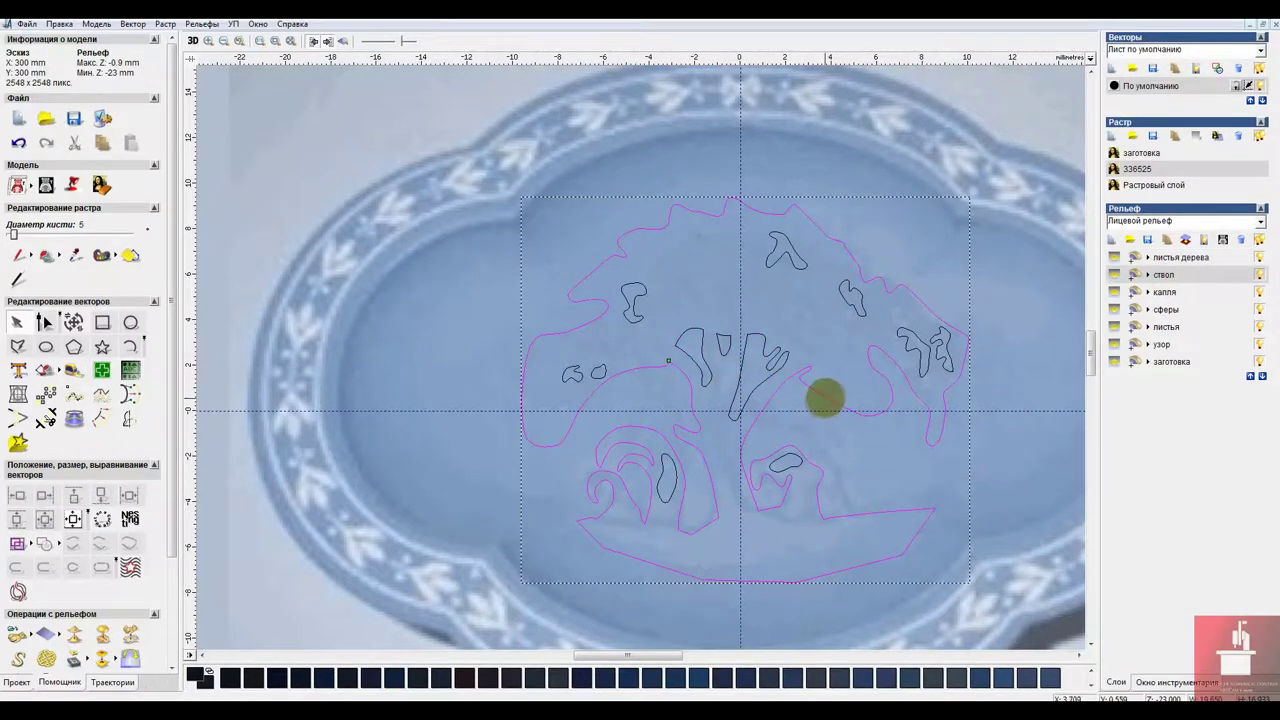
Try adding a round-profile relief with a 68° angle from the tree outline and inspect it in 3D.
double_click(825, 398)
click(545, 254)
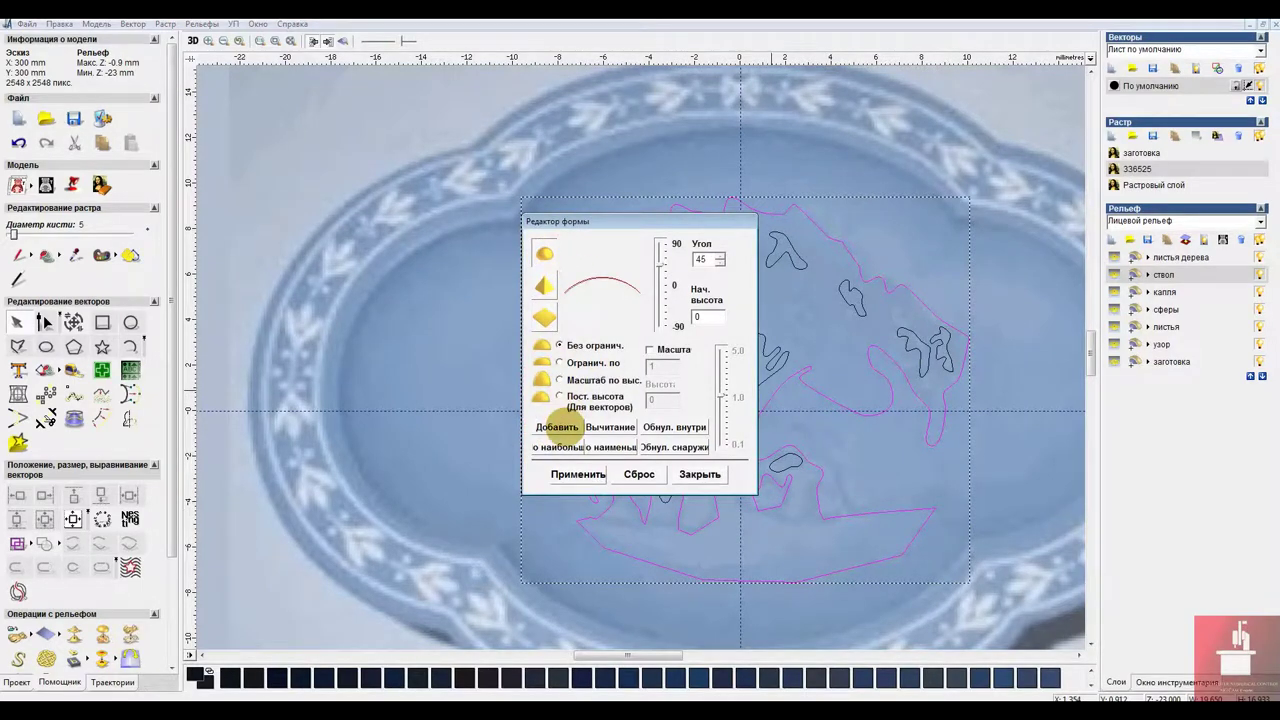
drag(660, 262, 399, 312)
click(565, 428)
click(192, 41)
scroll(650, 377, up, 5)
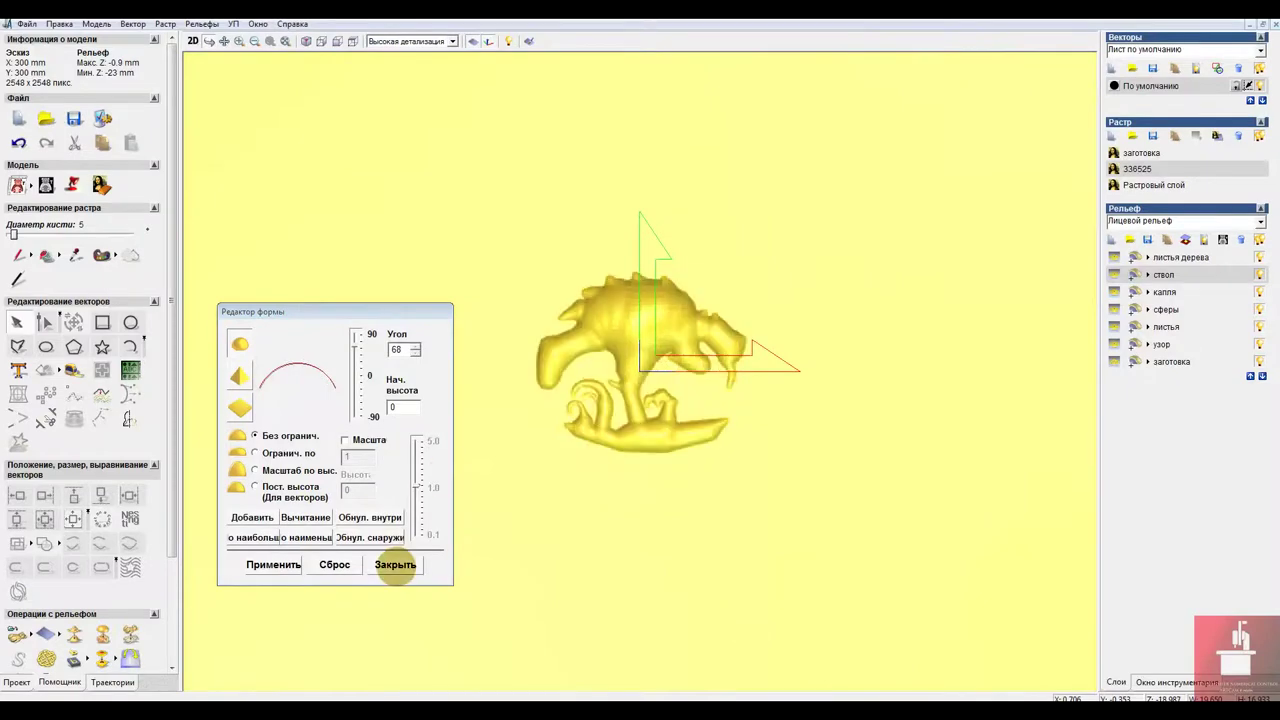
click(395, 564)
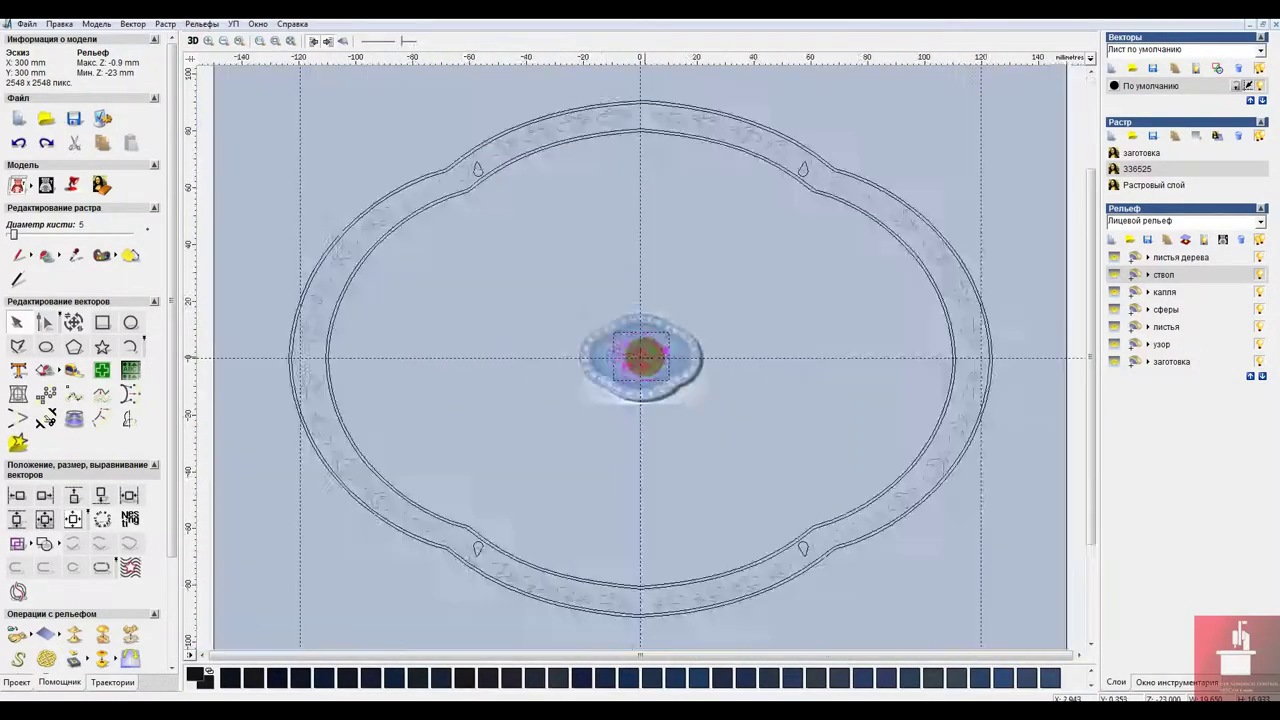
Show the raster layer заготовка and enlarge the tree vectors to about 127 mm wide, centred inside the plate.
click(688, 312)
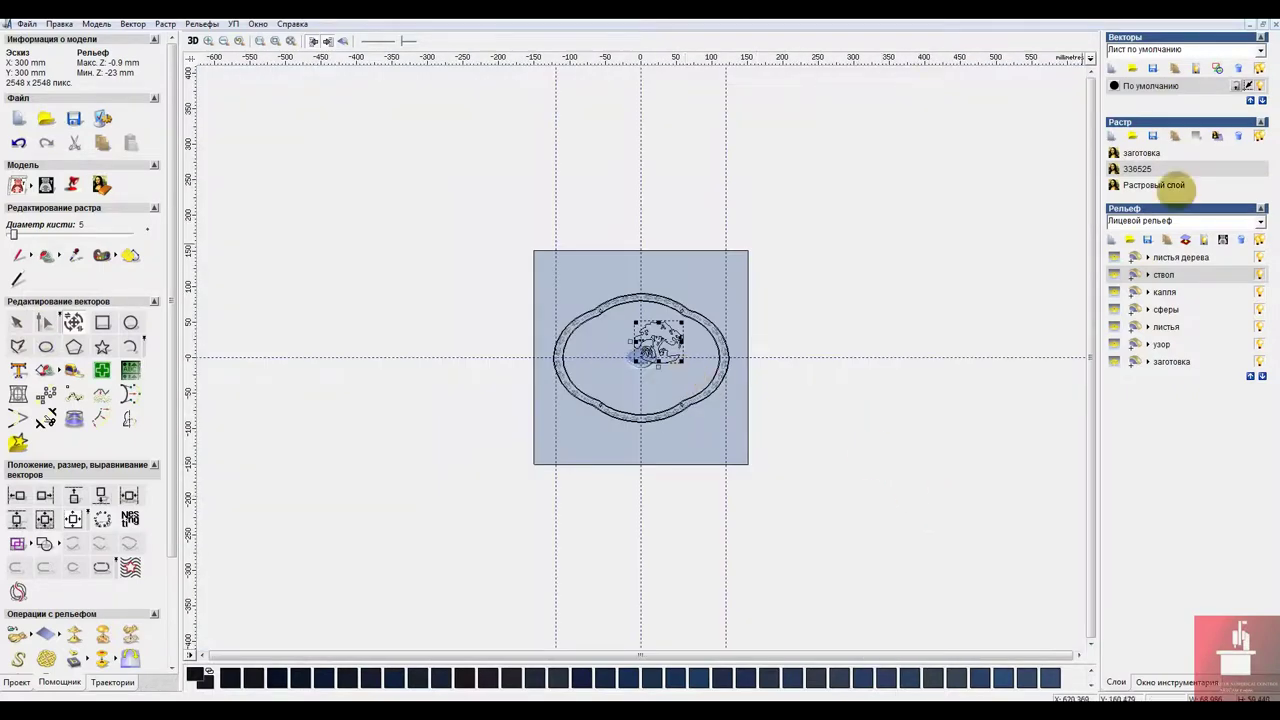
click(1140, 152)
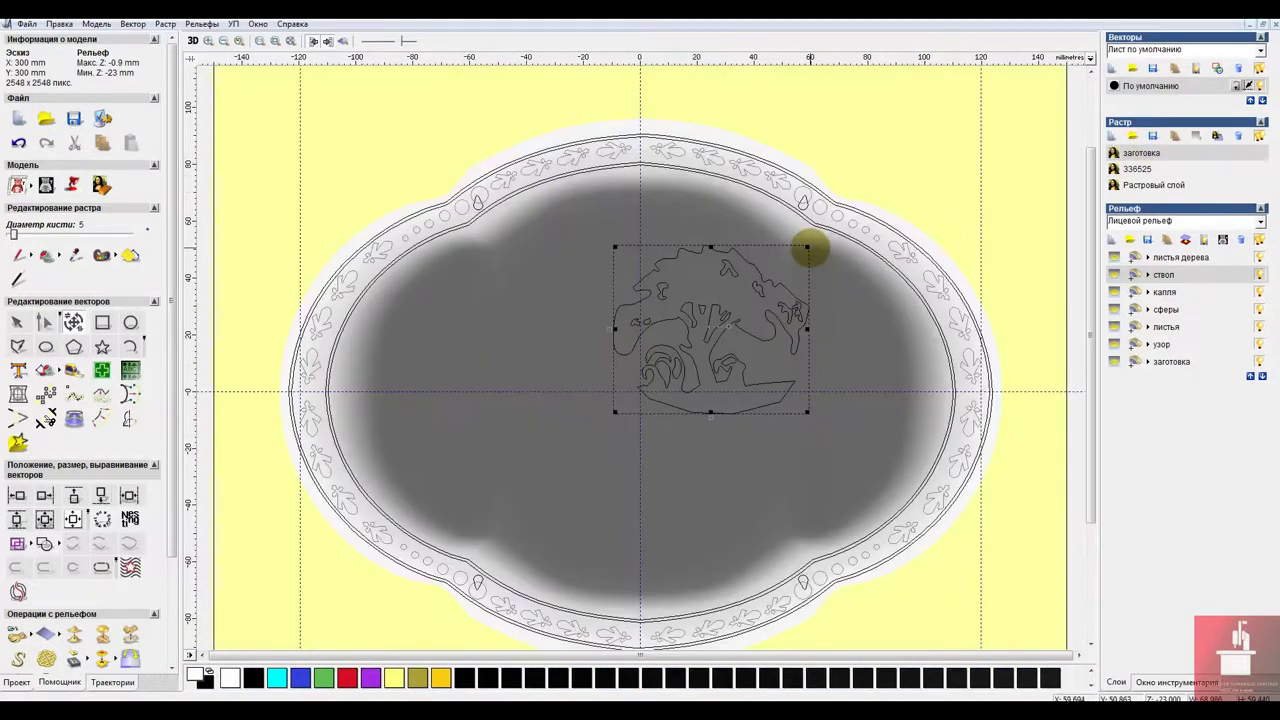
drag(809, 249, 784, 238)
click(849, 311)
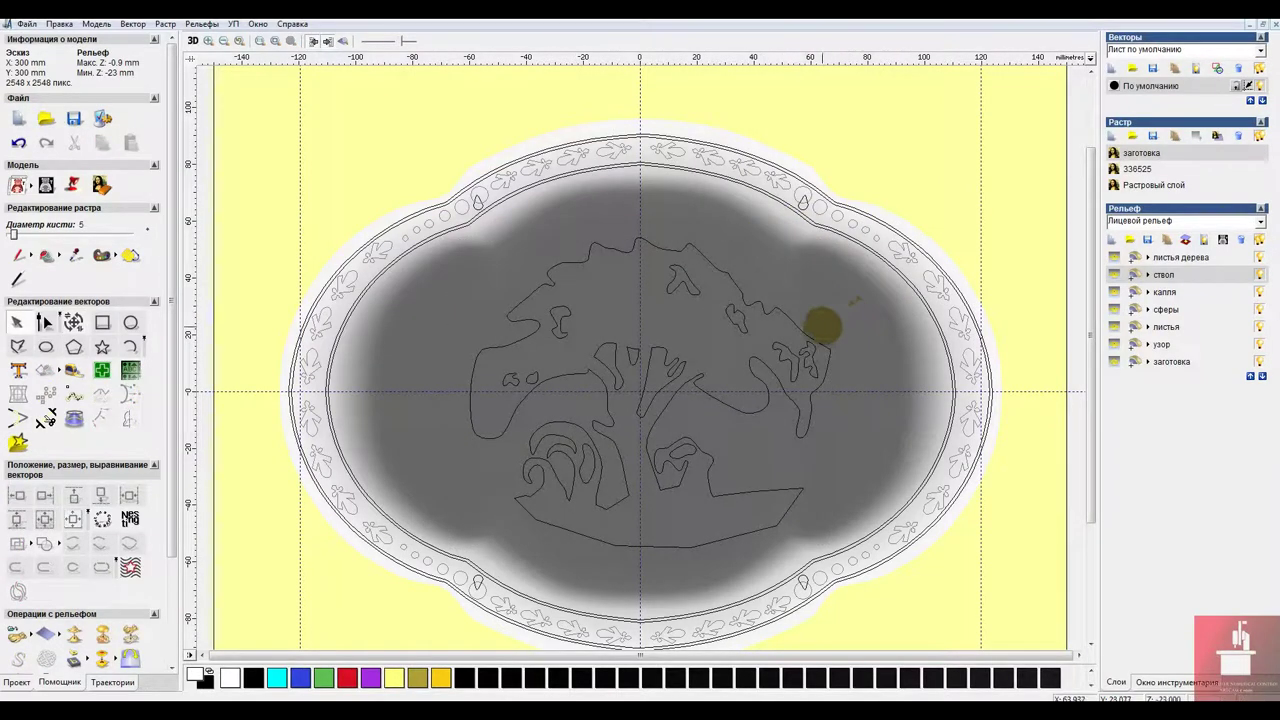
Smooth the nodes along the ground base of the tree outline and at the foot of the trunk.
click(726, 537)
key(n)
drag(820, 473, 708, 585)
click(690, 484)
click(681, 484)
drag(817, 480, 608, 570)
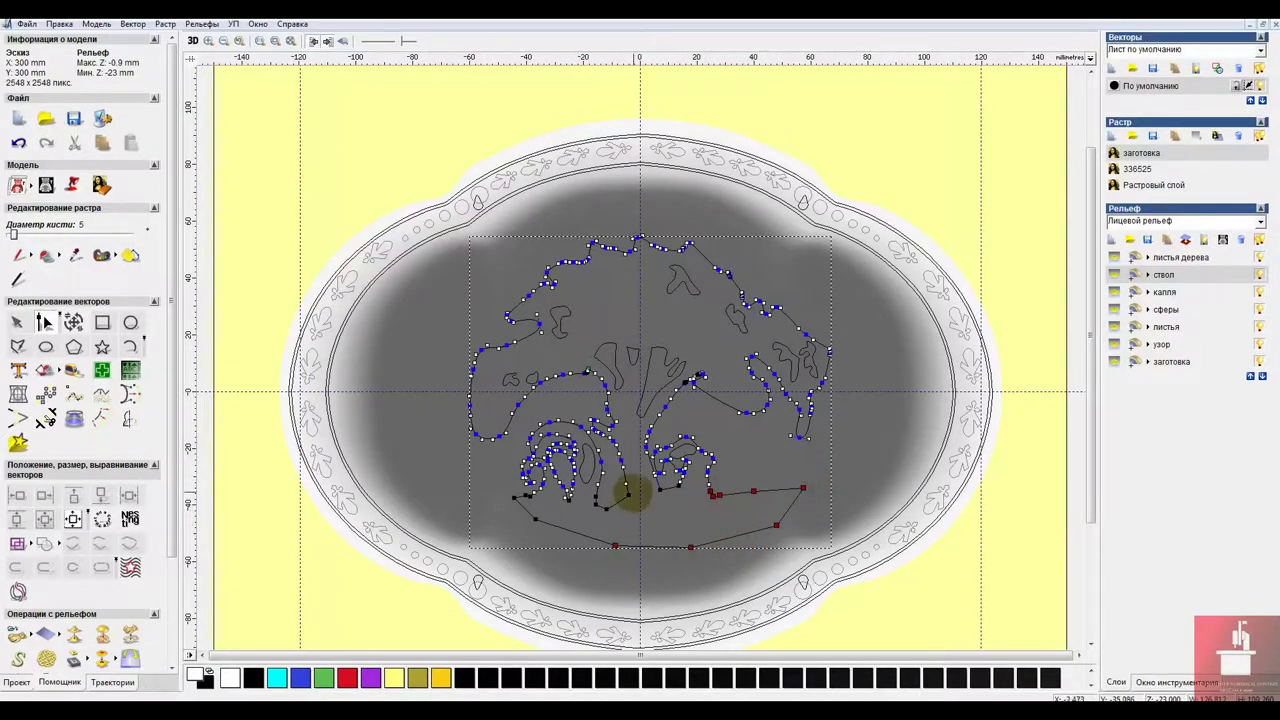
shift+click(528, 497)
shift+drag(638, 506, 823, 480)
right_click(743, 508)
click(809, 403)
click(855, 463)
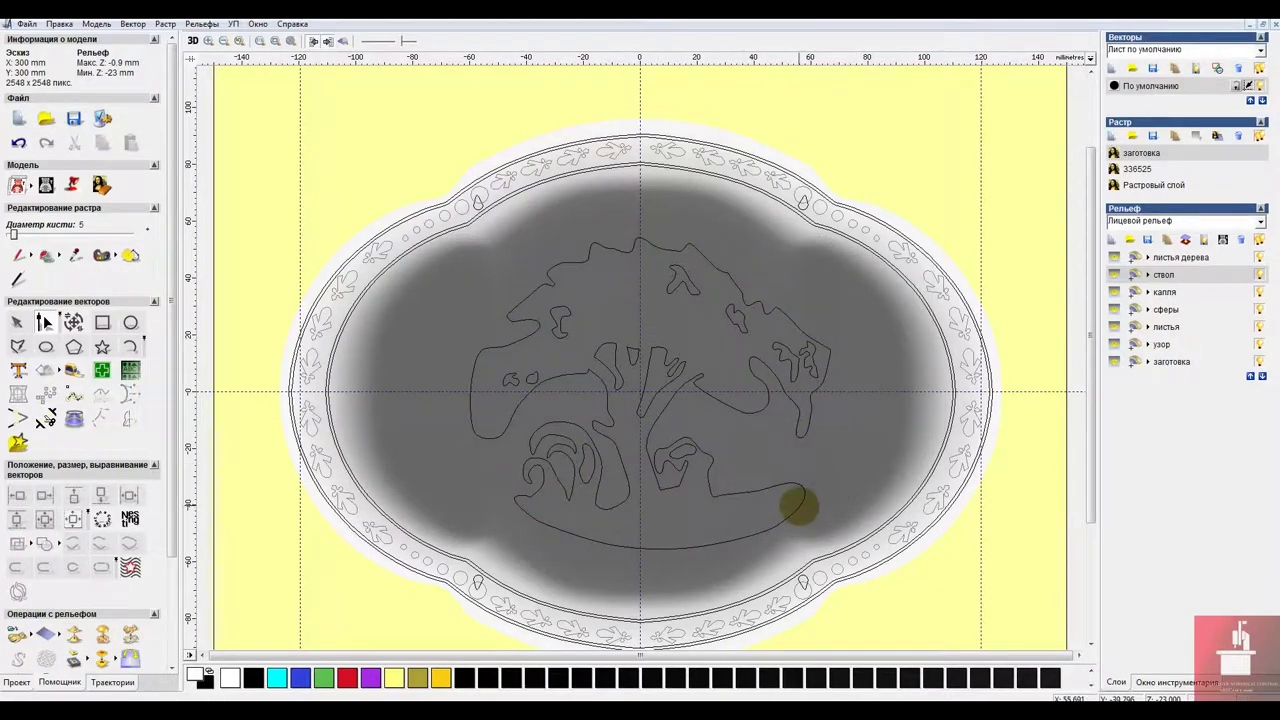
Reshape the ends of the ground base, extending its left tip outward, and save the model.
click(799, 507)
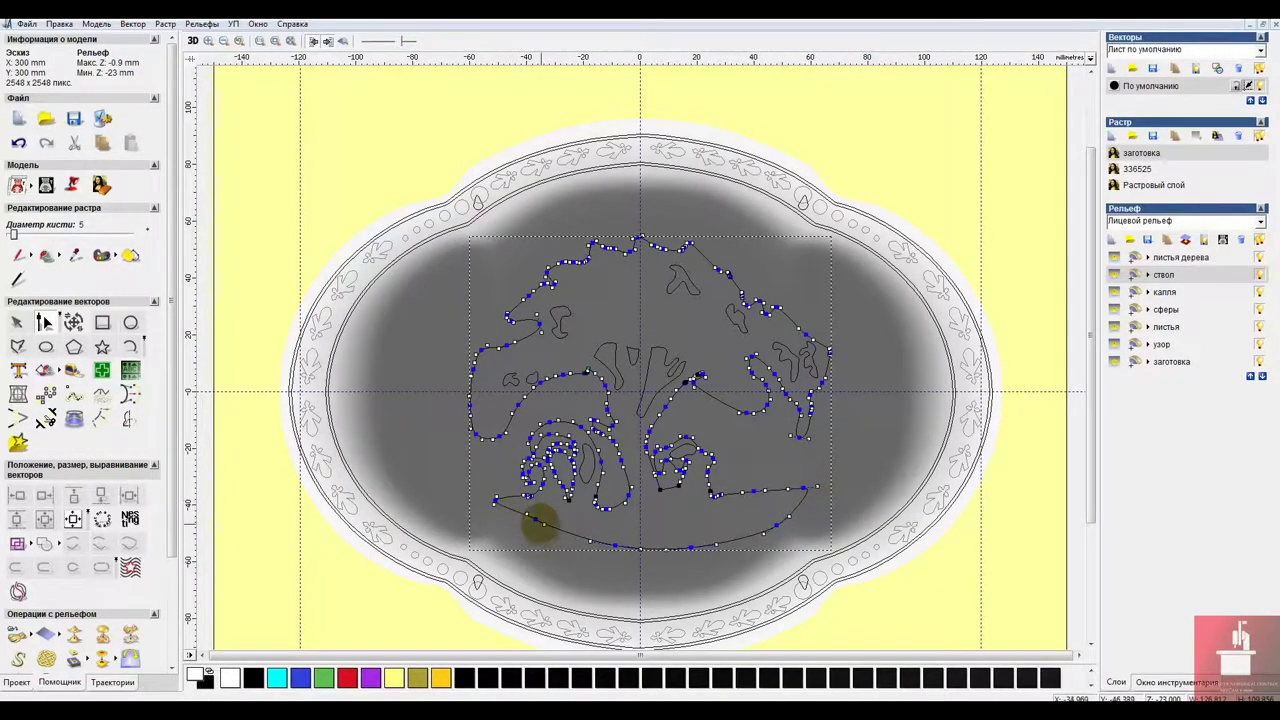
click(698, 525)
key(ctrl+s)
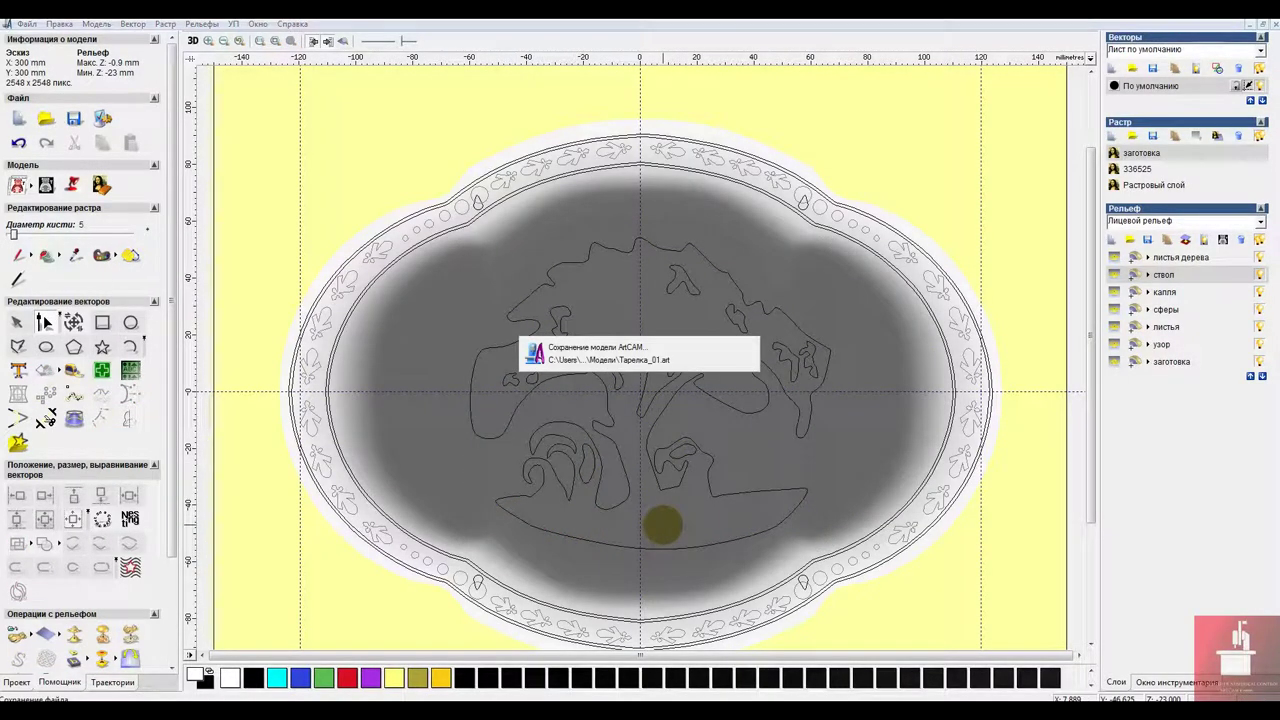
Try adding a round-profile relief with a 68° angle from the reshaped tree outline and inspect it in 3D.
click(576, 377)
key(n)
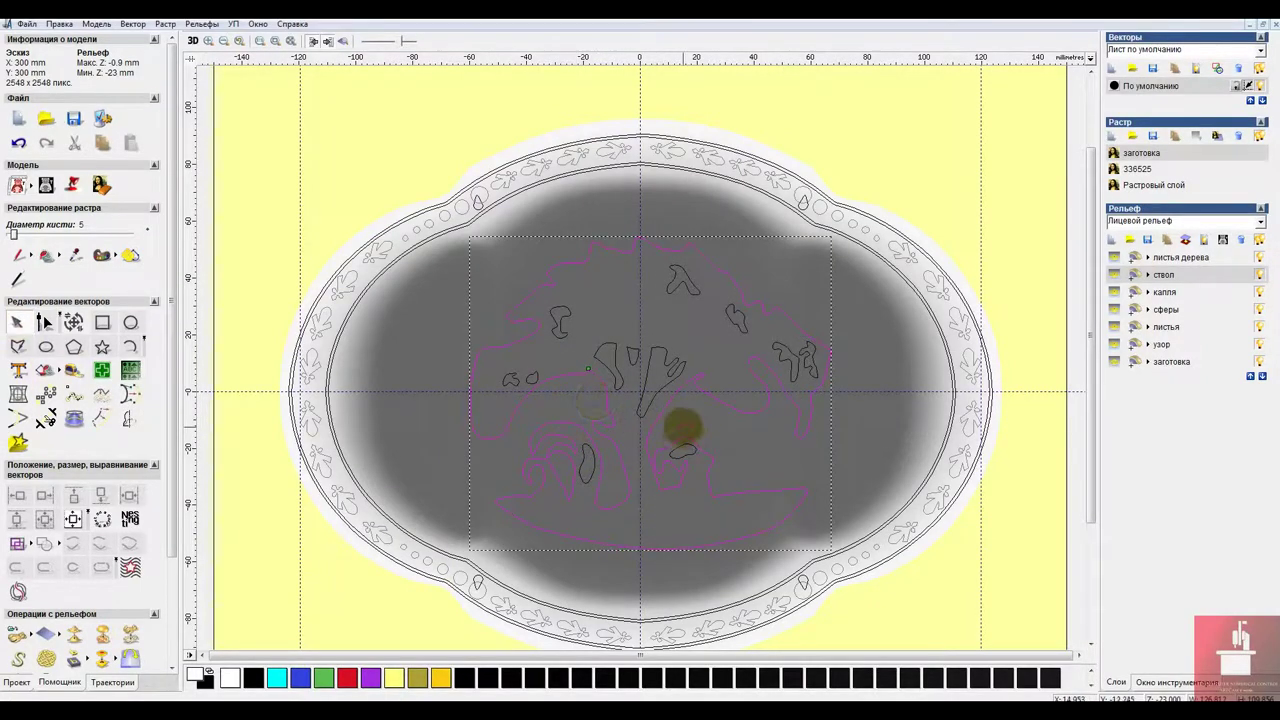
double_click(663, 413)
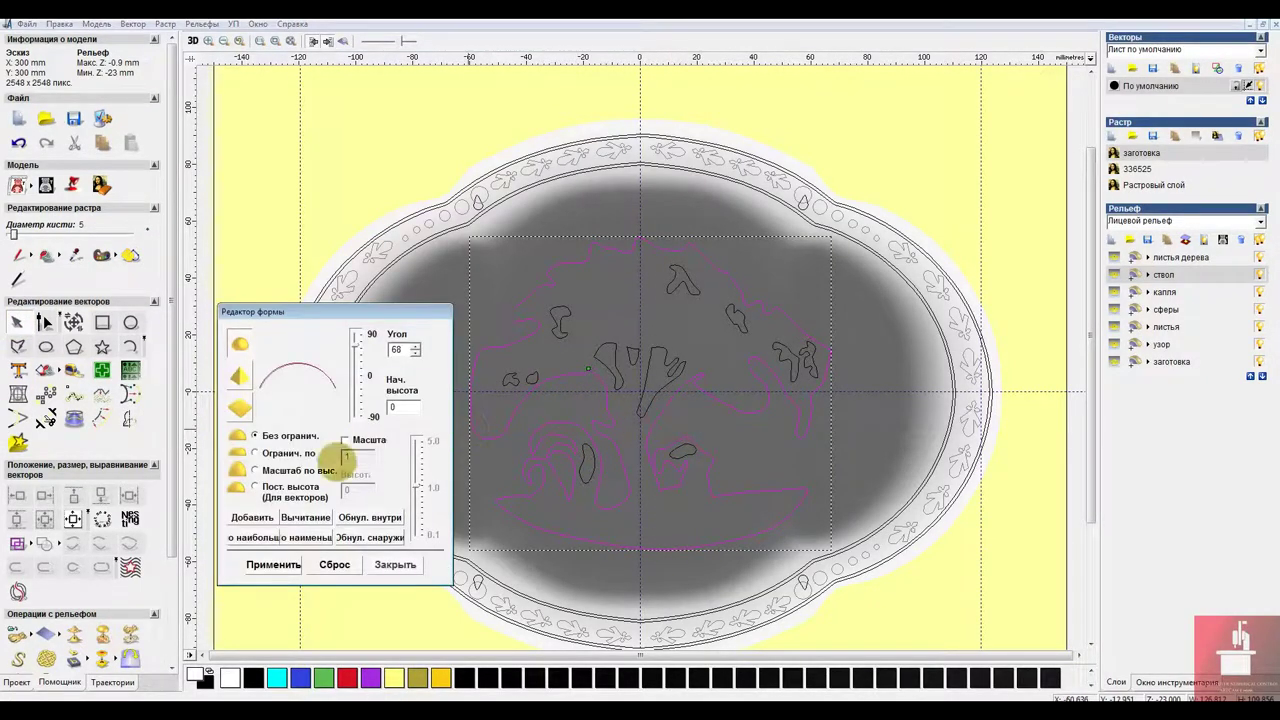
click(193, 41)
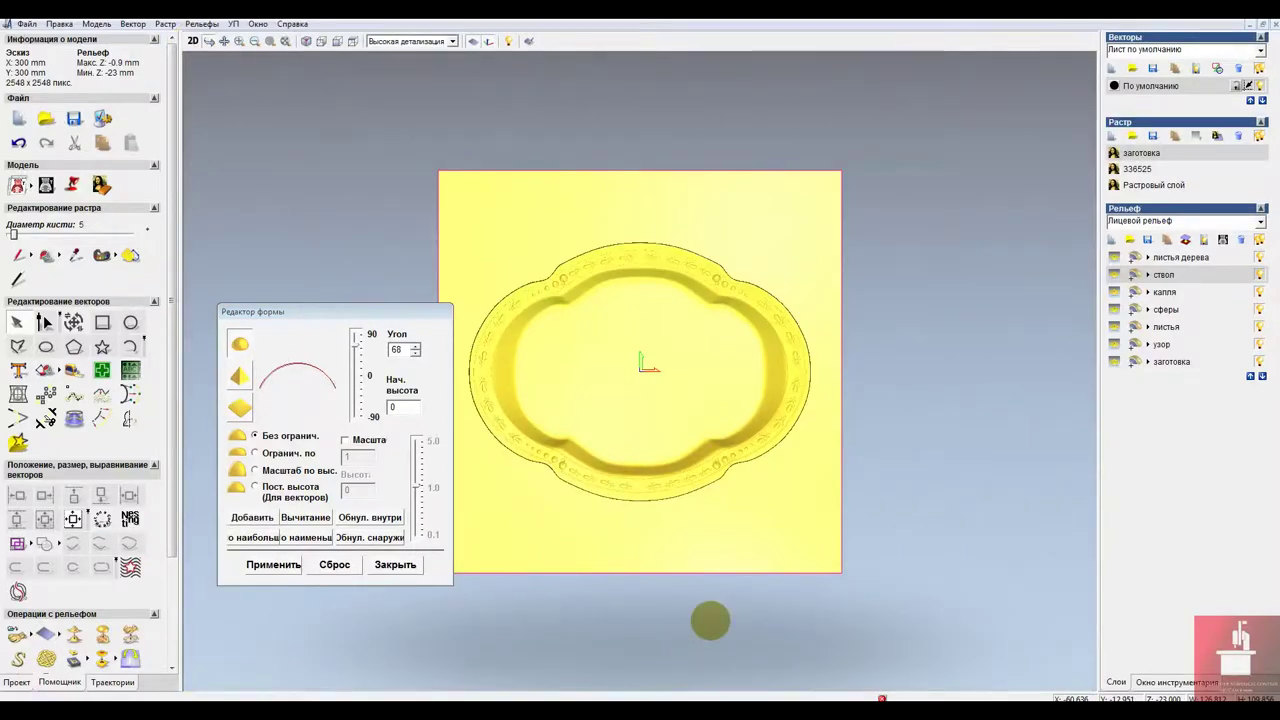
drag(694, 392, 759, 382)
mouse_move(709, 418)
mouse_down()
mouse_move(739, 101)
mouse_move(702, 410)
mouse_up()
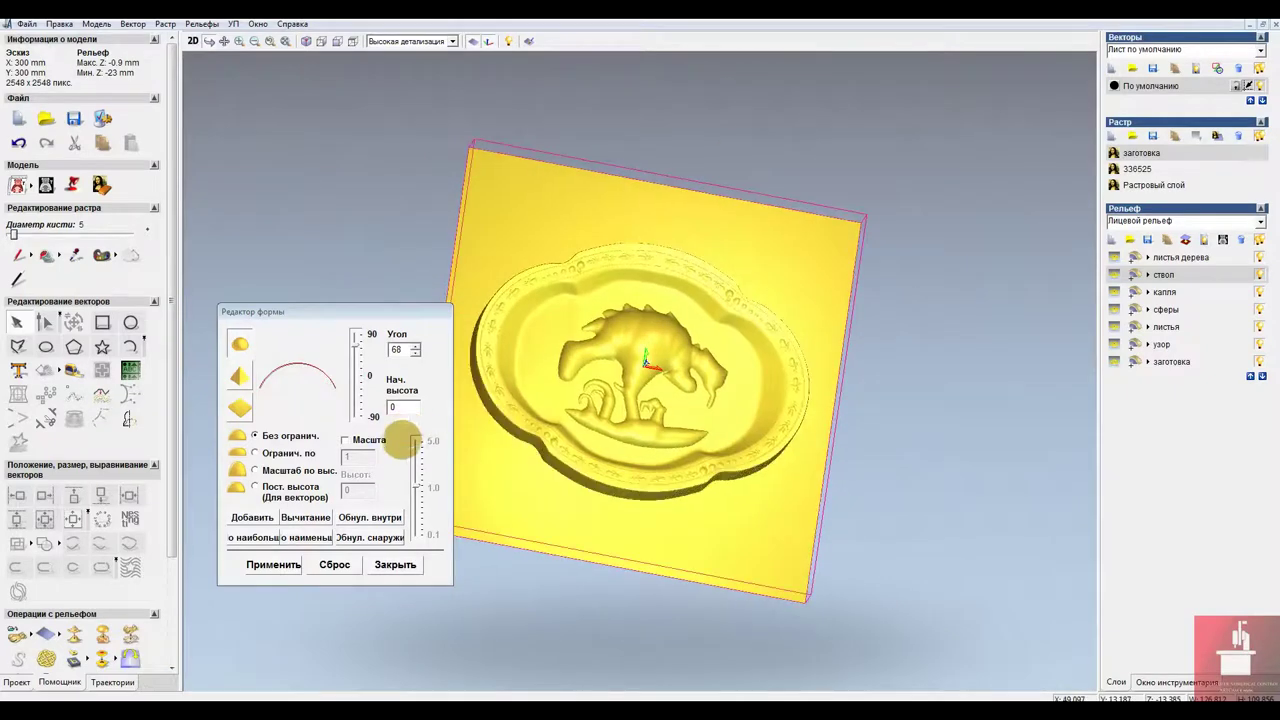
click(273, 564)
click(193, 40)
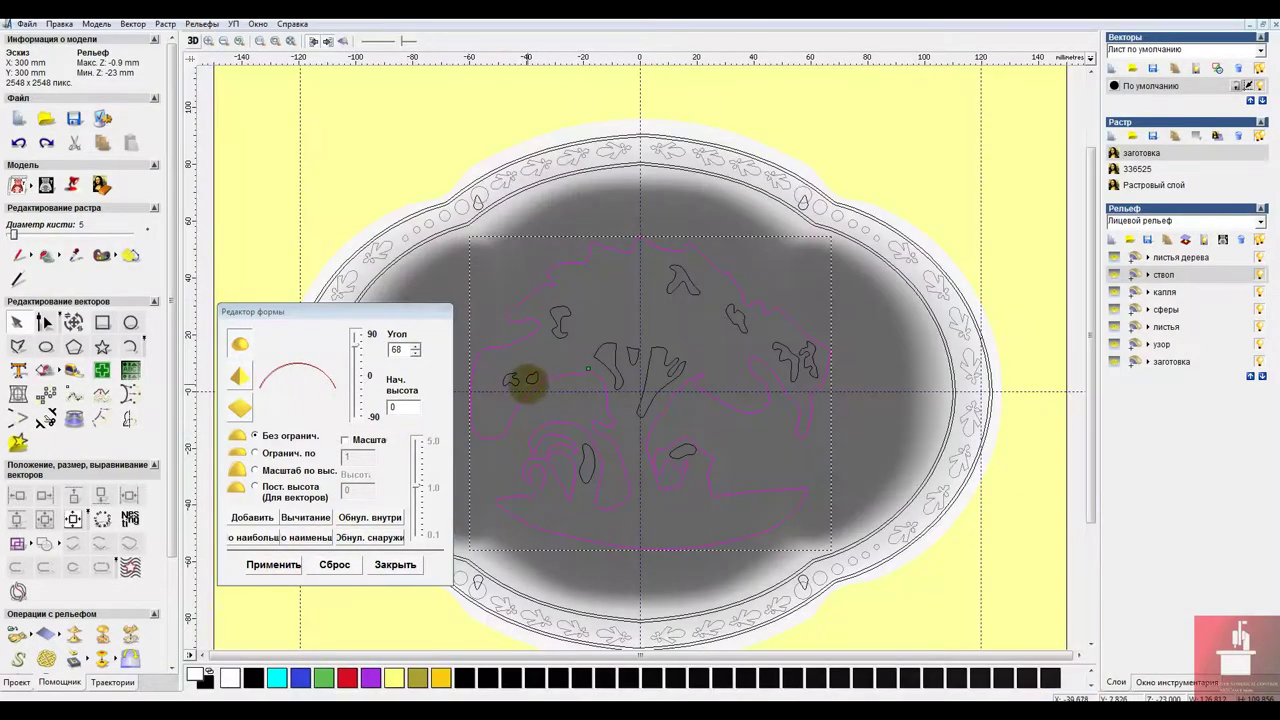
Try the round-profile tree relief with the angle reduced to 16° and inspect it in 3D.
drag(357, 343, 358, 370)
click(252, 516)
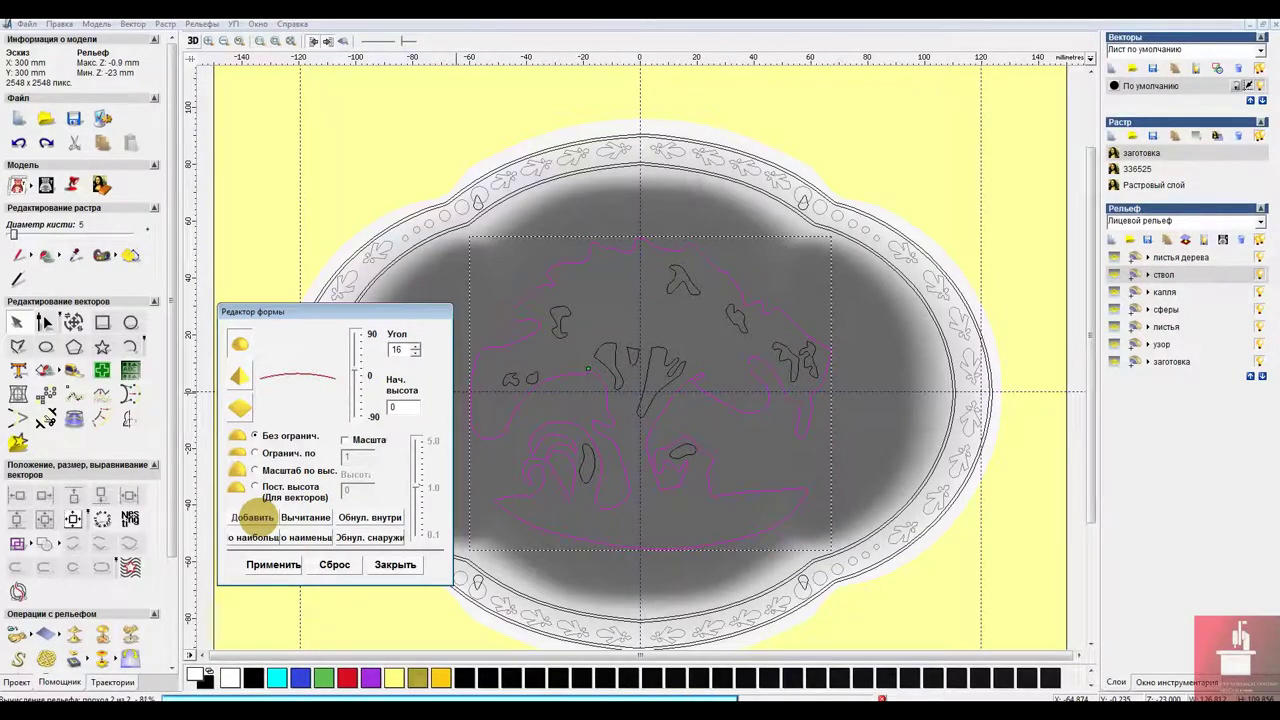
click(193, 41)
drag(730, 275, 803, 383)
scroll(623, 380, up, 2)
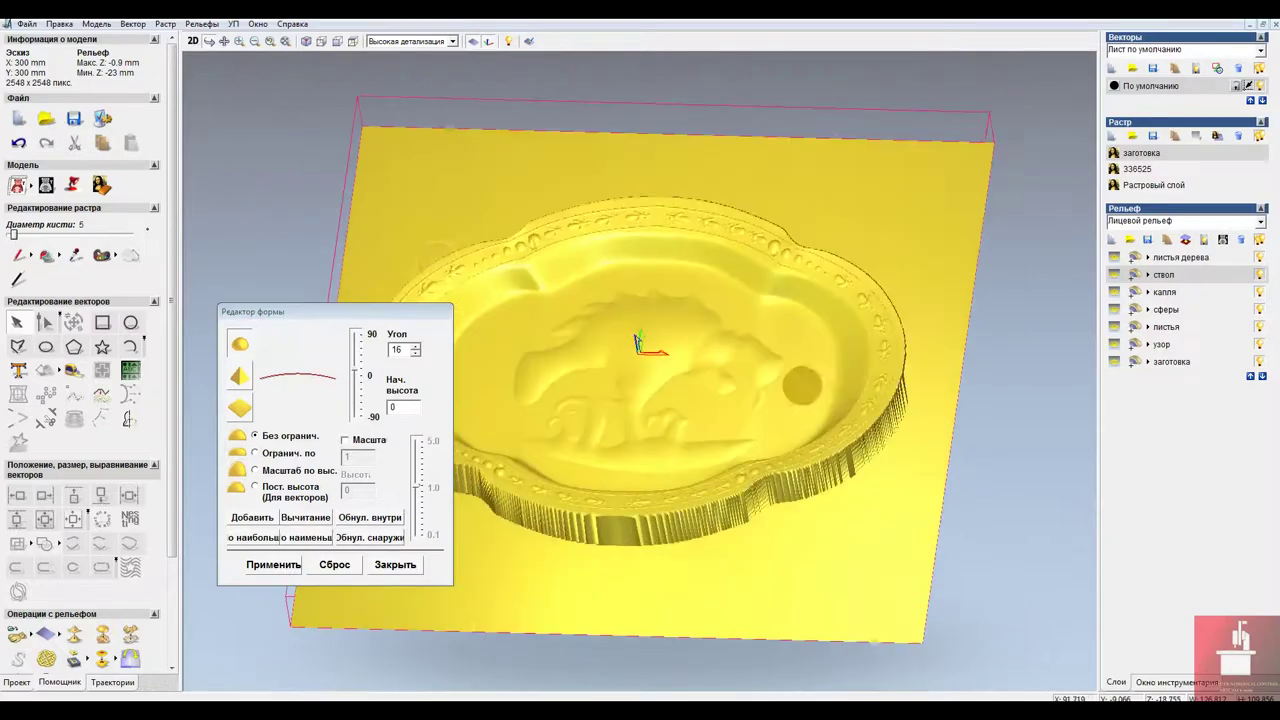
click(193, 41)
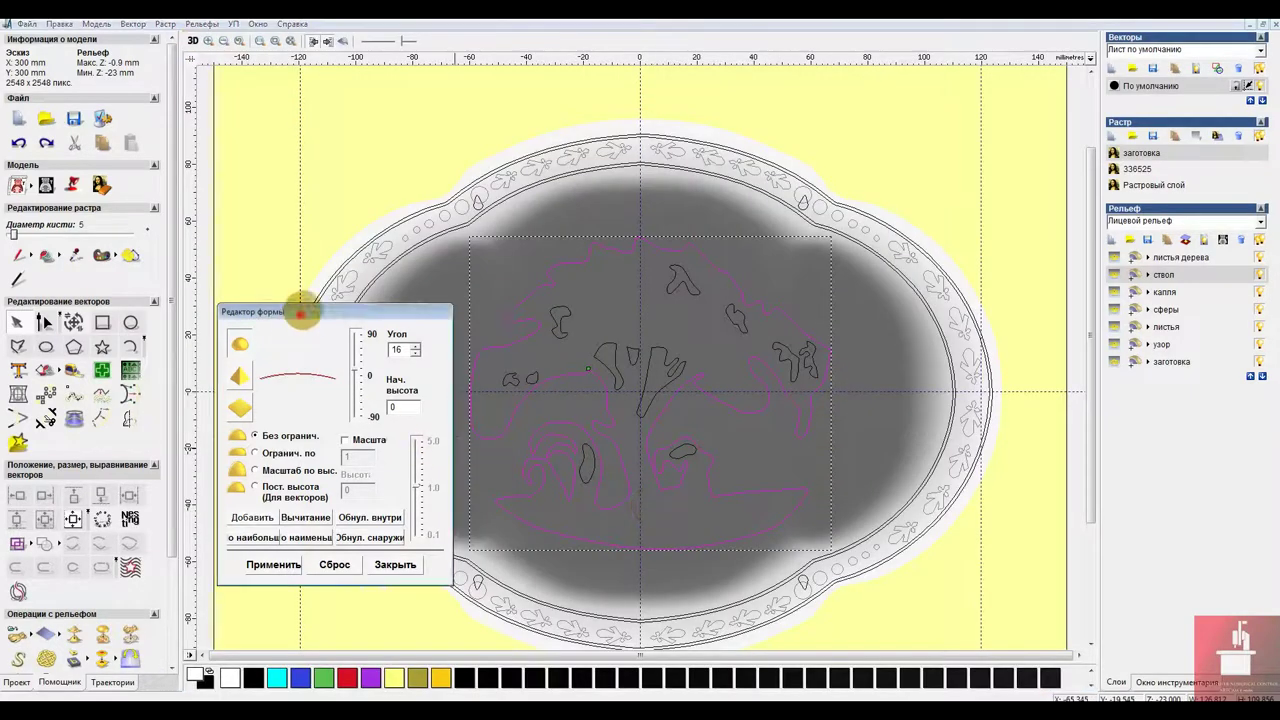
Switch the tree profile to a limited height and review the material setup without changing it.
drag(301, 312, 303, 190)
click(257, 328)
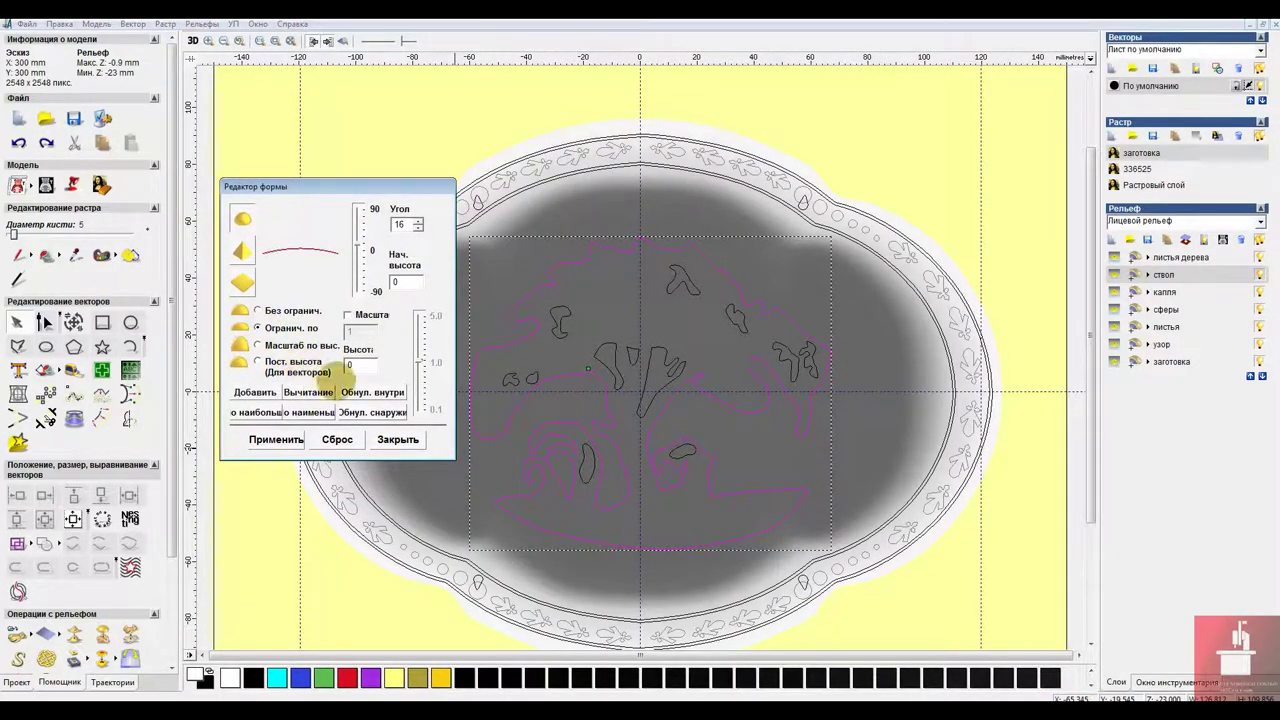
click(112, 681)
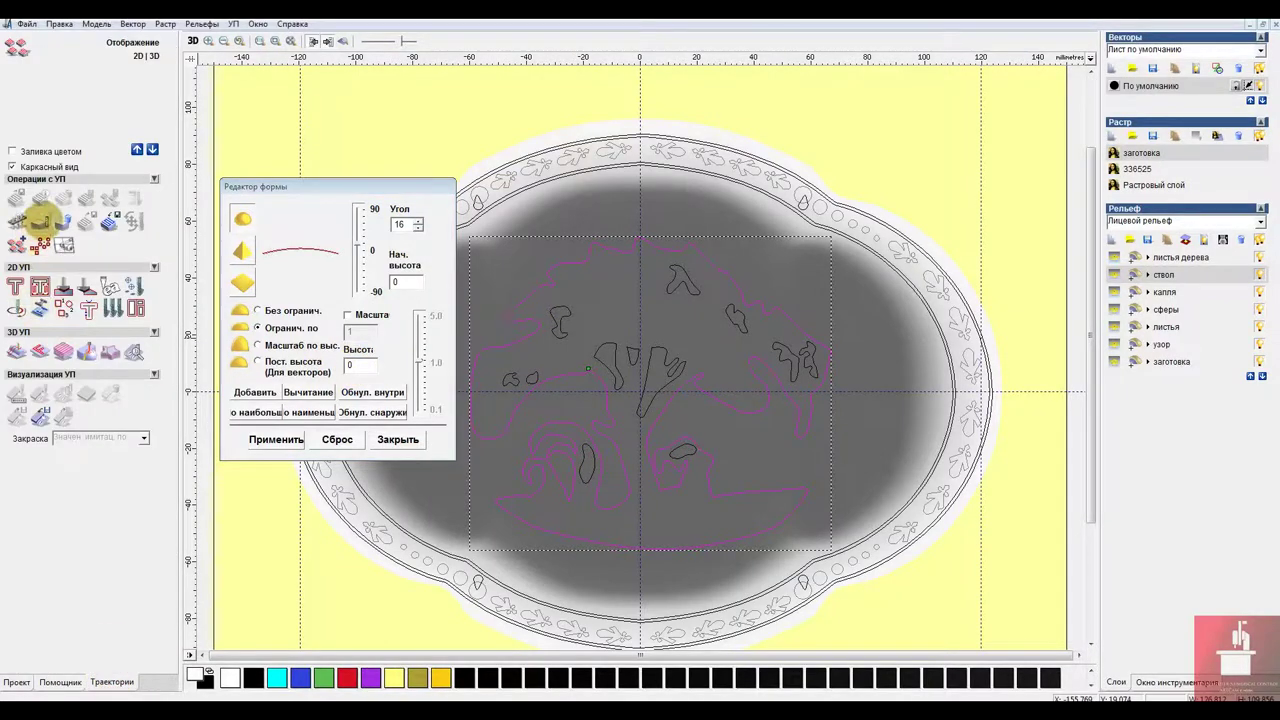
click(41, 221)
click(718, 319)
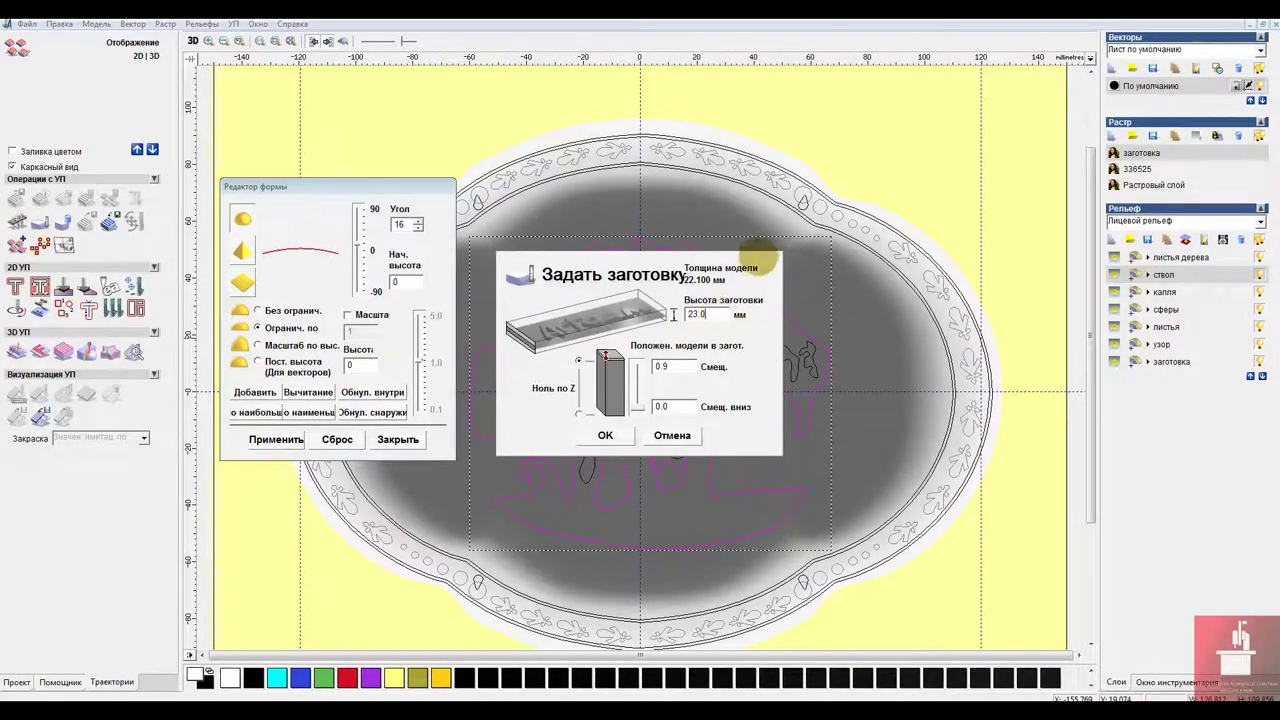
click(672, 435)
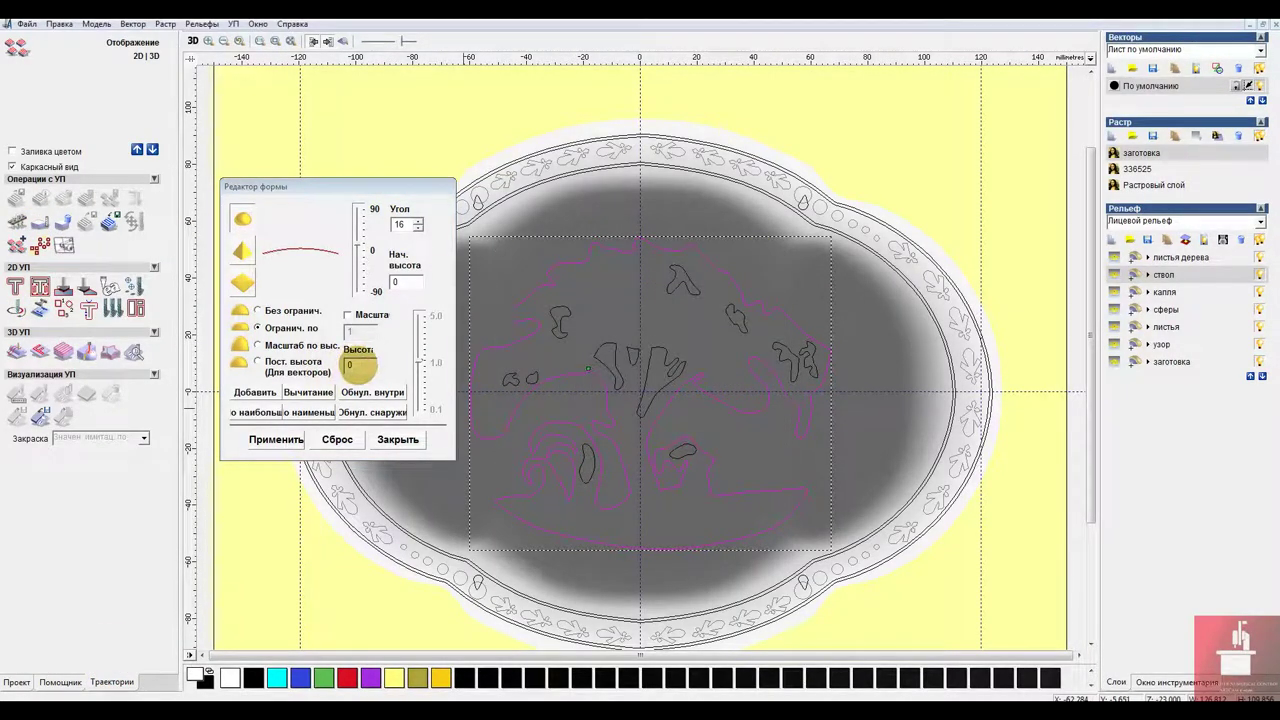
Add the tree outline as a round relief with a 63° angle and height limited to 0.5 mm, and inspect it in 3D.
drag(358, 244, 359, 222)
click(254, 392)
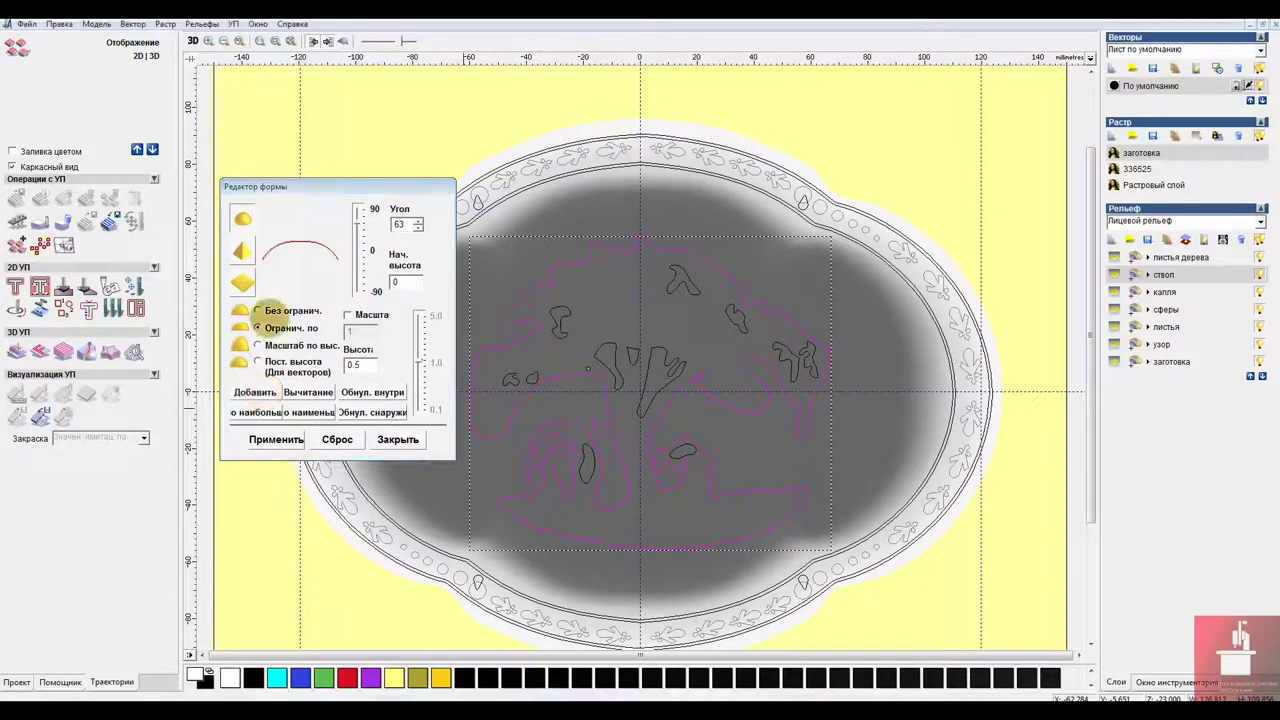
click(193, 41)
drag(726, 429, 831, 411)
right_drag(676, 543, 670, 491)
drag(670, 491, 654, 471)
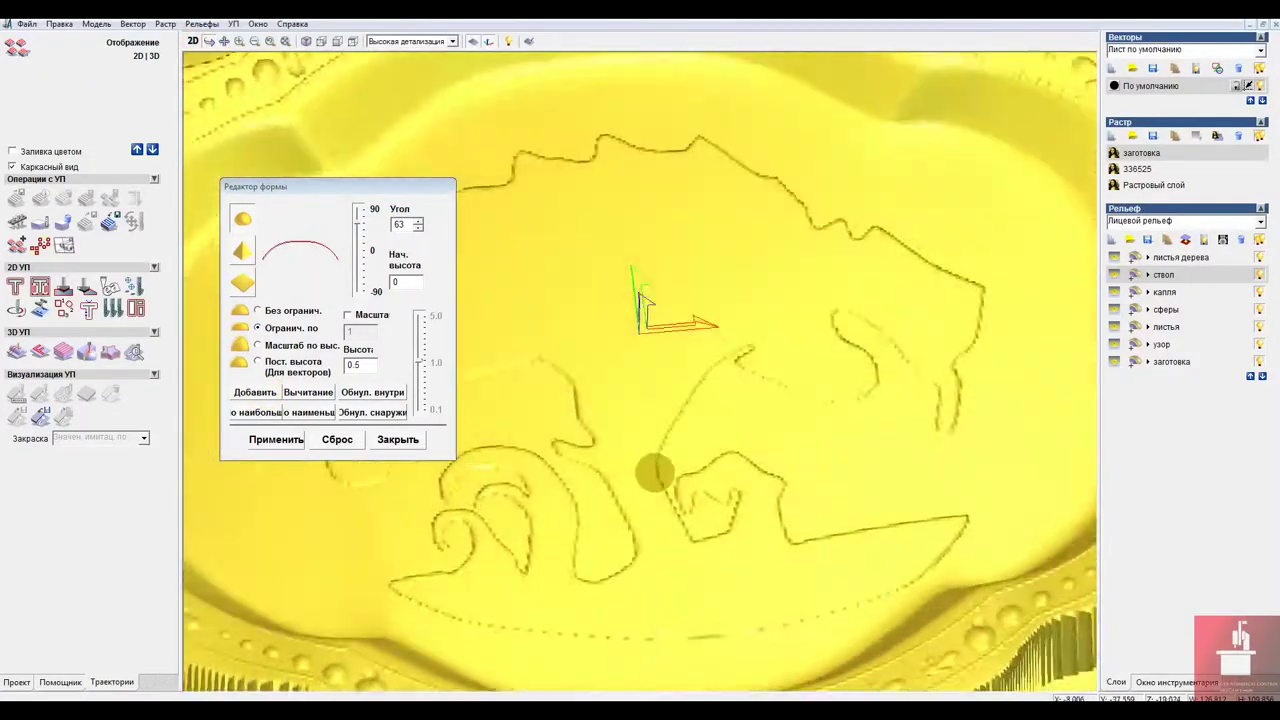
right_drag(654, 471, 649, 531)
drag(668, 502, 717, 333)
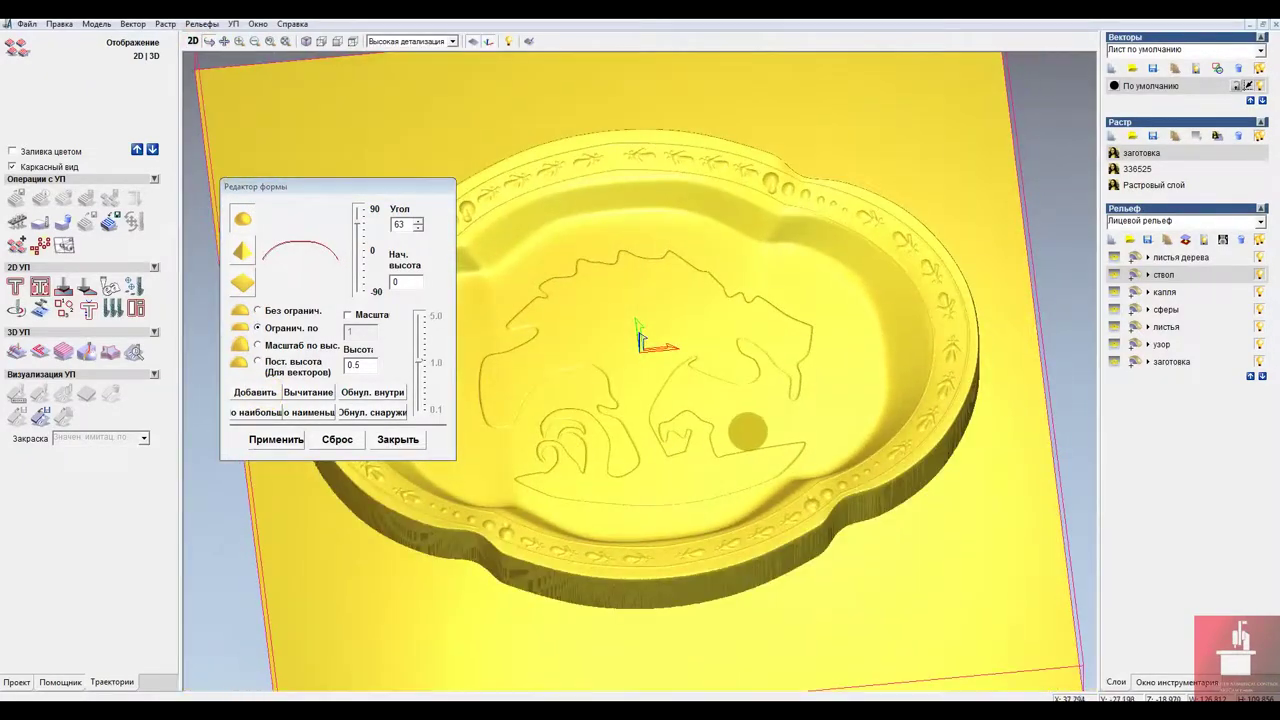
Close the shape editor, check the relief layers by toggling their visibility, leave them all shown, and save the model.
click(1258, 274)
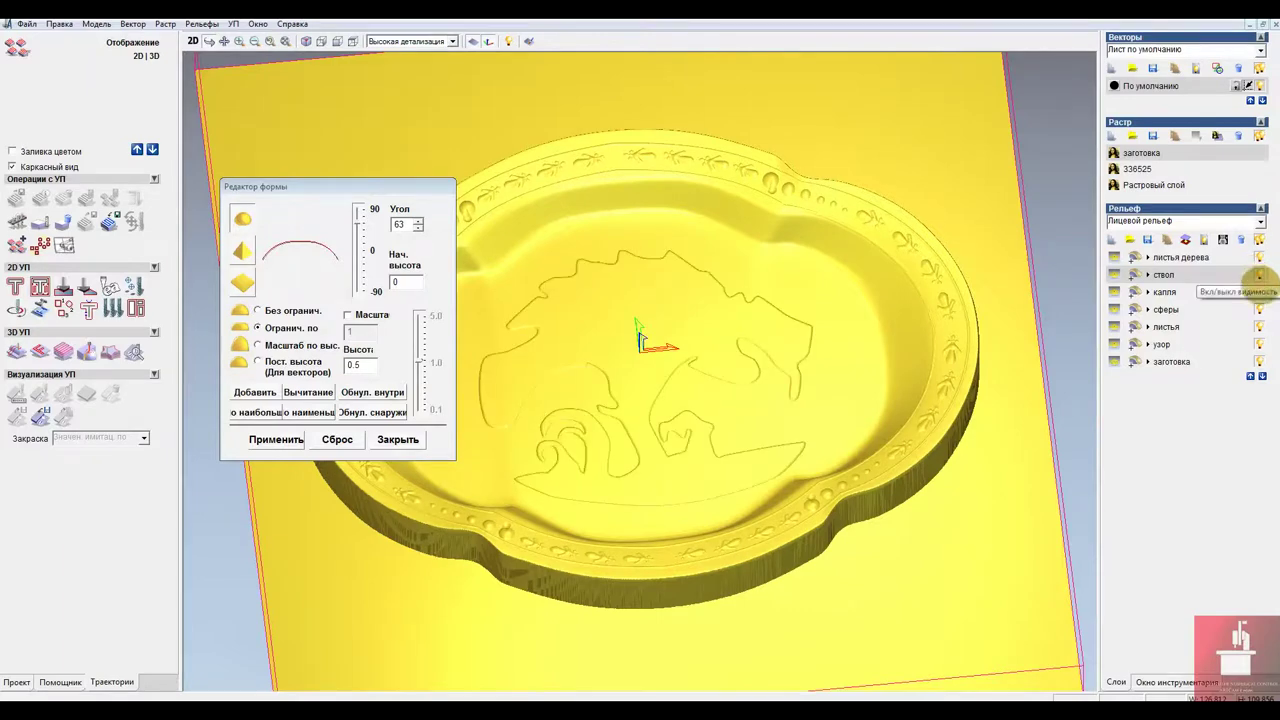
click(1258, 292)
click(398, 439)
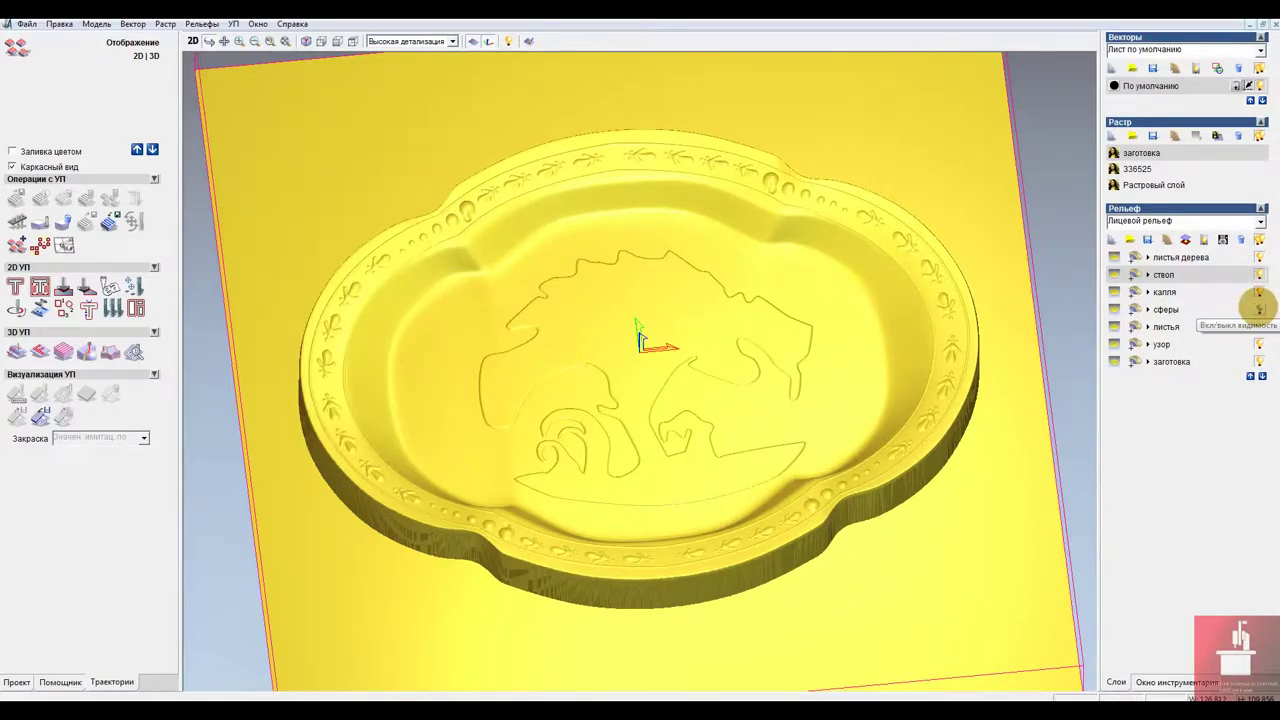
click(1259, 326)
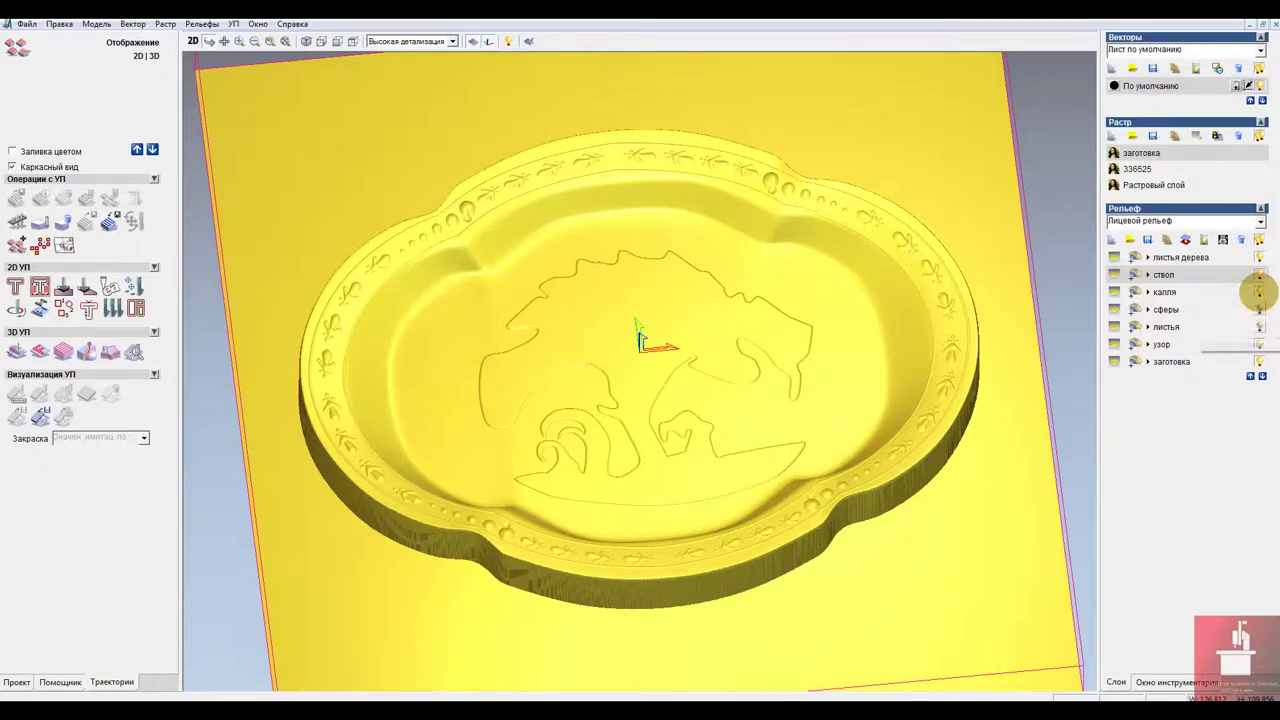
click(1259, 292)
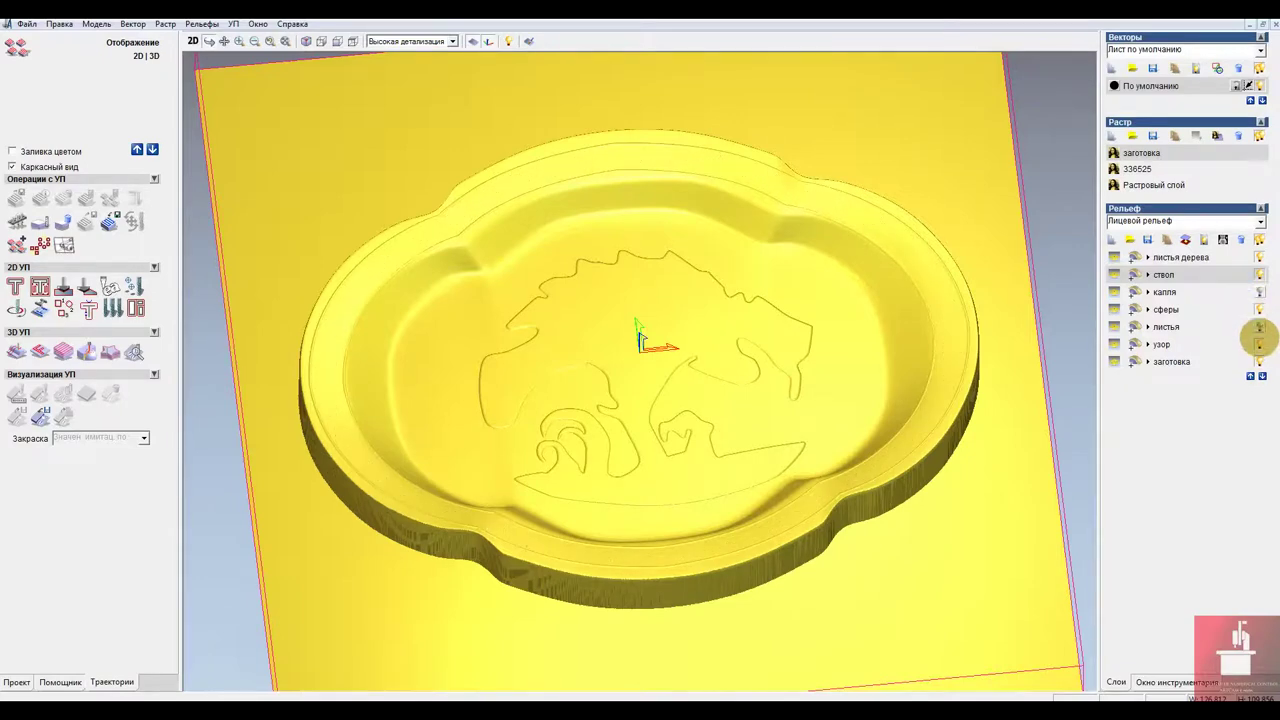
click(1259, 326)
click(1166, 309)
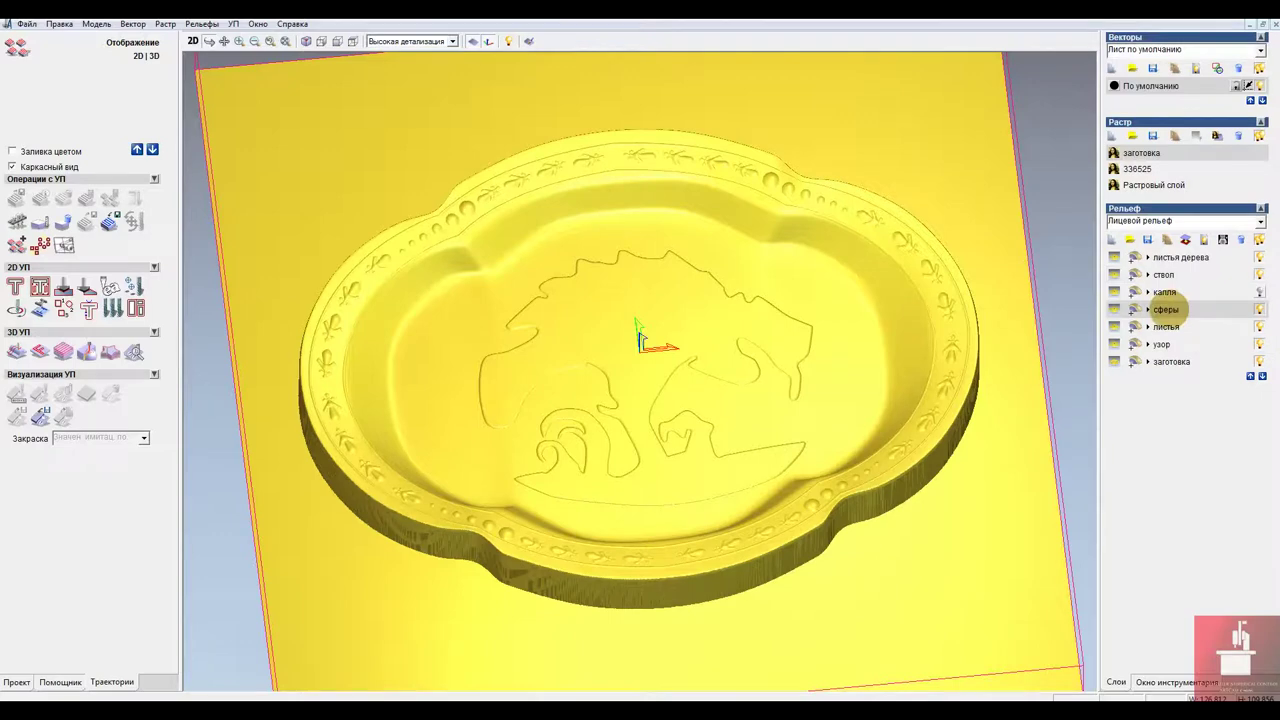
drag(720, 410, 711, 376)
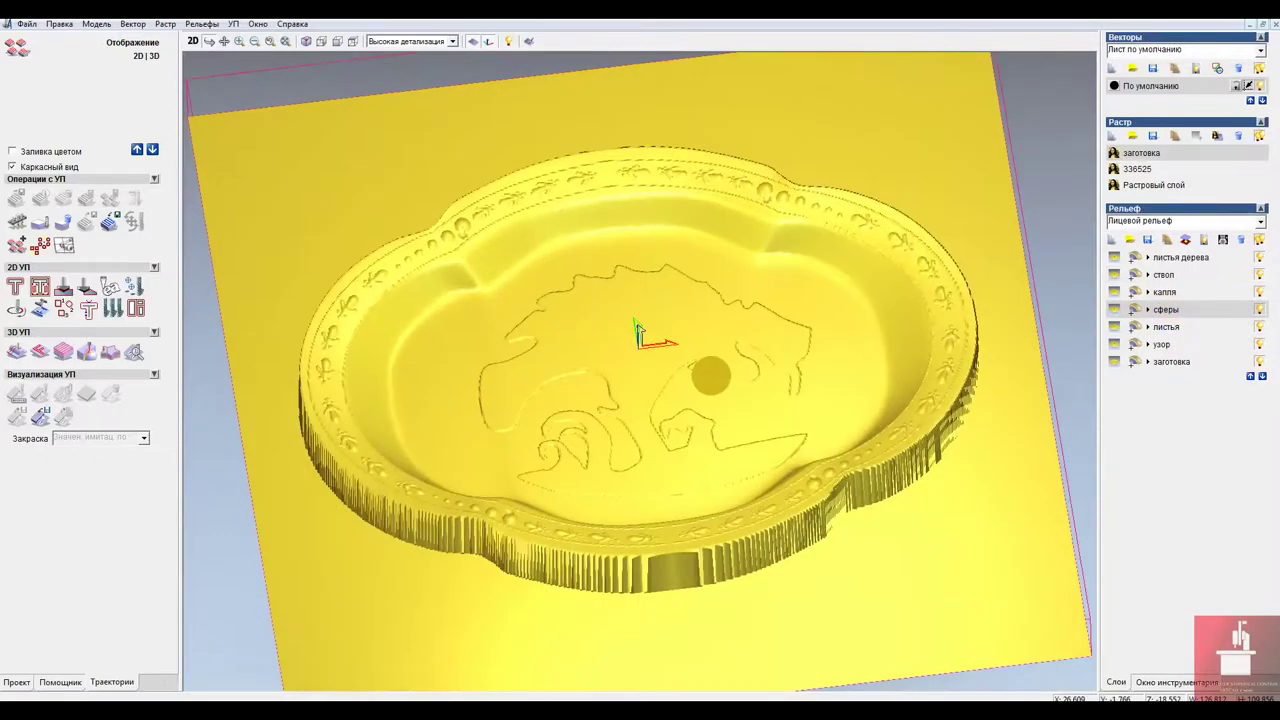
key(ctrl+s)
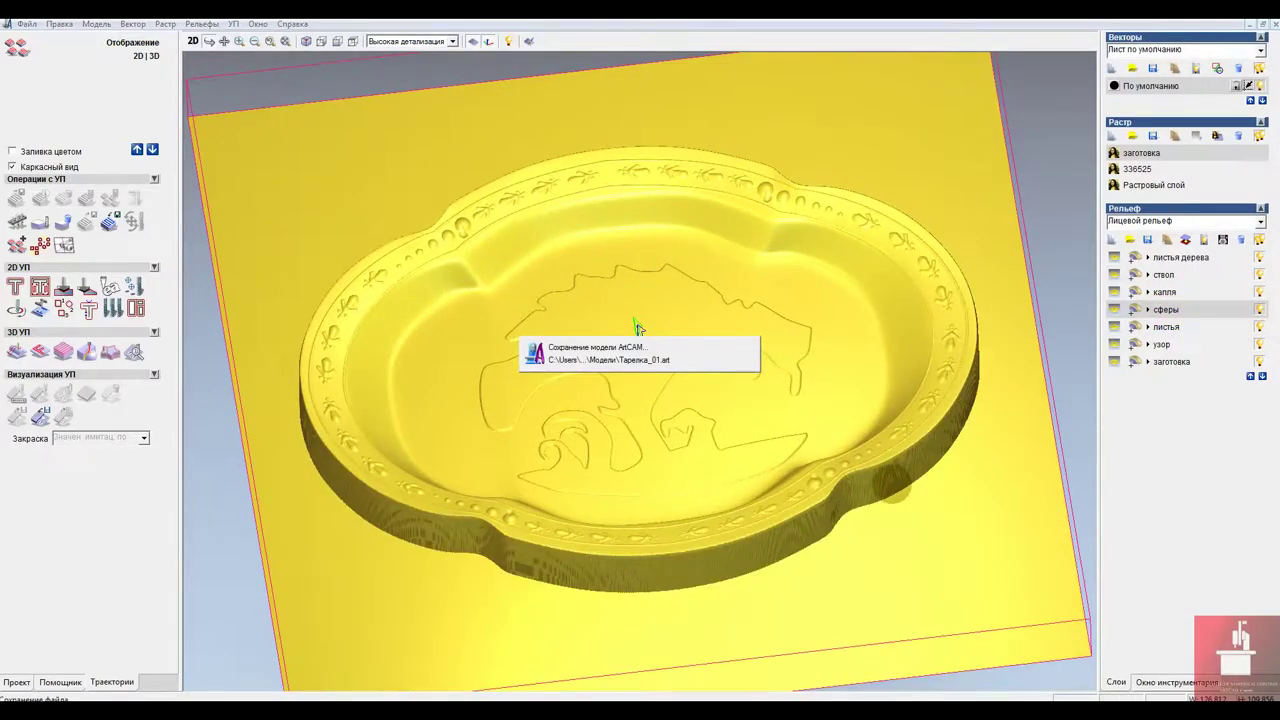
Activate the relief layer листья дерева and select all foliage gap vectors in the crown, between the branches and near the trunk base.
click(194, 42)
click(1170, 272)
click(1174, 259)
click(692, 284)
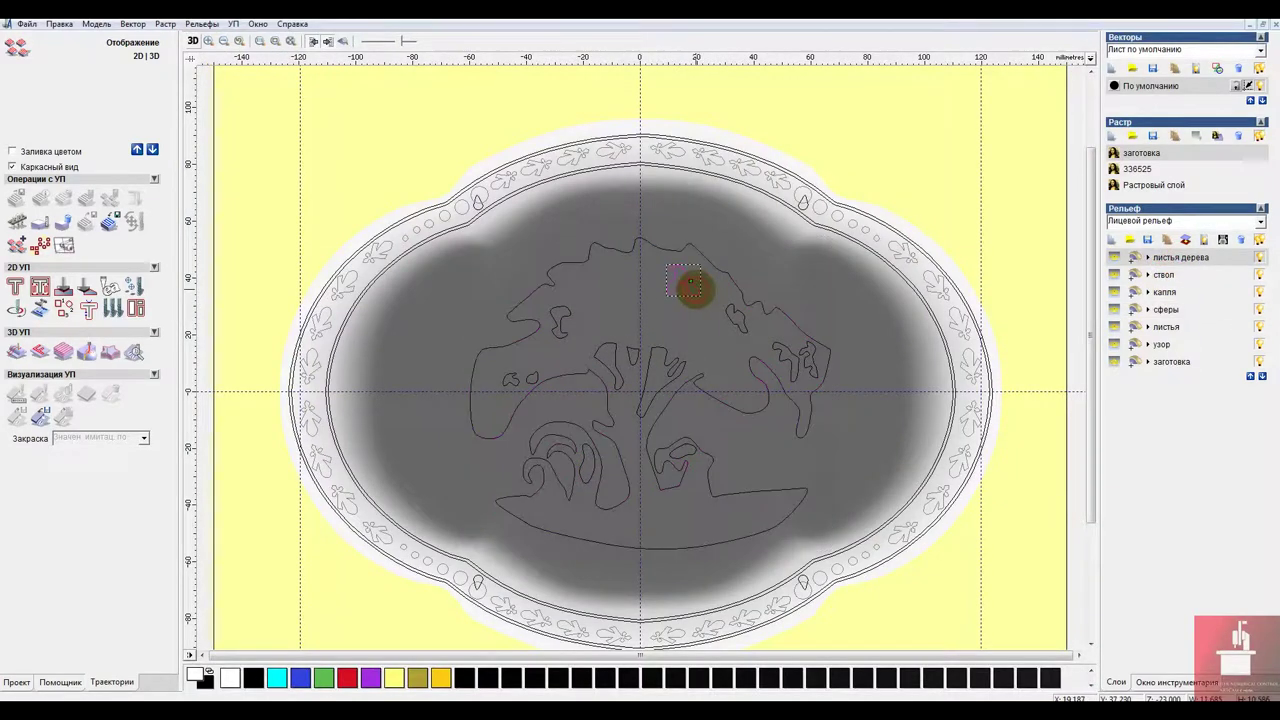
shift+click(568, 325)
shift+click(511, 384)
shift+click(539, 384)
shift+click(746, 331)
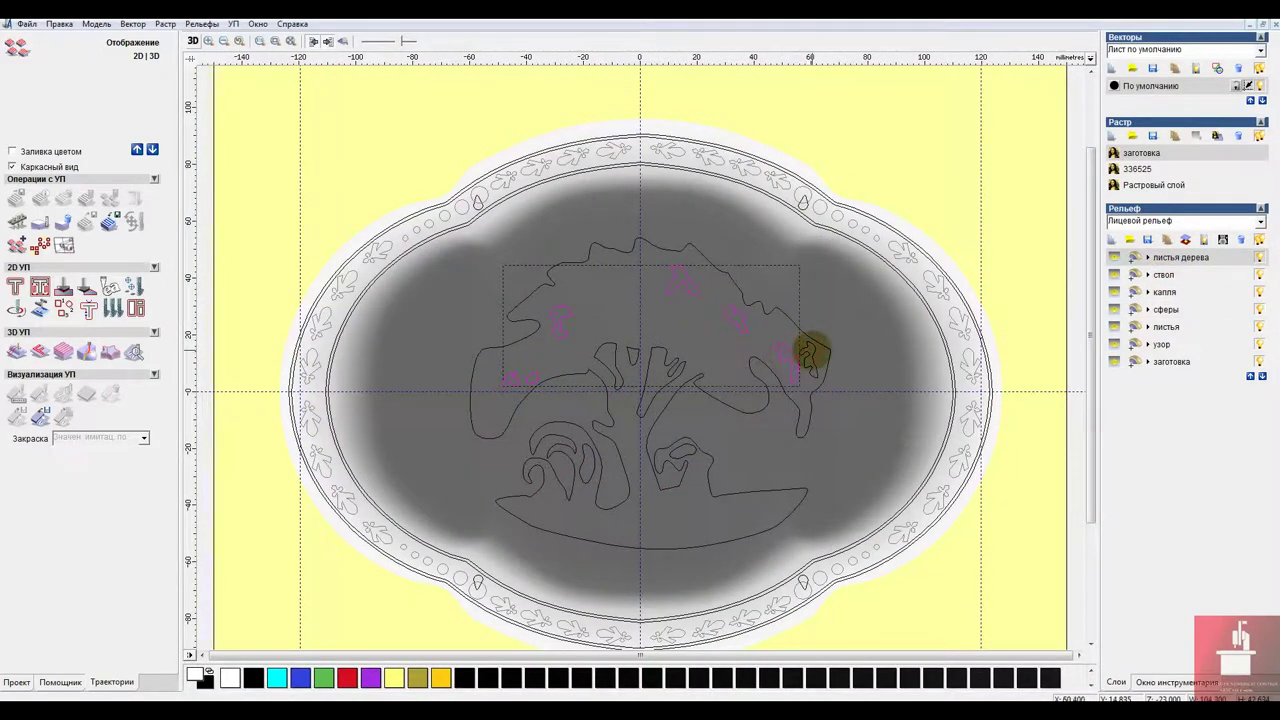
shift+click(810, 354)
shift+click(668, 359)
shift+click(673, 465)
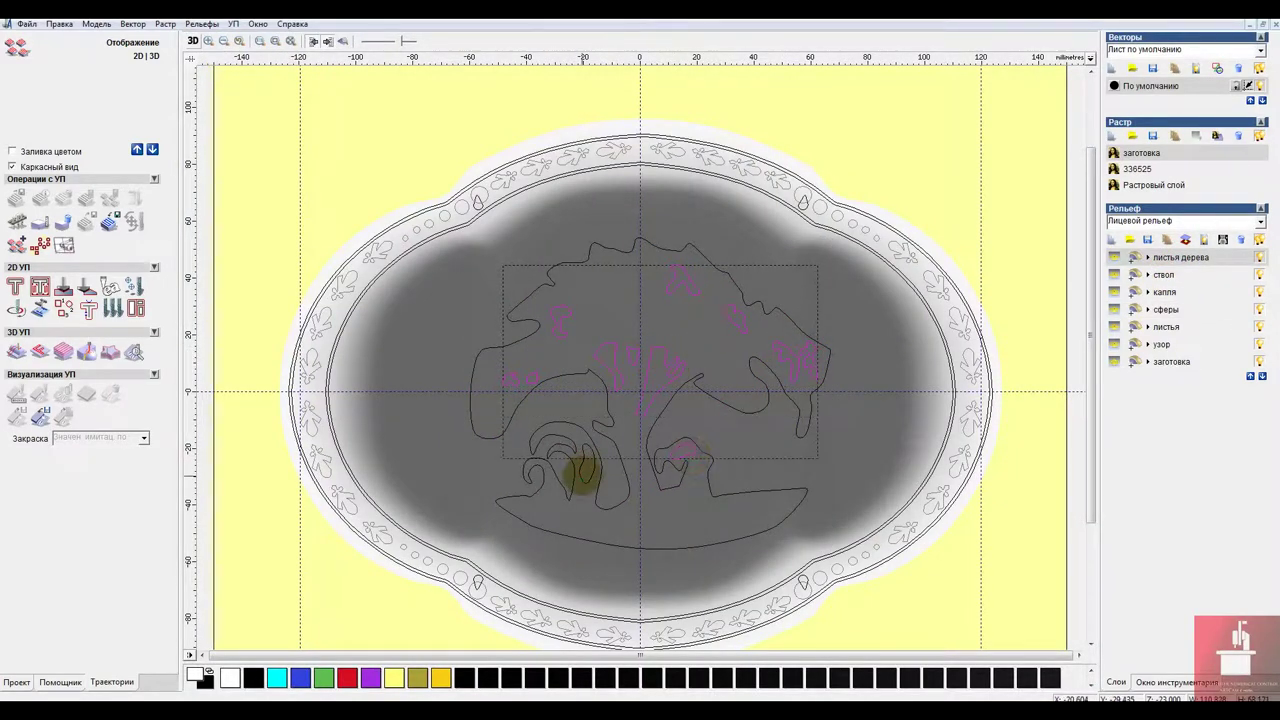
shift+click(584, 475)
Add the selected gaps as a round relief with a 45° angle and height limited to 0.5 mm, and inspect it in 3D.
double_click(607, 345)
click(242, 218)
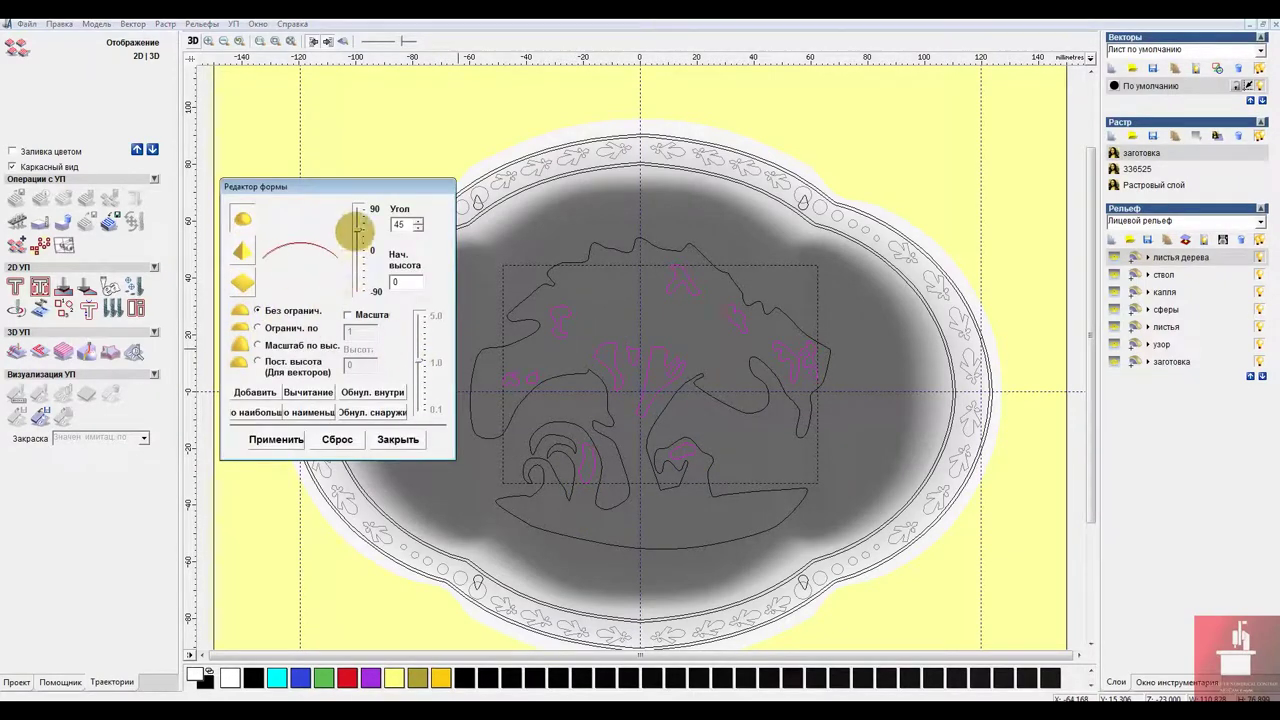
click(258, 328)
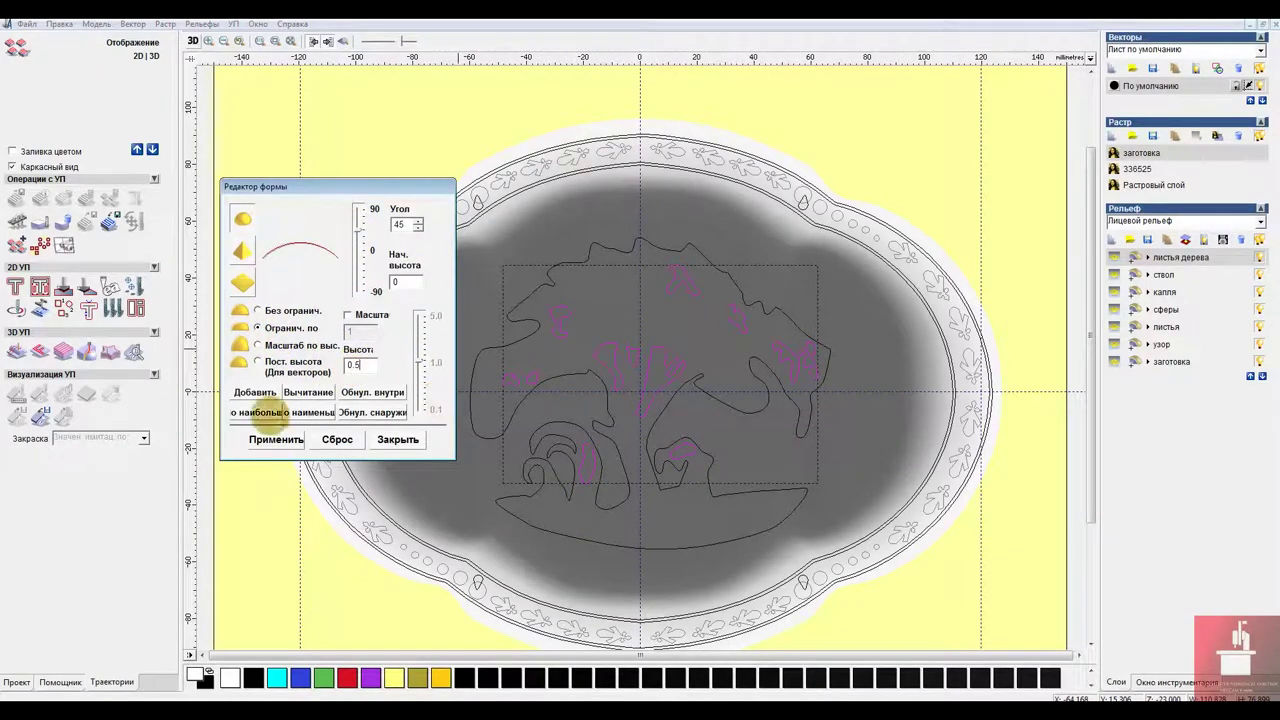
click(193, 41)
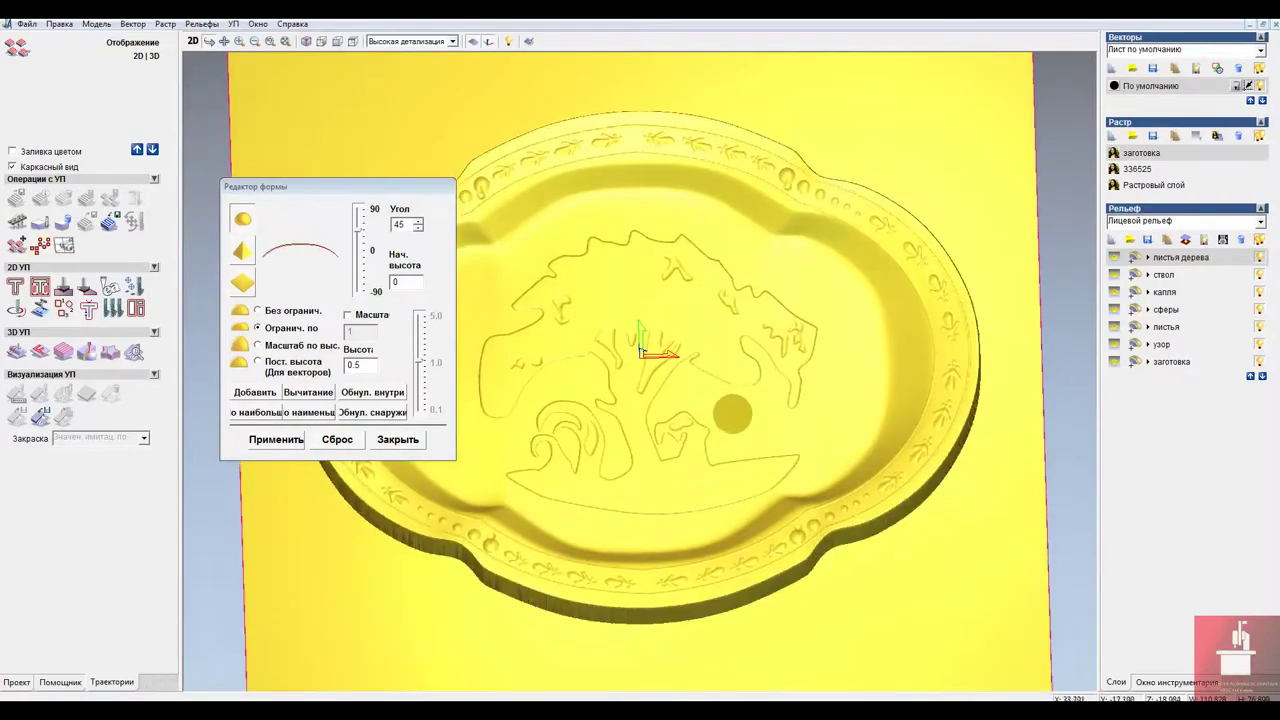
drag(733, 414, 769, 286)
drag(769, 403, 780, 366)
scroll(770, 410, up, 2)
drag(759, 438, 794, 411)
scroll(745, 447, down, 2)
click(409, 443)
Group the selected foliage gap vectors in the 2D view.
click(192, 42)
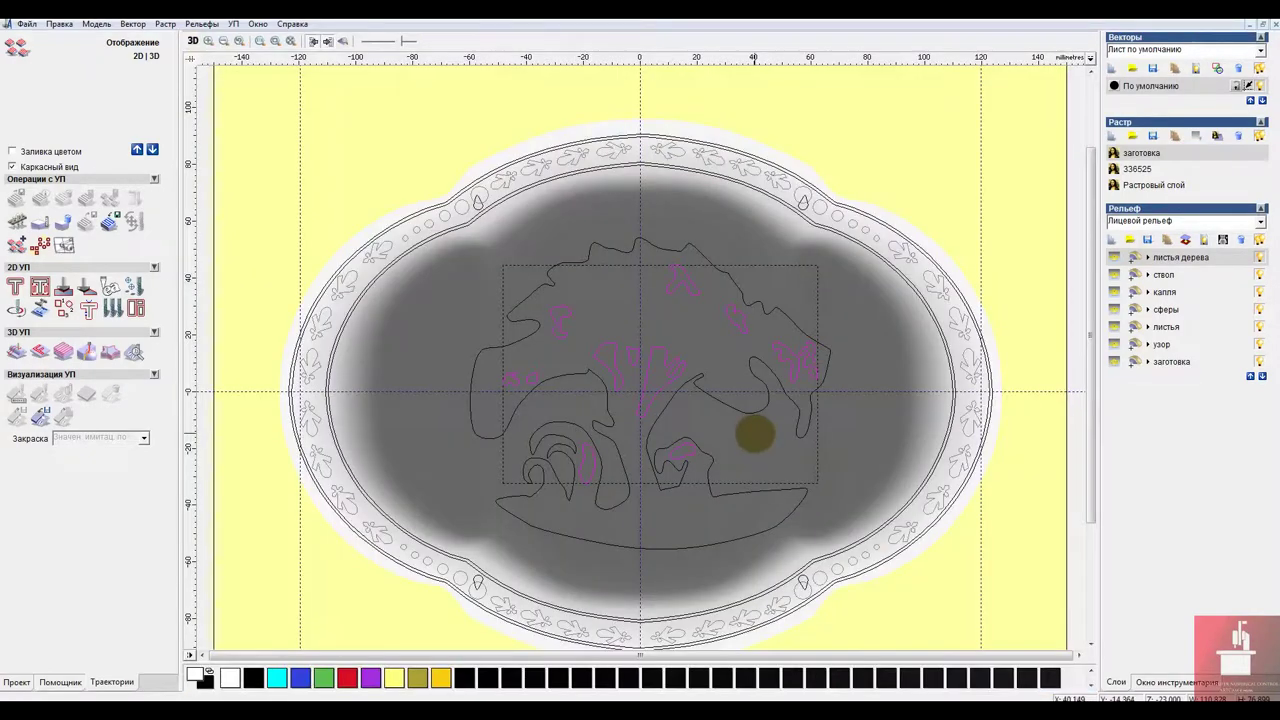
click(64, 681)
click(16, 351)
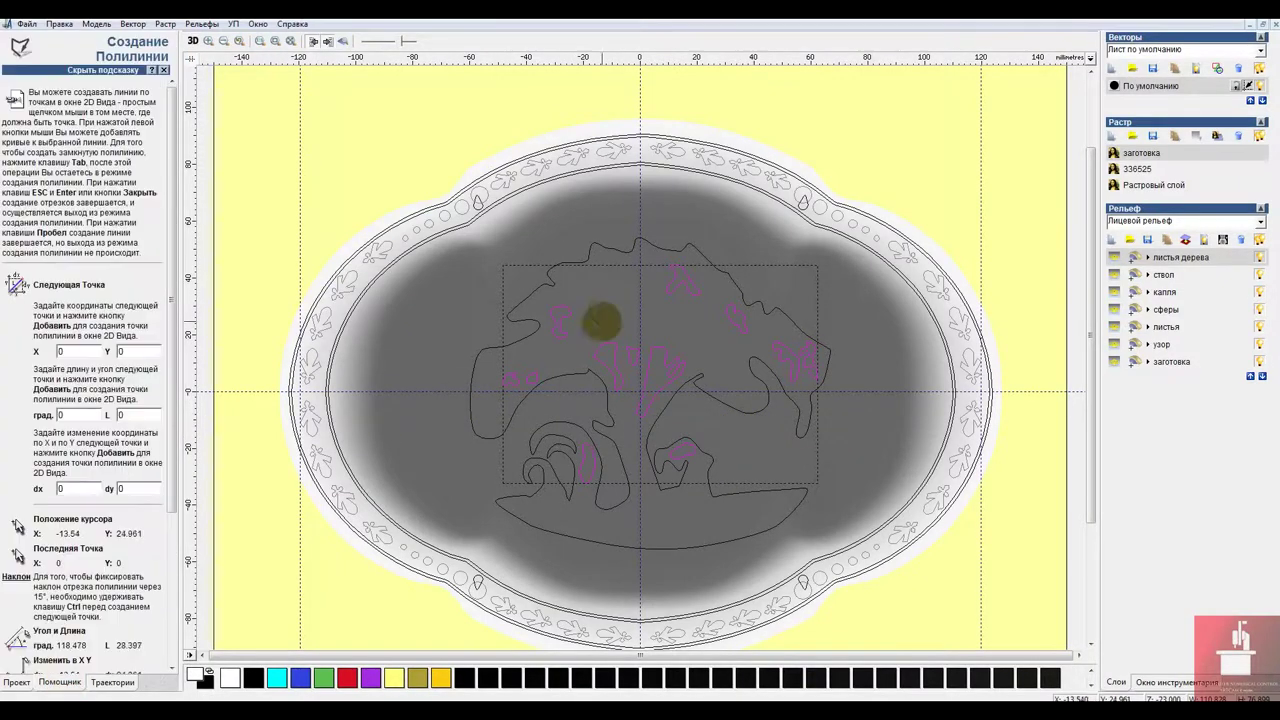
key(Escape)
right_click(611, 340)
click(660, 490)
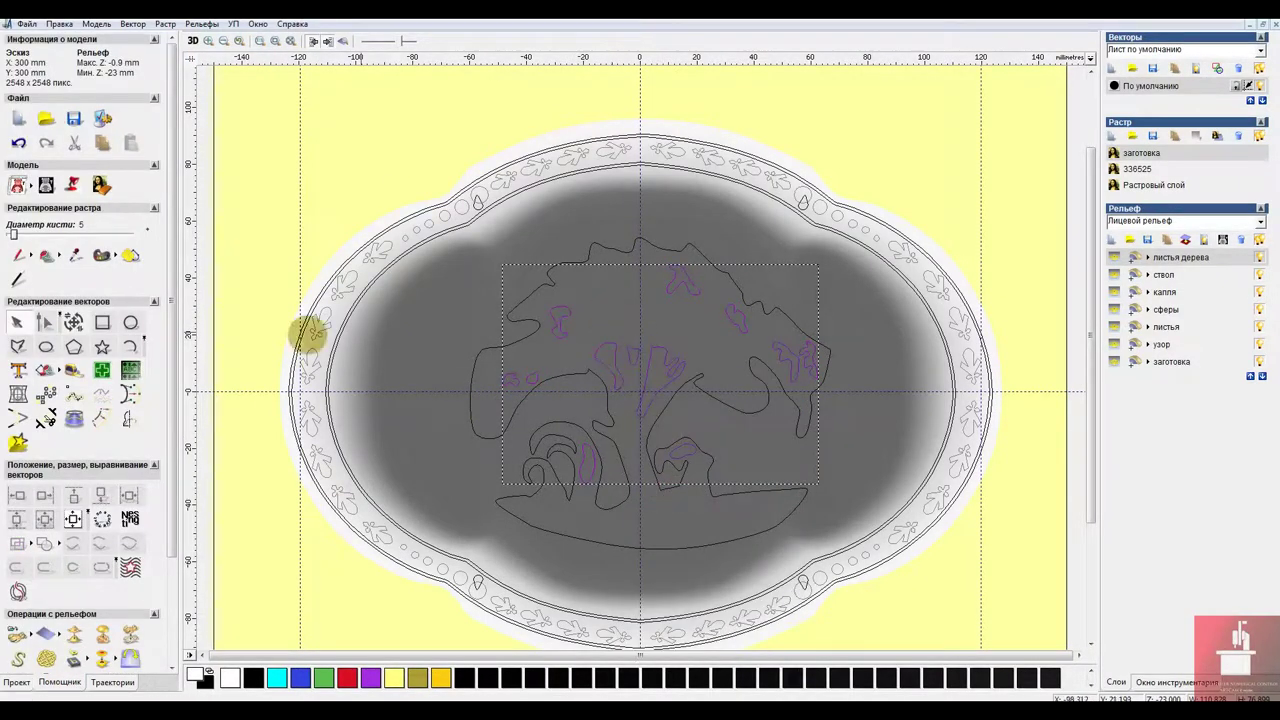
Draw a small closed jagged polyline about 5 mm wide and 9 mm tall in the upper middle of the tree crown.
click(19, 350)
click(208, 41)
click(620, 308)
click(652, 331)
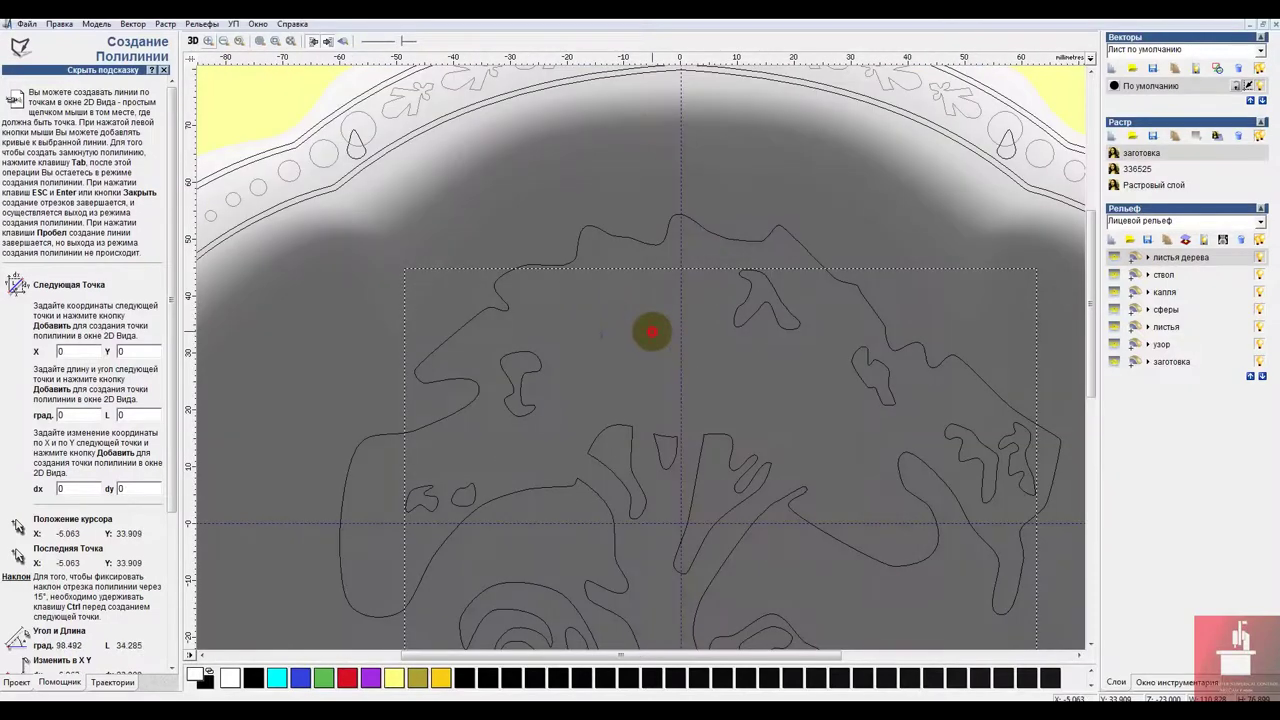
click(656, 317)
click(670, 319)
click(666, 331)
click(674, 344)
click(662, 355)
key(space)
Draw a second closed jagged polyline about 11 mm wide and 13 mm tall in the crown, left of the small one.
click(601, 322)
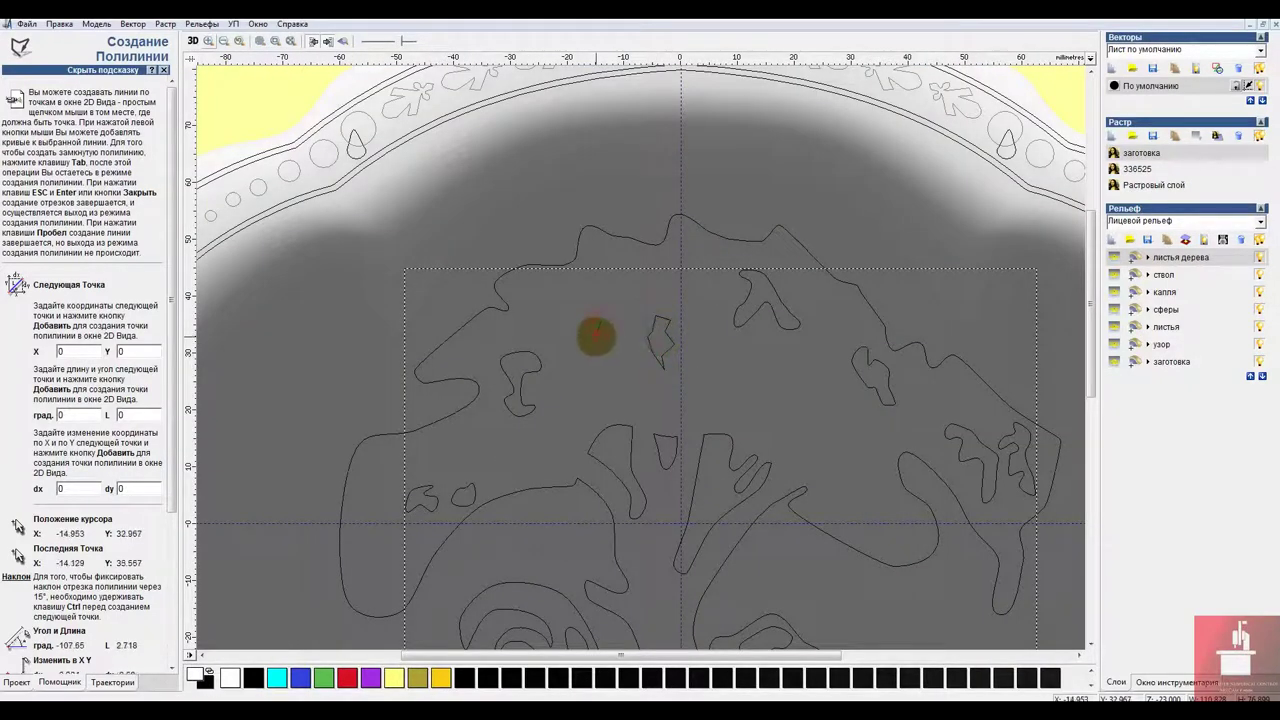
click(586, 346)
click(569, 388)
click(600, 395)
click(603, 373)
click(631, 366)
click(606, 356)
click(626, 331)
click(606, 337)
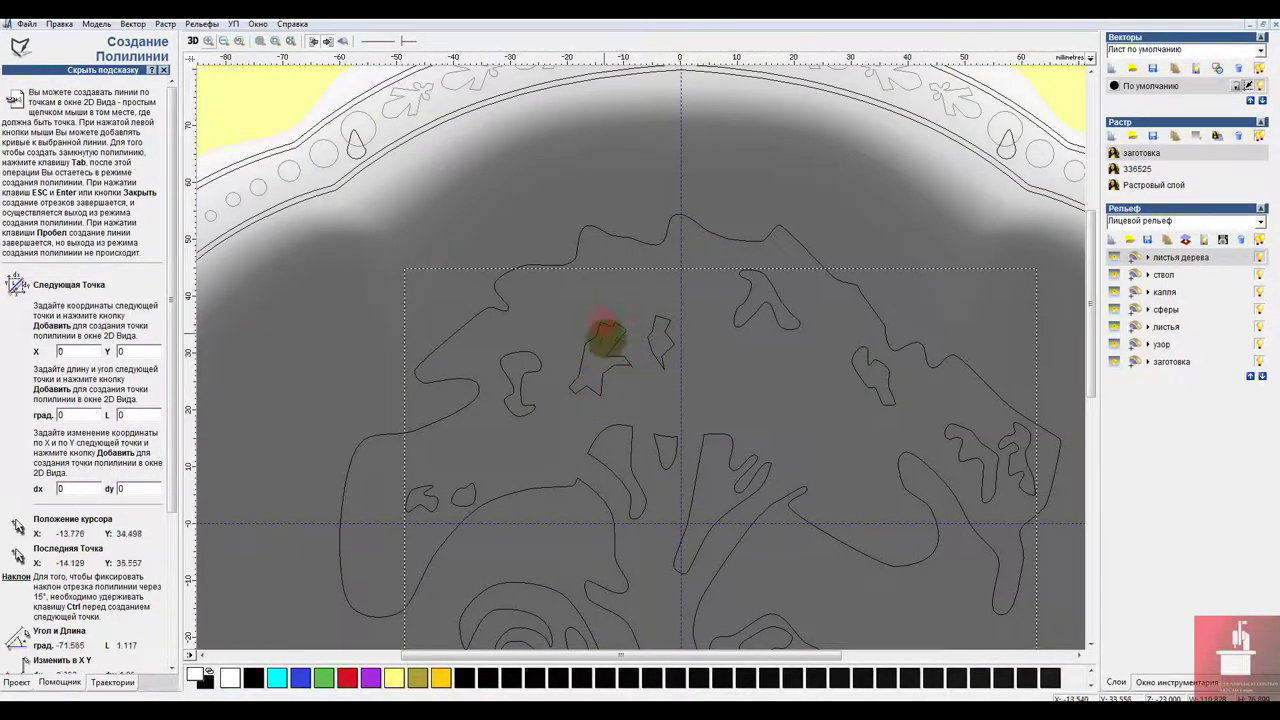
key(space)
key(Escape)
Smooth all nodes of the larger new crown polyline into curves.
click(591, 339)
key(n)
drag(549, 311, 648, 456)
right_click(668, 442)
click(731, 592)
click(660, 389)
click(631, 366)
scroll(627, 366, up, 4)
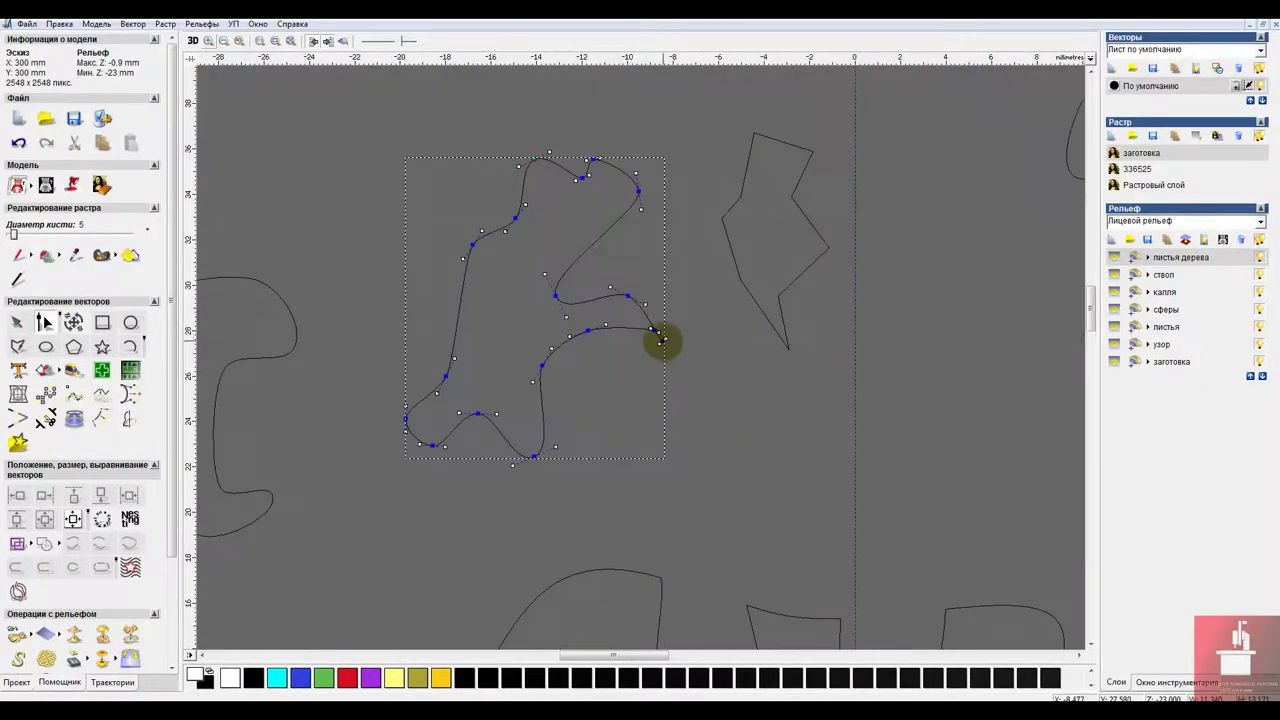
Adjust the curve at the right-hand tip of the larger new crown shape by moving its node.
drag(662, 342, 668, 324)
click(615, 262)
scroll(615, 262, down, 5)
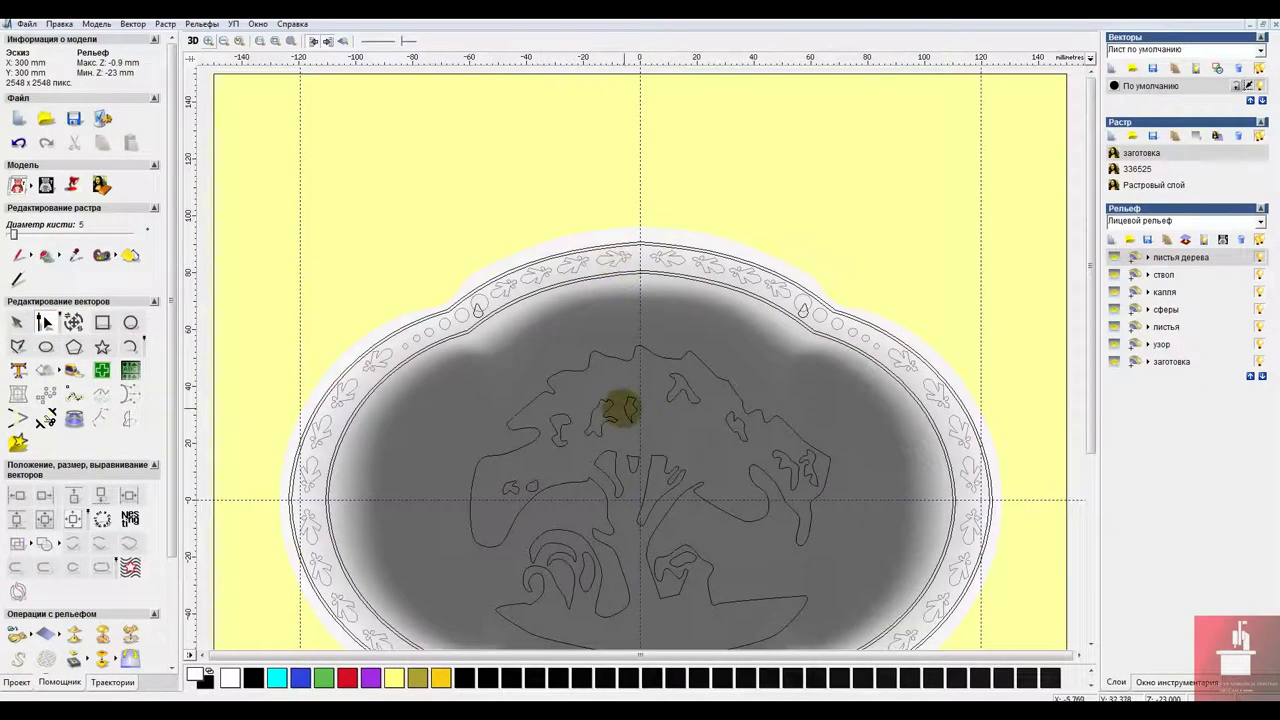
Smooth all nodes of the small new crown polyline into curves.
click(632, 406)
drag(646, 387, 606, 437)
right_click(606, 437)
click(654, 580)
click(17, 325)
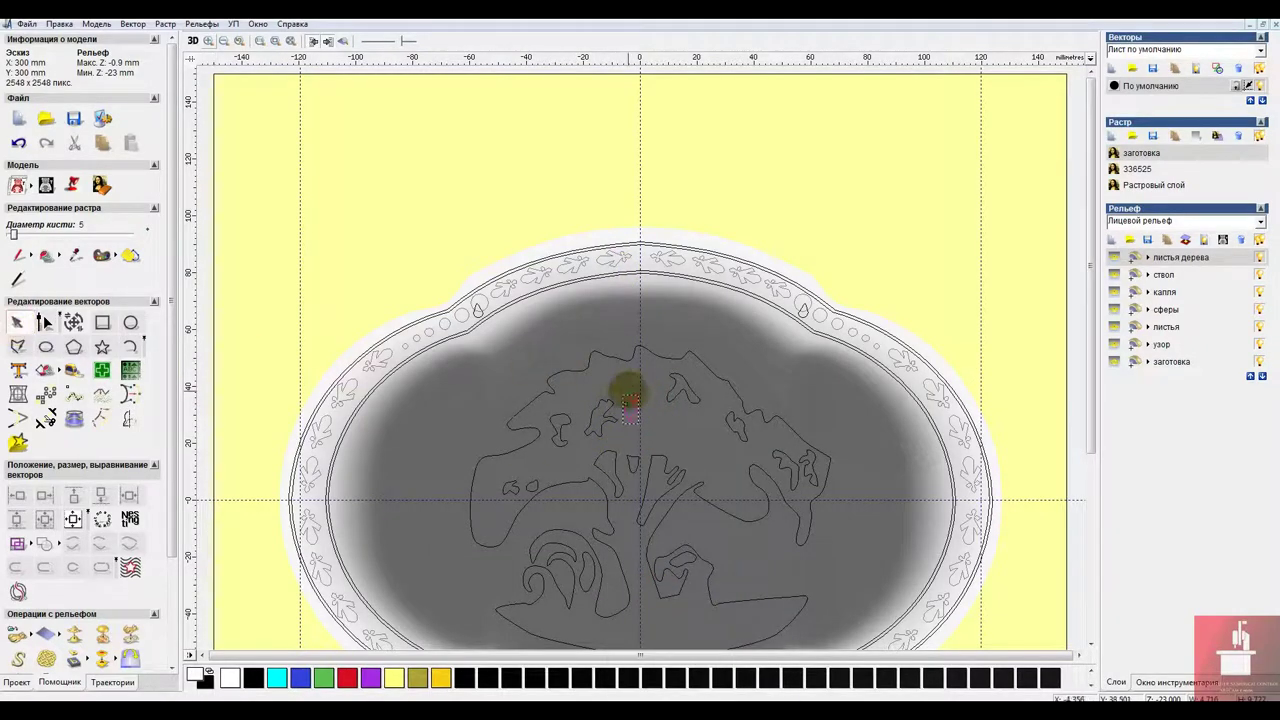
Rotate and move the small foliage shape near the crown's top centre and the larger one just left of the vertical centre line.
click(74, 323)
scroll(678, 395, up, 3)
drag(636, 221, 633, 246)
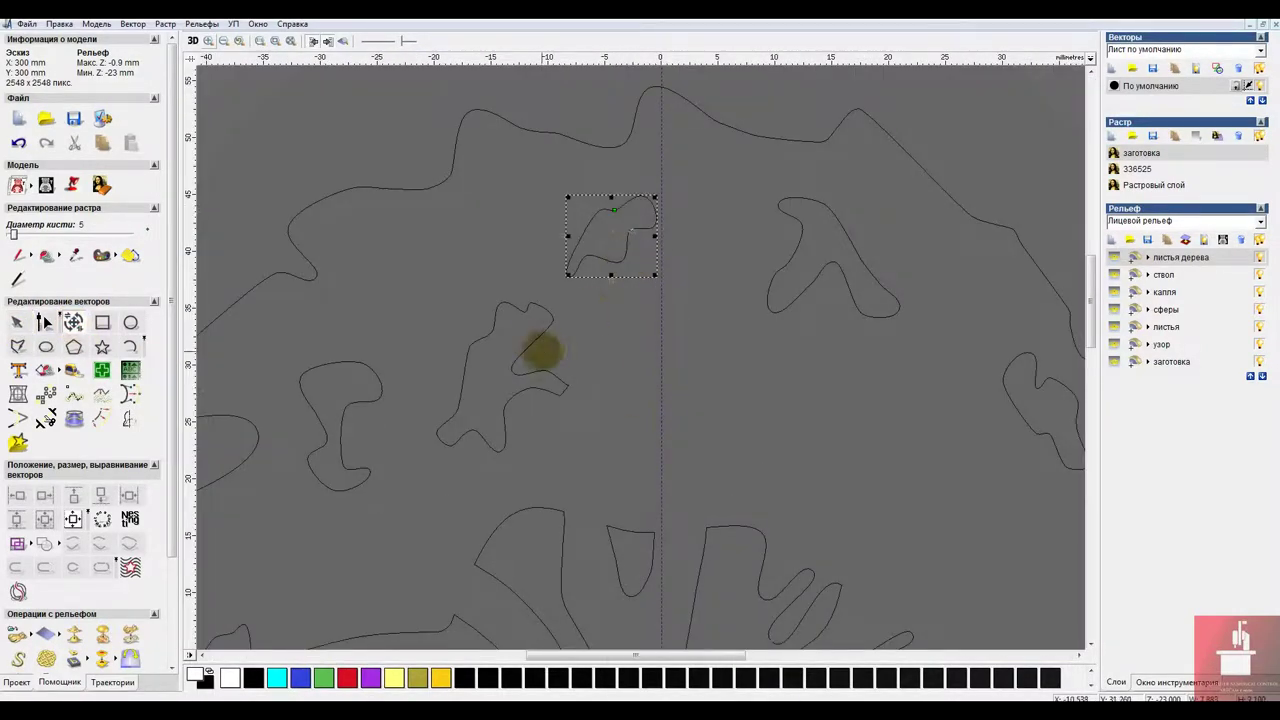
drag(527, 372, 540, 398)
drag(513, 333, 580, 360)
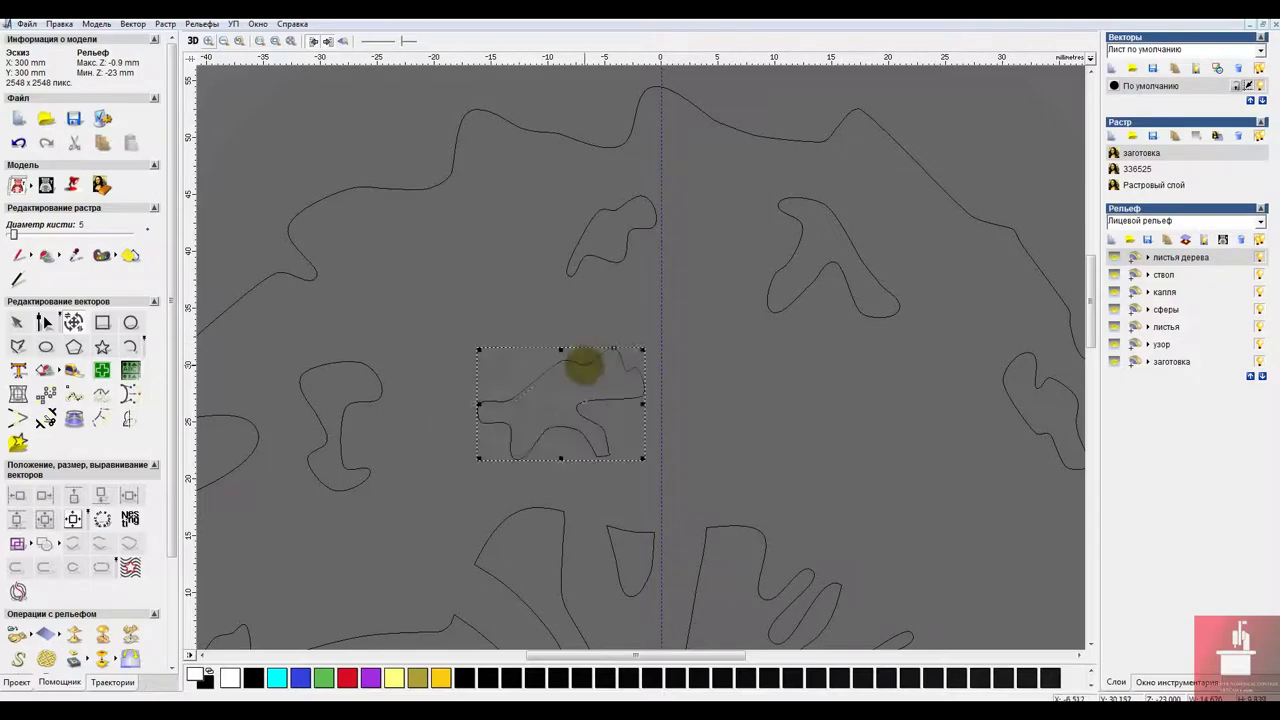
click(625, 350)
scroll(633, 370, down, 3)
Ungroup the existing foliage gap vectors and clear the selection.
click(512, 441)
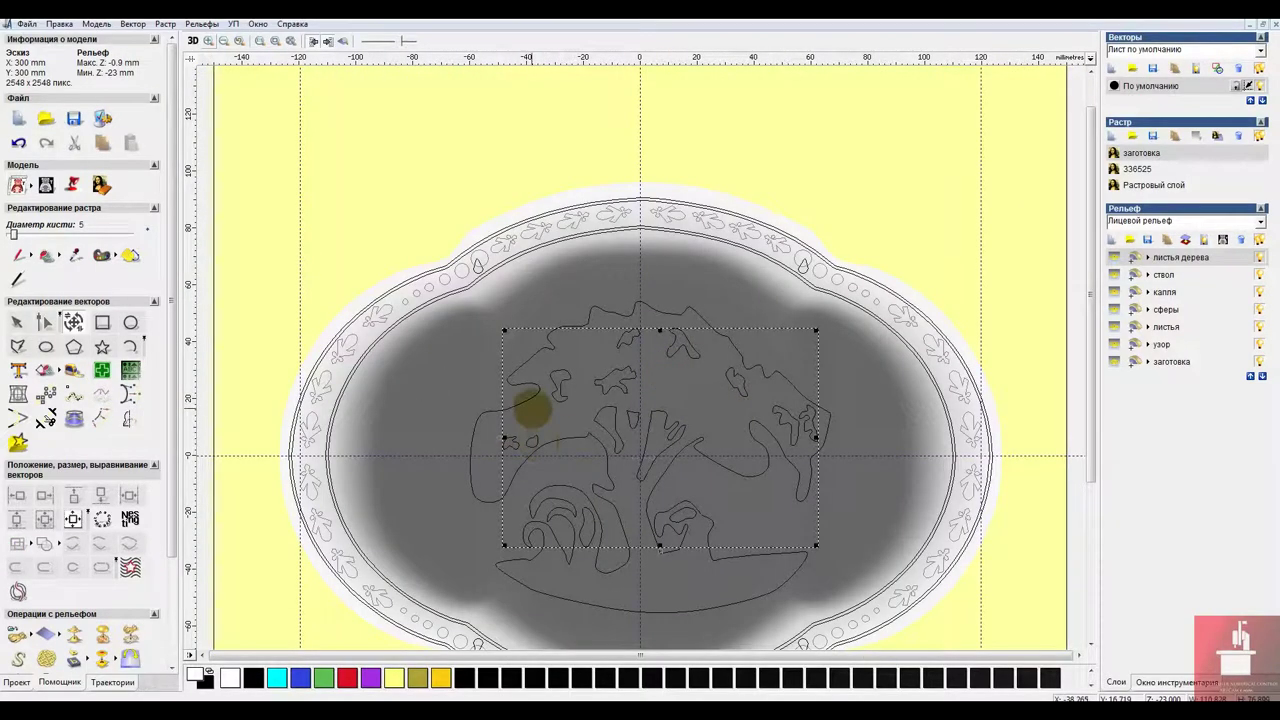
right_click(517, 443)
click(576, 297)
click(525, 424)
Copy the small foliage gap from the left branch and place the copy in the crown, right of the centre line.
click(511, 443)
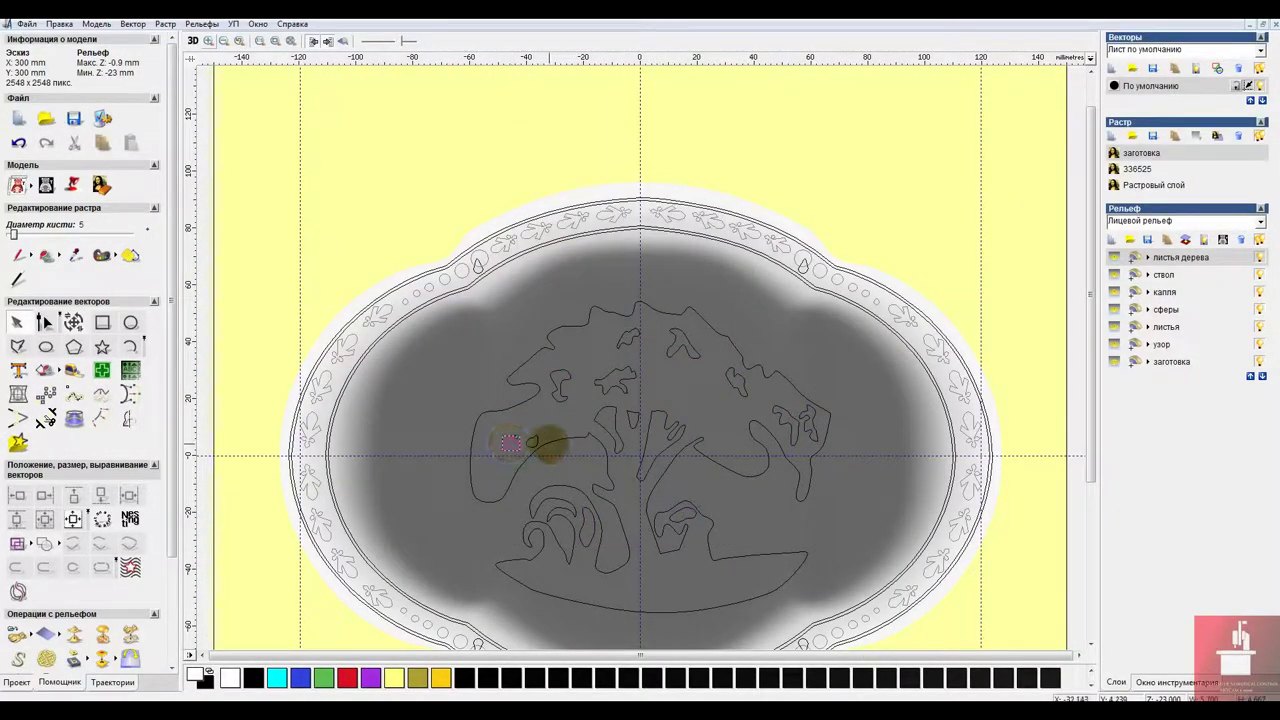
scroll(514, 443, up, 2)
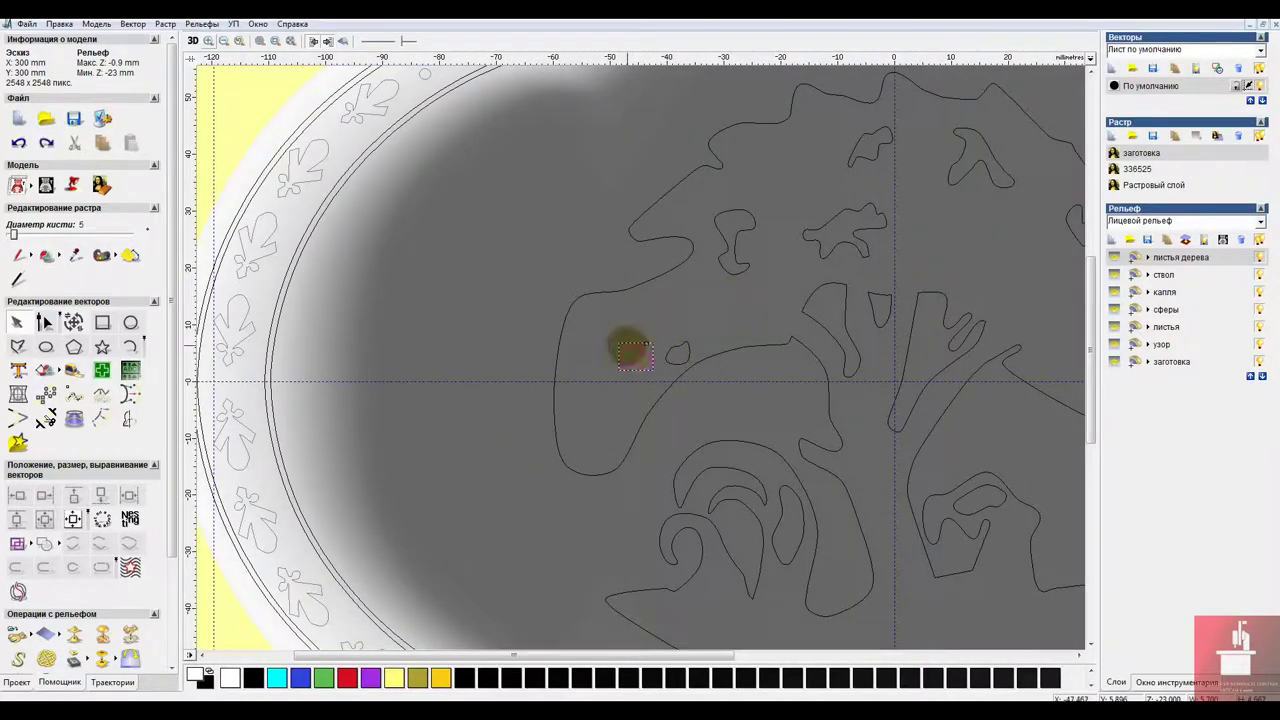
drag(665, 316, 977, 264)
scroll(977, 268, down, 2)
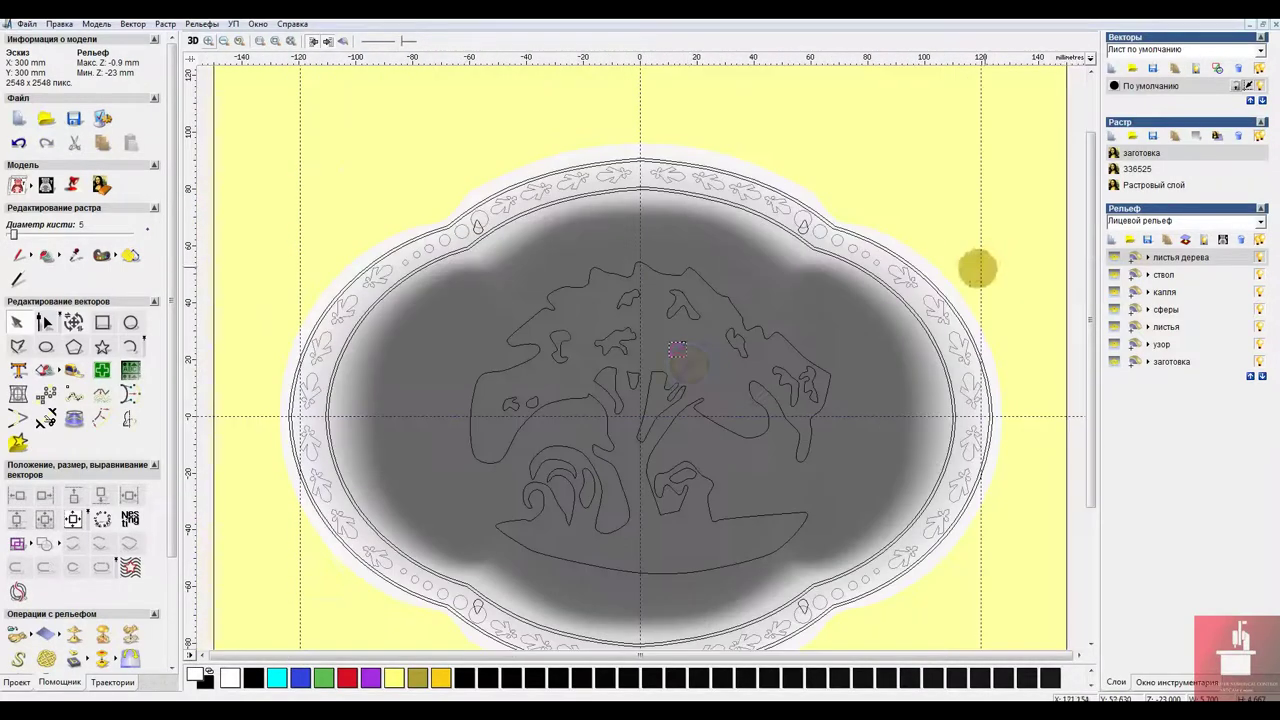
scroll(677, 349, up, 4)
scroll(737, 443, down, 4)
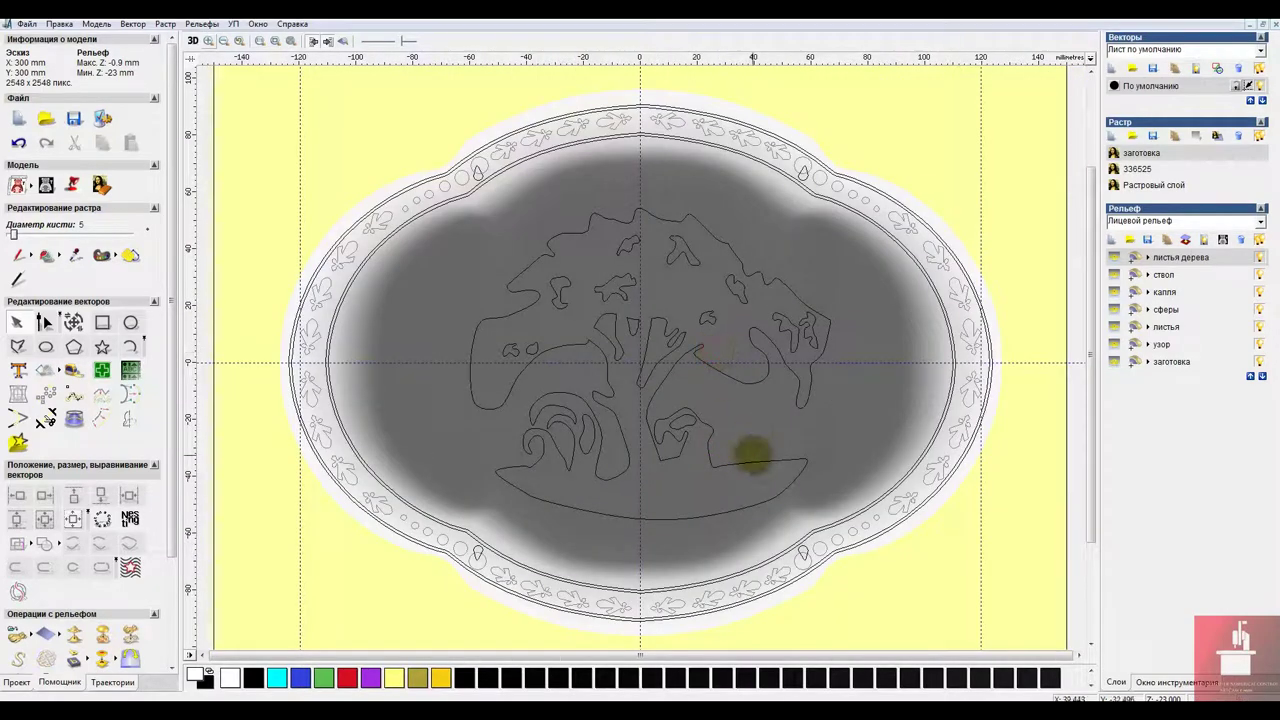
Select all foliage gap vectors in the crown, between the branches and in the lower foliage, and group them.
click(517, 355)
shift+click(566, 303)
shift+click(537, 346)
shift+click(585, 421)
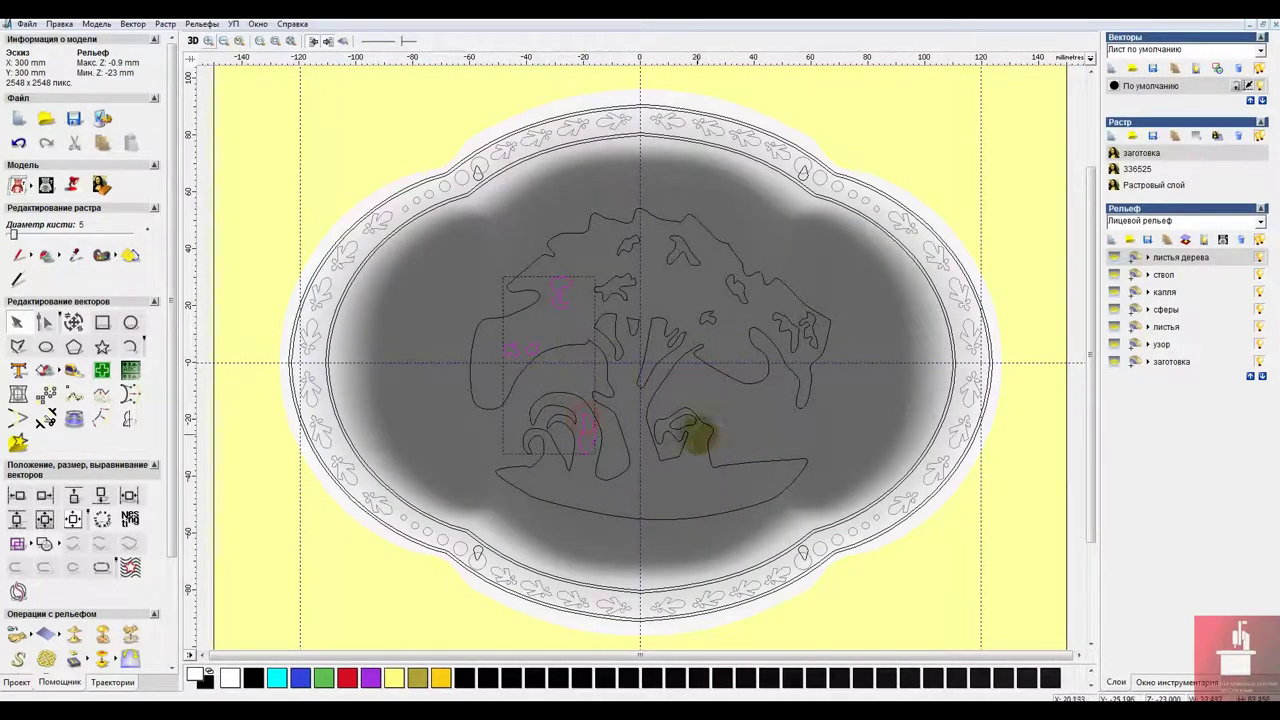
shift+click(696, 433)
shift+click(709, 317)
shift+click(745, 302)
shift+click(683, 261)
shift+click(630, 246)
shift+click(625, 280)
shift+click(618, 338)
shift+click(632, 332)
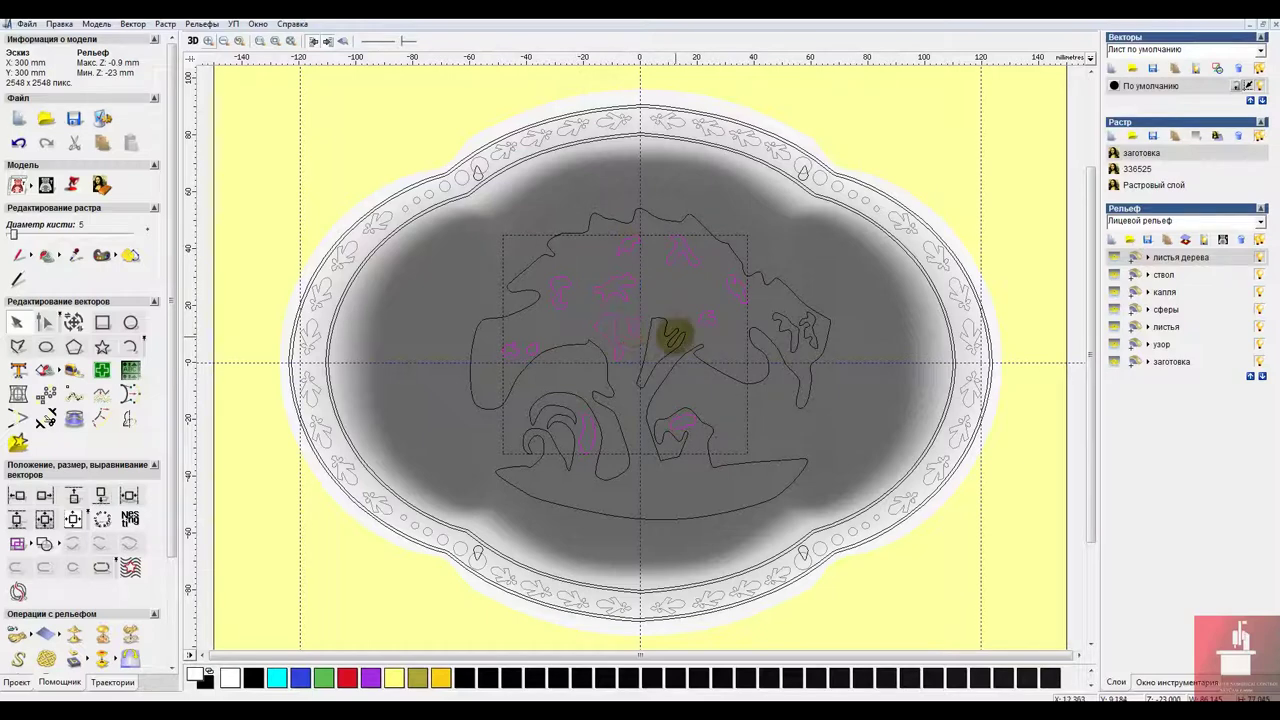
shift+click(676, 337)
shift+click(784, 331)
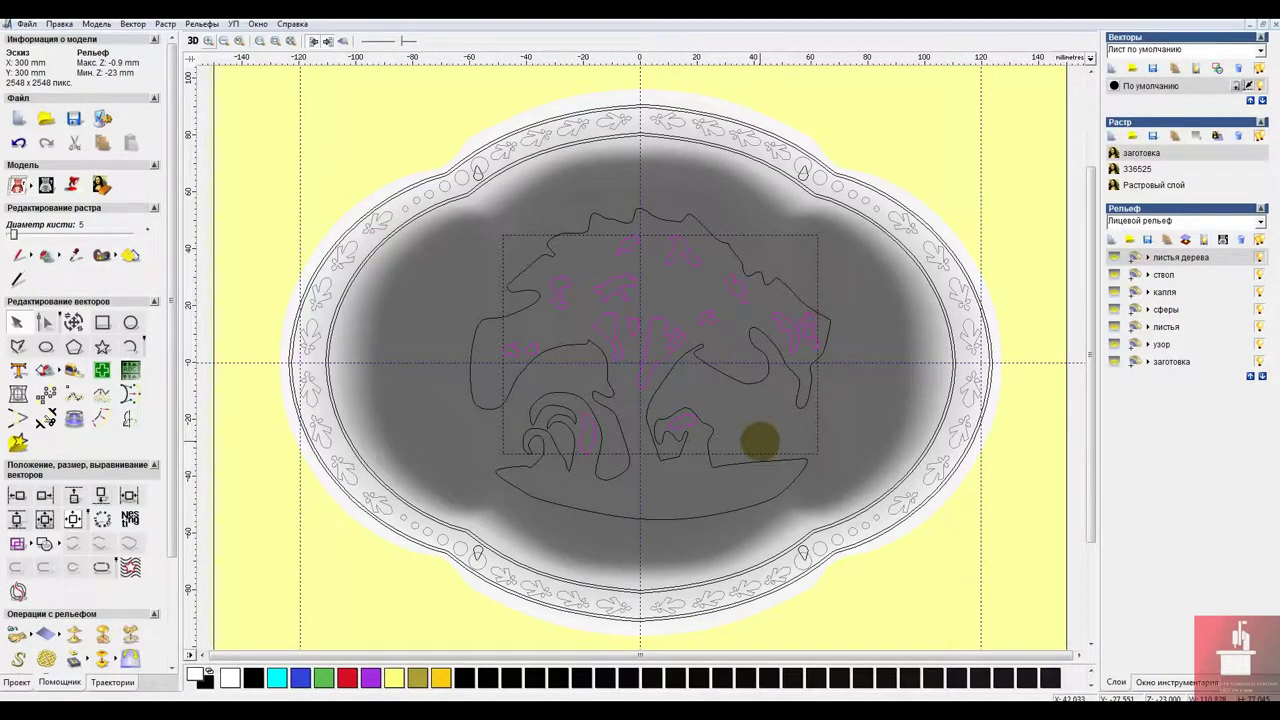
right_click(717, 325)
click(787, 476)
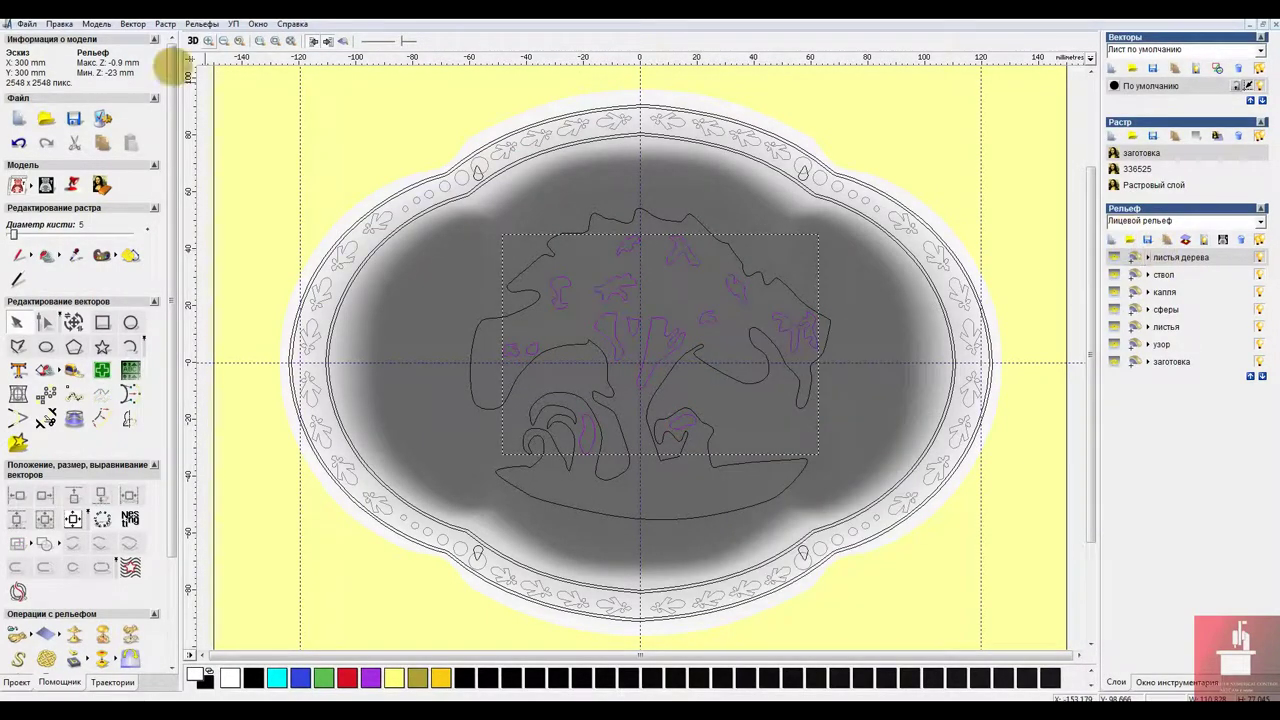
Subtract the grouped gap vectors from the relief with a round profile limited to height 0.5 at a 59° angle, checking in 3D.
click(193, 41)
click(207, 26)
click(231, 156)
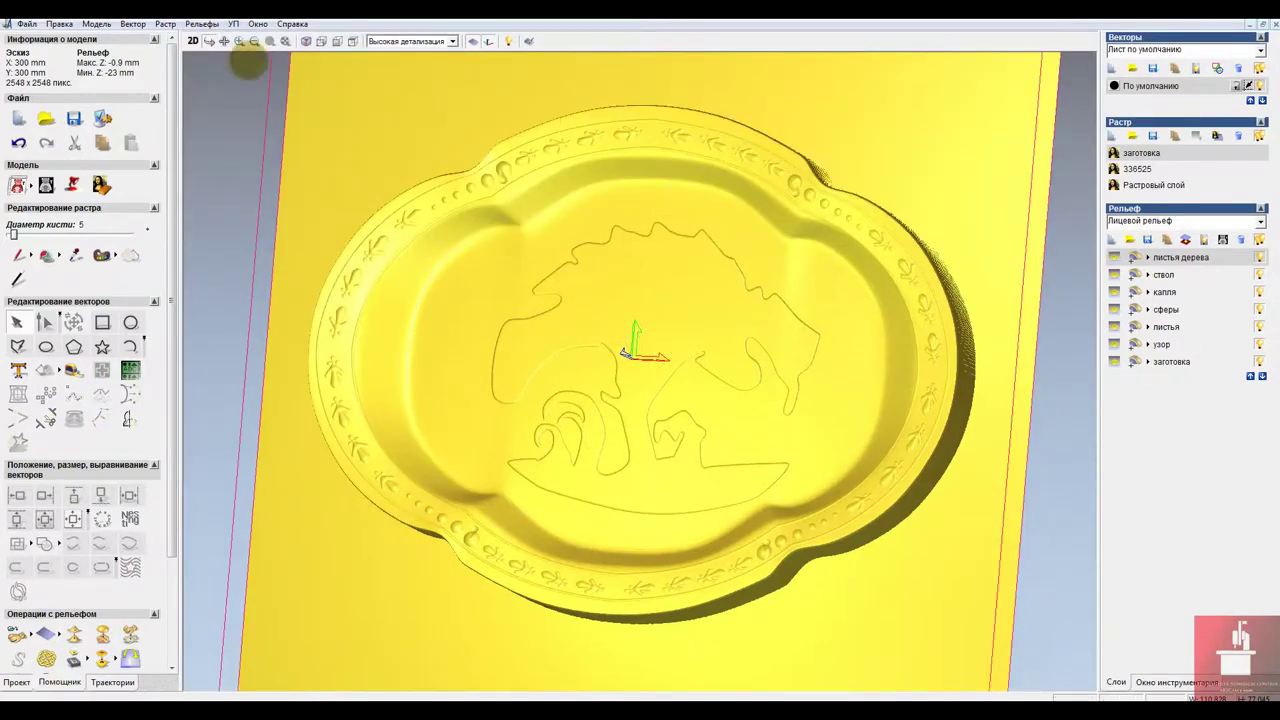
click(191, 42)
double_click(681, 343)
click(250, 223)
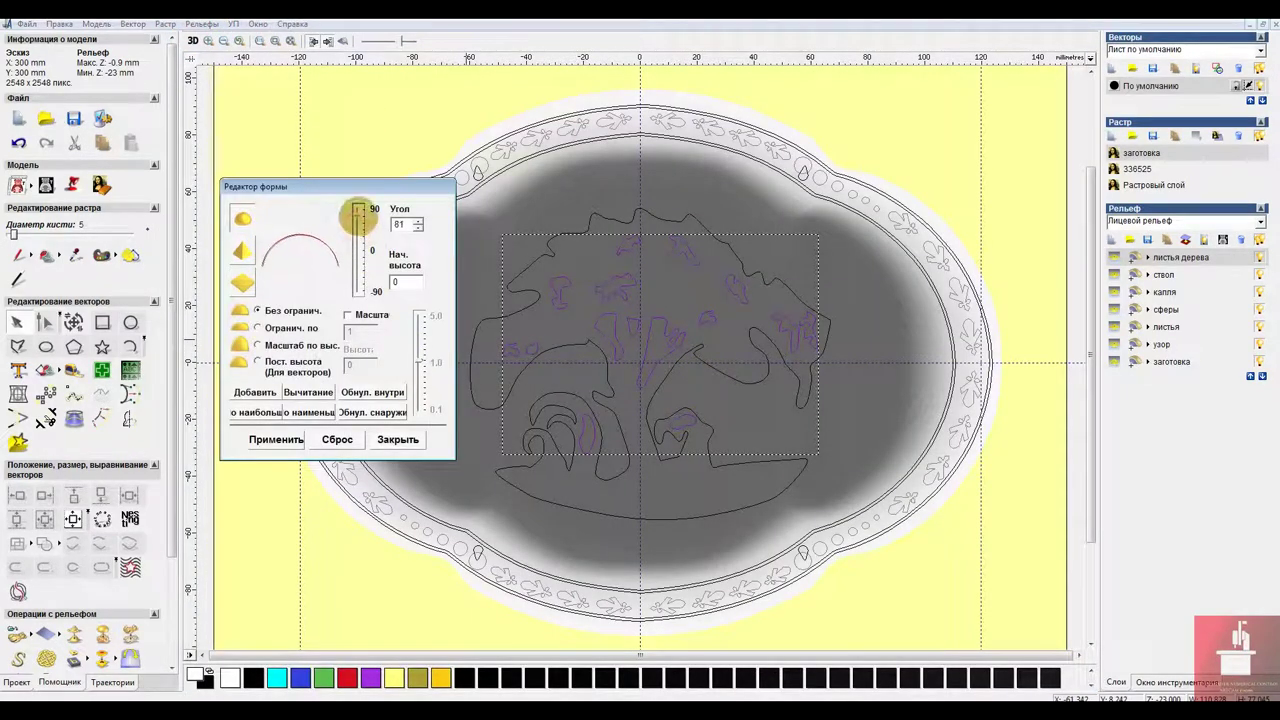
click(258, 328)
click(358, 366)
click(357, 215)
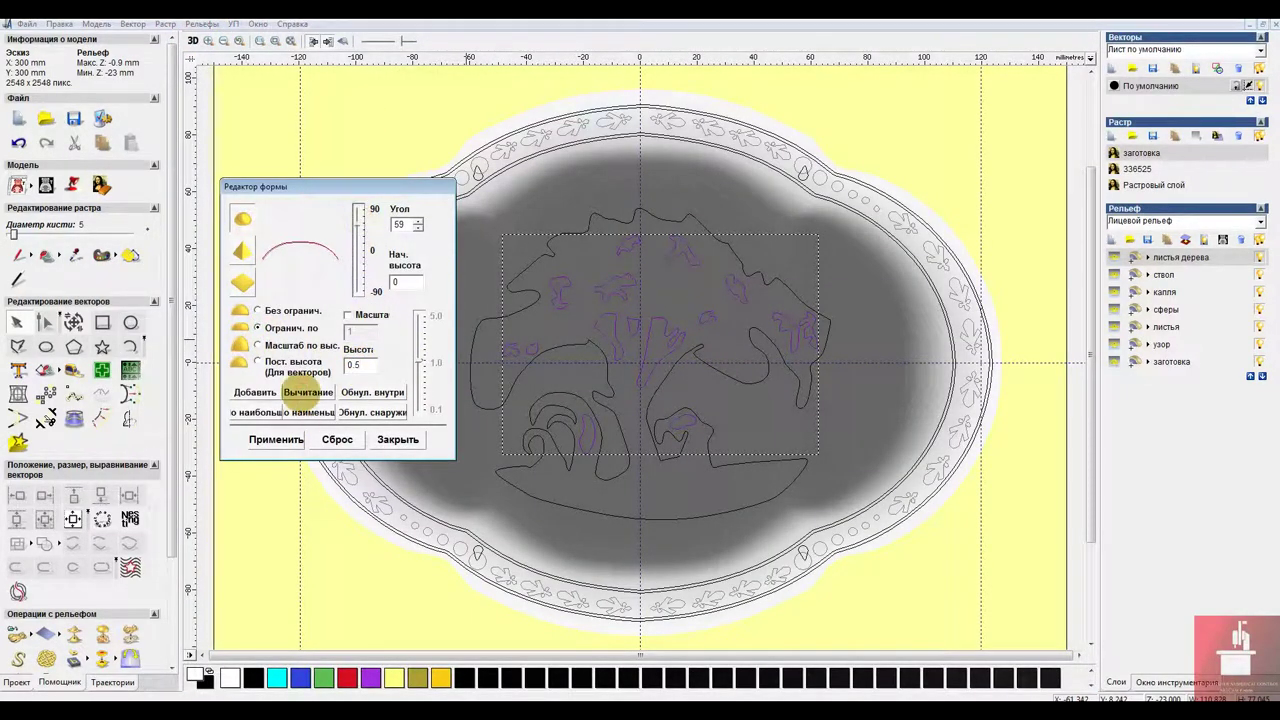
click(193, 41)
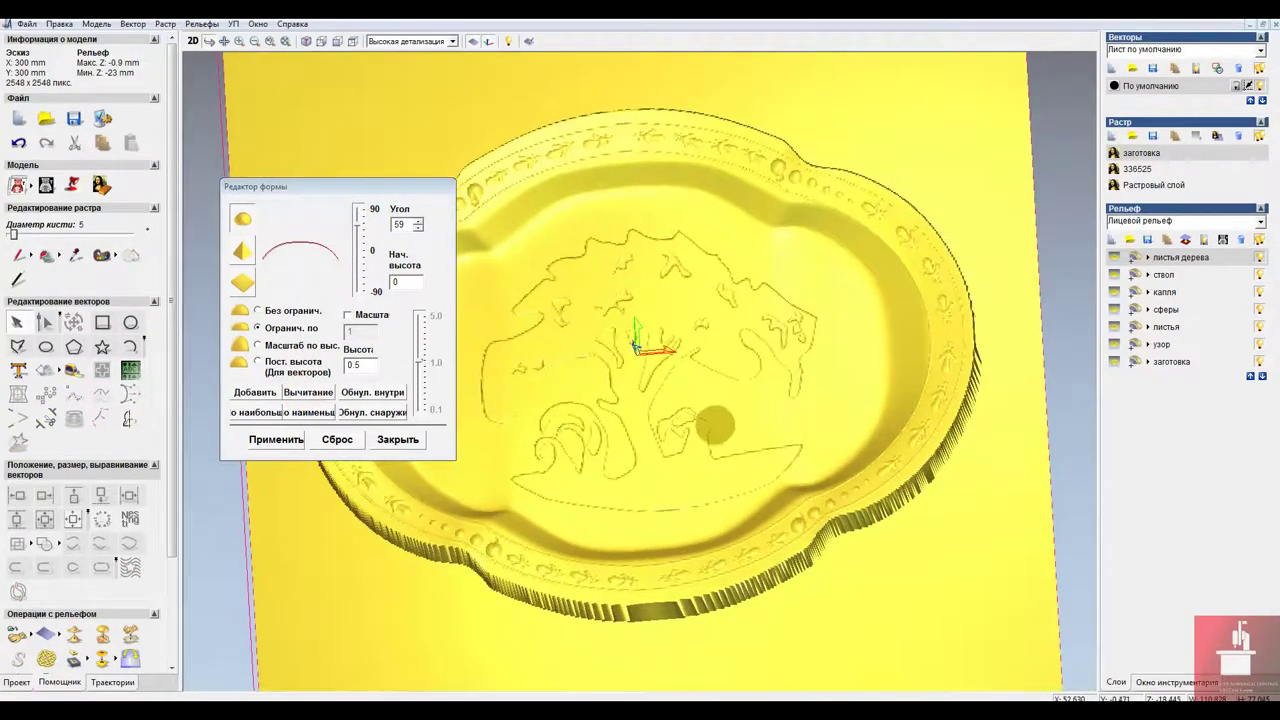
click(398, 440)
click(191, 40)
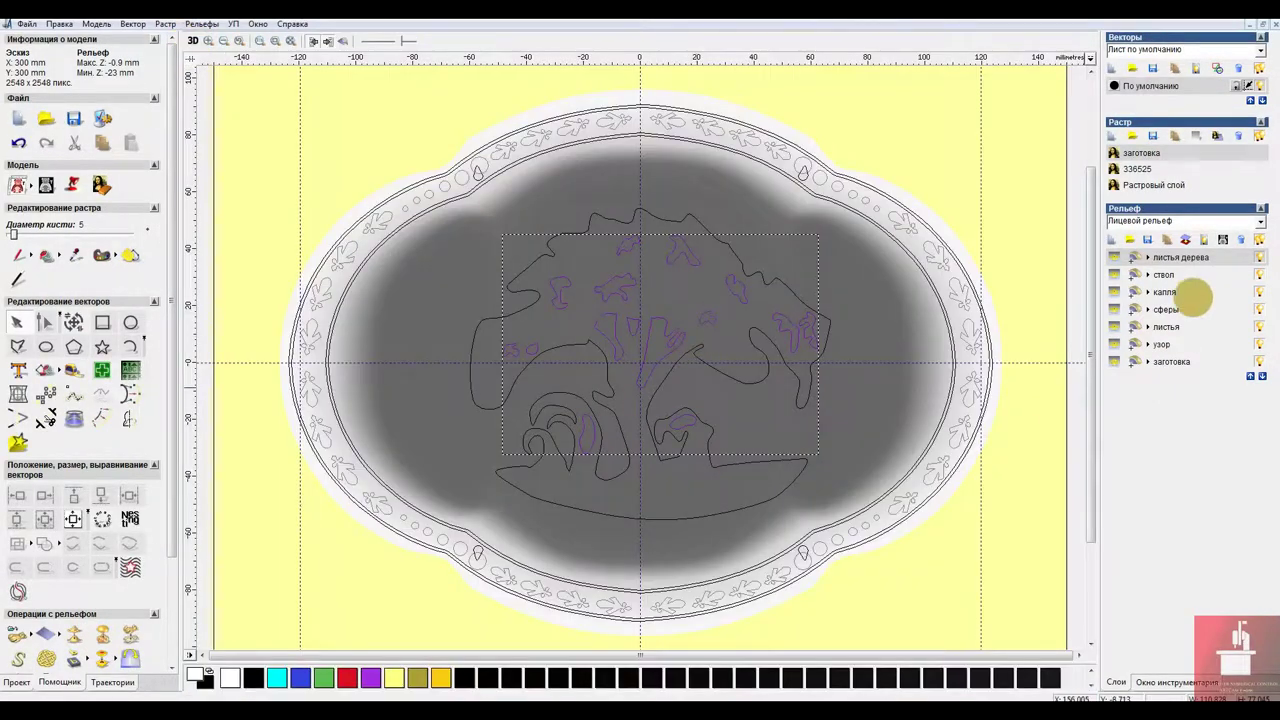
Create a new relief layer named ствол_2.
click(1110, 241)
double_click(1172, 258)
drag(1236, 256, 1147, 258)
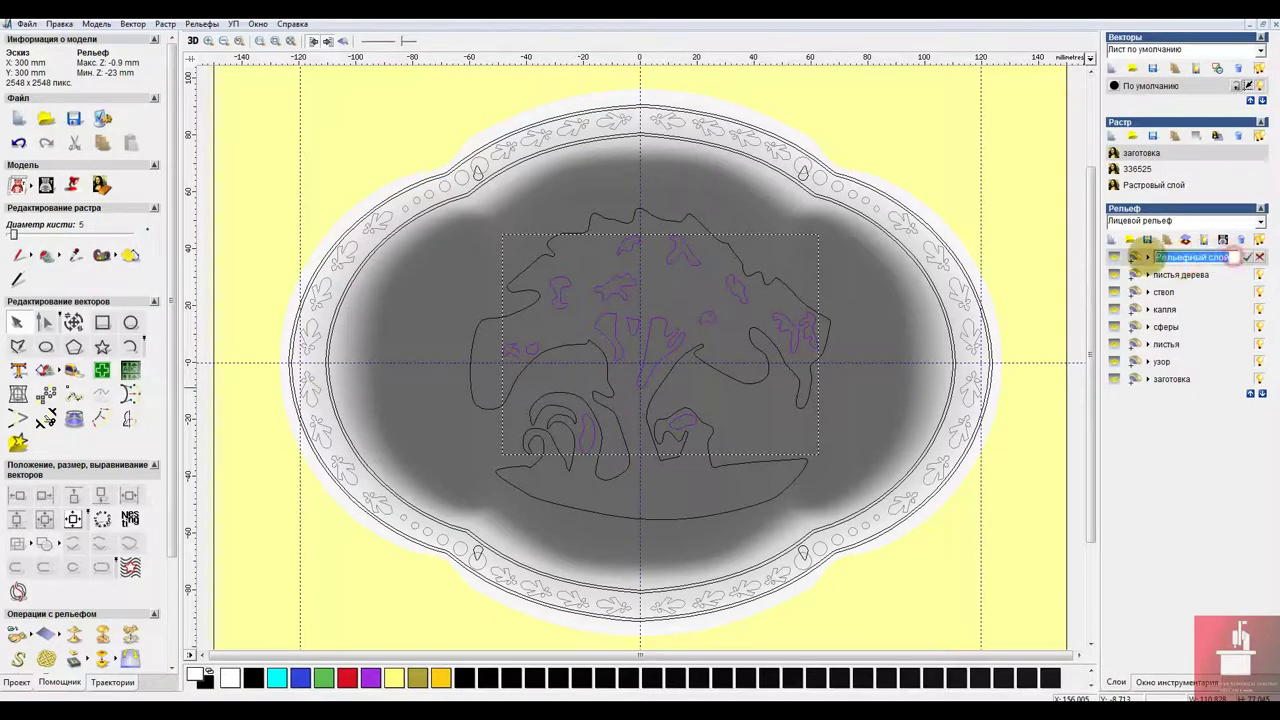
text(ствол_2)
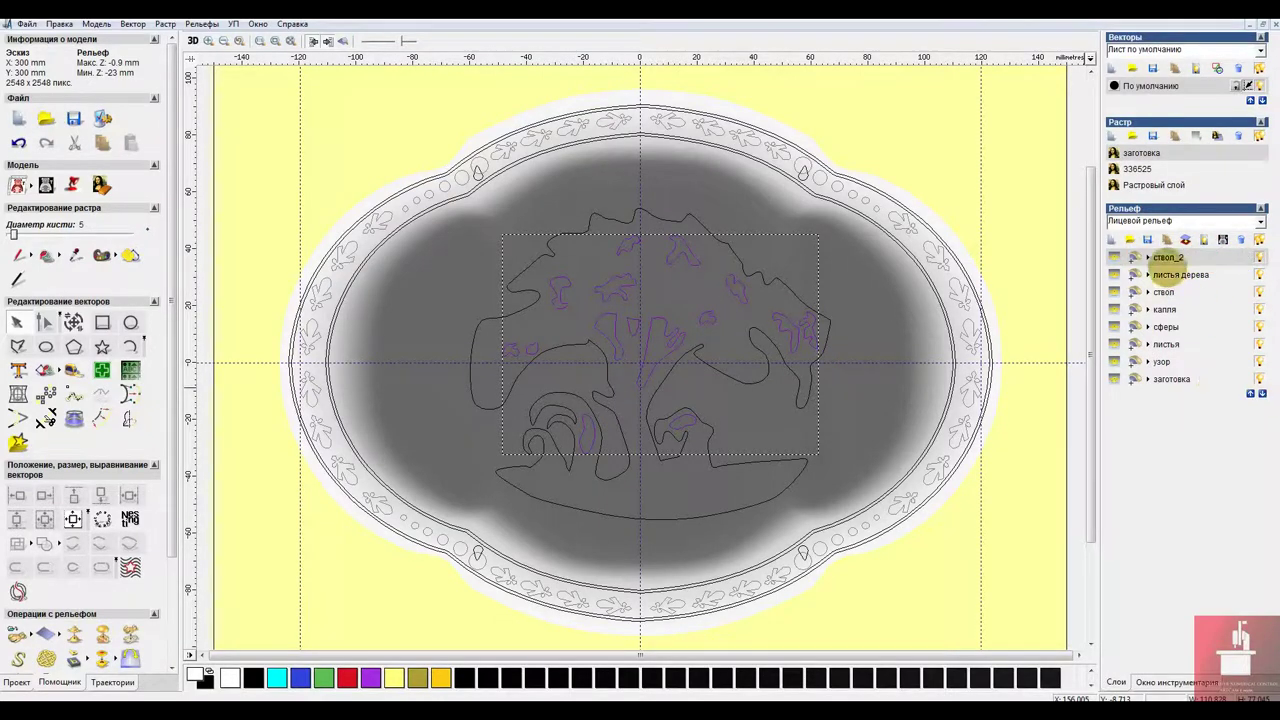
Draw a closed polyline of the trunk with roots and branches, about 28 mm wide and 58 mm tall, inside the tree outline.
click(645, 483)
scroll(648, 482, up, 1)
scroll(650, 478, down, 1)
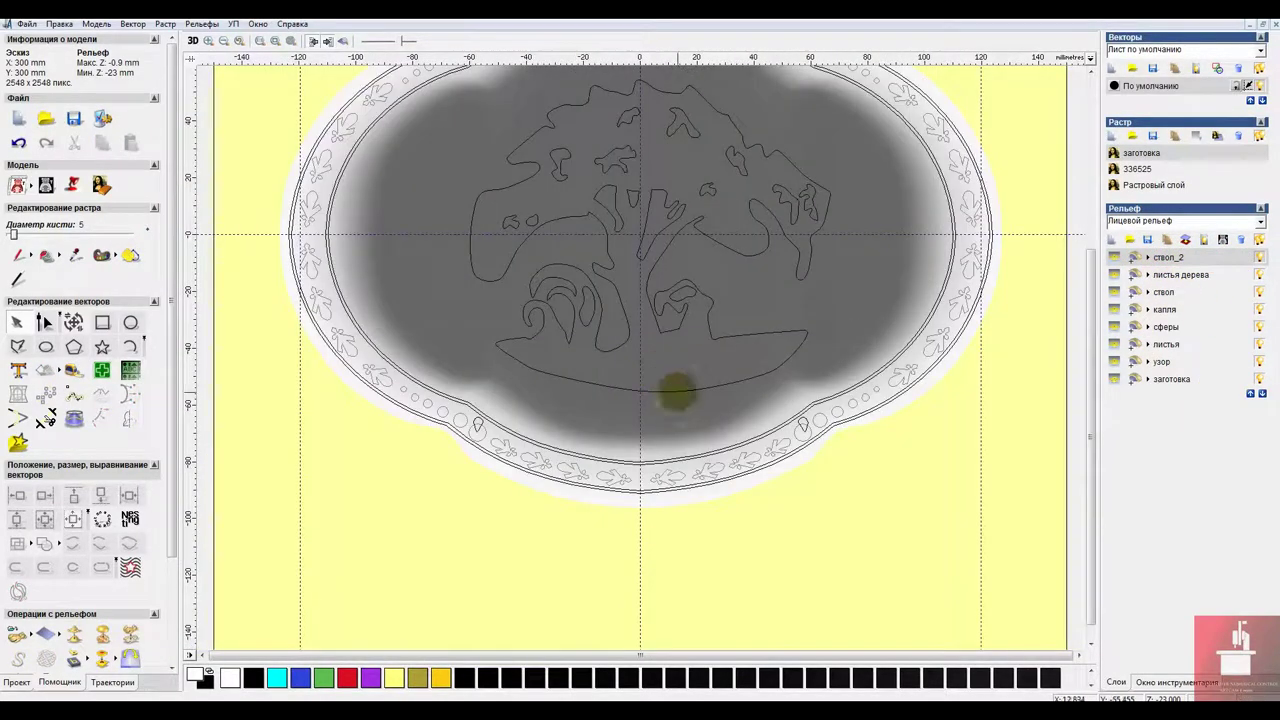
click(18, 346)
scroll(652, 336, up, 1)
drag(1092, 411, 1100, 369)
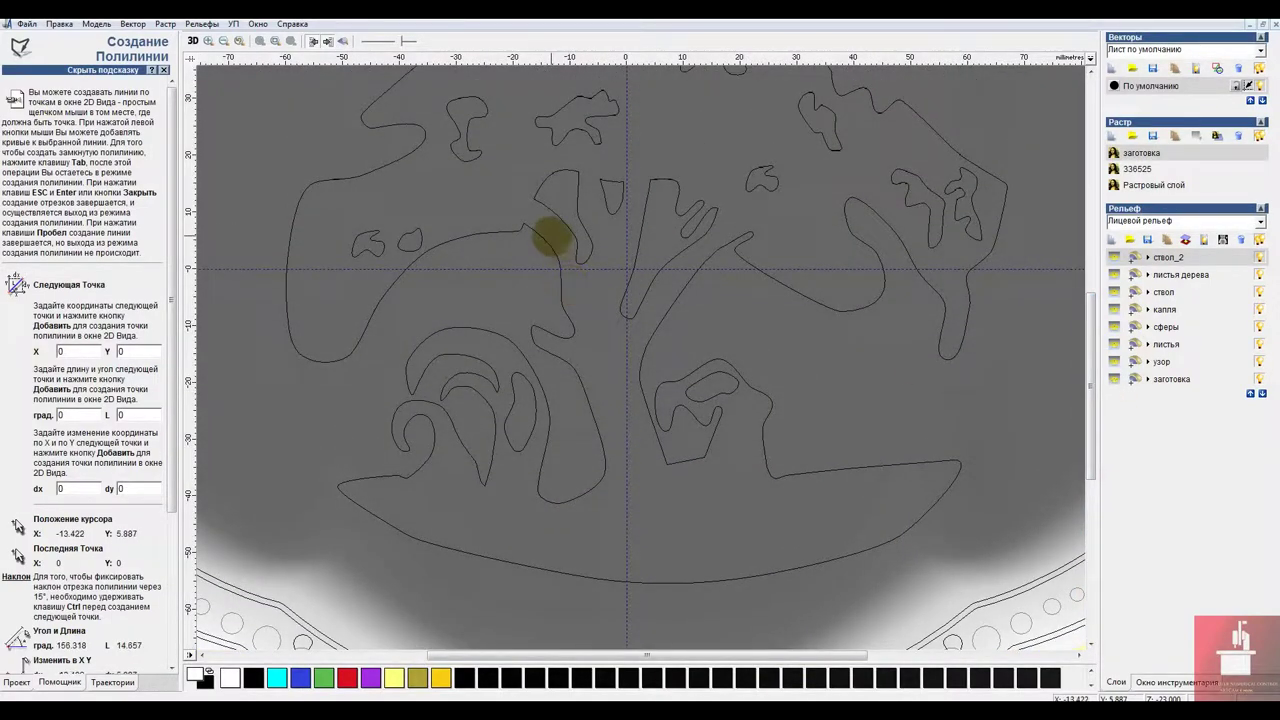
click(574, 297)
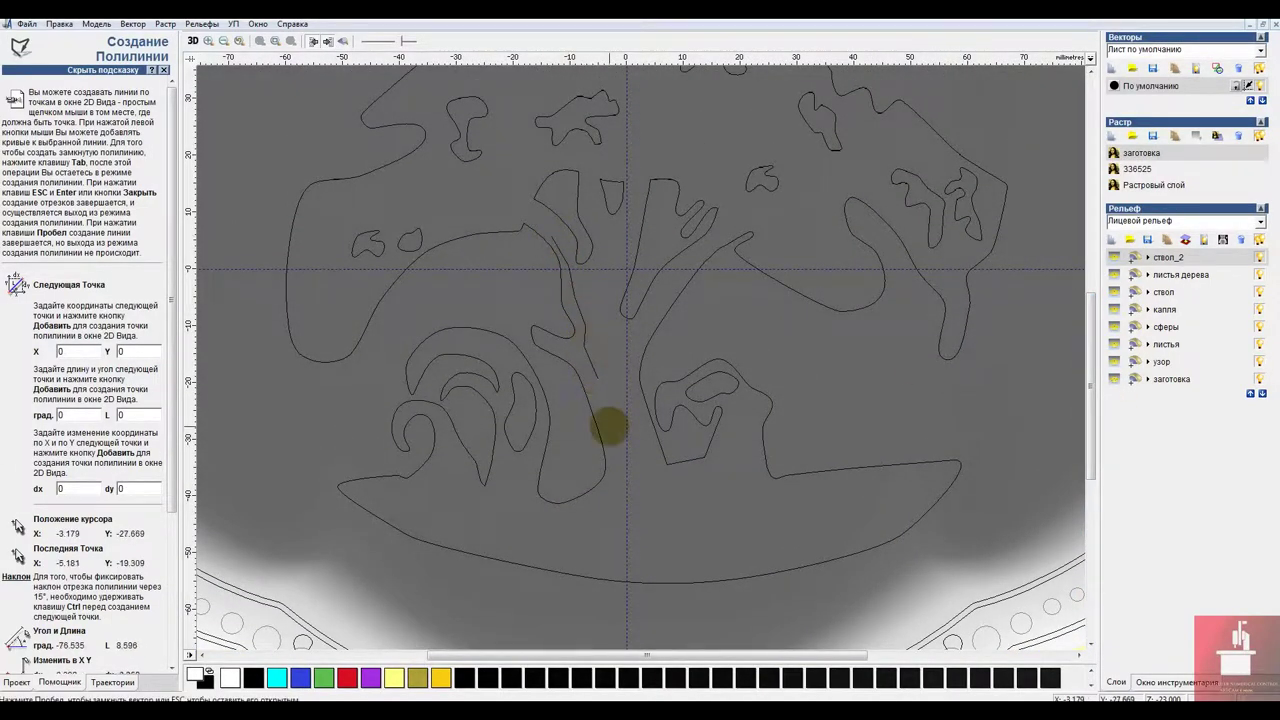
click(615, 471)
click(605, 530)
click(642, 533)
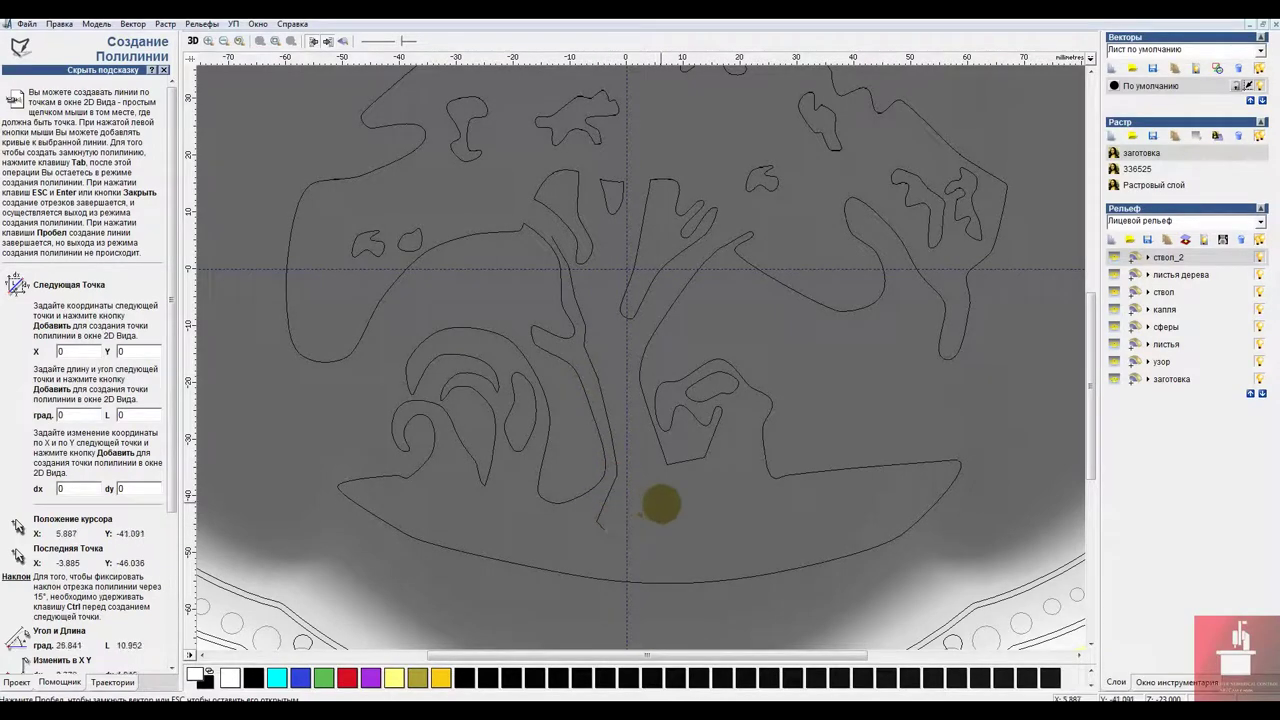
click(661, 510)
click(697, 518)
click(709, 482)
click(684, 478)
click(661, 486)
click(639, 439)
click(638, 403)
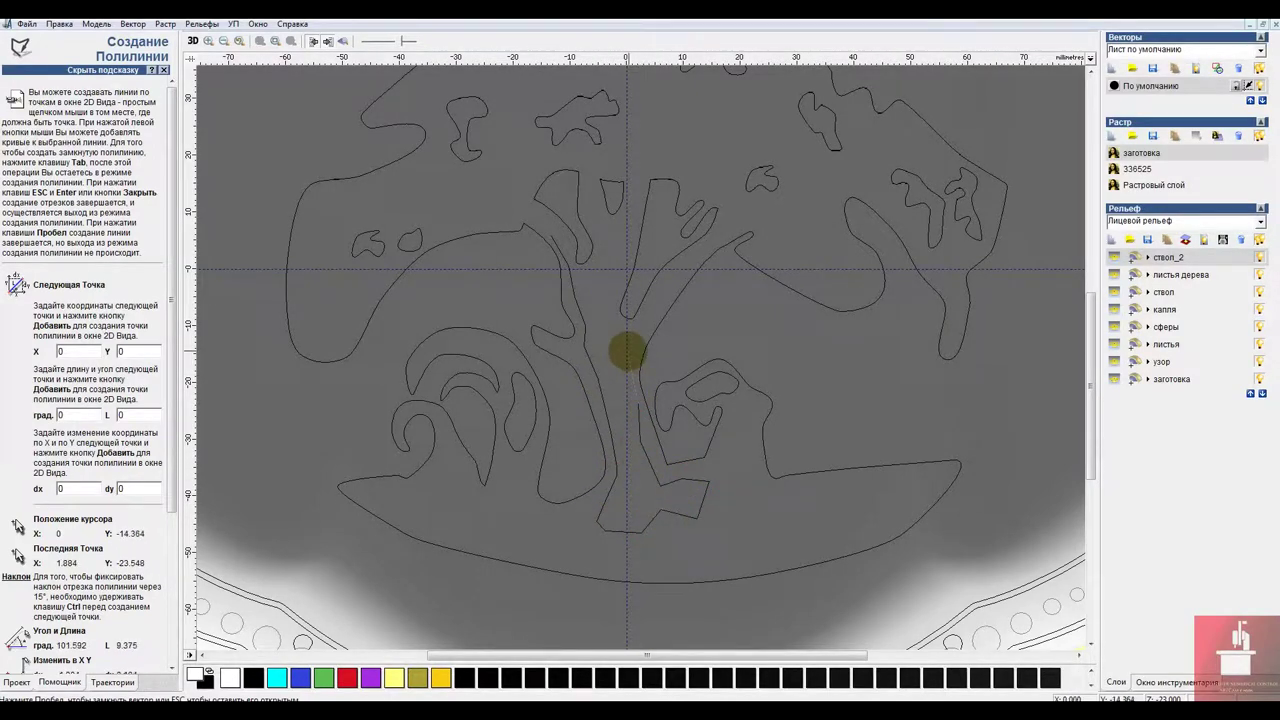
click(631, 357)
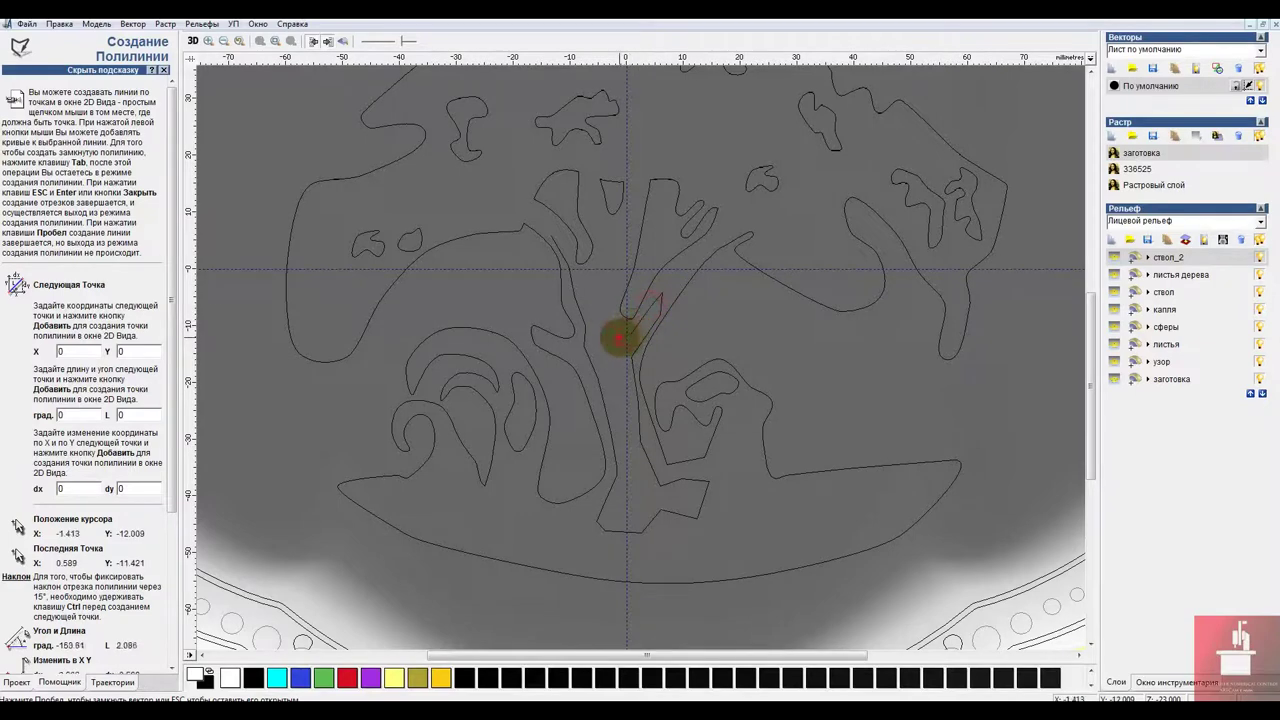
click(619, 338)
click(611, 319)
click(632, 217)
click(613, 229)
click(590, 204)
click(600, 243)
click(598, 269)
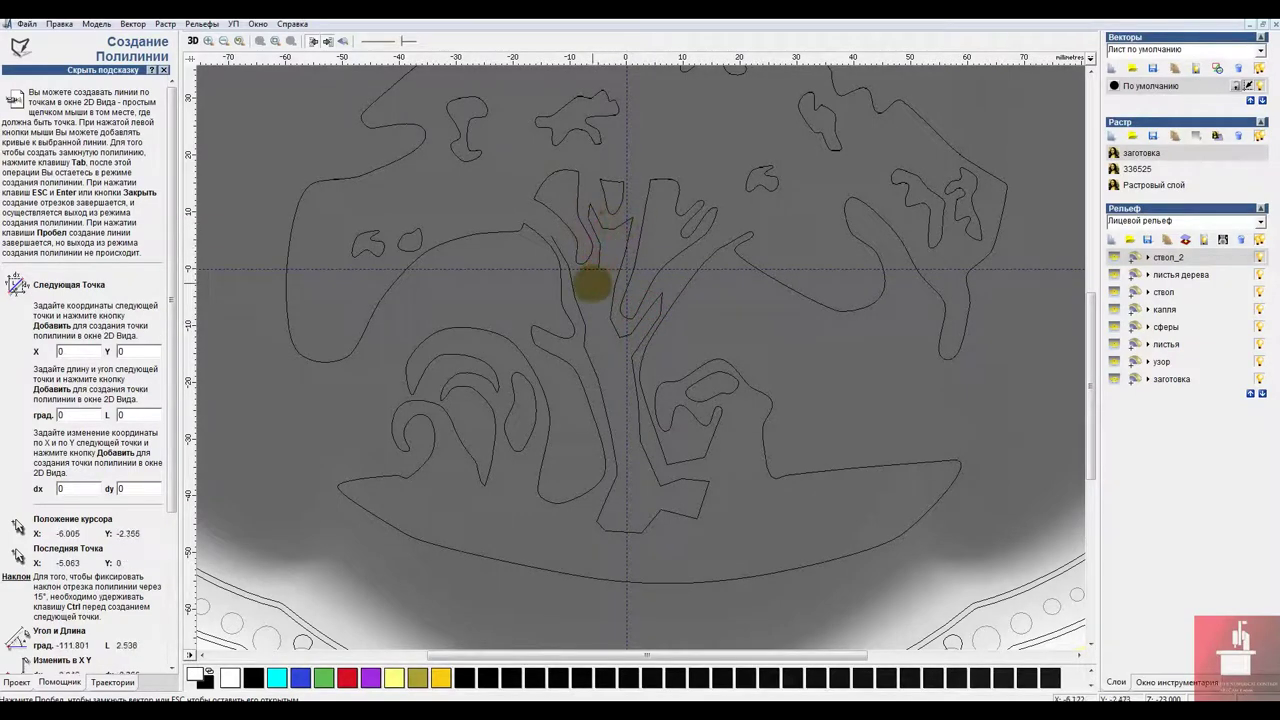
click(568, 254)
click(575, 292)
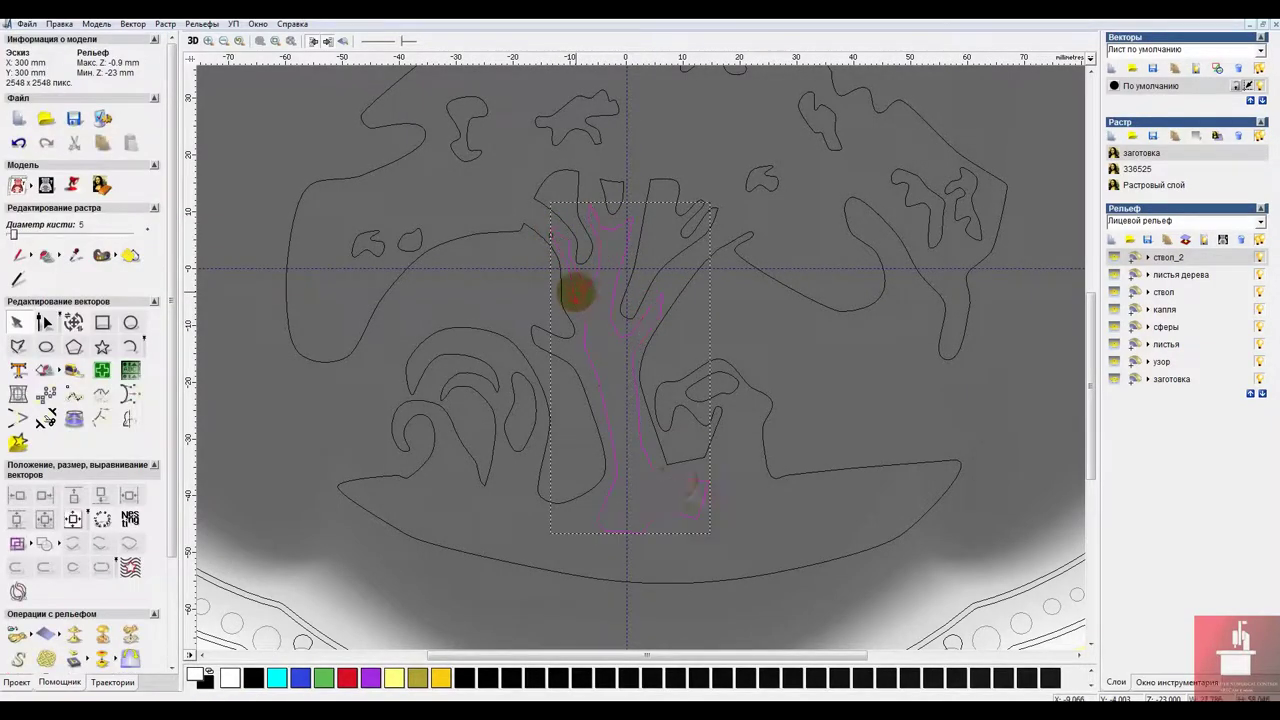
Smooth all nodes of the new trunk polyline into curves.
click(44, 320)
right_click(787, 595)
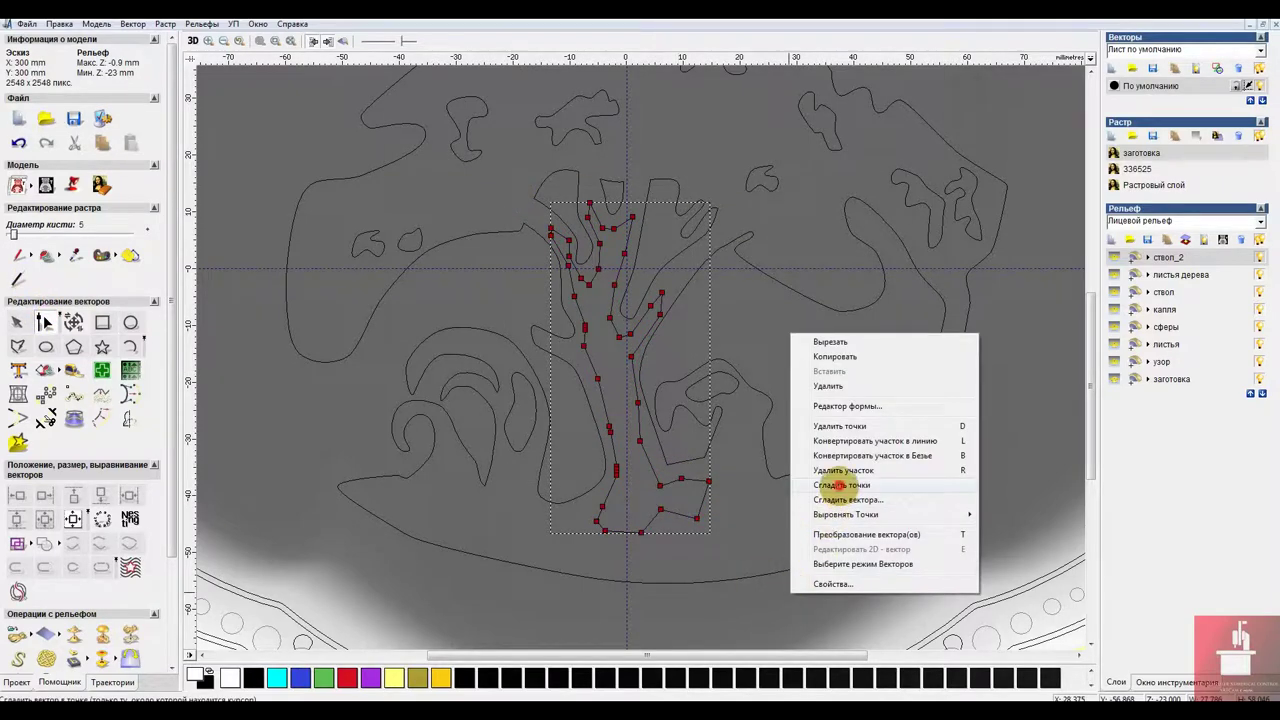
click(837, 486)
click(17, 322)
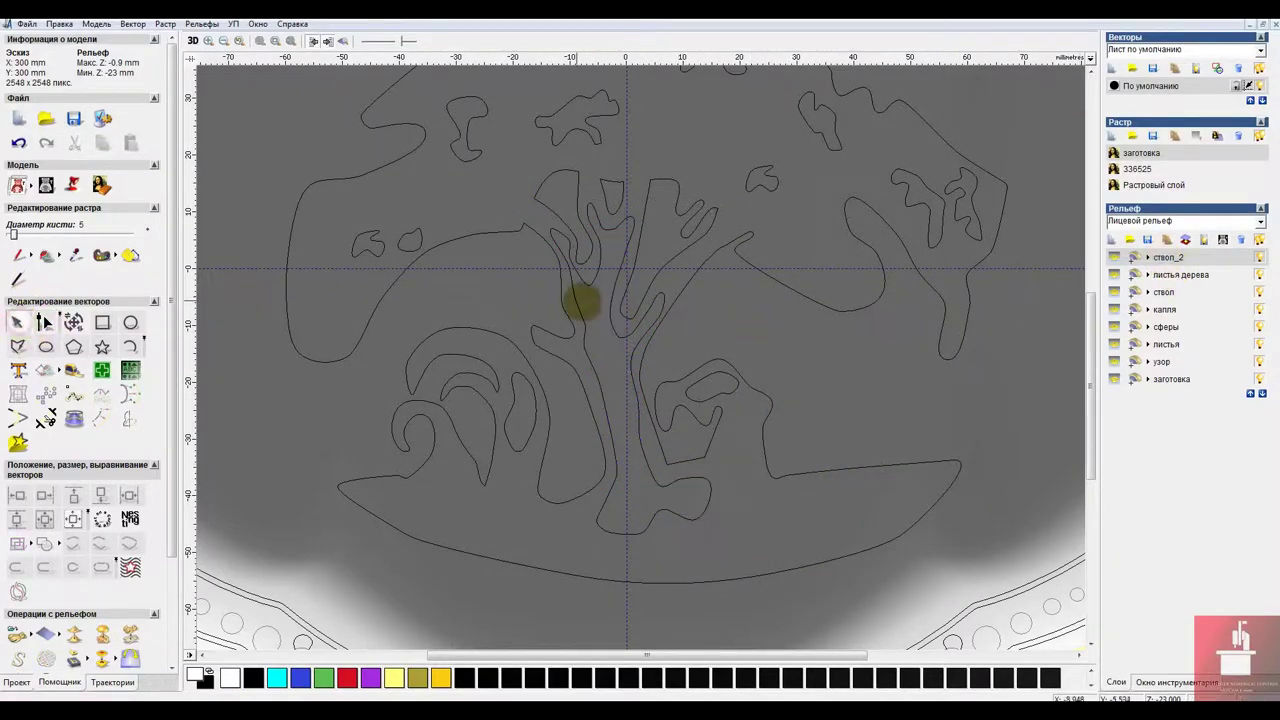
Open the shape editor for the trunk vector and choose a round profile limited by height.
double_click(580, 303)
click(243, 219)
click(258, 329)
Try adding the trunk to the relief with height 0.3 and a 47° angle, inspect it in 3D and undo it.
drag(359, 213, 359, 229)
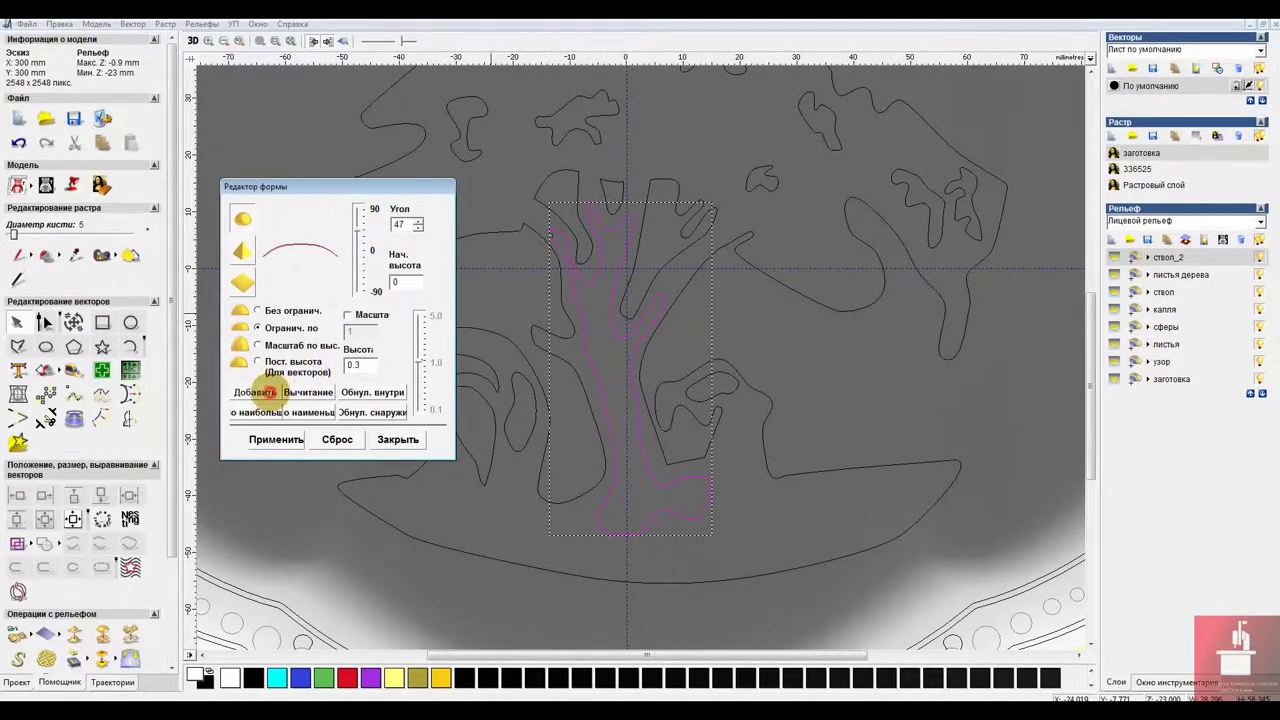
click(270, 393)
click(194, 43)
scroll(637, 403, up, 2)
drag(637, 403, 669, 514)
key(ctrl+z)
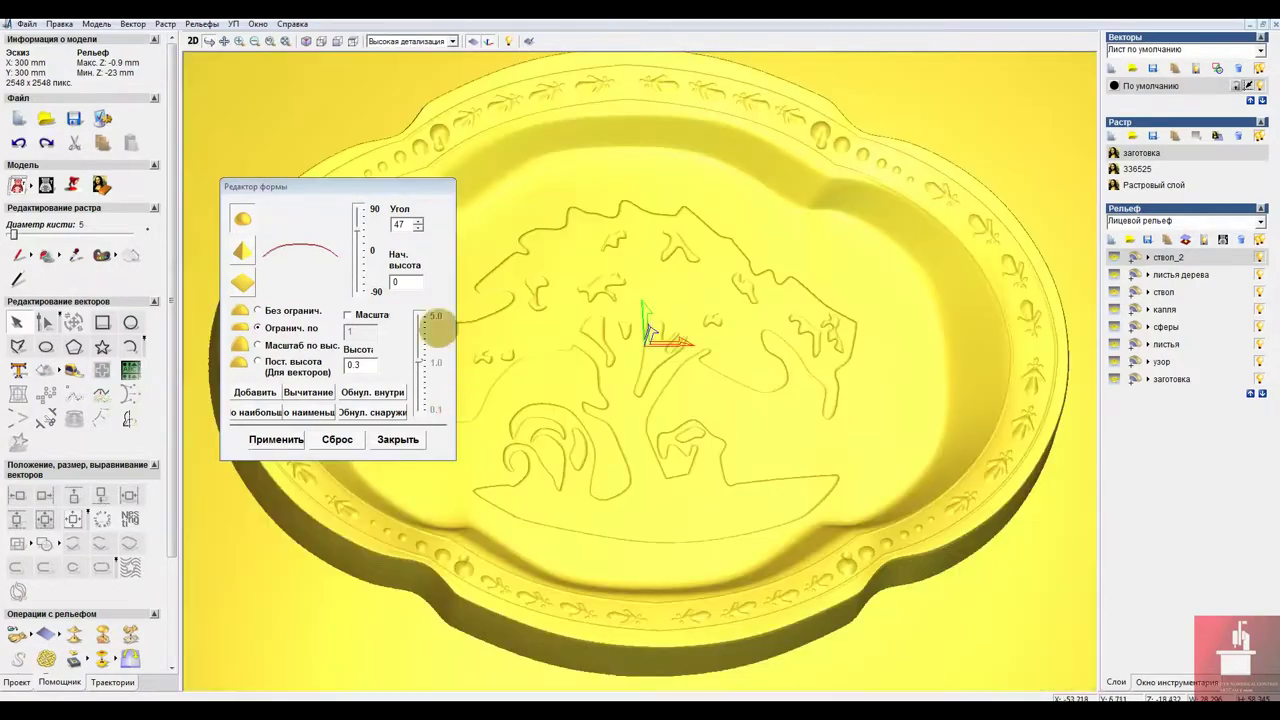
Add the trunk shape to the relief with height 0.7 and a 69° angle, and inspect it in 3D.
click(362, 365)
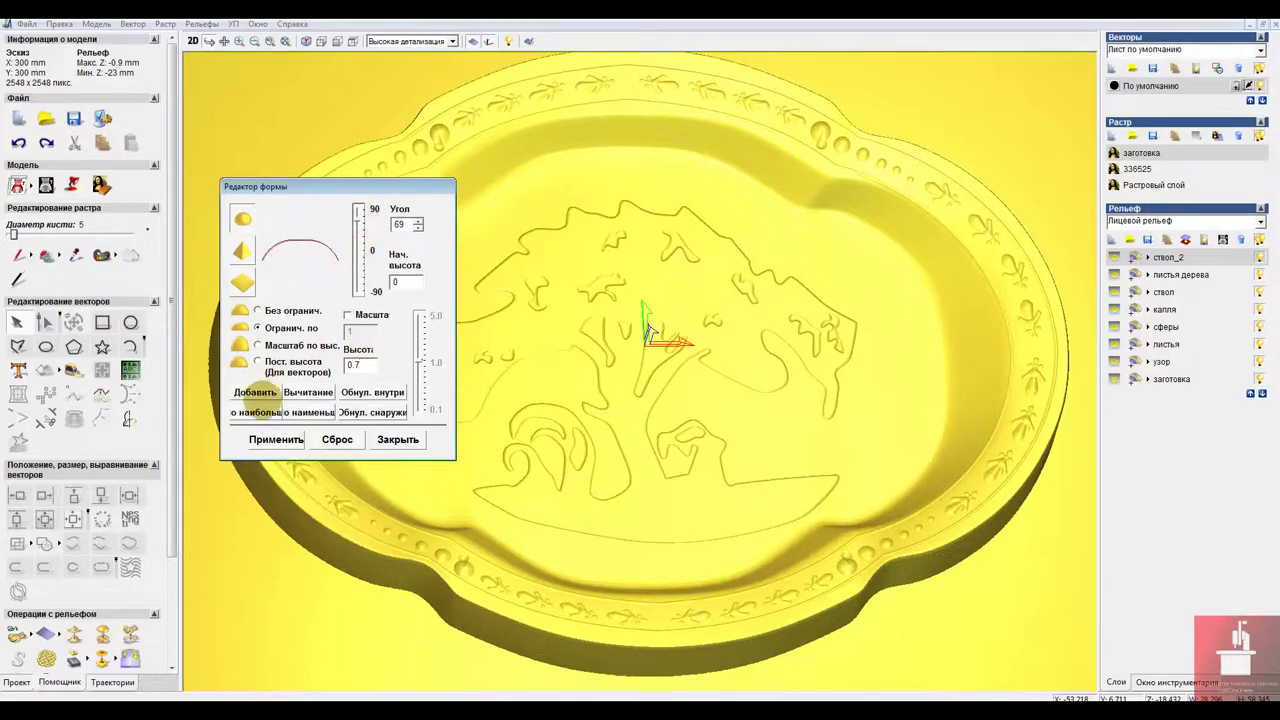
click(262, 394)
drag(701, 411, 700, 386)
right_drag(700, 386, 645, 435)
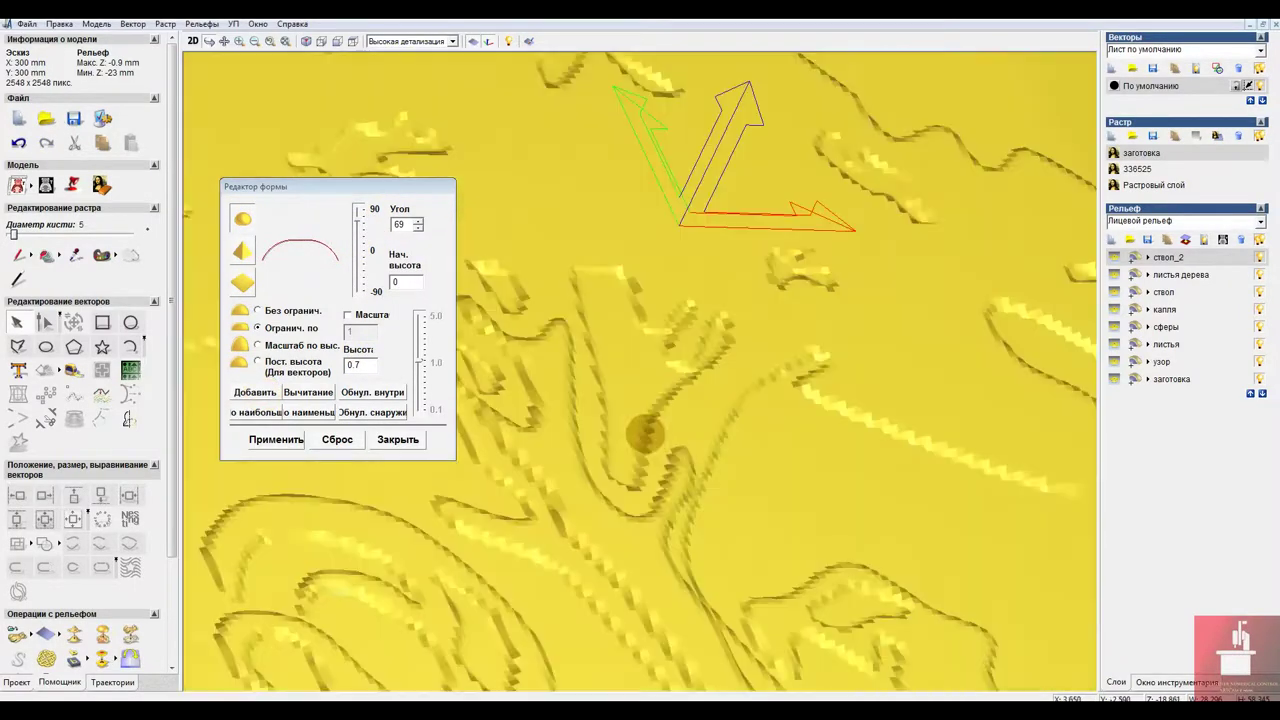
scroll(645, 432, down, 5)
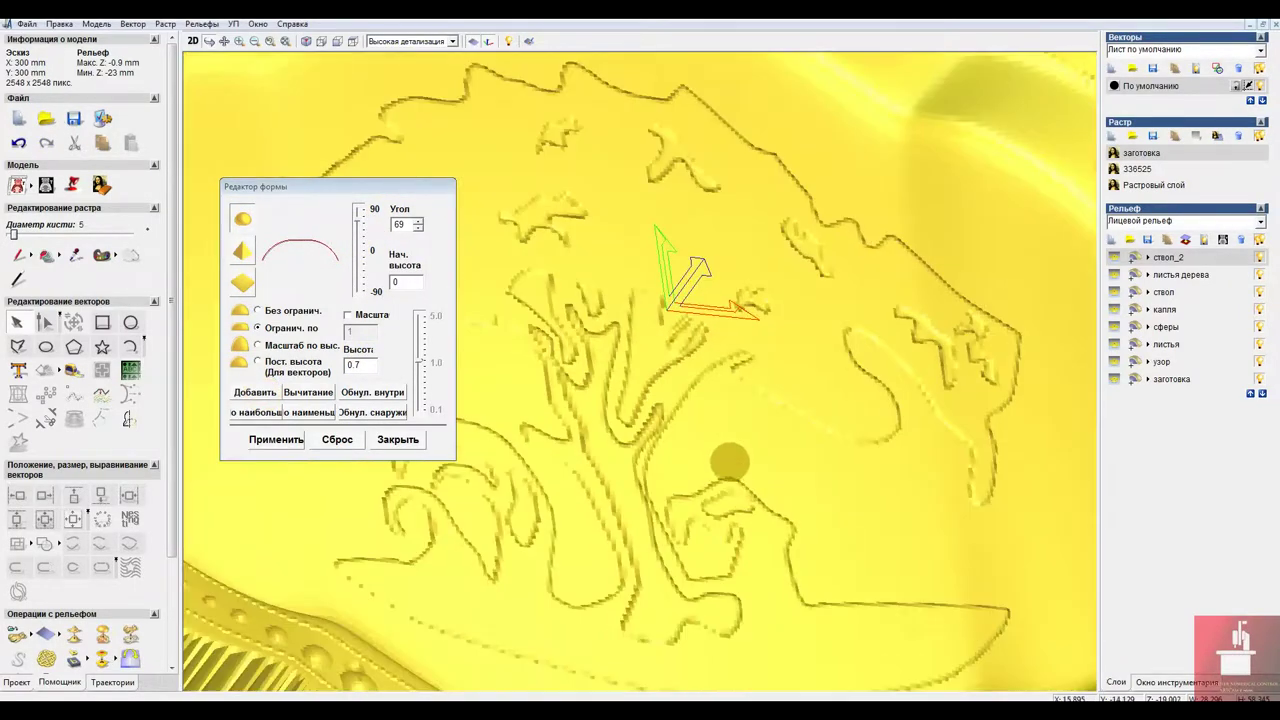
Undo the previous trunk shape, try adding it with an angular profile, no height limit and a 48° angle, and undo that too.
drag(730, 462, 761, 465)
key(ctrl+z)
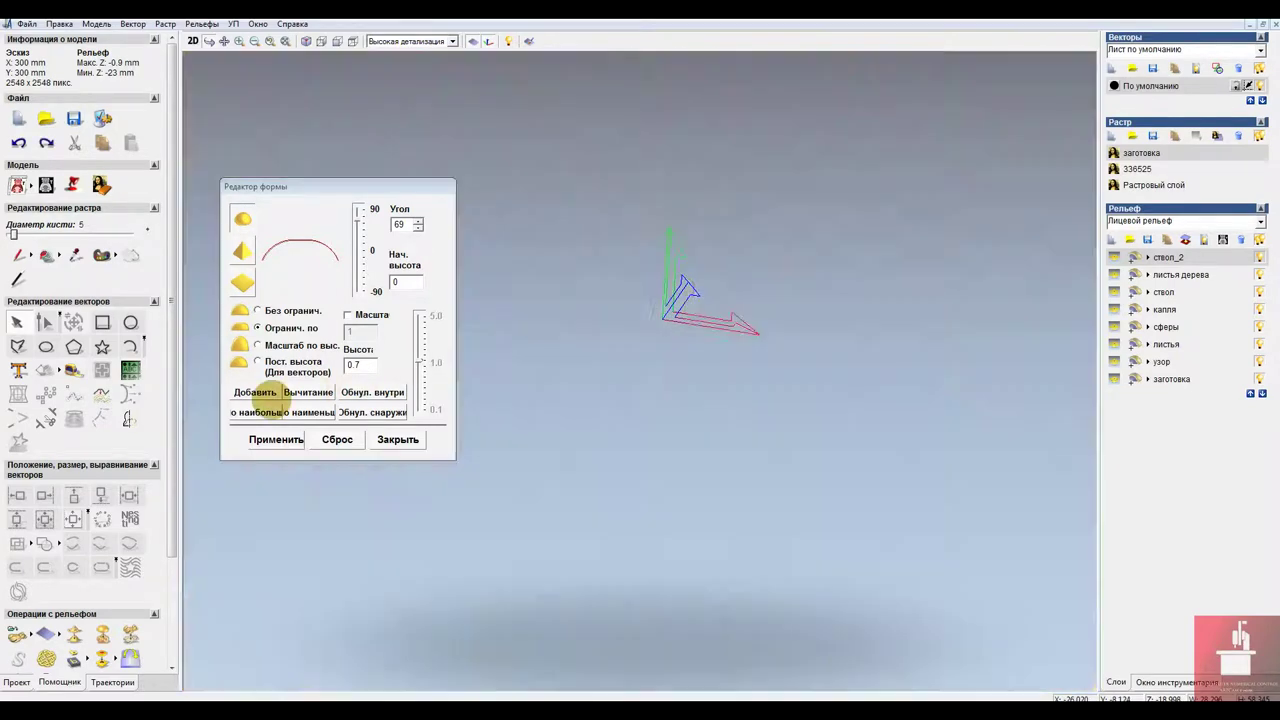
click(258, 310)
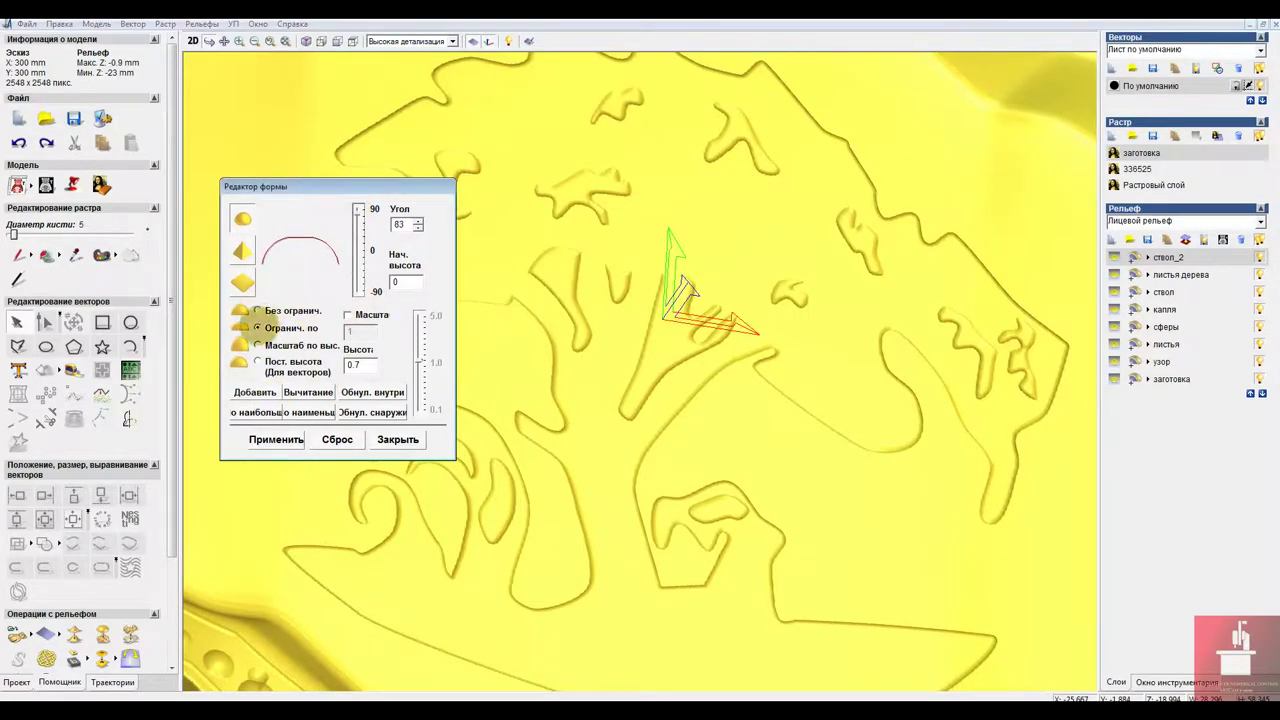
mouse_move(358, 220)
mouse_down()
mouse_move(358, 238)
mouse_move(360, 226)
mouse_up()
click(239, 254)
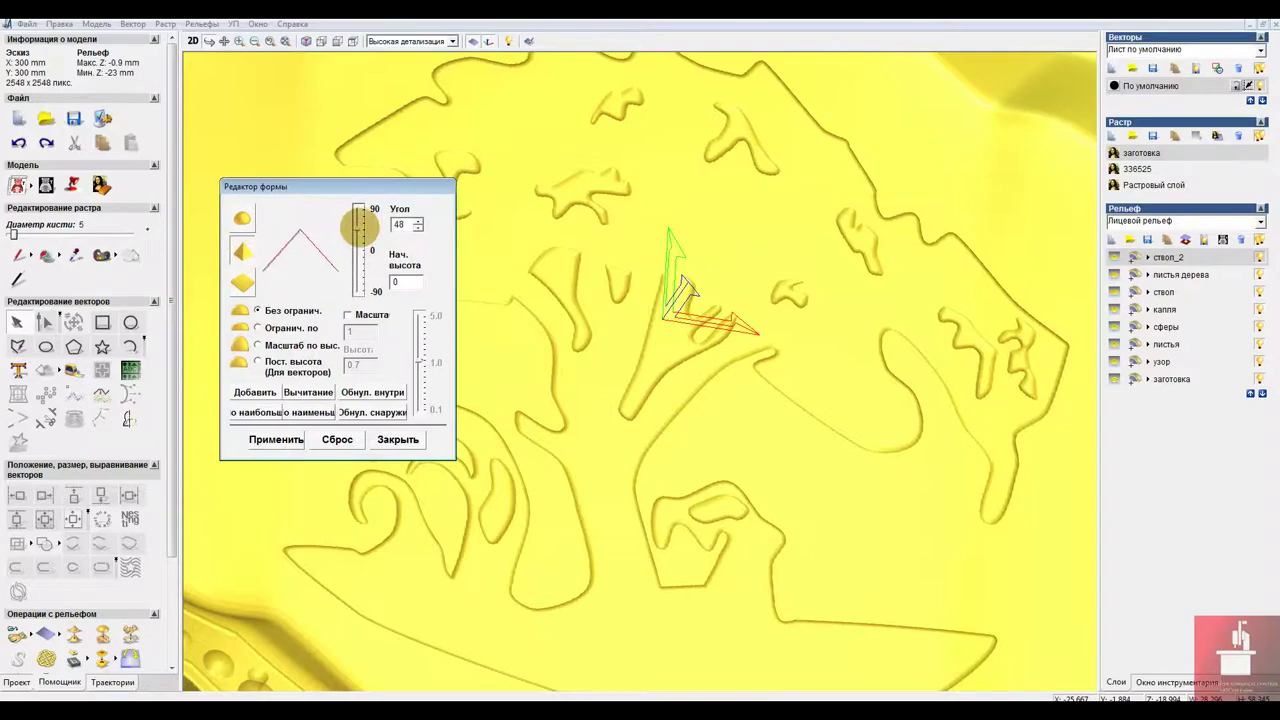
click(266, 393)
drag(752, 235, 746, 375)
scroll(729, 431, down, 3)
key(ctrl+z)
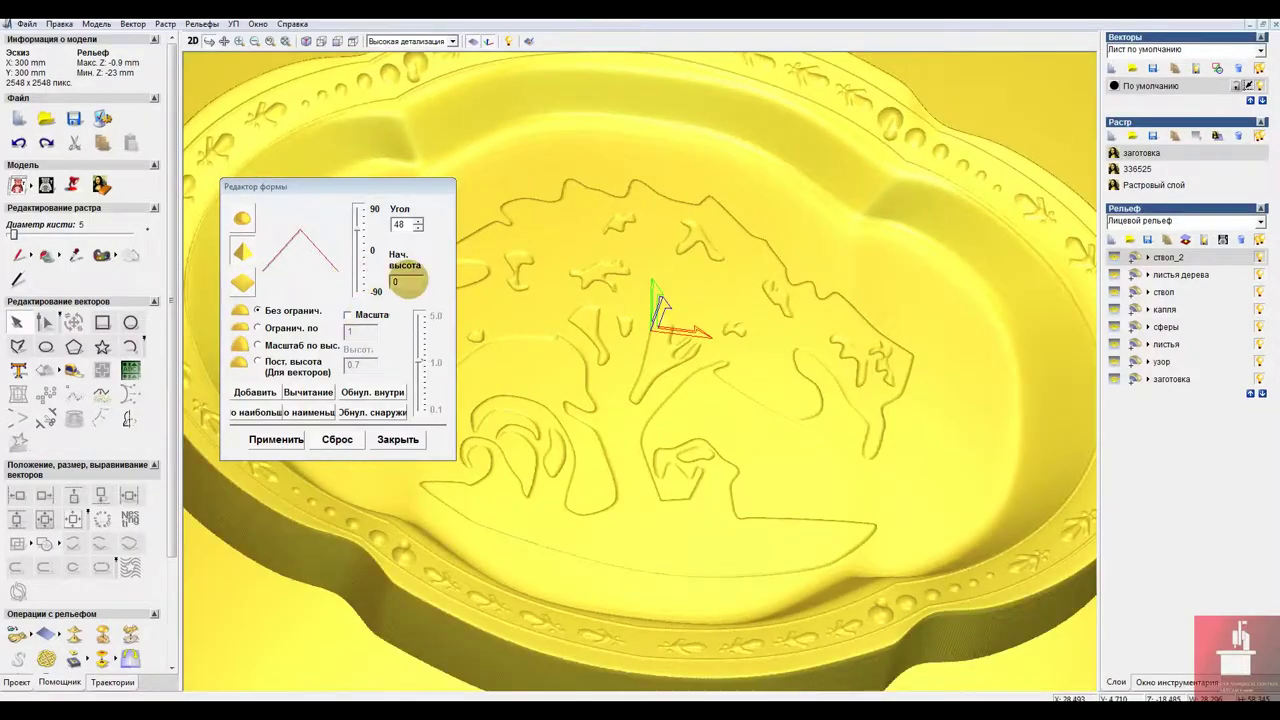
Try adding the trunk with an angular profile limited to height 1.0 and a 32° angle, inspect it in 3D and undo it.
click(259, 329)
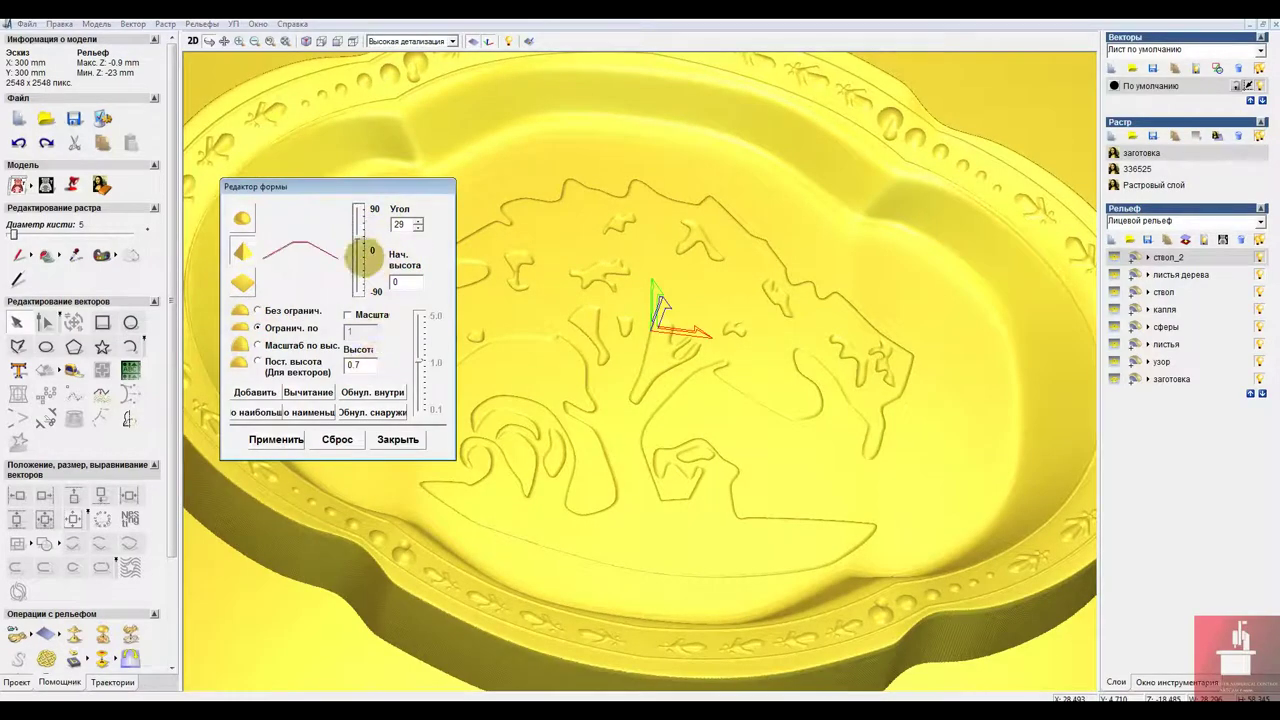
drag(367, 364, 306, 364)
text(1.0)
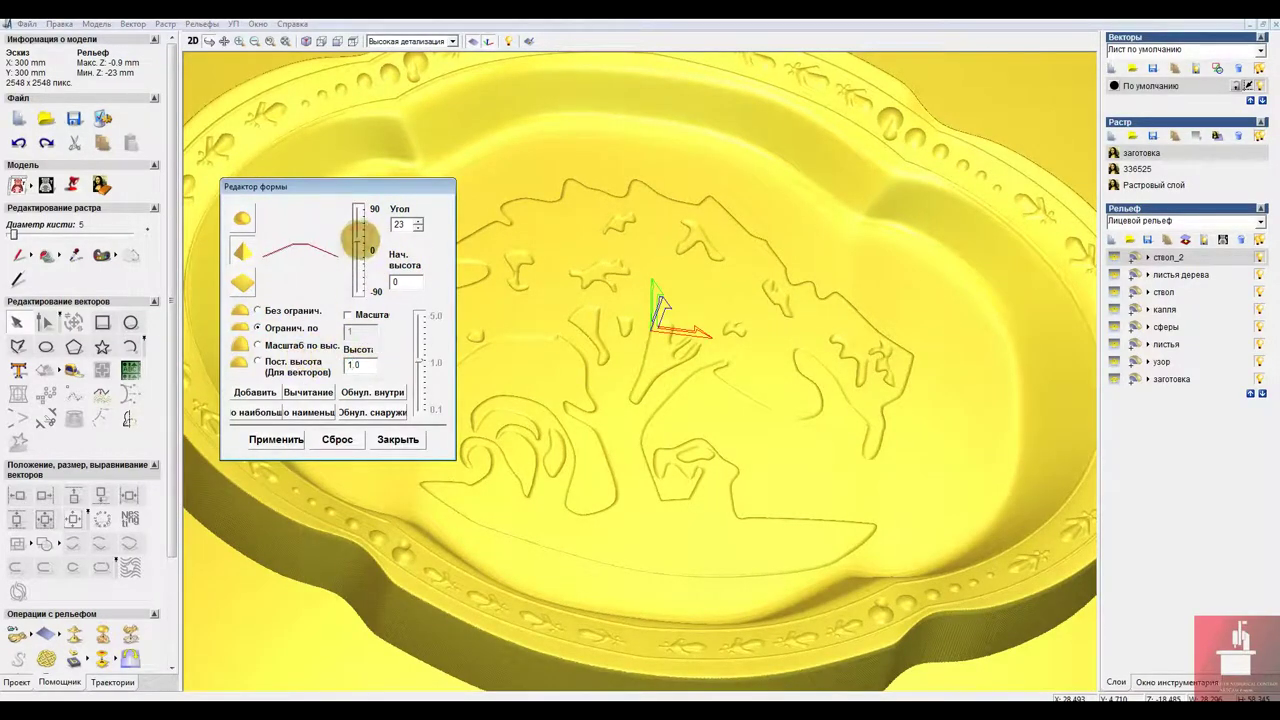
click(264, 390)
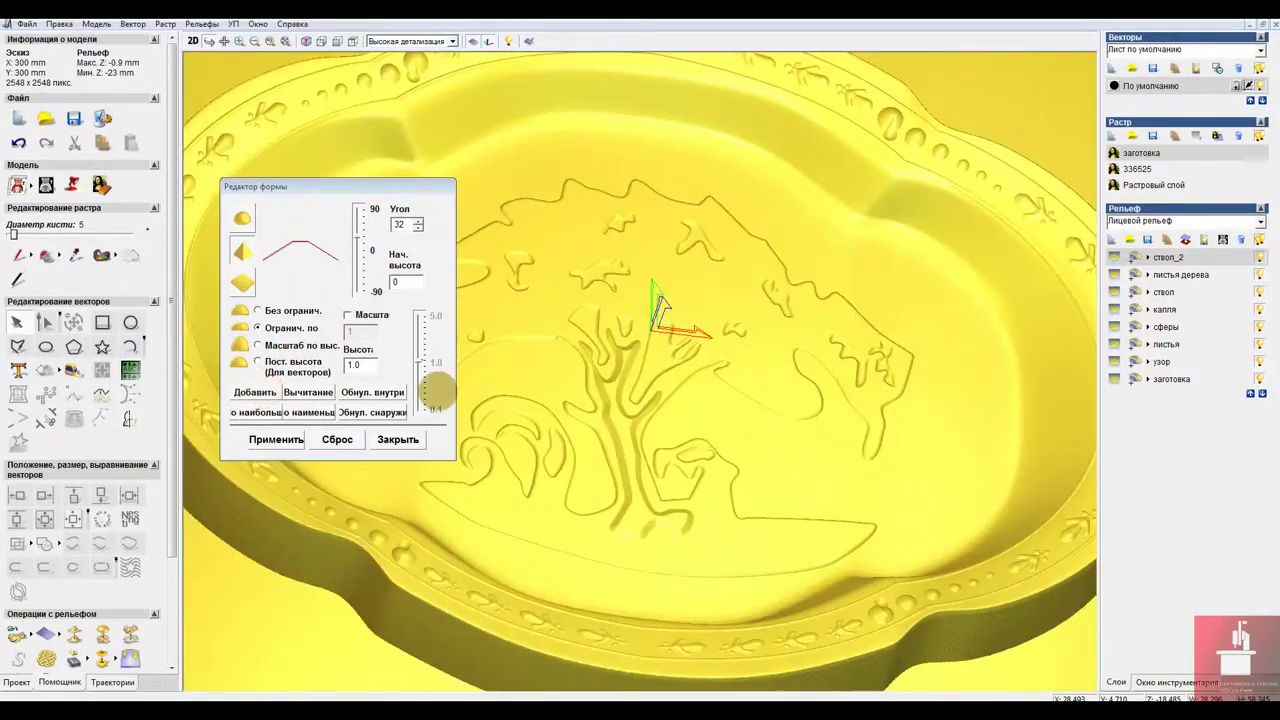
drag(550, 505, 743, 401)
scroll(727, 409, up, 2)
scroll(725, 406, down, 4)
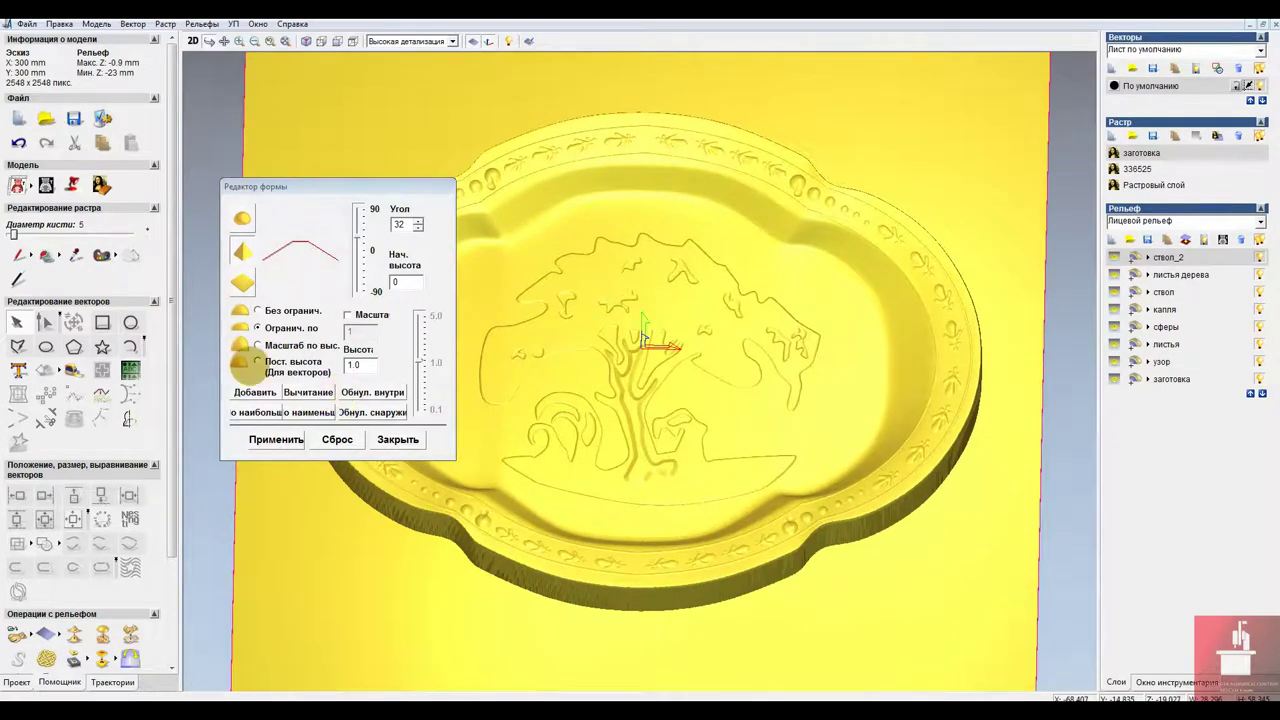
key(ctrl+z)
Add the trunk to the relief with a height limit of 0.3 and an 11° angle, inspect it in 3D and close the shape editor.
drag(367, 366, 337, 362)
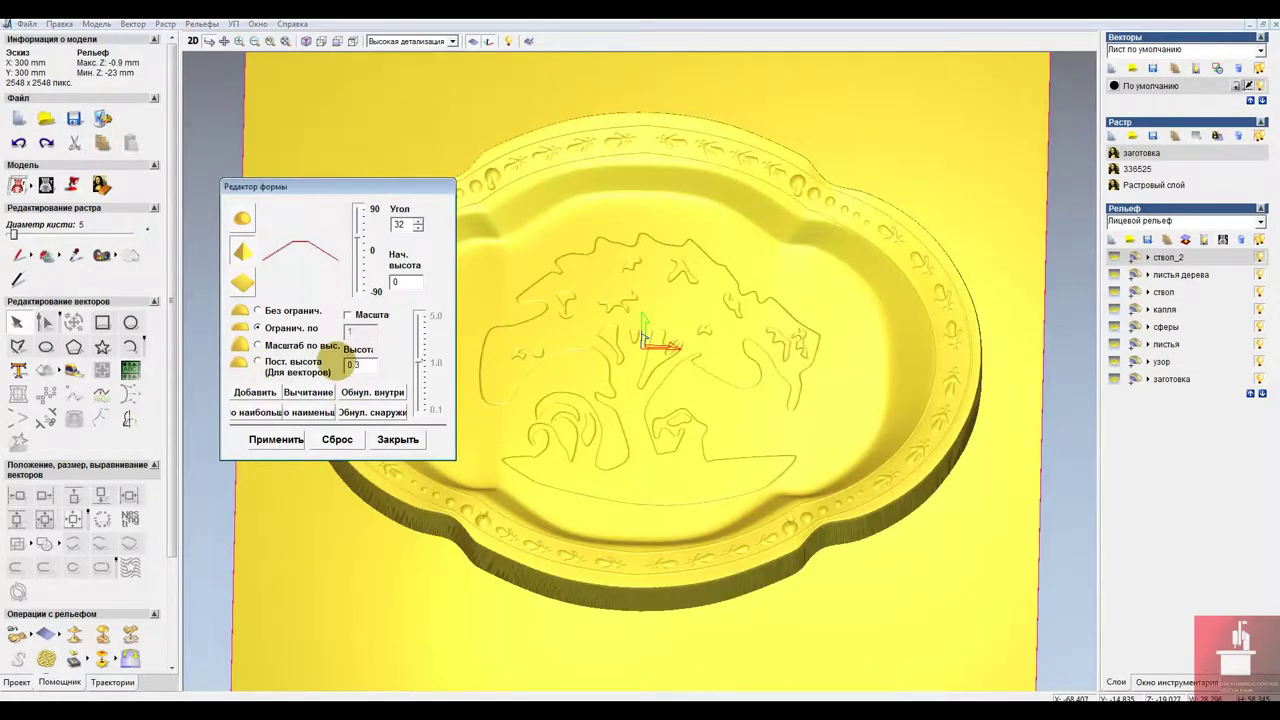
click(265, 395)
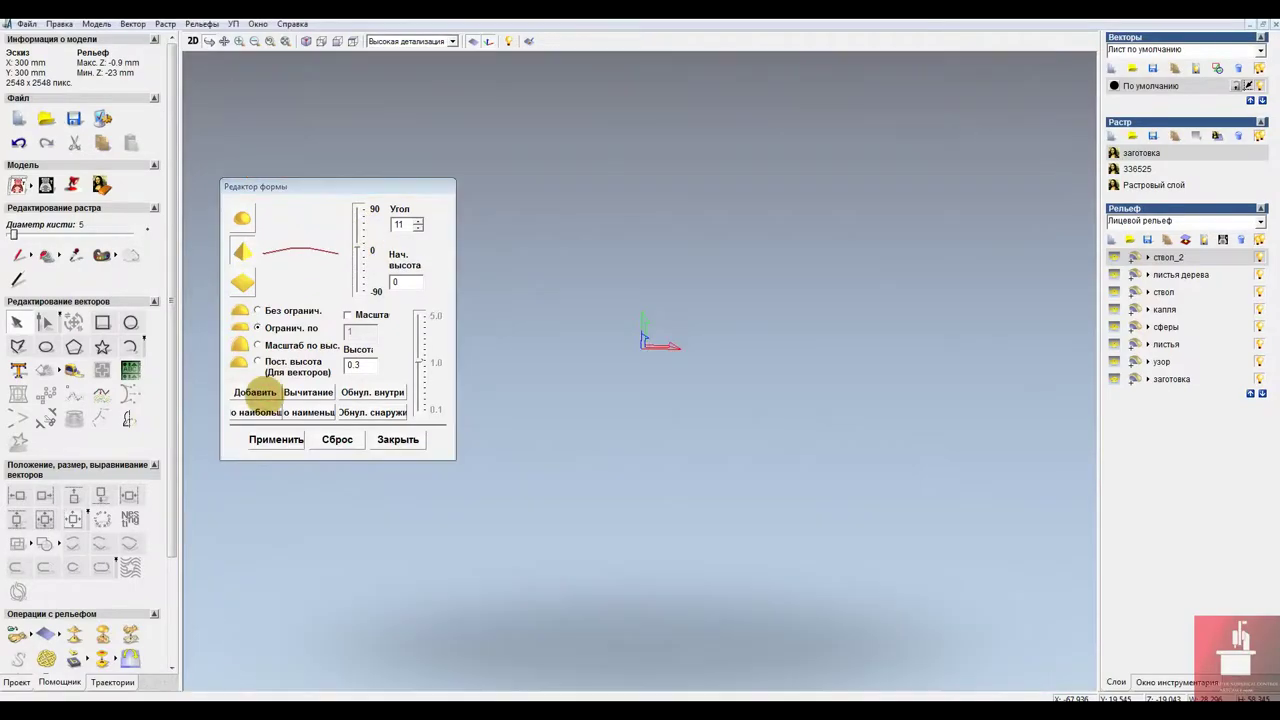
drag(650, 450, 802, 411)
scroll(693, 418, up, 3)
scroll(802, 411, down, 3)
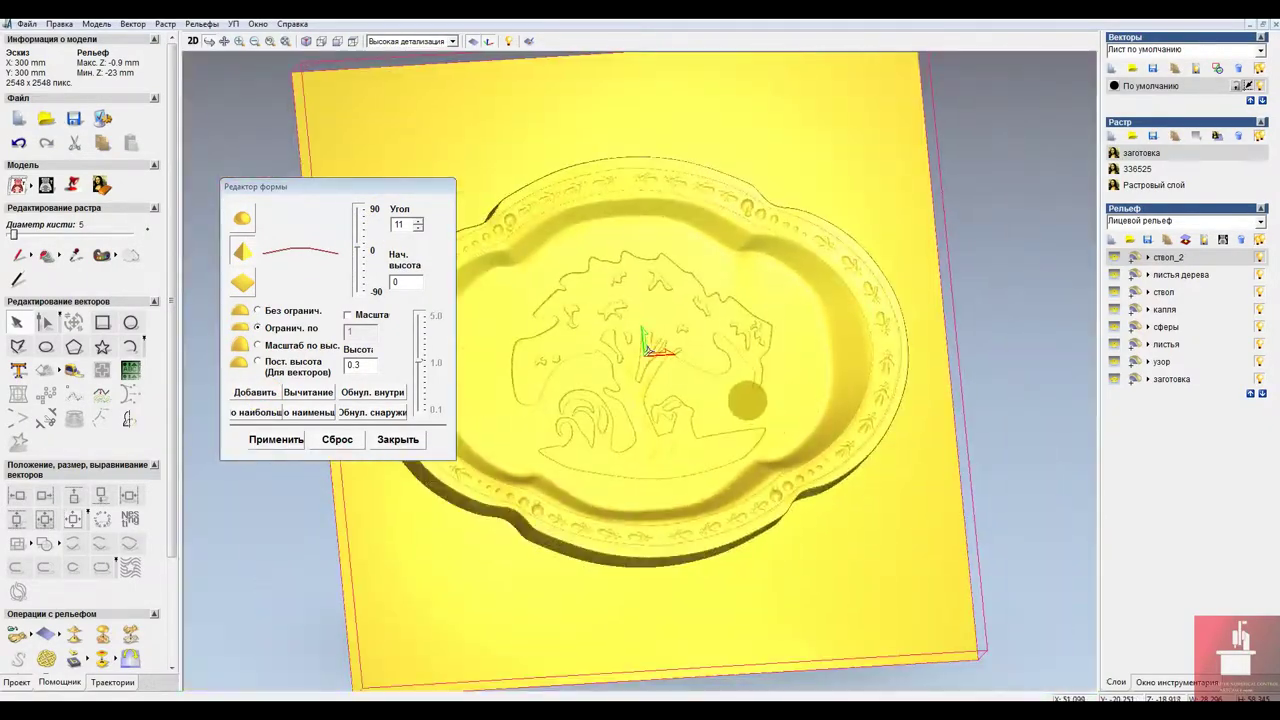
click(397, 440)
drag(828, 355, 594, 334)
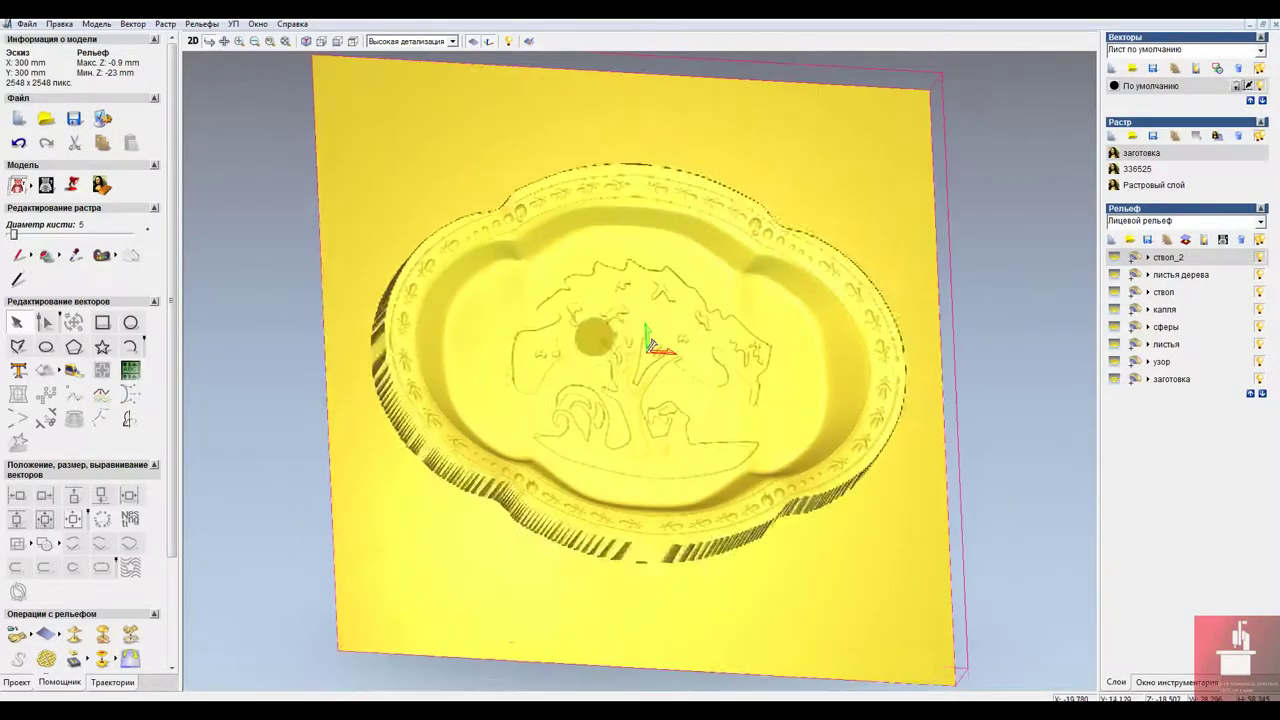
Return to the 2D view, clear the vector selection and save the model.
click(192, 40)
click(805, 373)
scroll(826, 341, down, 2)
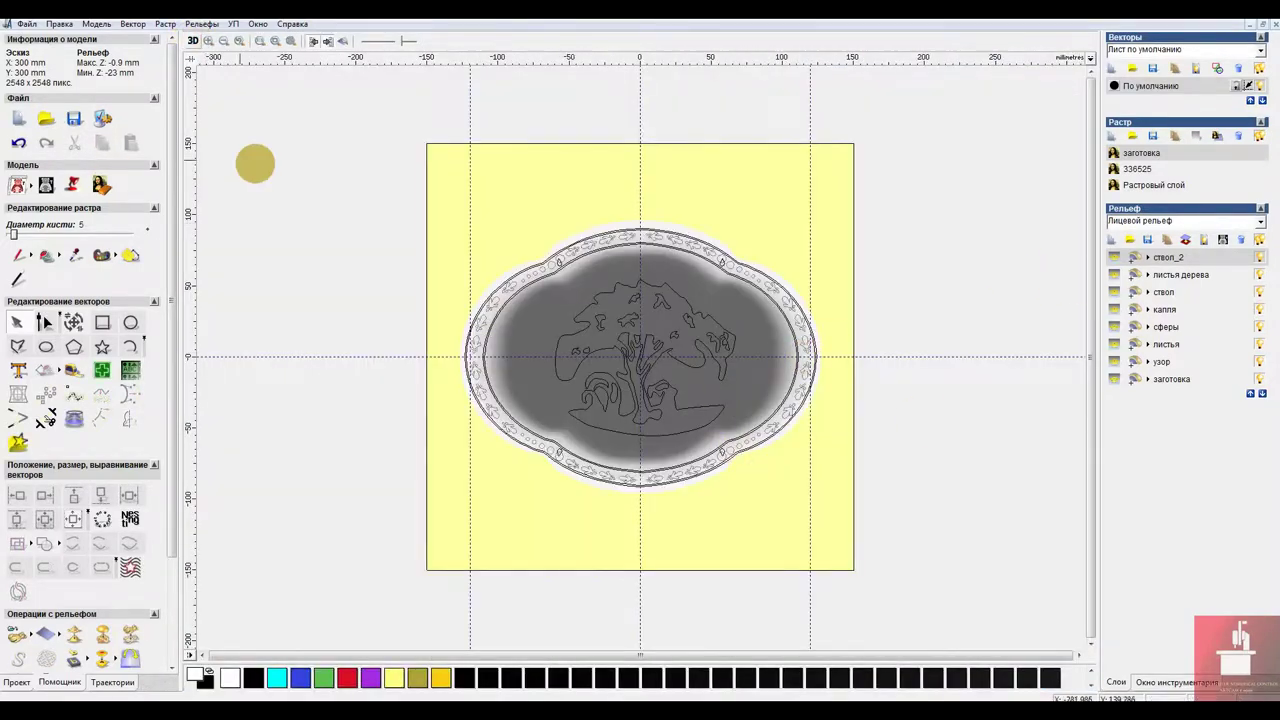
key(ctrl+s)
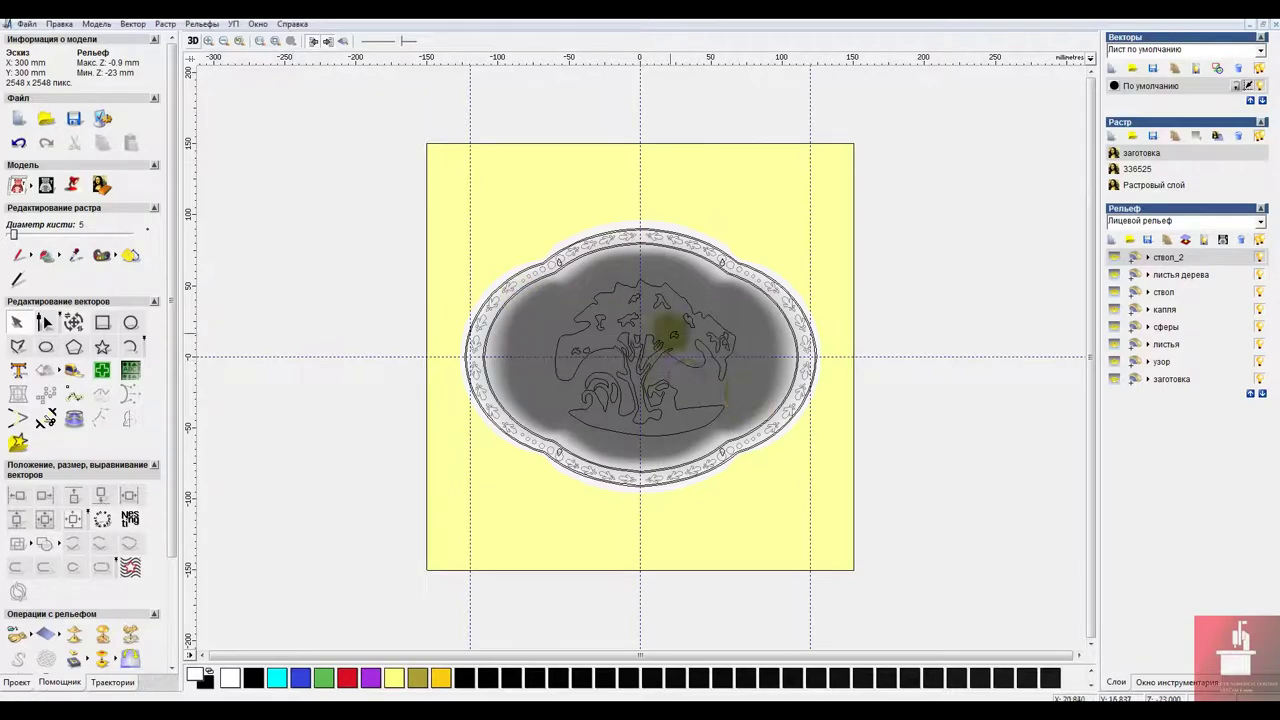
Draw a closed polyline for a small leaf to the right of the trunk, about 5 mm wide and 7 mm tall.
scroll(661, 336, up, 2)
click(20, 345)
scroll(760, 472, up, 3)
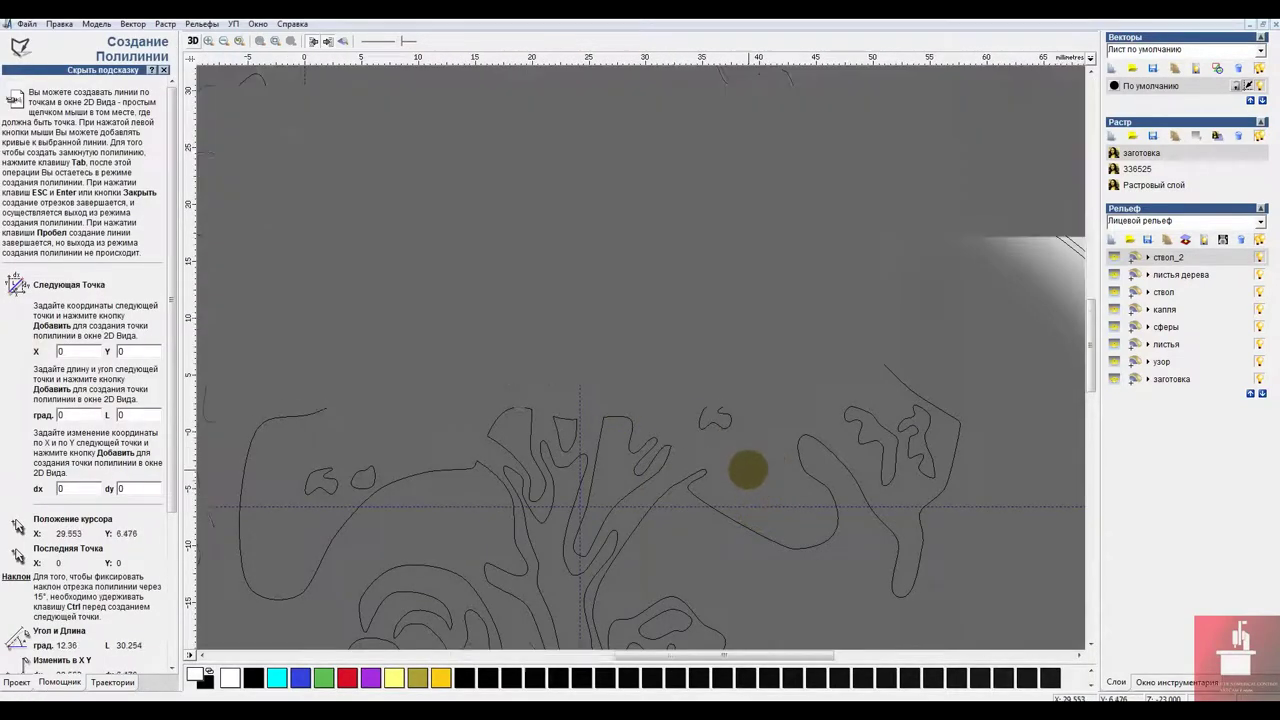
click(748, 475)
click(640, 398)
click(660, 433)
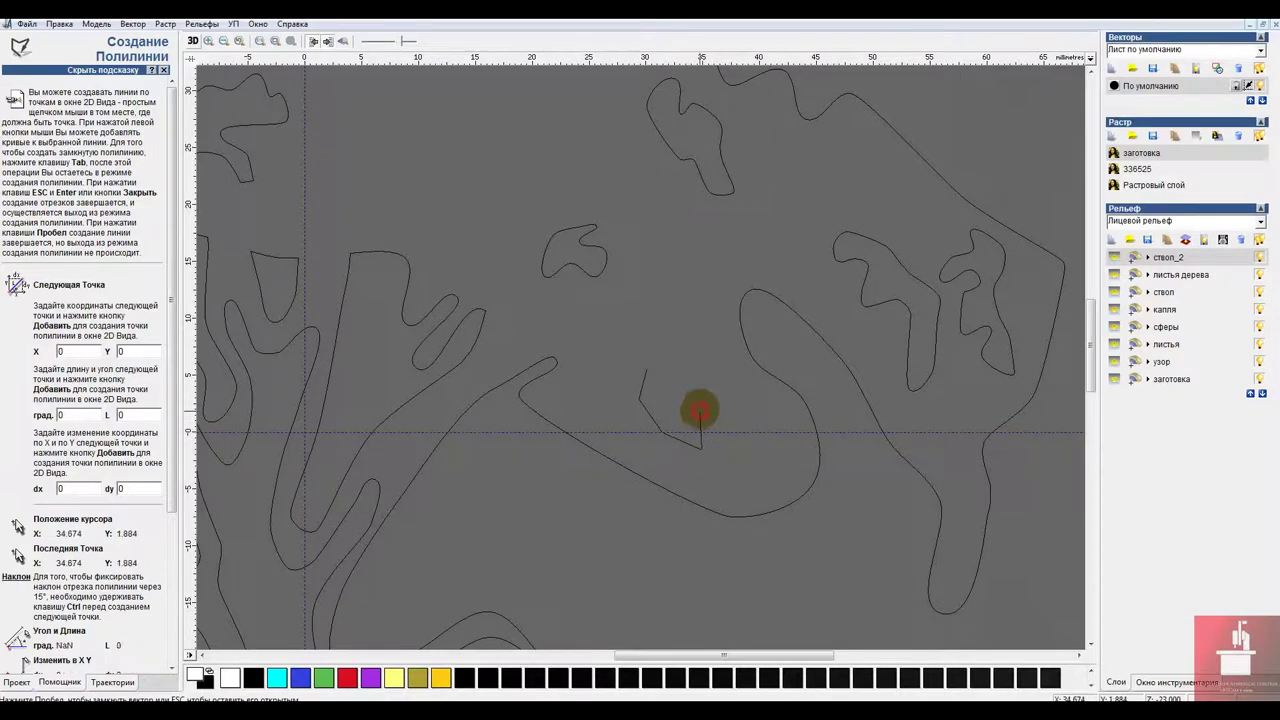
click(687, 378)
key(Escape)
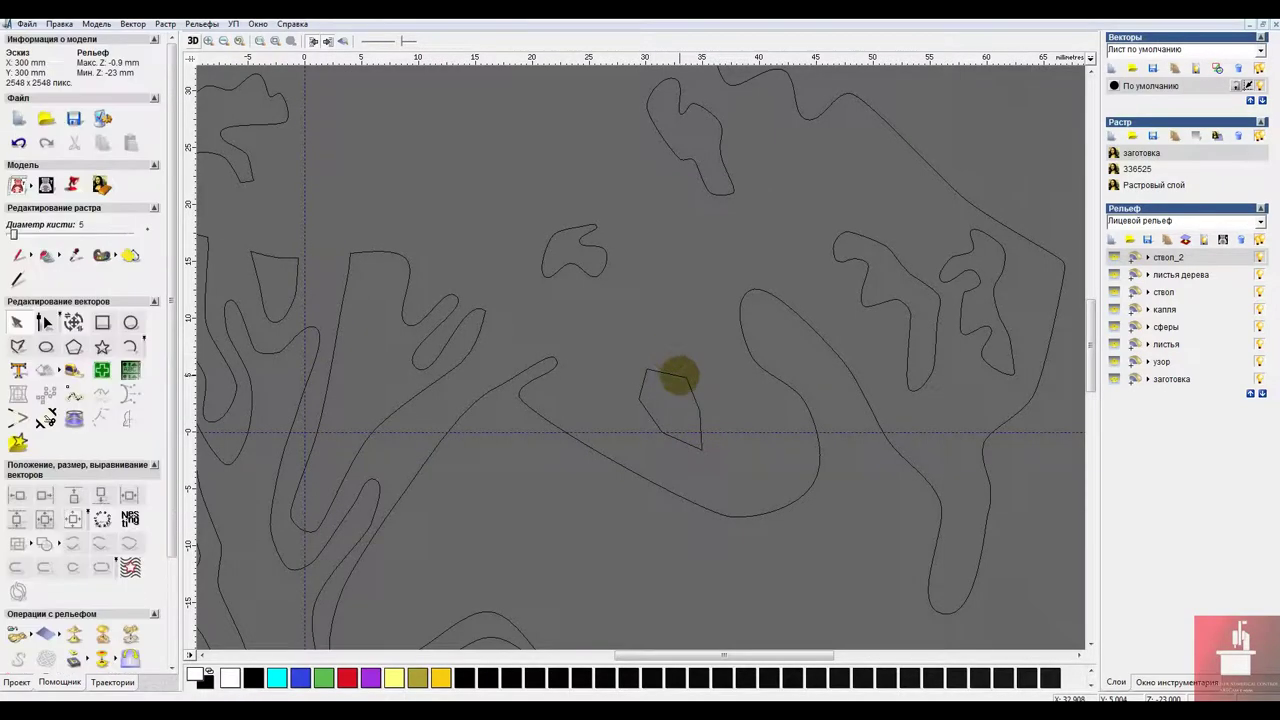
Smooth the leaf outline's nodes into curves and stretch its lower tip into a teardrop about 6 by 10 mm.
click(681, 377)
click(45, 322)
drag(664, 435, 708, 466)
right_click(660, 433)
click(663, 408)
drag(666, 450, 678, 443)
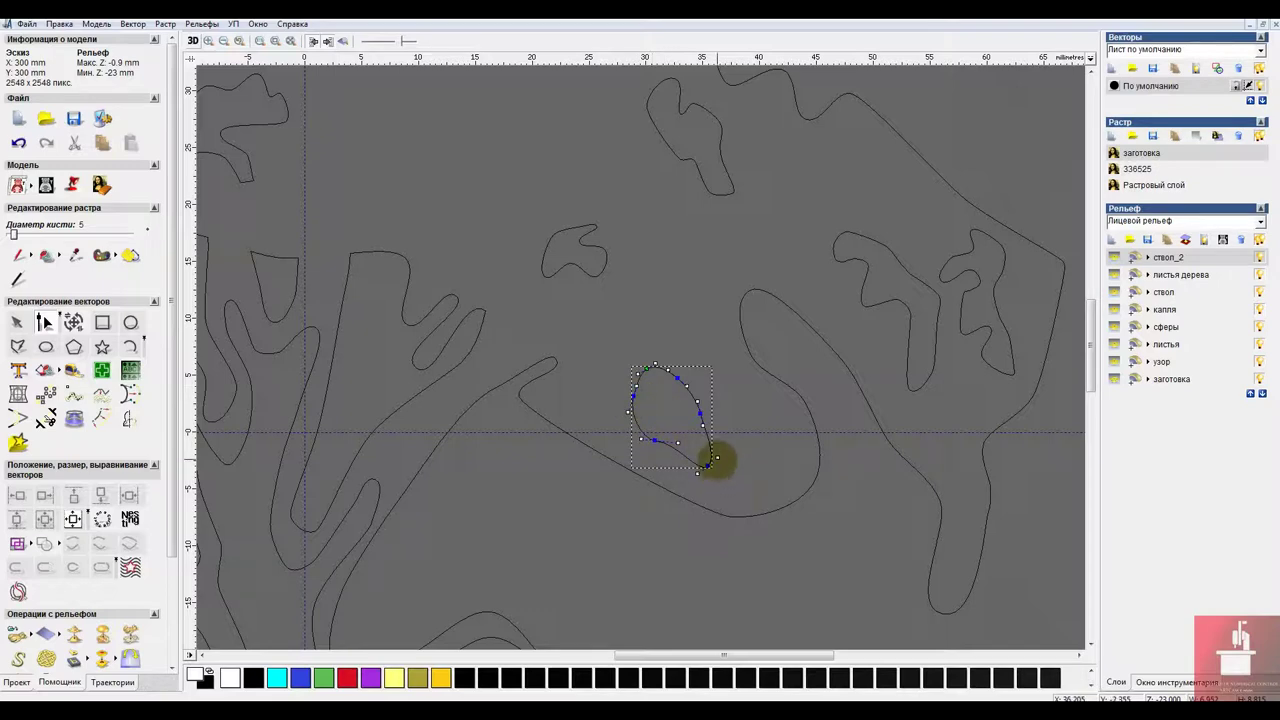
click(744, 455)
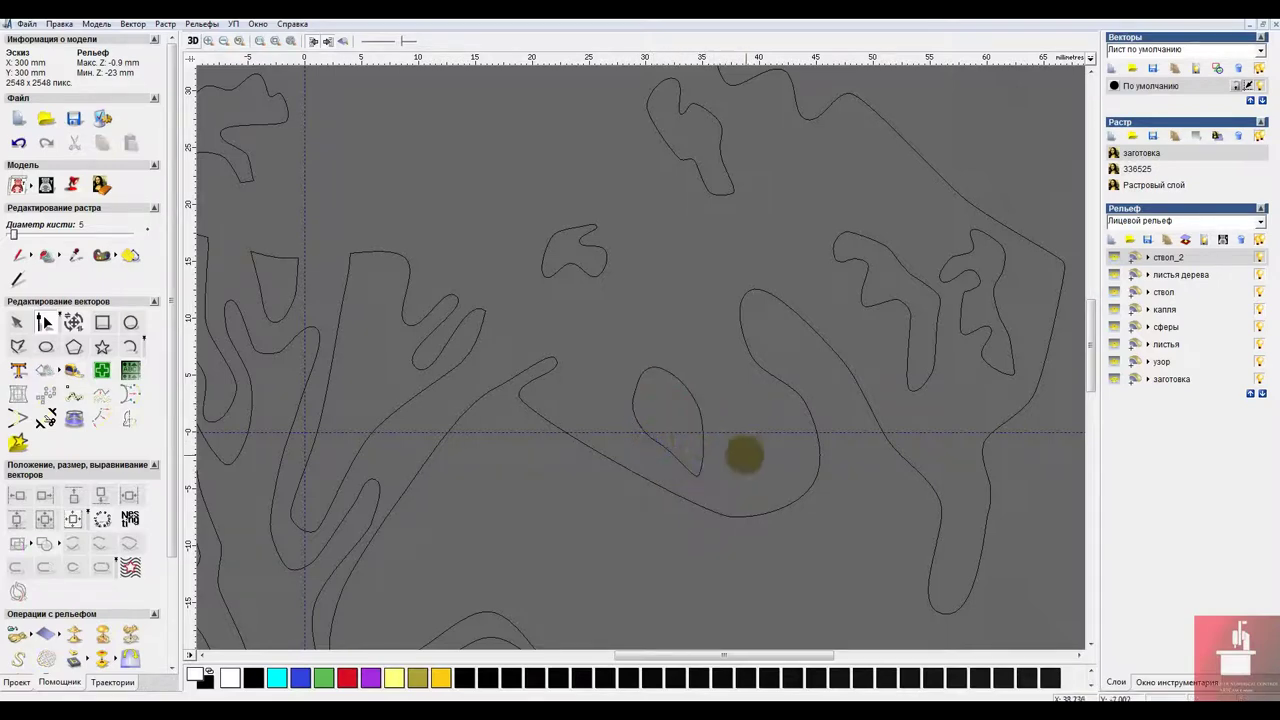
Select the leaf outline and create a new relief layer named лист.
click(704, 441)
click(1112, 239)
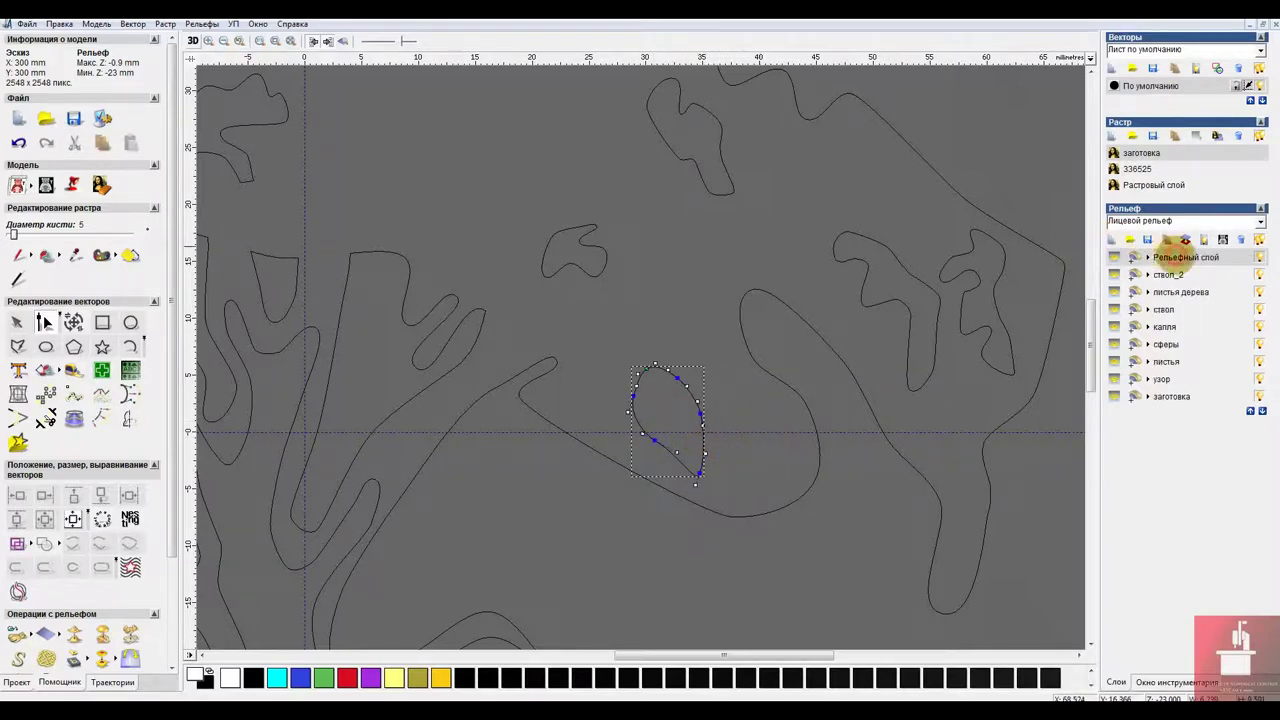
key(Return)
Draw a closed narrow polyline for the midrib along the inside of the leaf, about 4 mm wide and 8 mm tall.
click(17, 347)
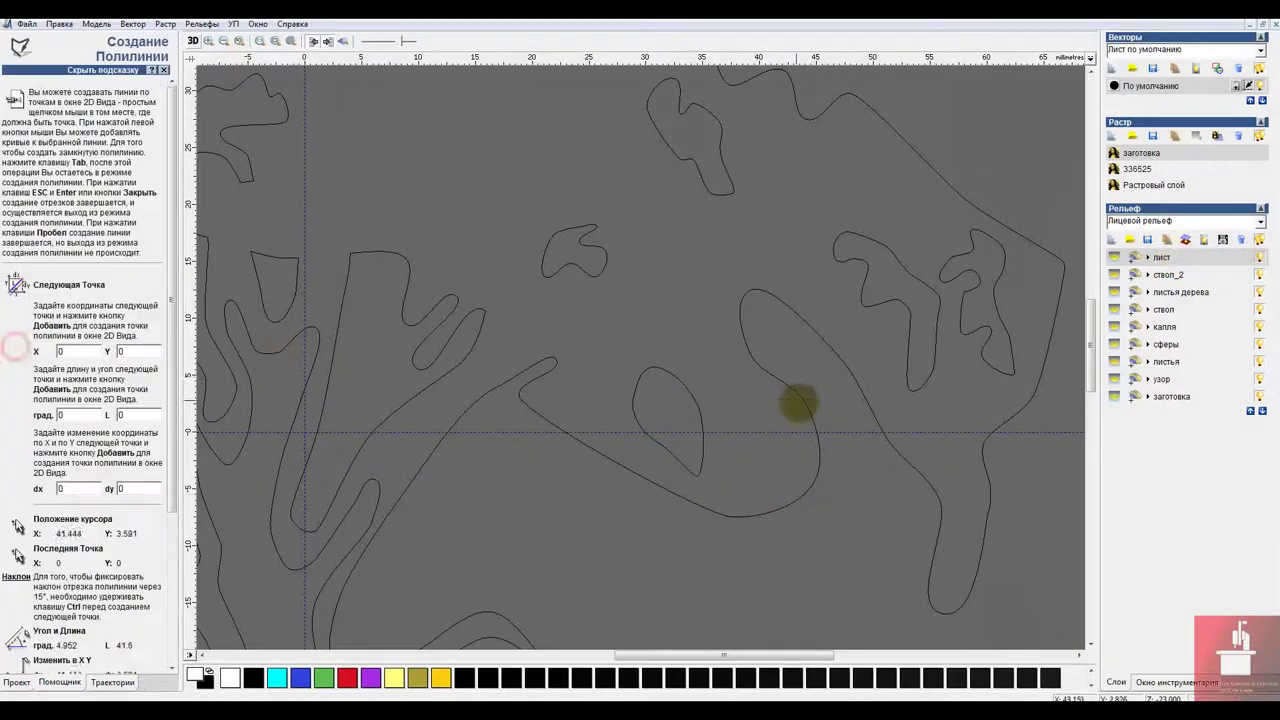
scroll(708, 410, up, 1)
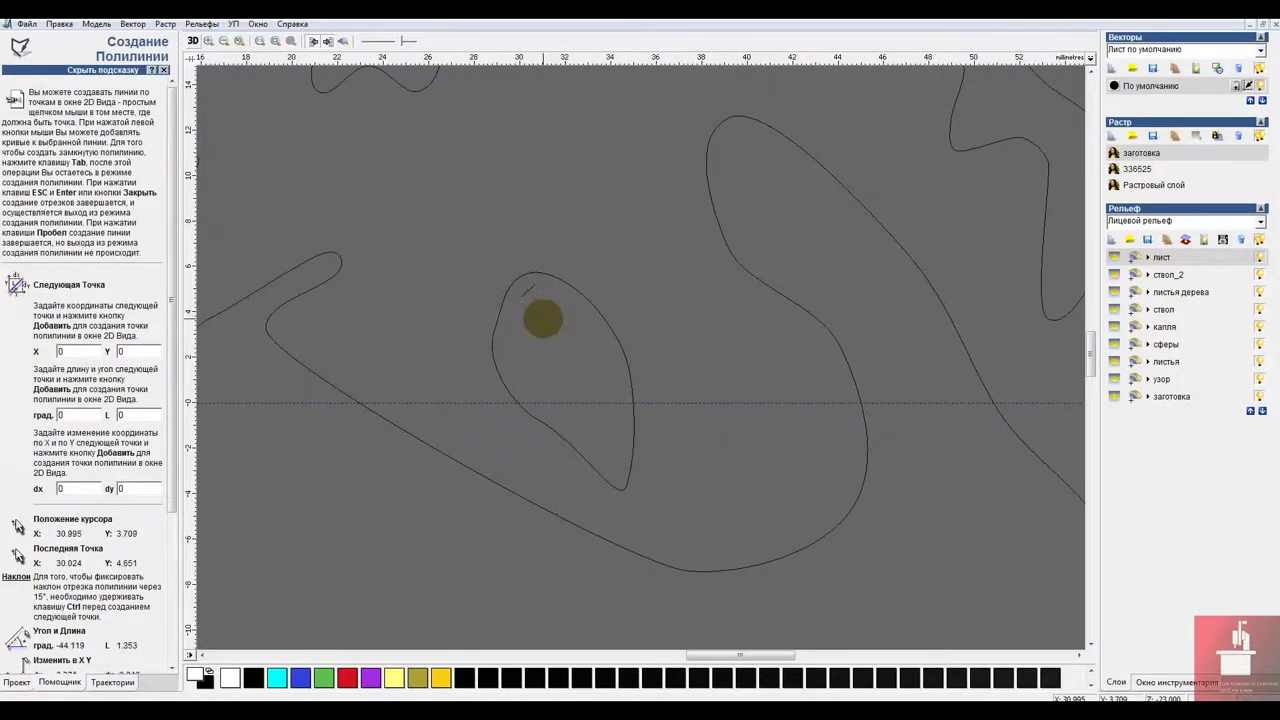
click(611, 469)
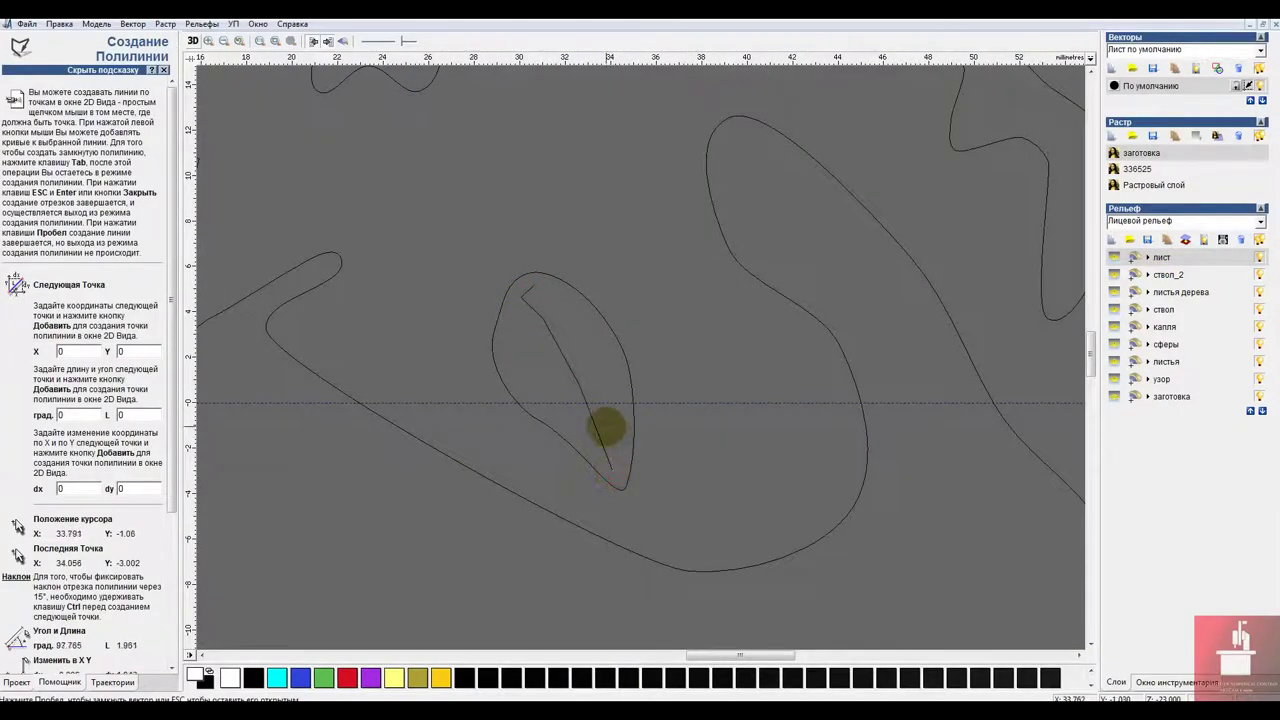
click(606, 427)
click(575, 339)
click(534, 285)
key(Escape)
Smooth all nodes of the midrib polyline into curves and adjust the handles at its lower tip and upper end.
click(572, 334)
click(46, 322)
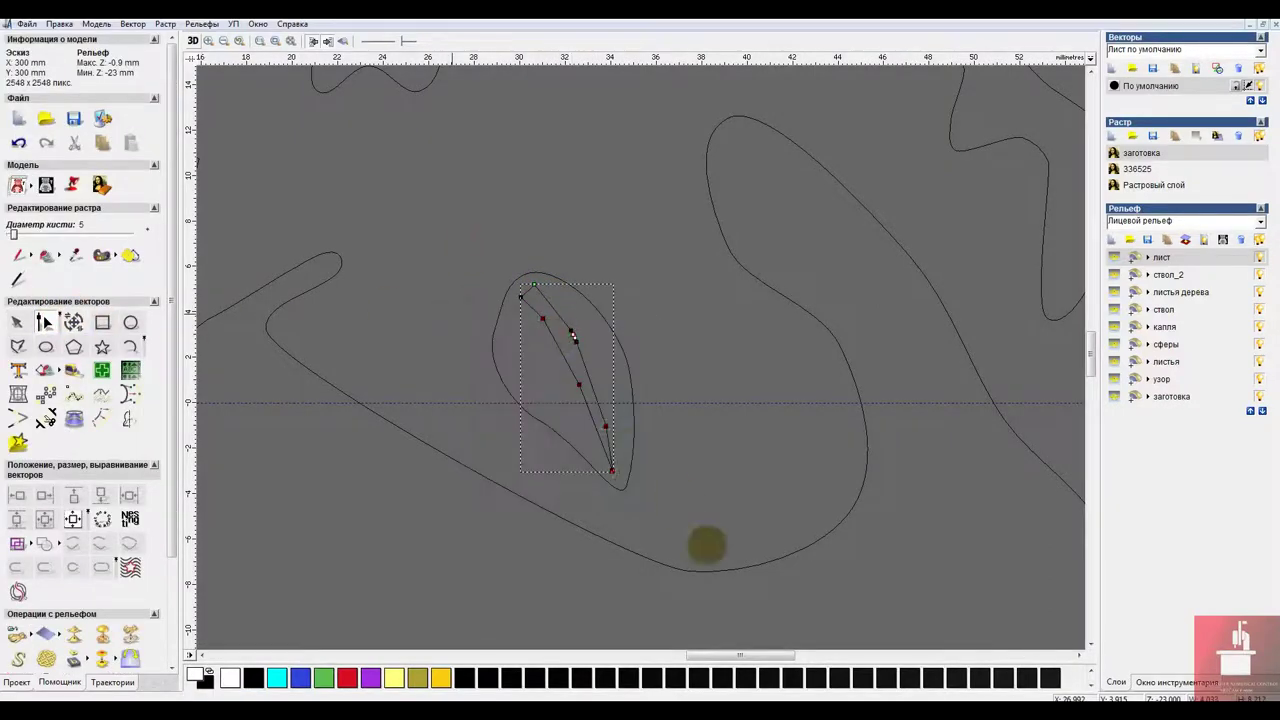
right_click(707, 543)
click(757, 418)
scroll(611, 468, up, 2)
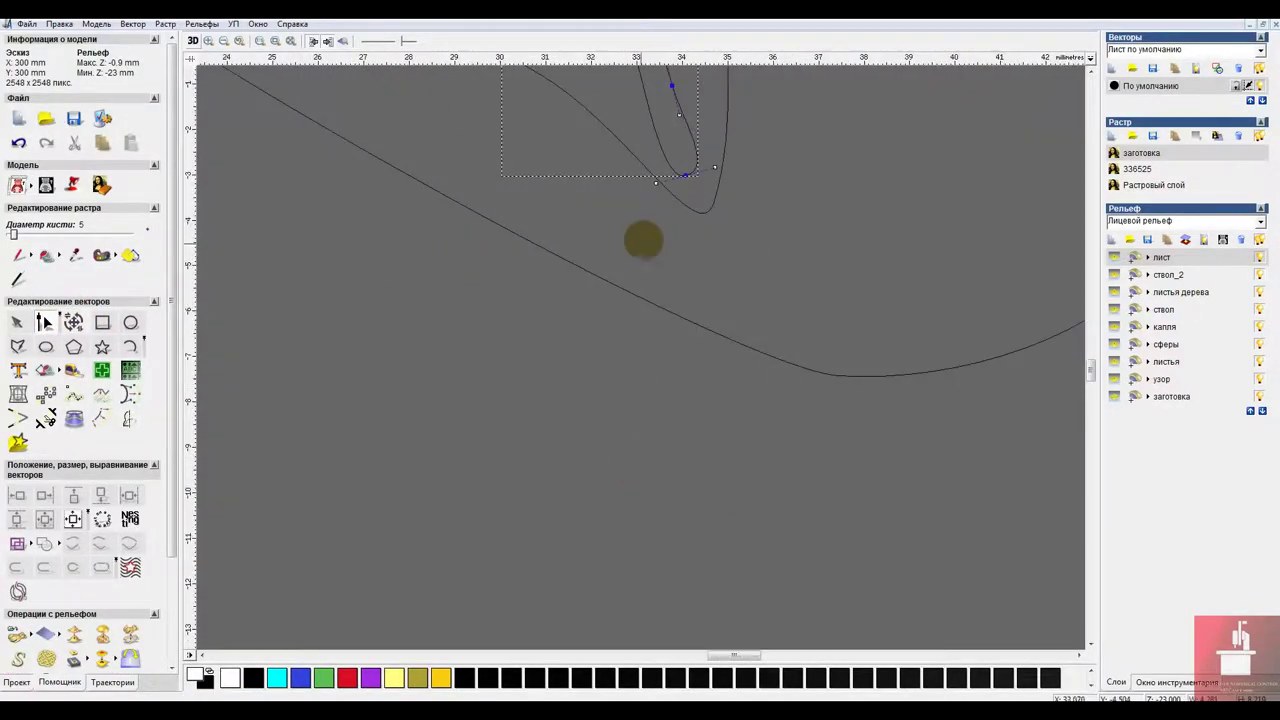
scroll(688, 121, up, 1)
drag(696, 451, 604, 315)
scroll(564, 144, down, 1)
drag(530, 145, 525, 167)
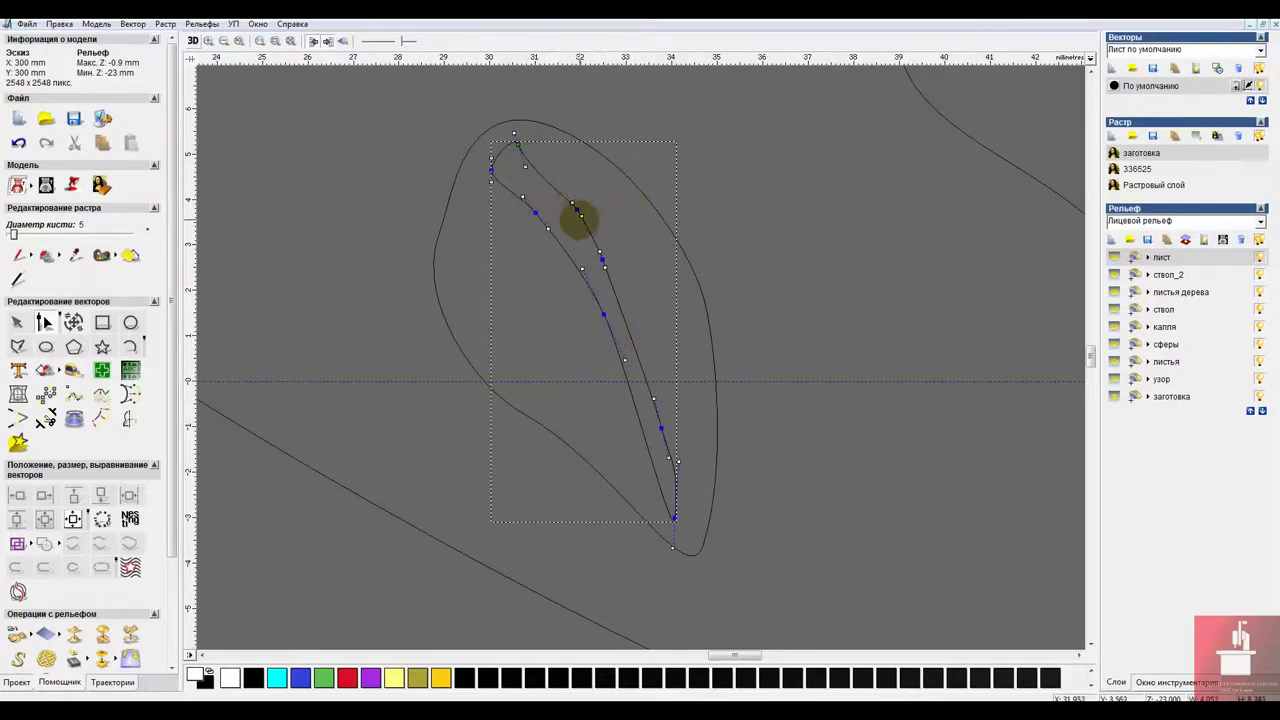
Delete the surplus nodes near the upper end and the lower part of the midrib's right edge.
right_click(566, 196)
click(606, 363)
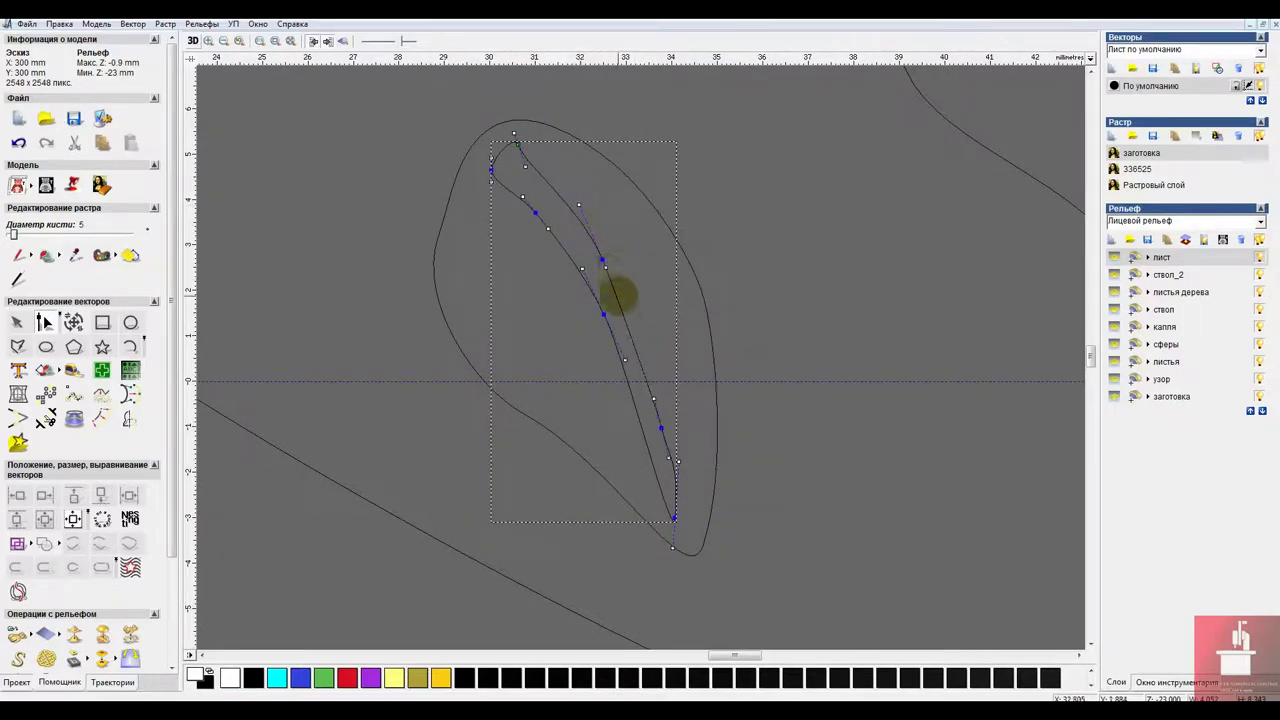
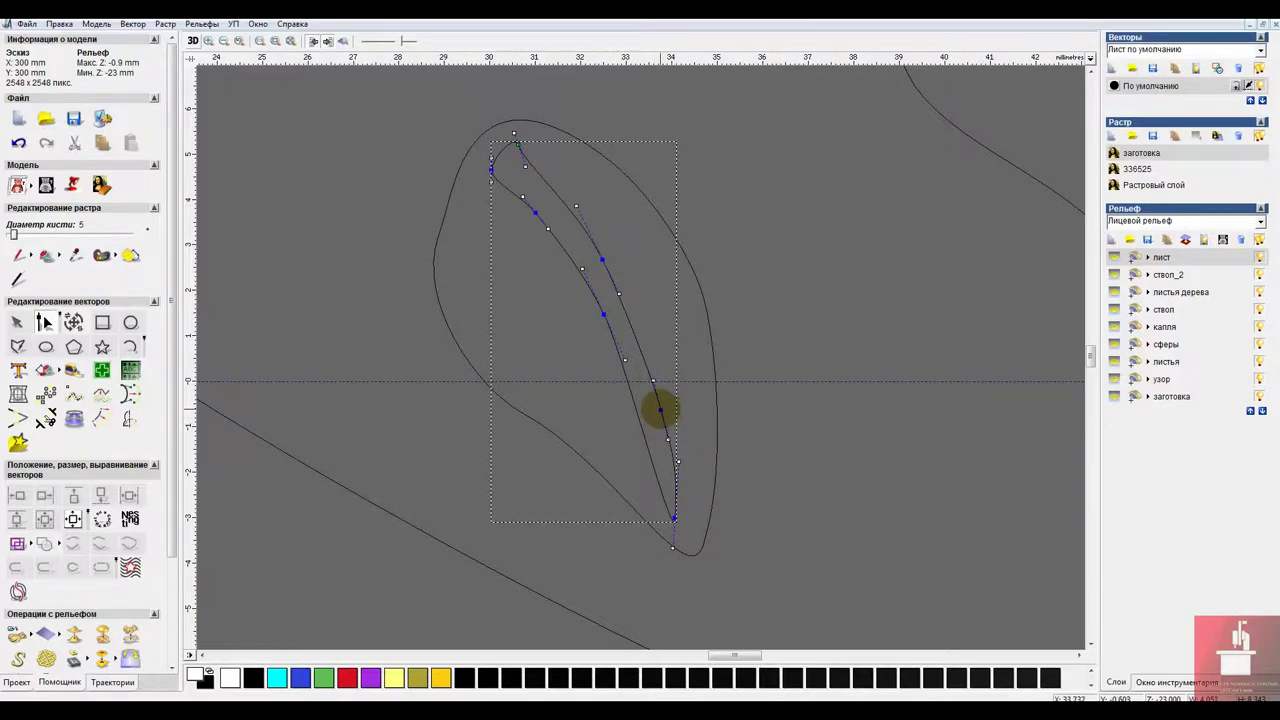
right_click(661, 409)
click(703, 466)
key(ctrl+z)
right_click(661, 410)
click(712, 506)
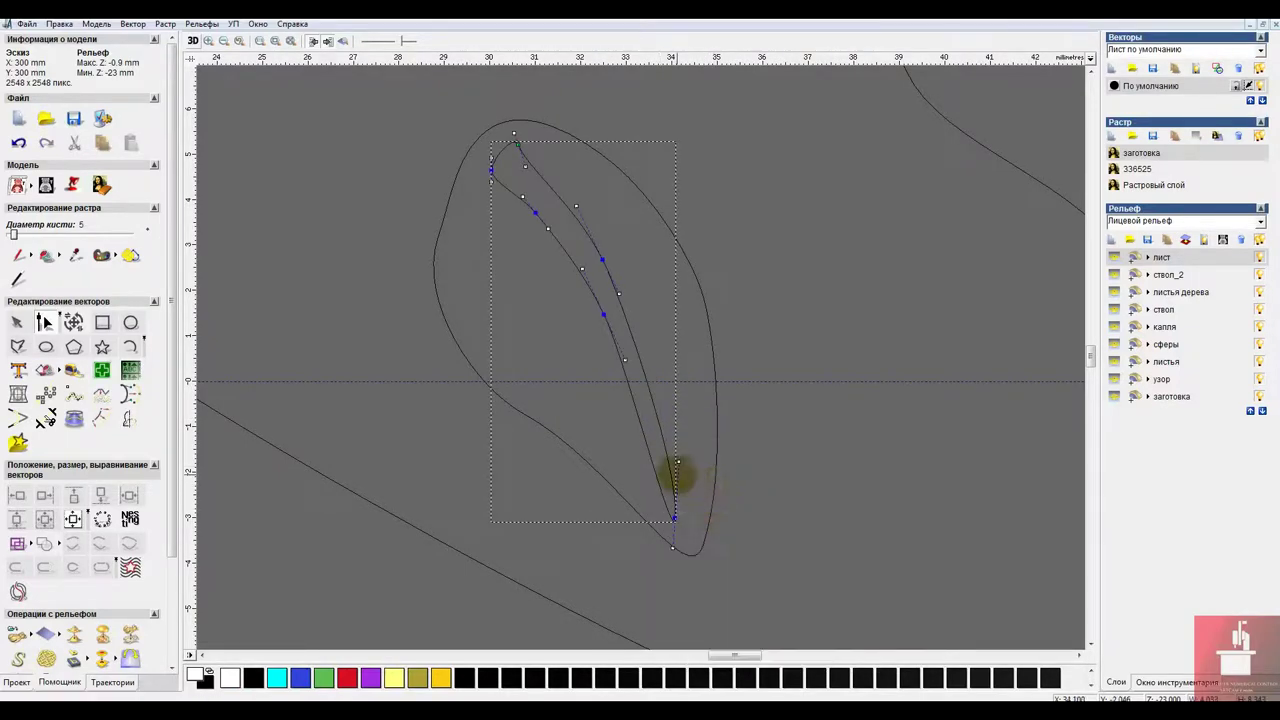
Reshape the midrib's left edge by moving its nodes and handles until it tapers evenly towards the tip.
drag(604, 315, 617, 350)
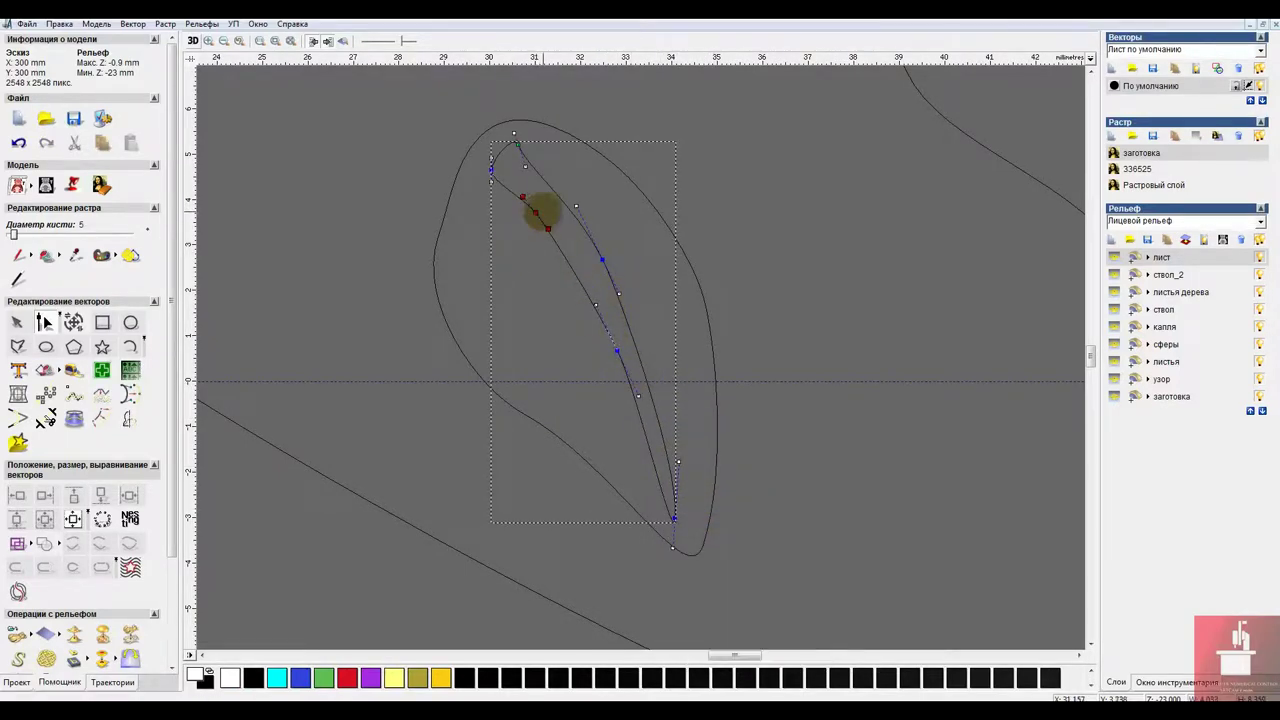
drag(541, 205, 496, 180)
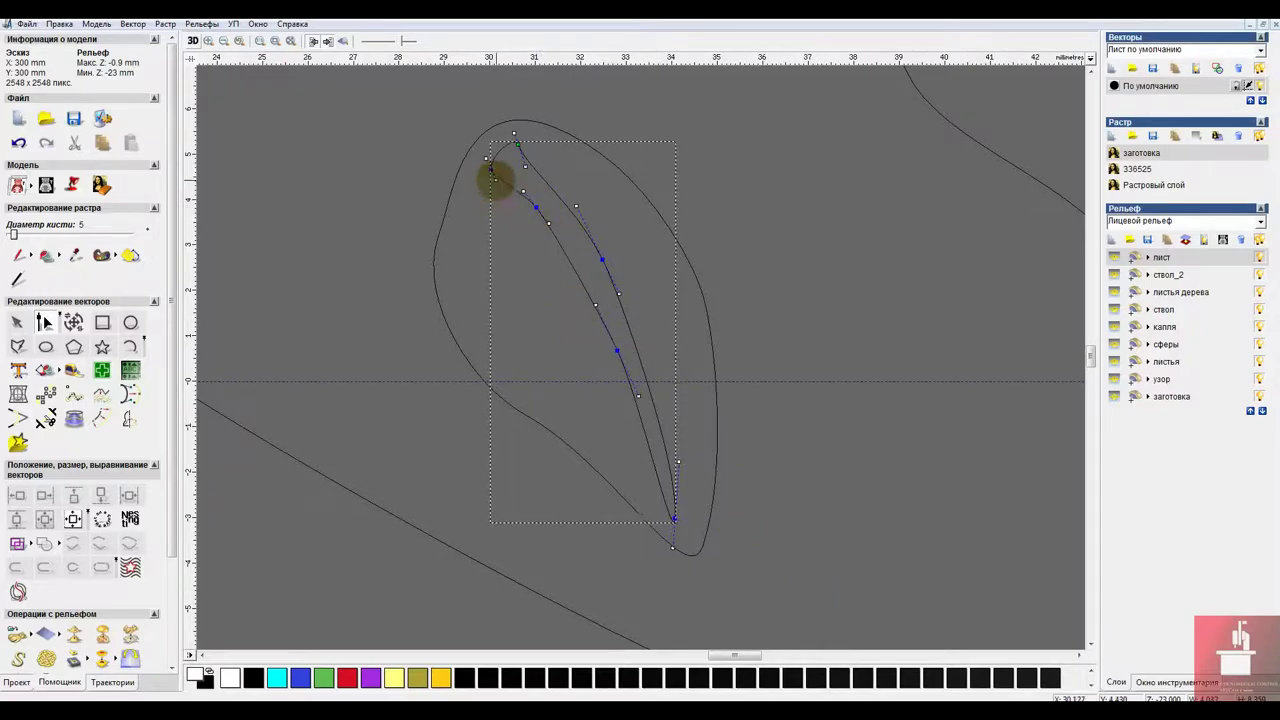
click(517, 226)
click(559, 243)
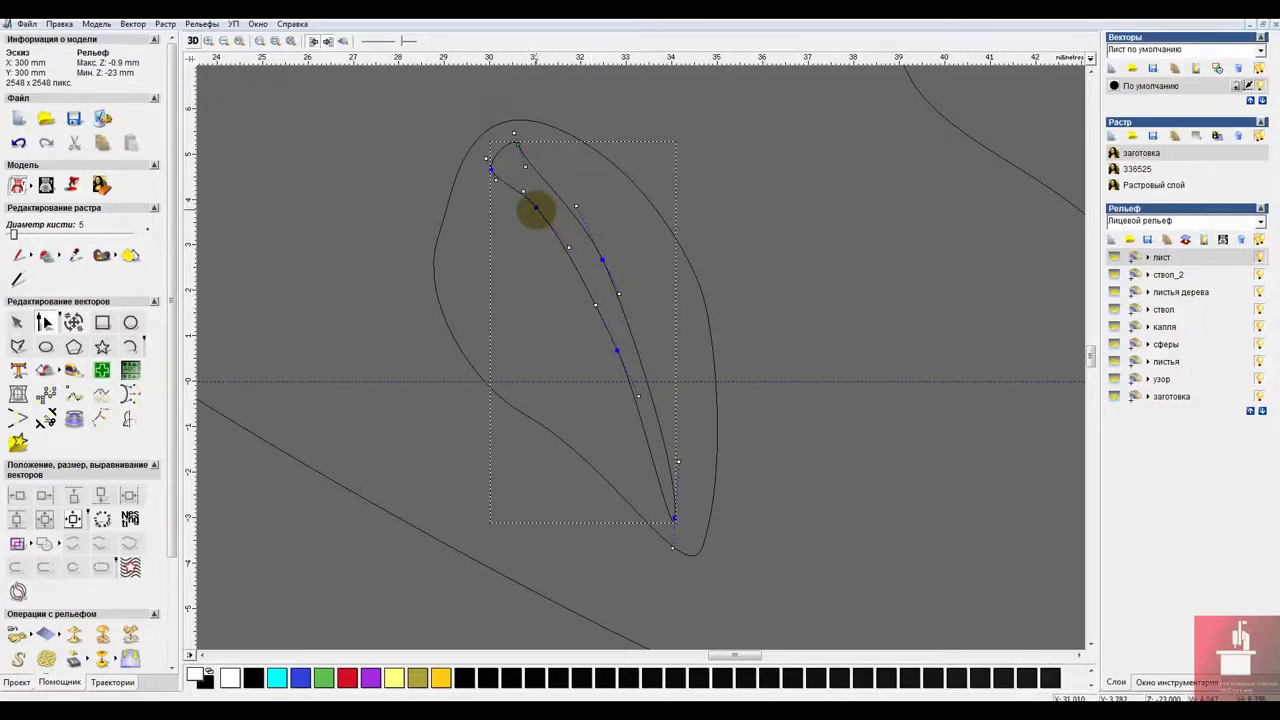
click(581, 372)
Draw a closed polyline for a side vein curving from the upper midrib to the leaf's left edge, about 2 by 3 mm.
click(22, 346)
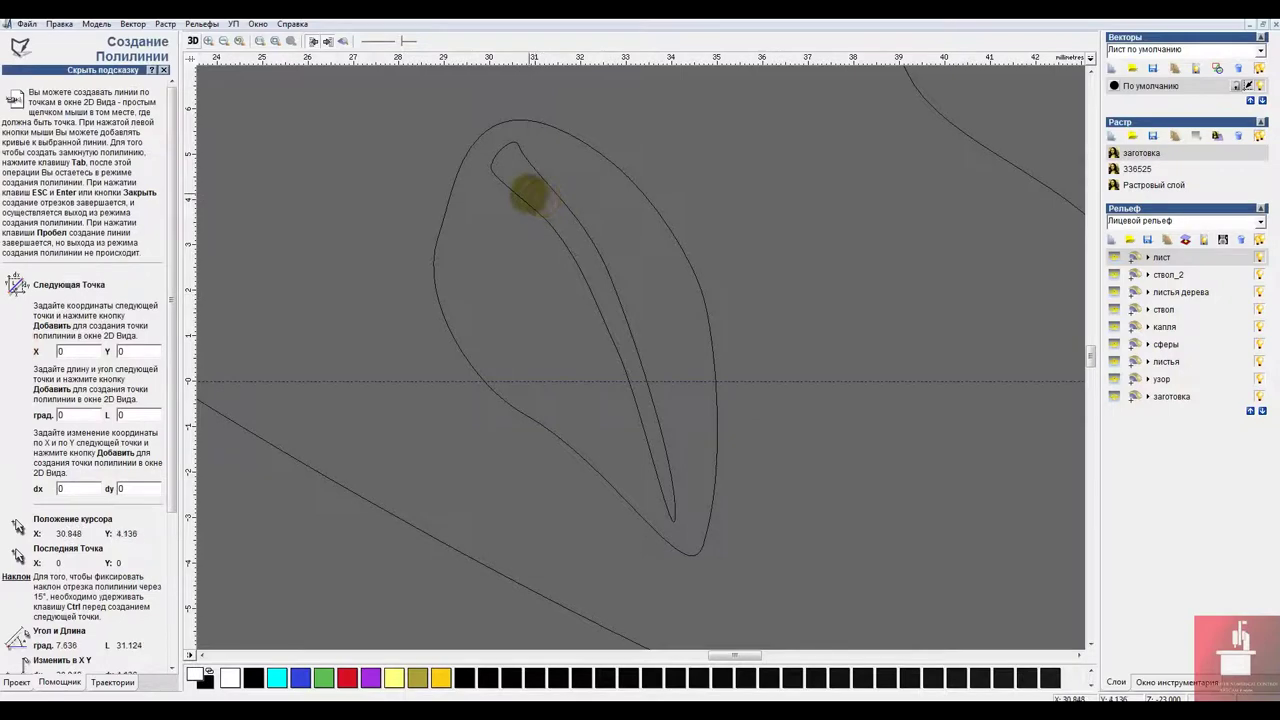
click(525, 191)
click(514, 277)
click(489, 296)
click(464, 308)
click(491, 304)
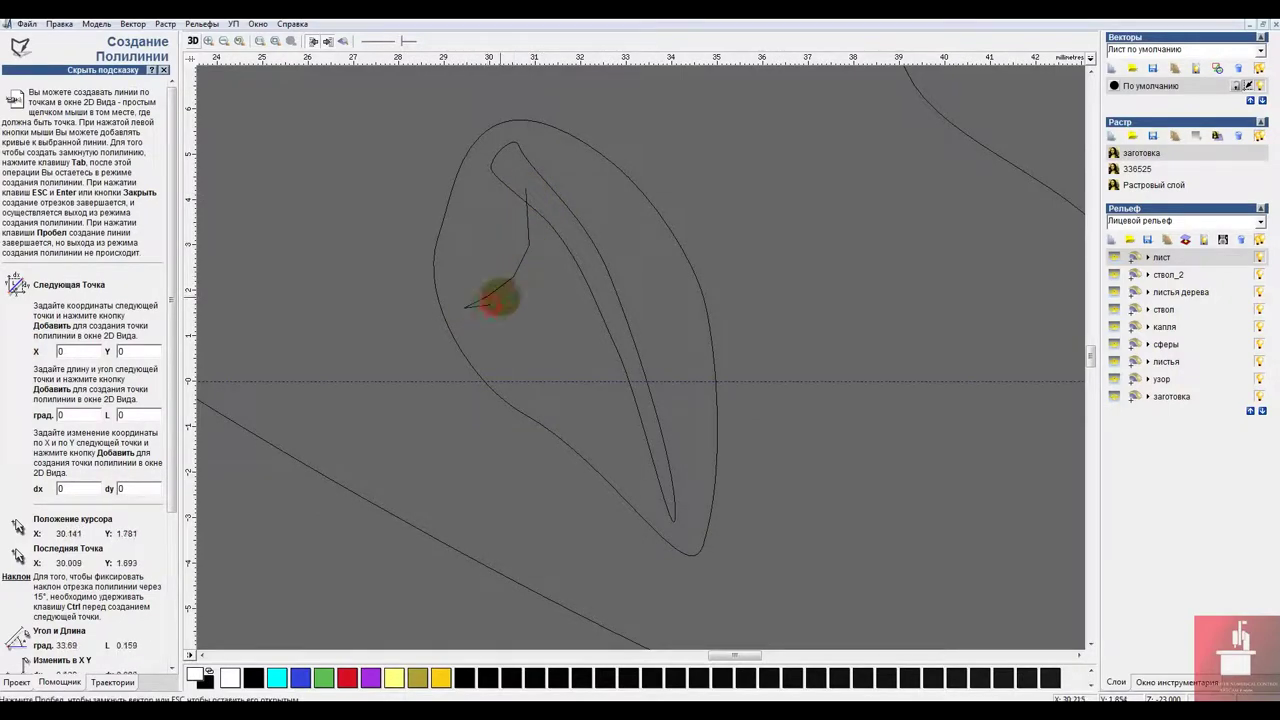
click(530, 279)
click(551, 240)
click(546, 196)
key(Escape)
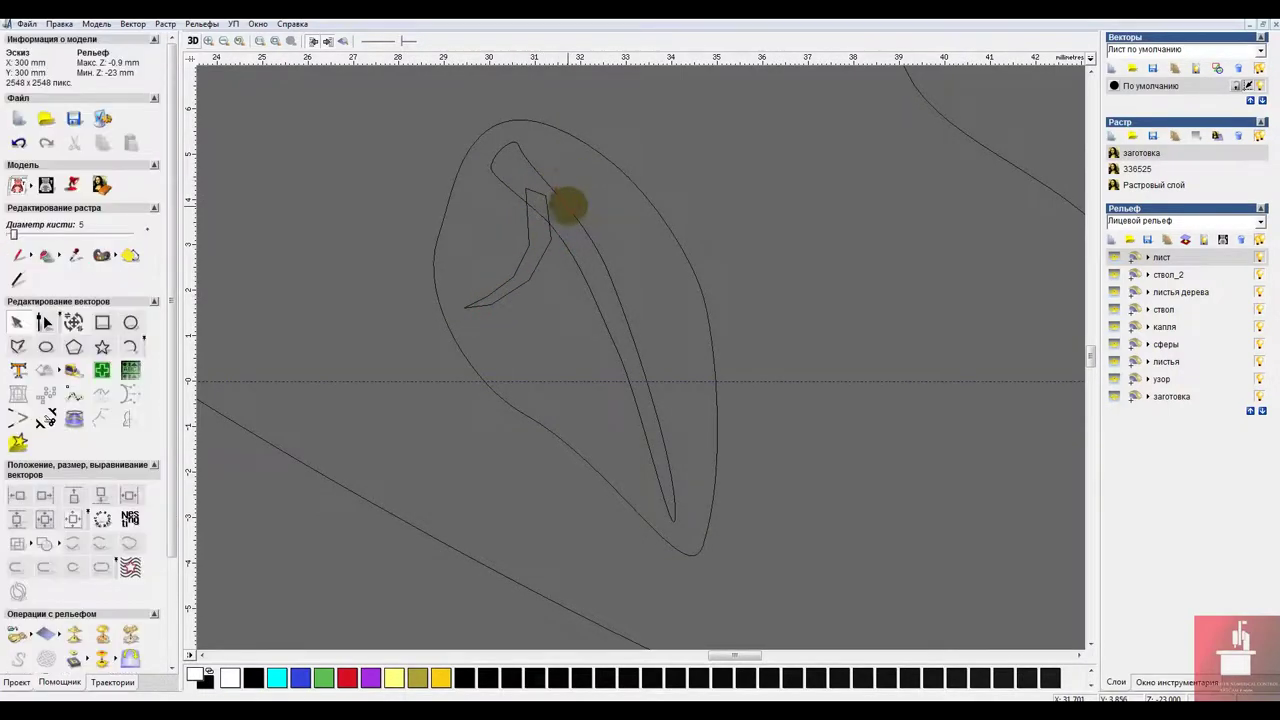
Smooth all nodes of the side vein polyline into curves.
click(45, 322)
key(ctrl+a)
right_click(514, 290)
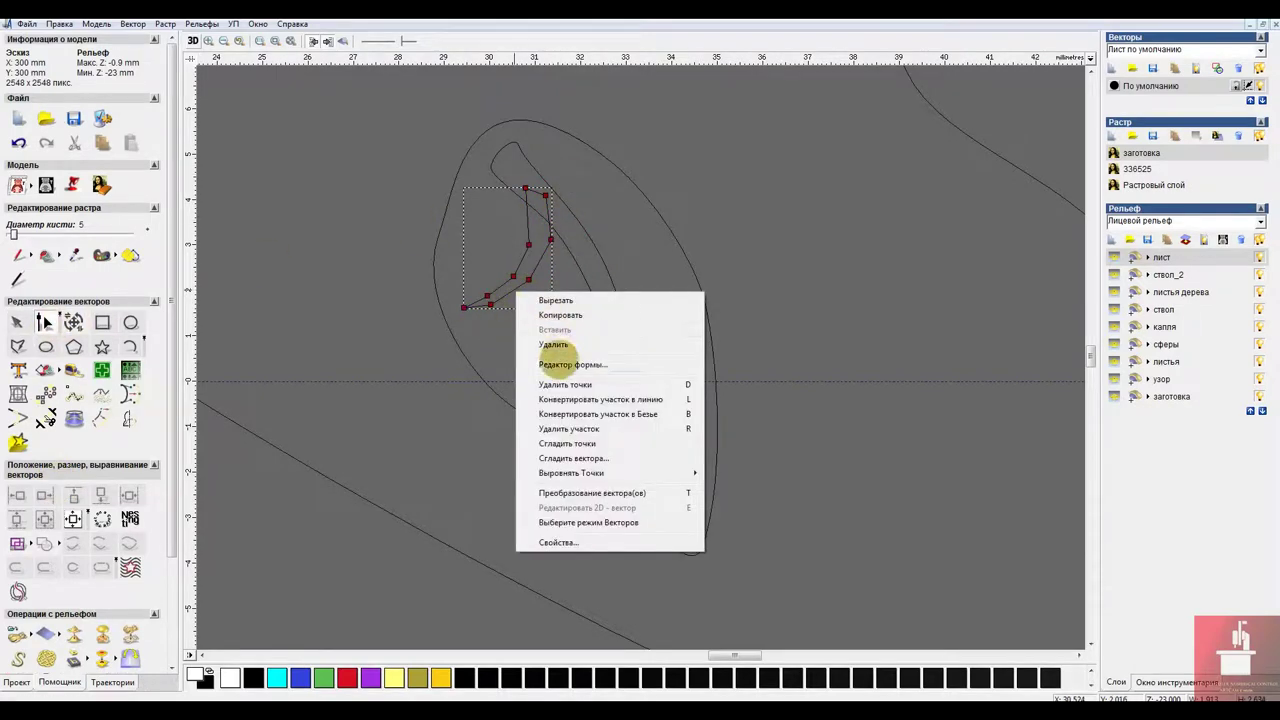
click(568, 442)
click(537, 306)
click(491, 308)
scroll(480, 312, up, 1)
Sharpen the side vein's lower tip with its handle and move the inner edge nodes until the bend curves evenly.
click(43, 322)
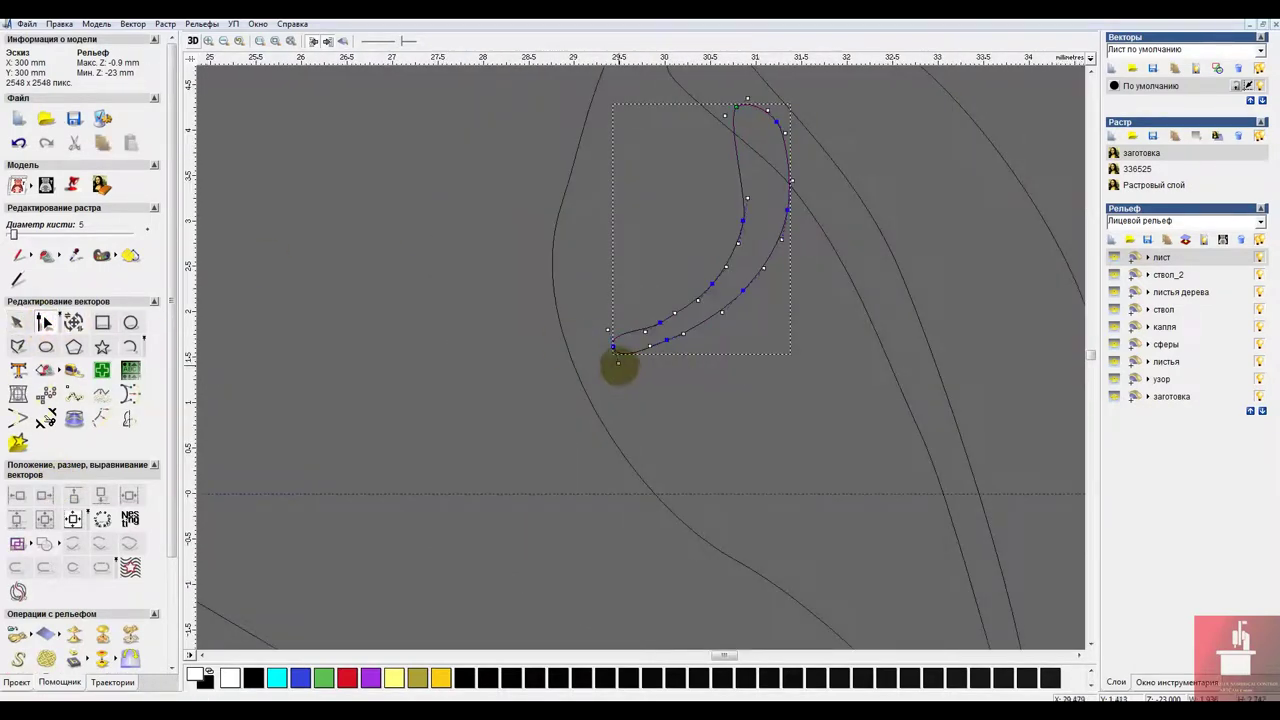
drag(620, 364, 650, 347)
drag(748, 205, 749, 204)
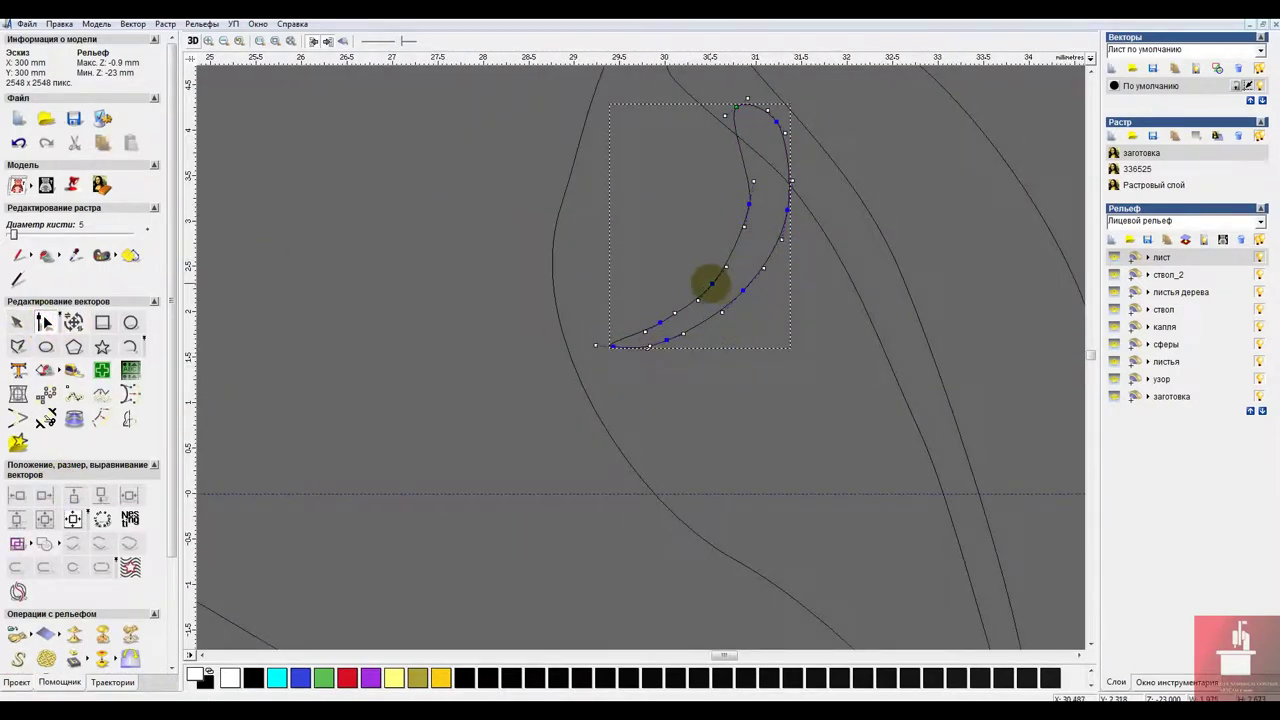
drag(712, 284, 713, 283)
click(784, 292)
scroll(806, 300, down, 2)
scroll(551, 386, up, 1)
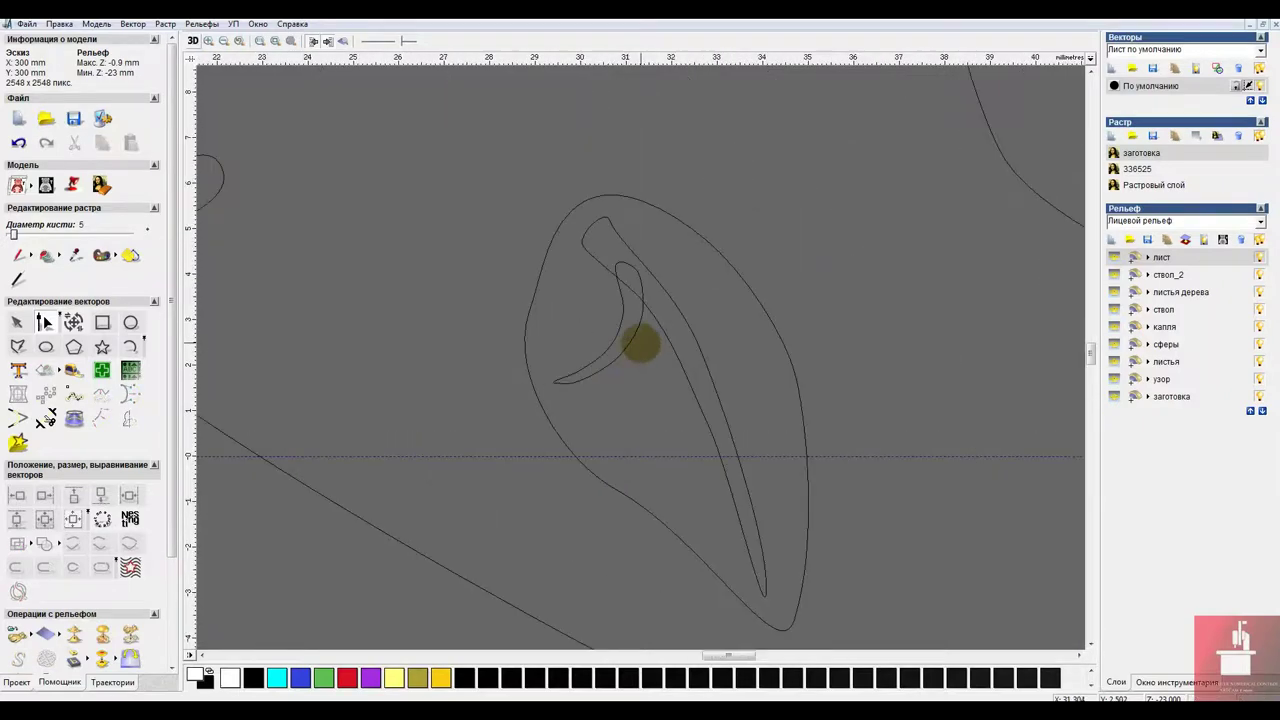
scroll(641, 343, up, 1)
Duplicate the side vein below the original and scale the copy down to about half size.
click(604, 390)
click(17, 322)
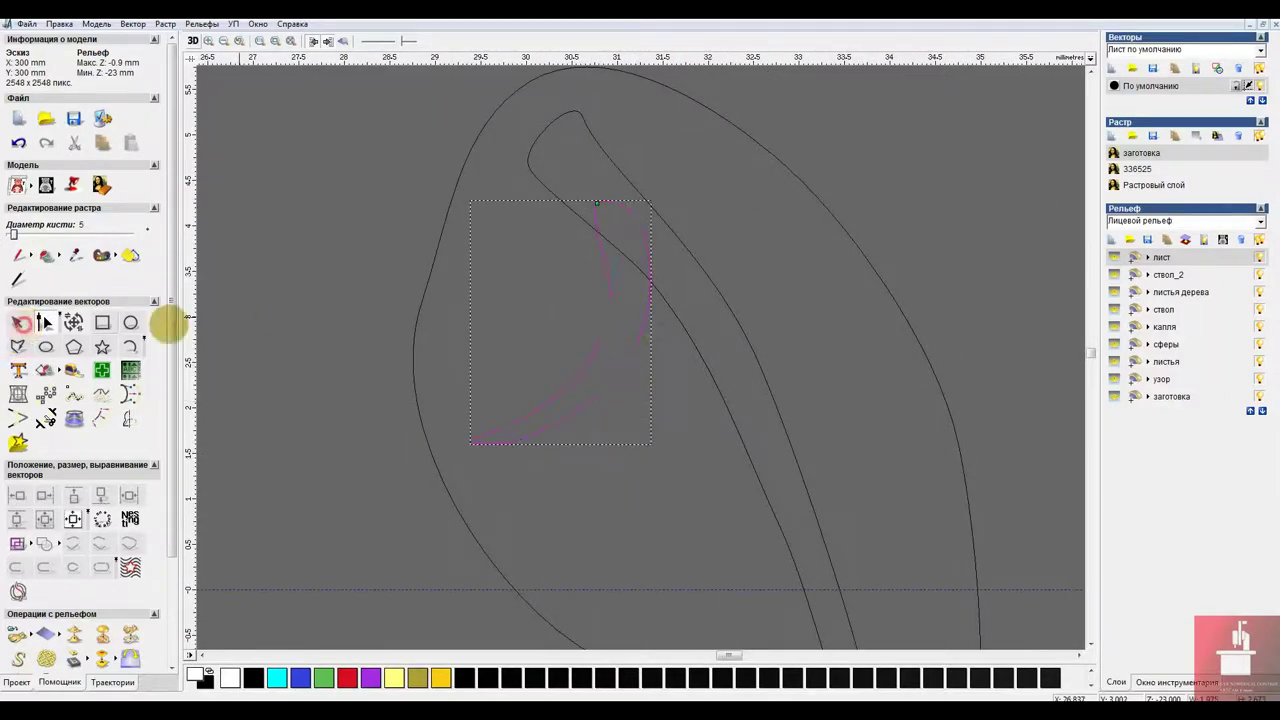
ctrl+drag(632, 353, 740, 436)
click(76, 322)
drag(760, 289, 666, 411)
click(653, 411)
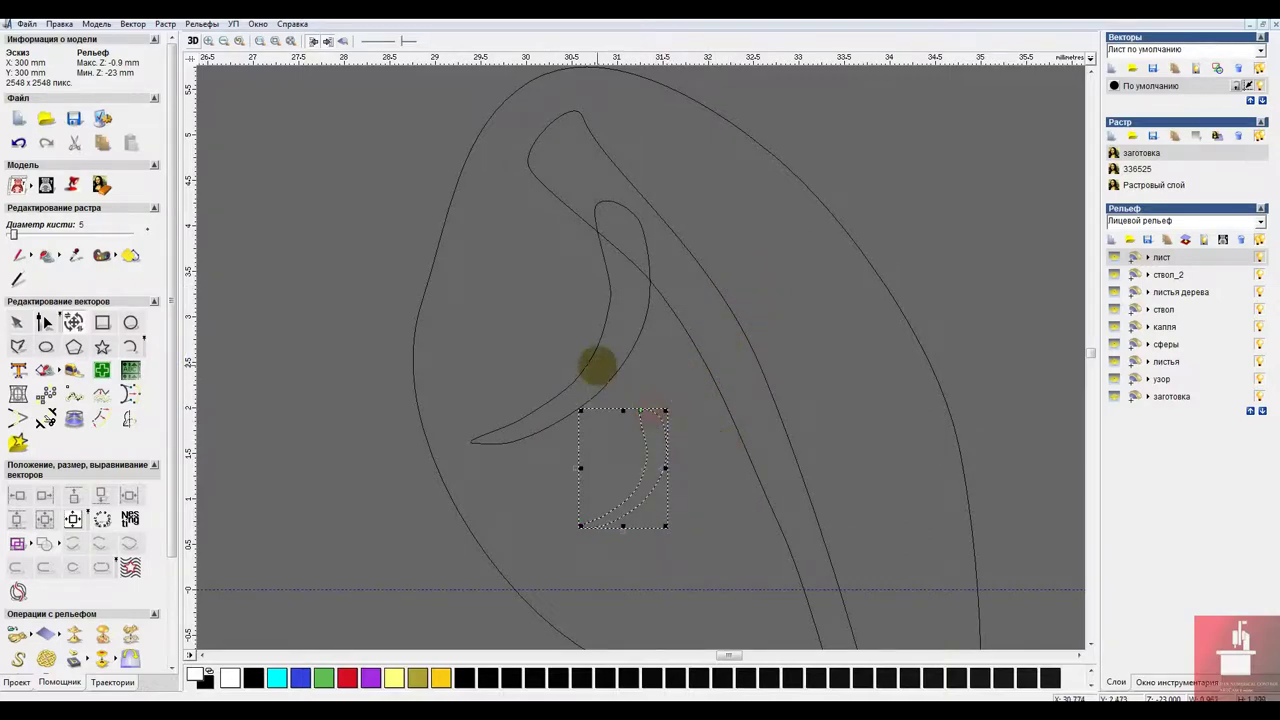
Position, rotate and resize two small vein copies as branches along the side vein's right edge.
drag(611, 344, 613, 416)
drag(589, 372, 593, 418)
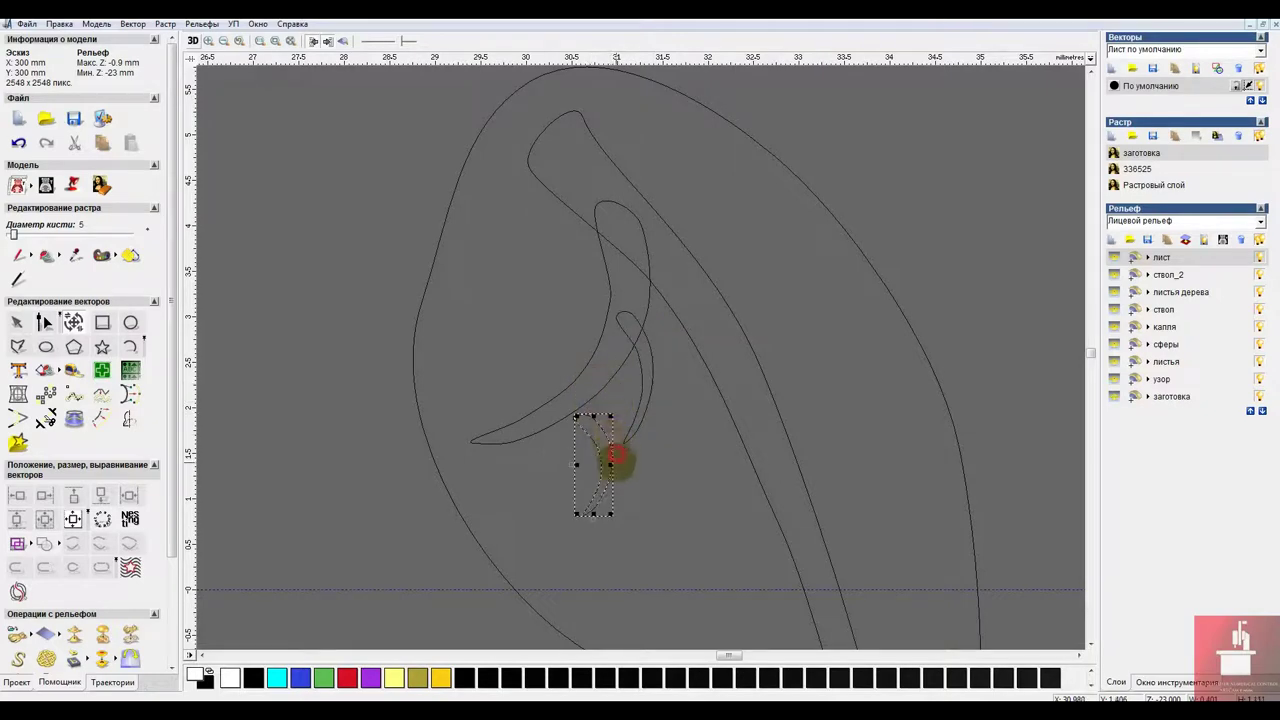
drag(615, 462, 609, 480)
drag(610, 444, 604, 403)
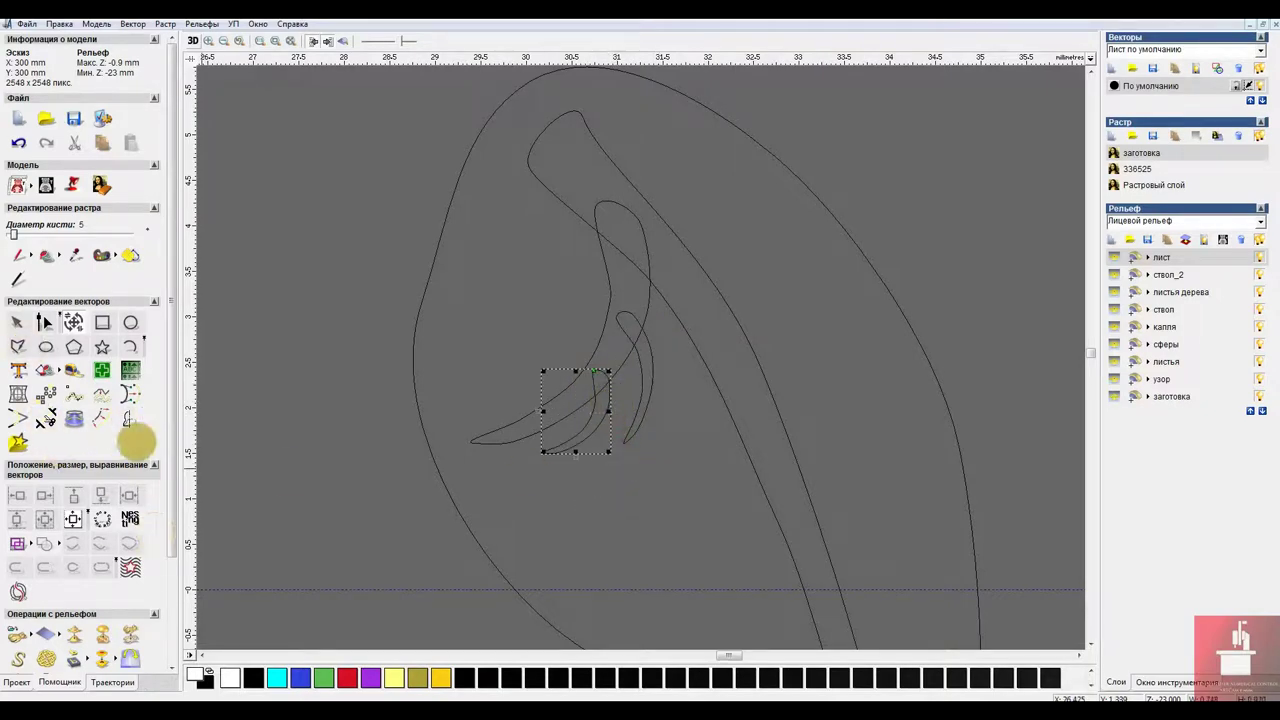
Mirror the lower branch vertically about its centre, keeping the original, and fit the reduced copy onto the side vein's upper edge near the tip.
click(128, 421)
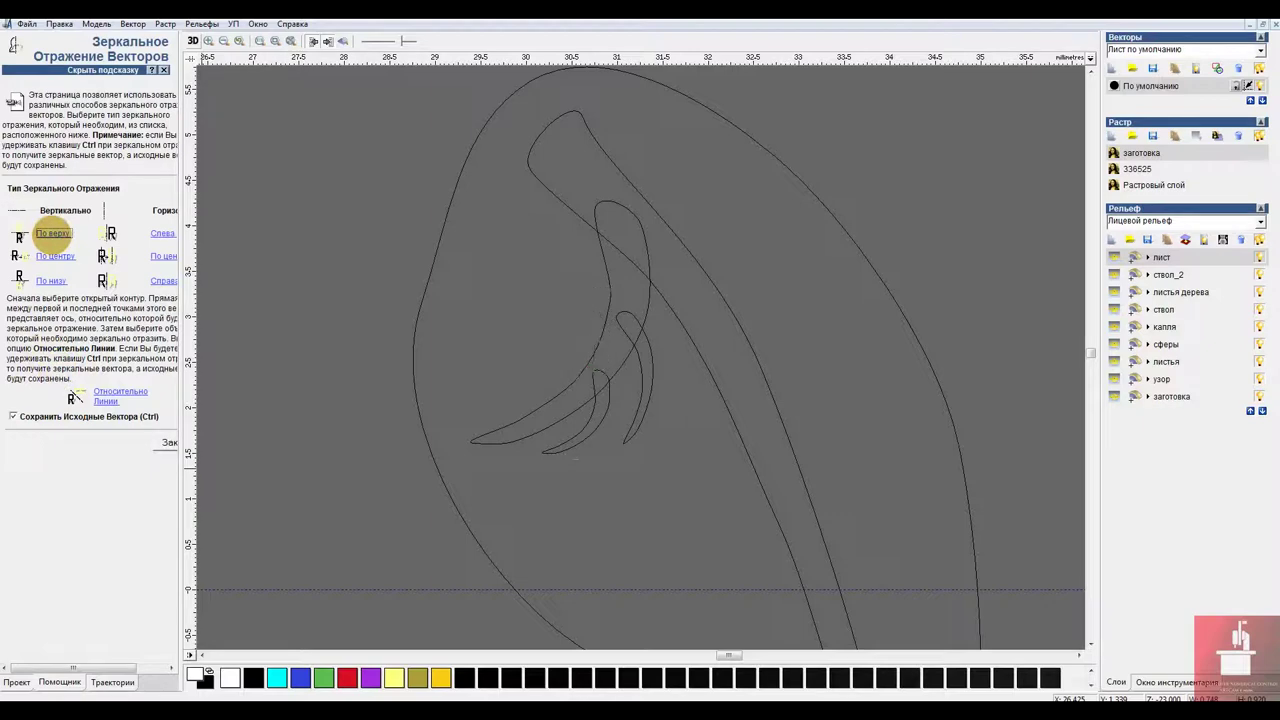
click(606, 406)
click(55, 256)
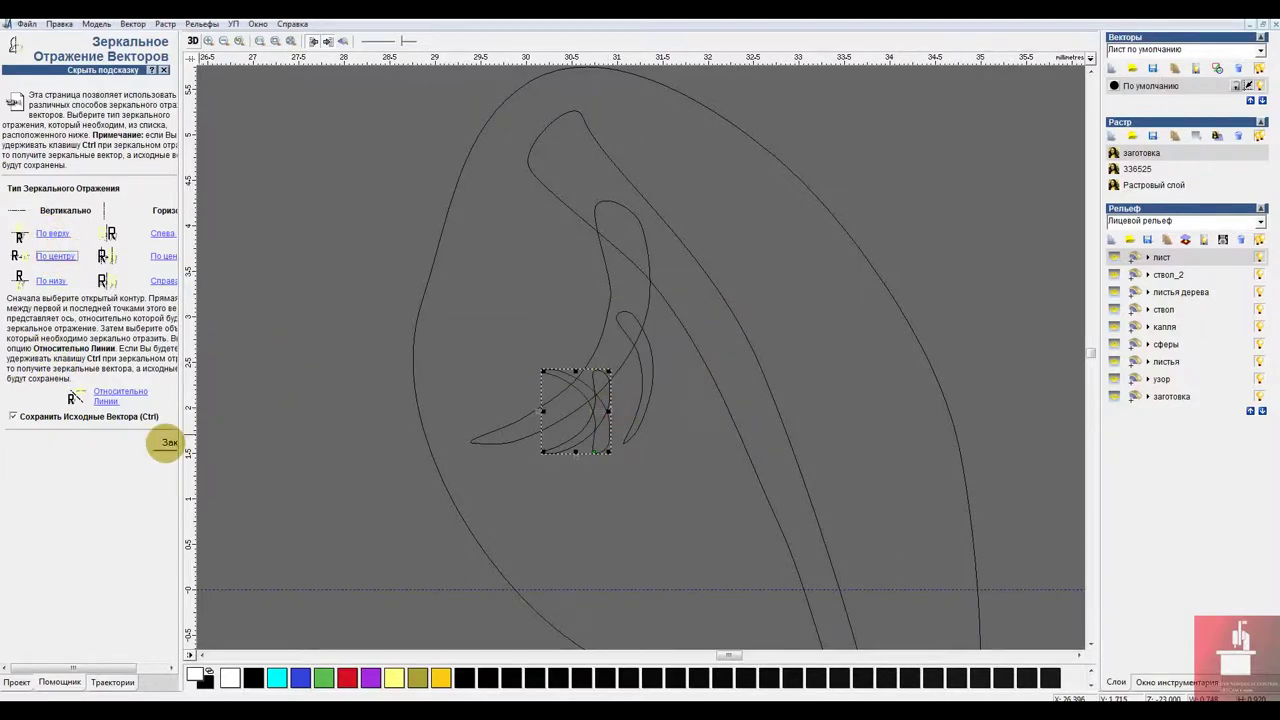
click(169, 442)
drag(603, 408, 540, 355)
scroll(480, 352, up, 2)
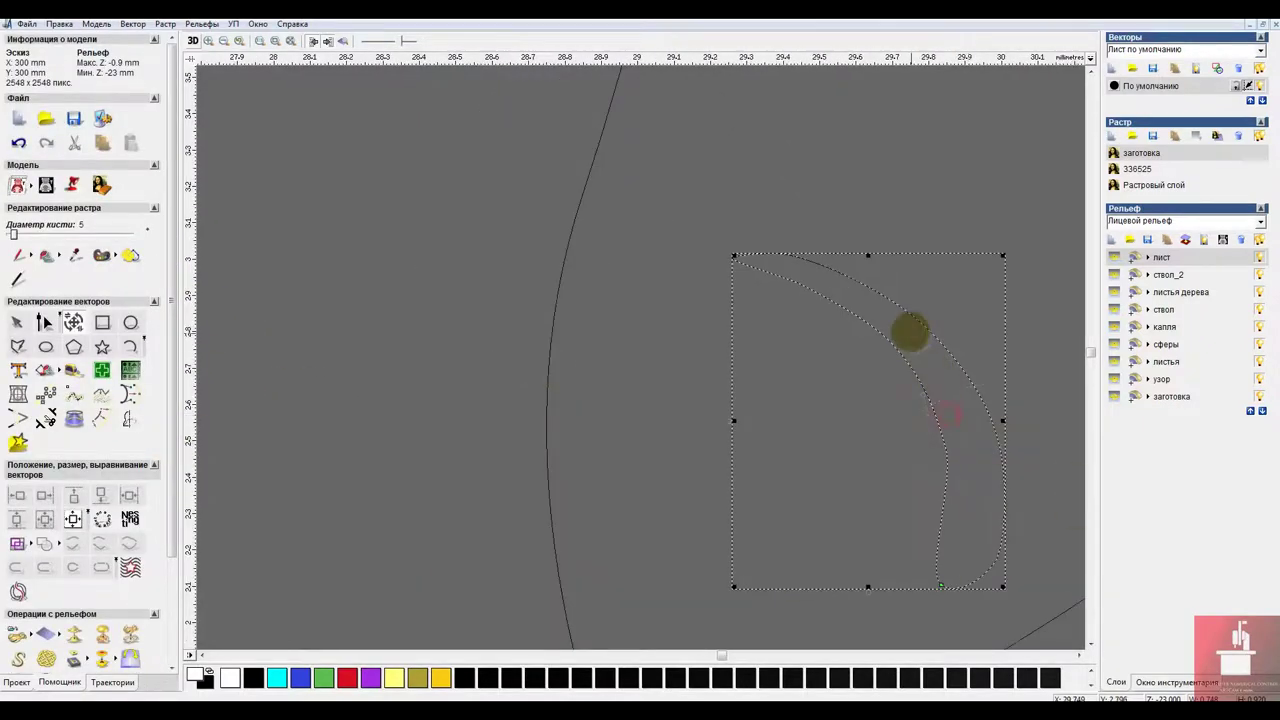
drag(909, 330, 986, 391)
scroll(451, 335, down, 4)
scroll(440, 328, up, 2)
drag(622, 337, 598, 328)
click(650, 387)
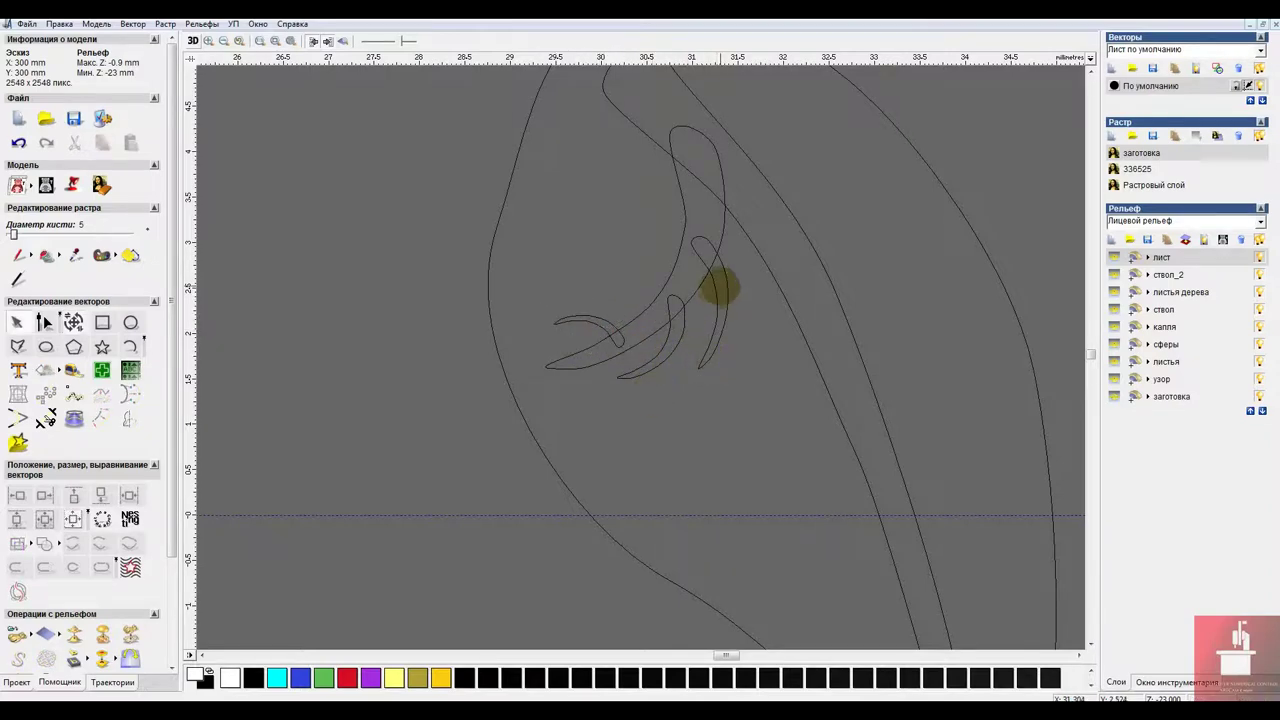
Mirror the upper branch vertically about its centre and rotate the copy into place on the side vein's left edge.
click(717, 286)
click(130, 420)
click(55, 260)
click(153, 437)
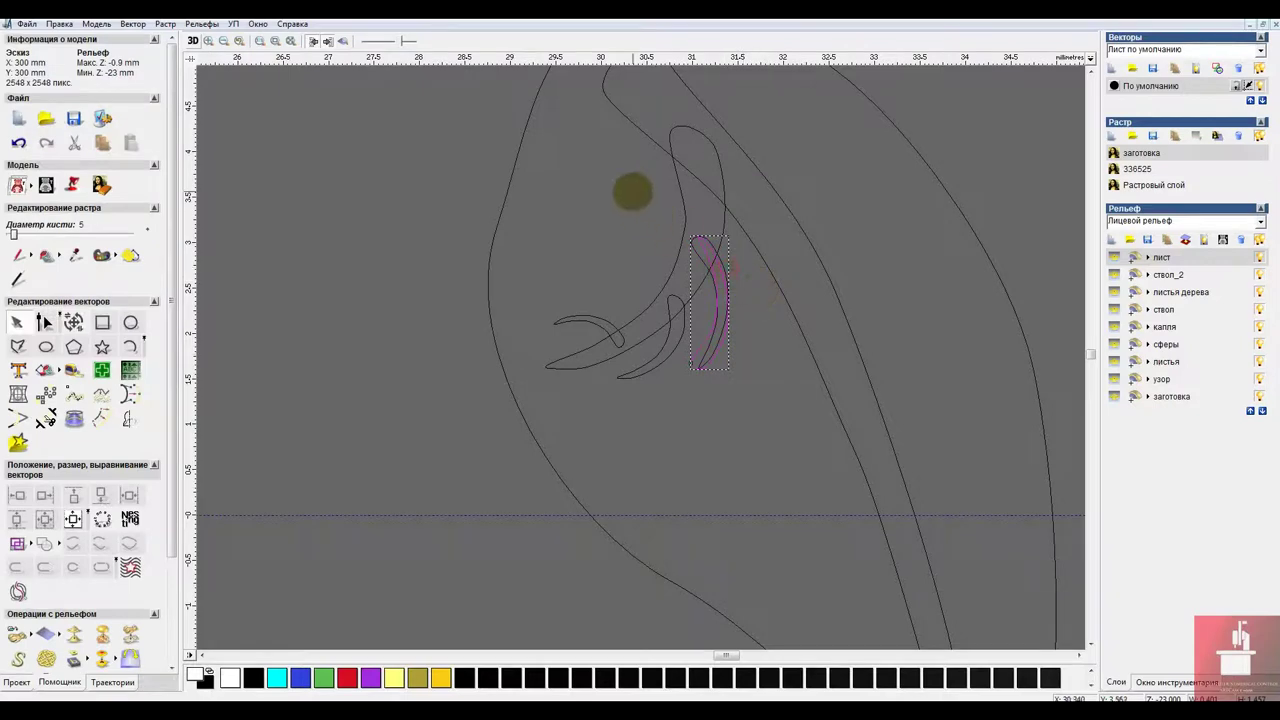
click(82, 324)
drag(636, 241, 680, 231)
click(752, 358)
click(19, 326)
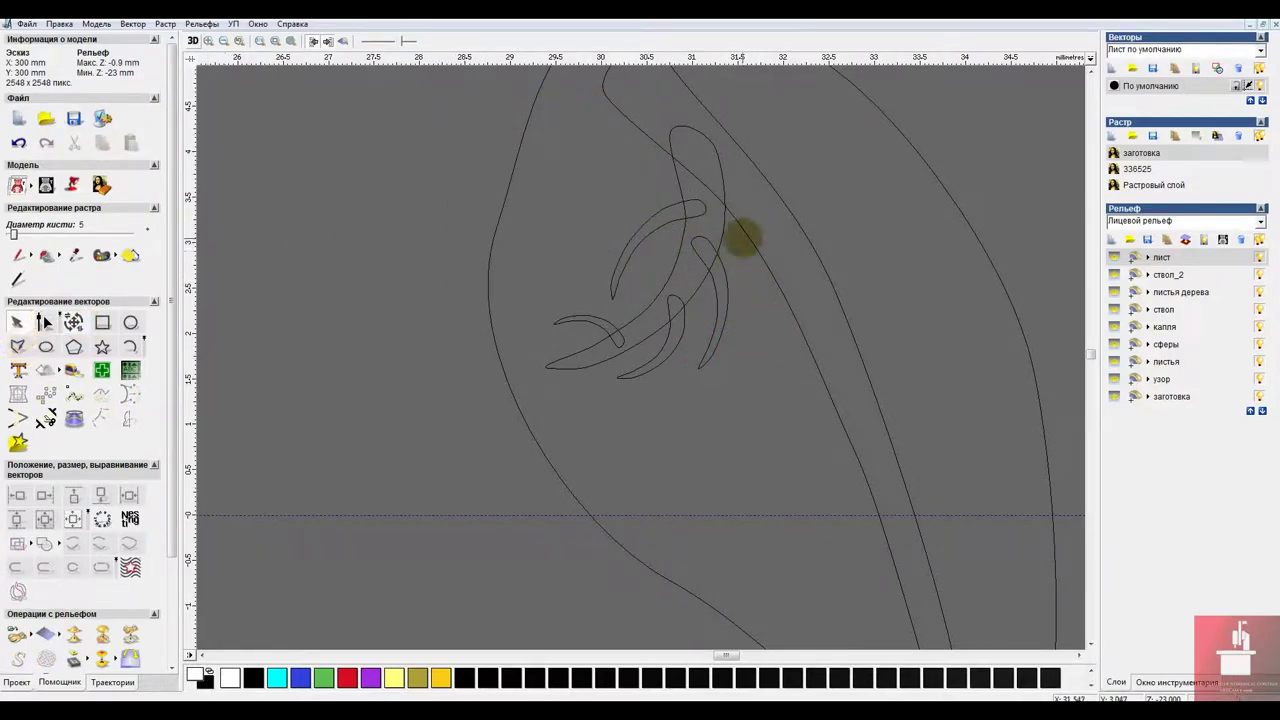
Merge the side vein and its four branches into a single outline and save the model.
click(725, 234)
shift+click(657, 226)
shift+click(703, 252)
shift+click(688, 330)
shift+click(611, 340)
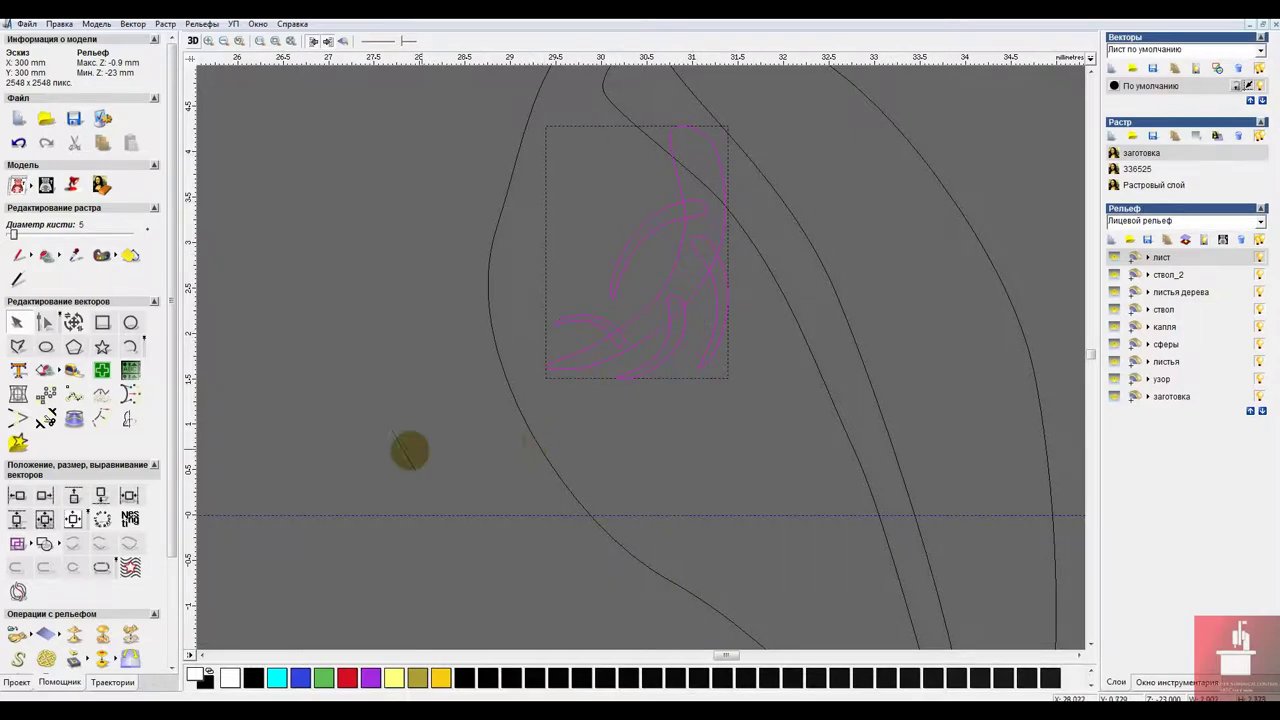
click(44, 540)
click(676, 412)
click(724, 317)
key(ctrl+s)
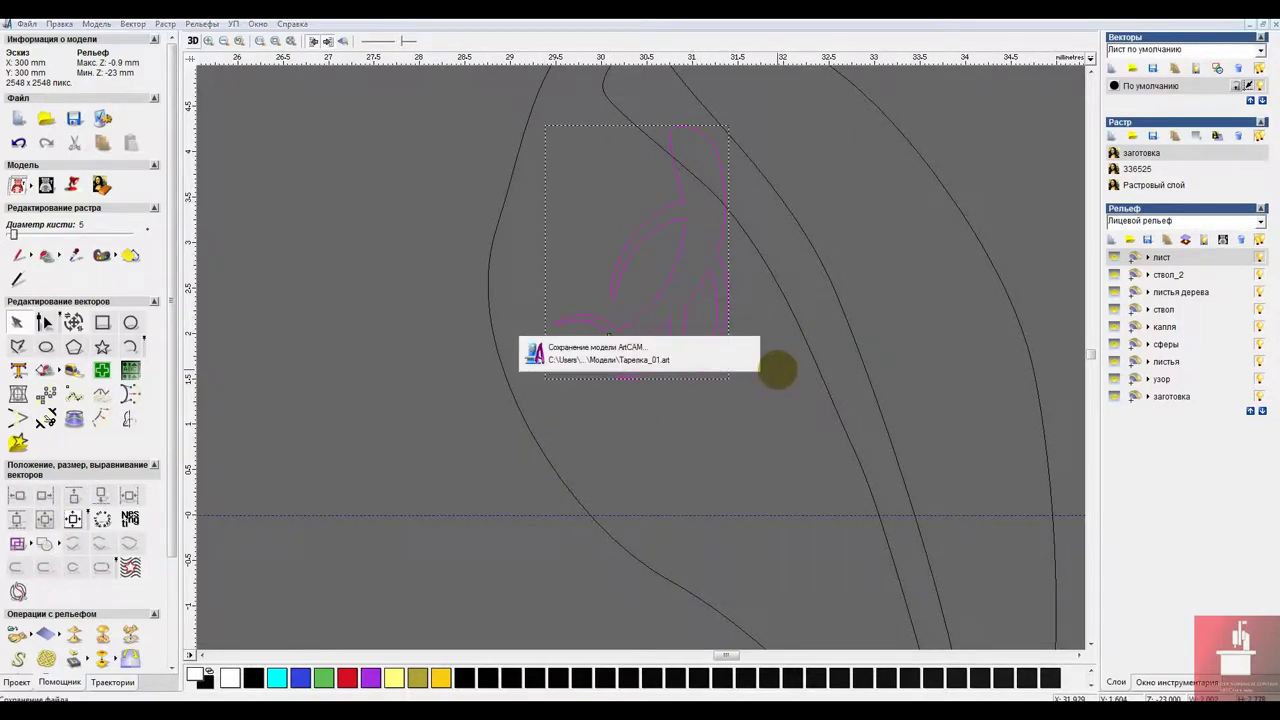
Mirror a copy of the branched side vein to its left, move it outside the leaf's right edge, and flip it horizontally by the right side.
scroll(776, 425, down, 1)
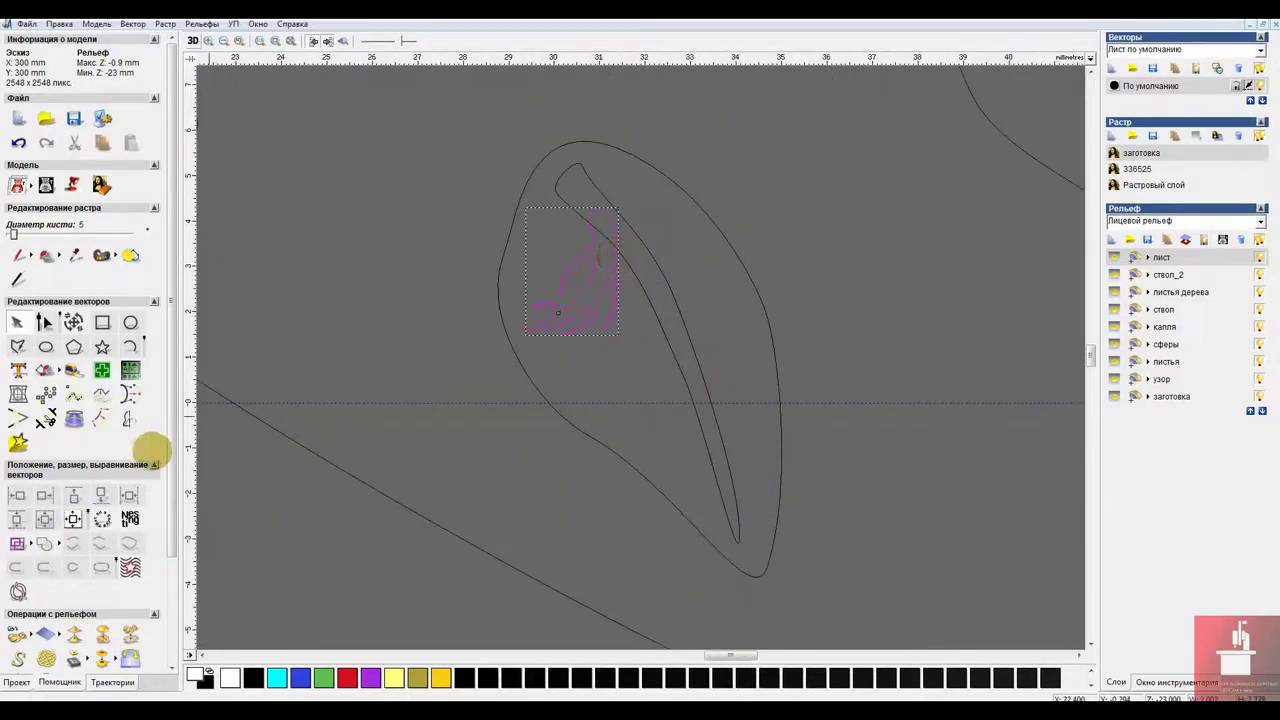
click(132, 422)
click(160, 236)
click(170, 443)
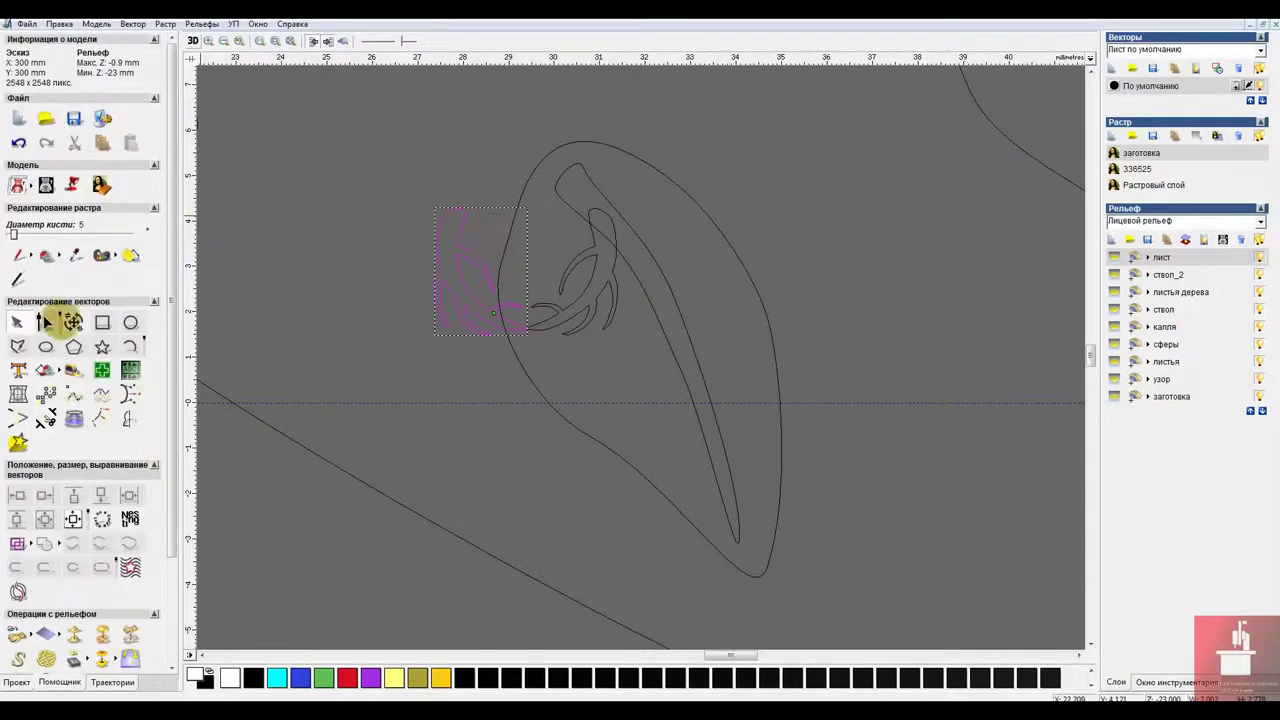
click(45, 322)
drag(688, 317, 772, 270)
click(132, 423)
click(162, 282)
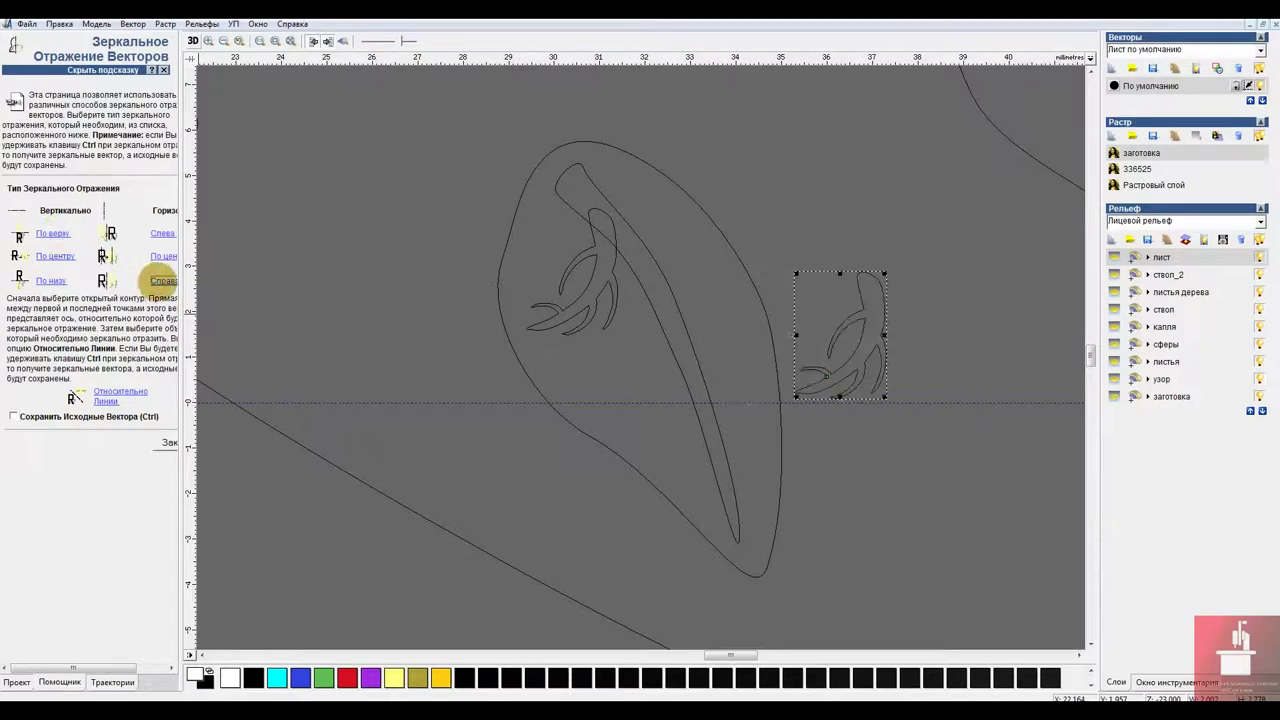
click(166, 441)
Scale, rotate and move the branched vein copy so it grows from the midrib's right side inside the leaf.
drag(877, 332, 804, 315)
scroll(804, 318, up, 1)
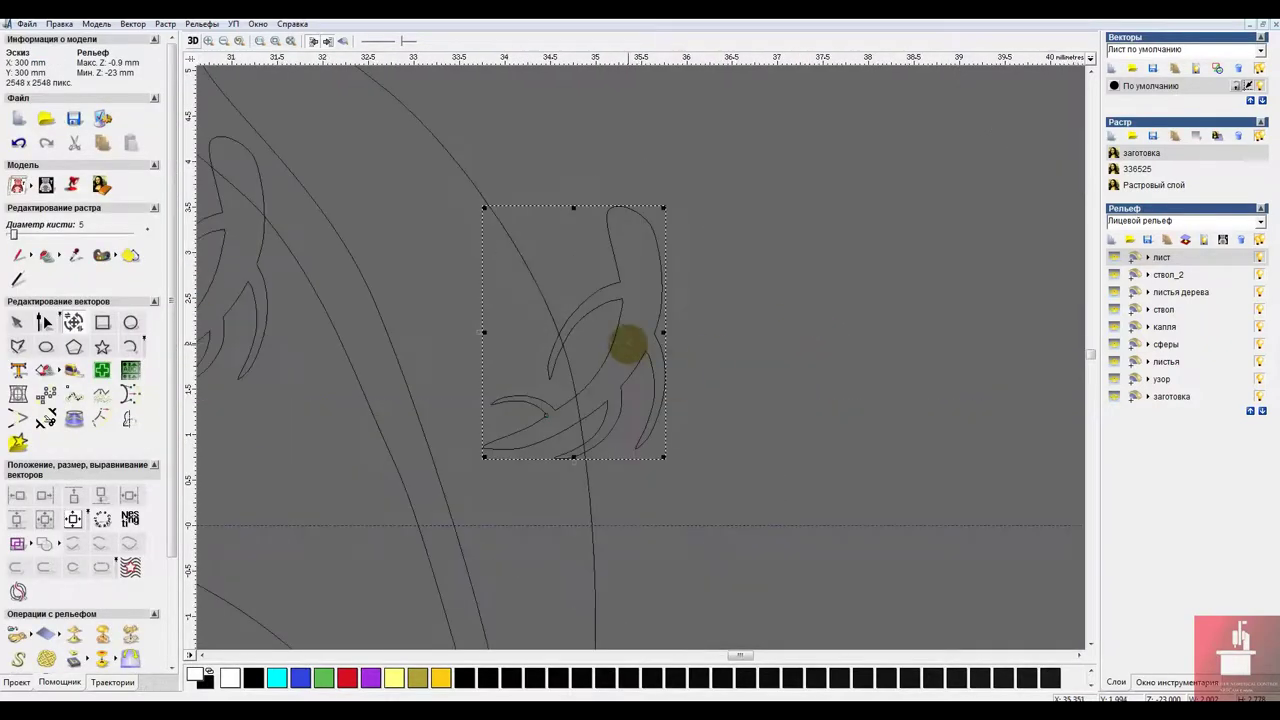
drag(667, 458, 733, 350)
drag(674, 242, 489, 186)
drag(530, 453, 570, 404)
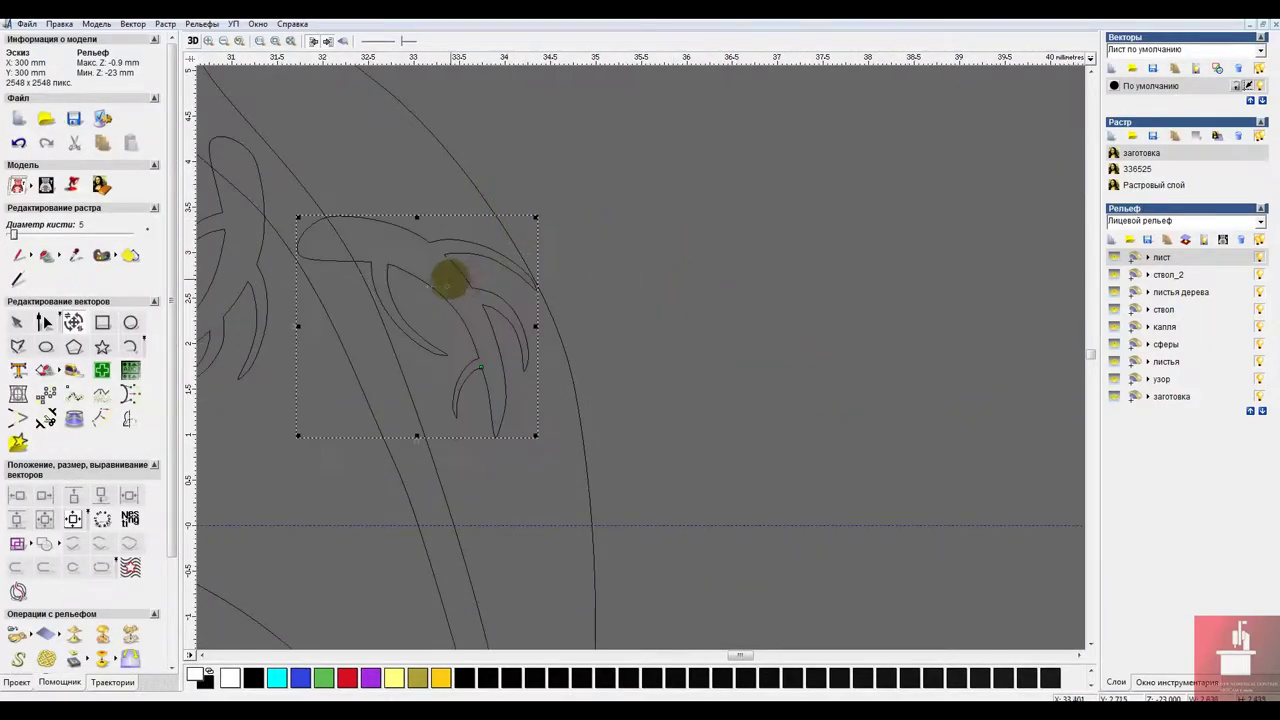
scroll(712, 395, down, 2)
scroll(664, 395, up, 1)
drag(626, 299, 655, 350)
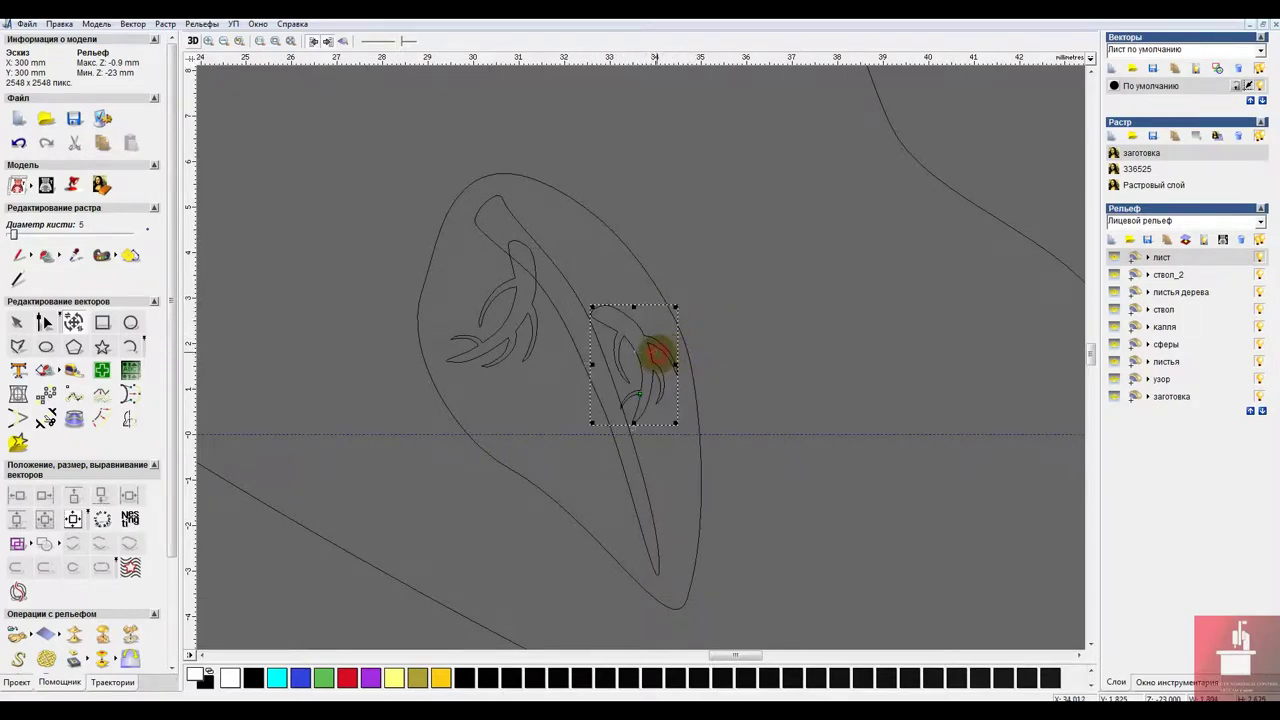
drag(678, 306, 616, 439)
Flip the third branched vein by the left side and rotate it into place on the lower left side of the midrib.
click(130, 420)
click(165, 233)
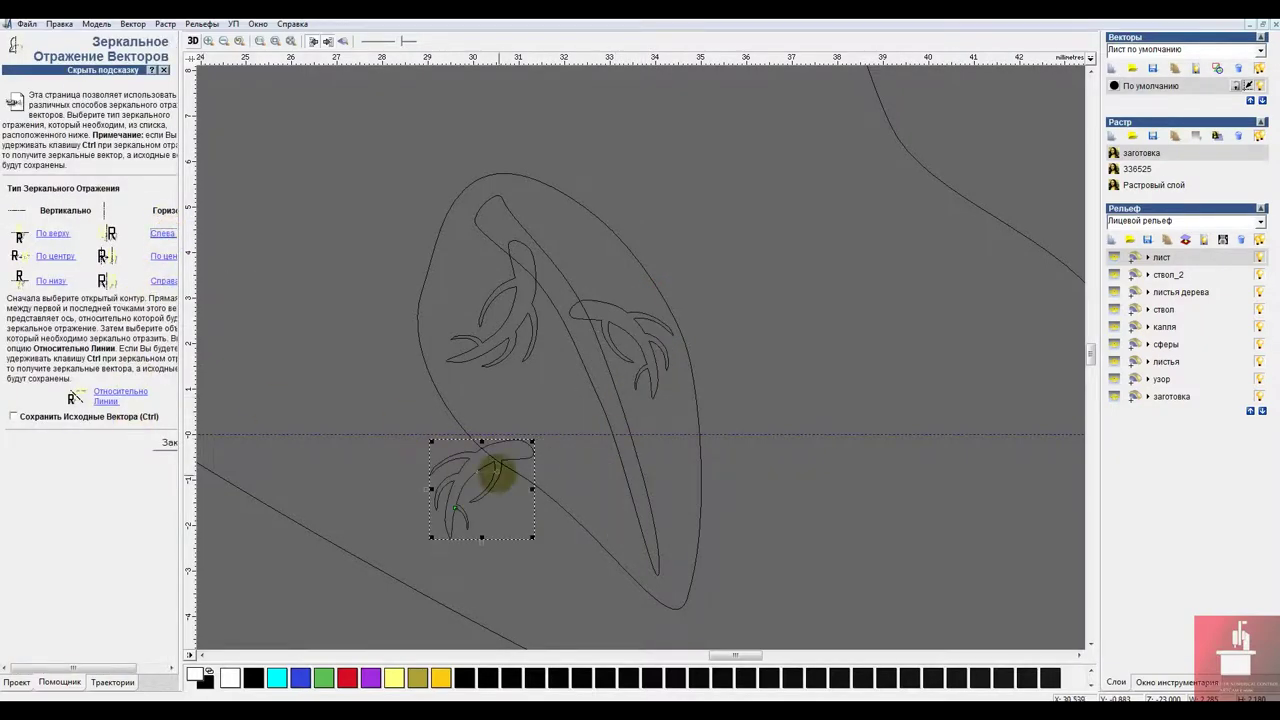
click(162, 442)
drag(494, 471, 495, 455)
drag(535, 424, 609, 413)
Save the model under the new file name Тарелка_02.
click(29, 25)
click(80, 146)
click(430, 194)
click(500, 506)
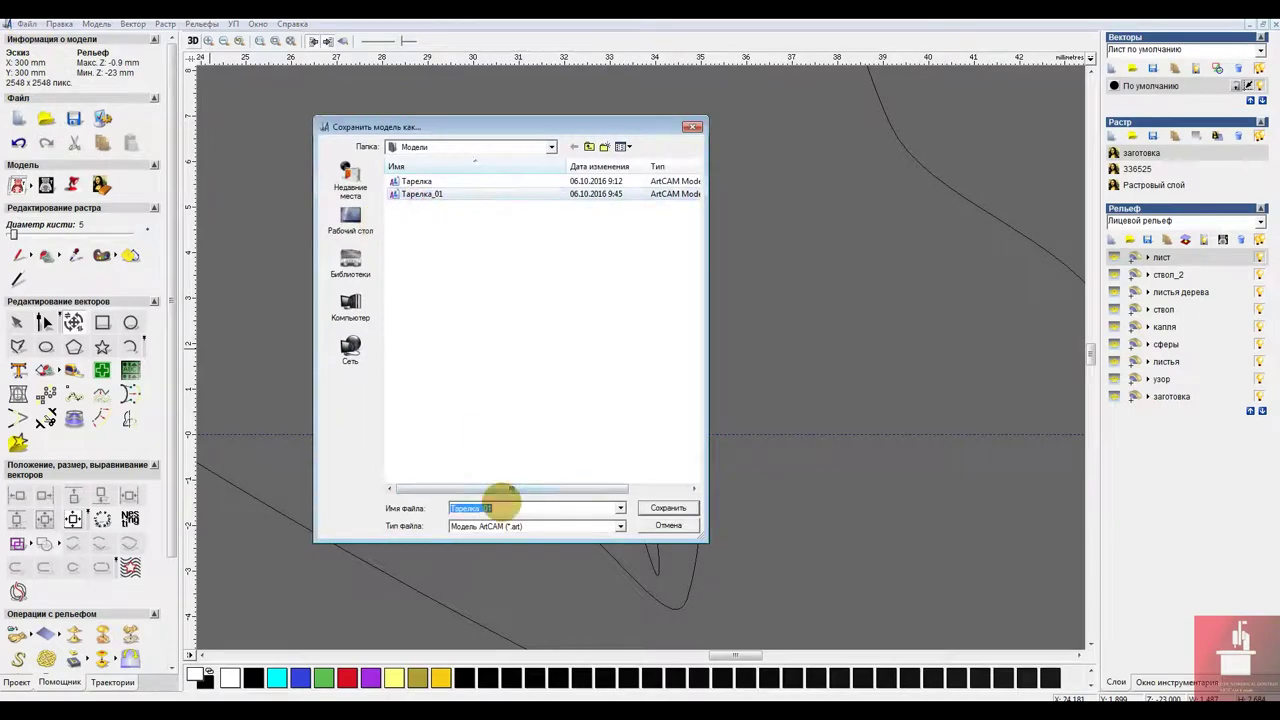
click(502, 507)
key(BackSpace)
text(2)
click(672, 508)
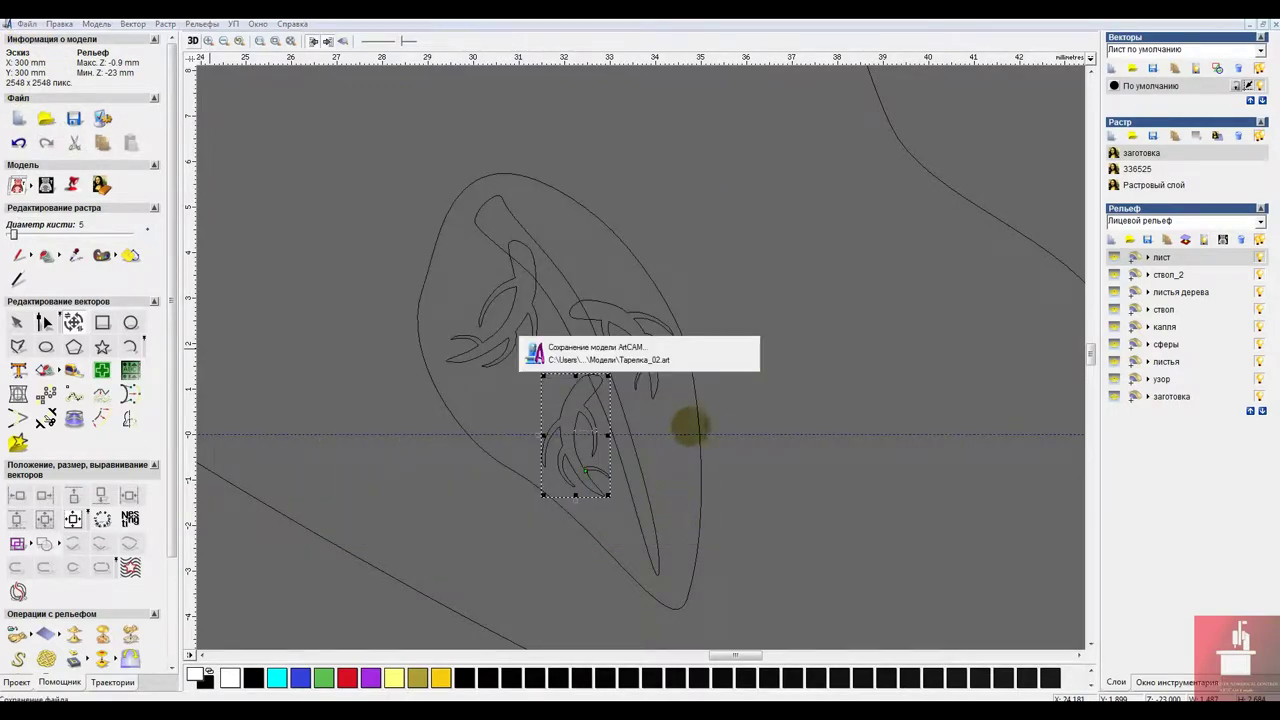
Merge the midrib and its three branched side veins into one outline, and add a relief layer named стержень листа.
click(19, 328)
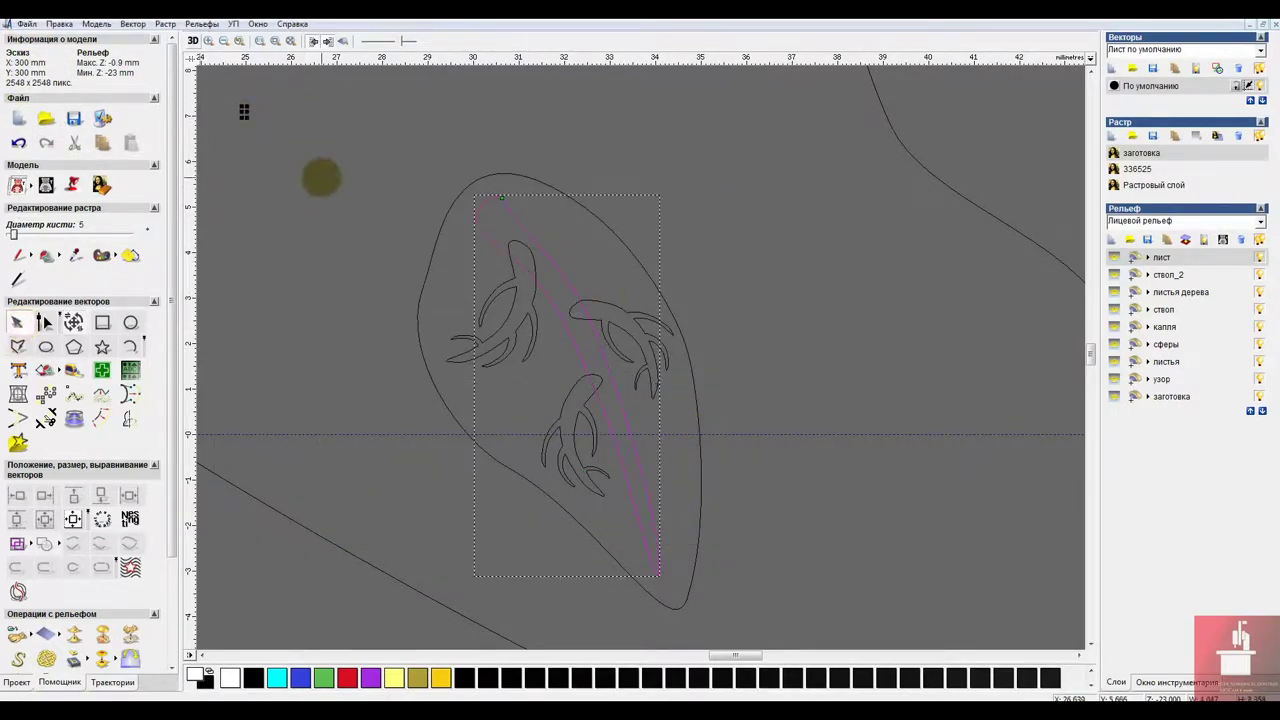
click(194, 42)
click(194, 43)
shift+click(538, 326)
shift+click(636, 316)
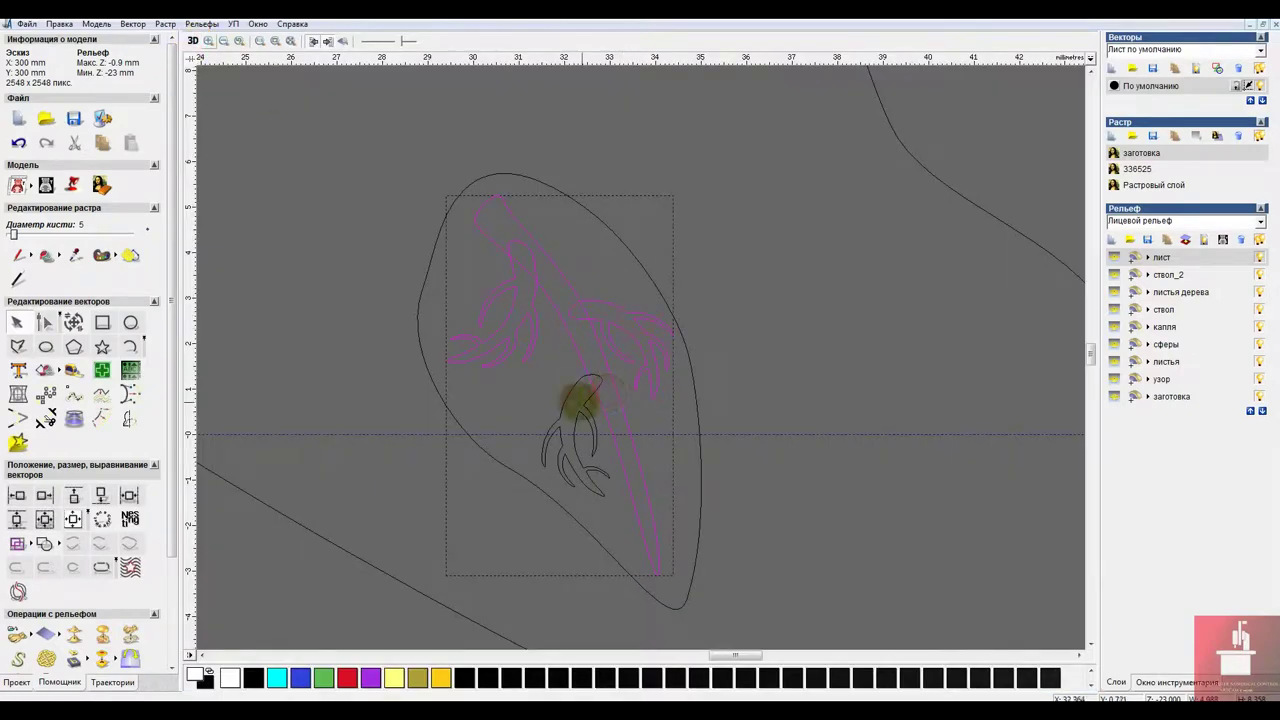
shift+click(570, 401)
click(43, 546)
click(824, 420)
click(585, 302)
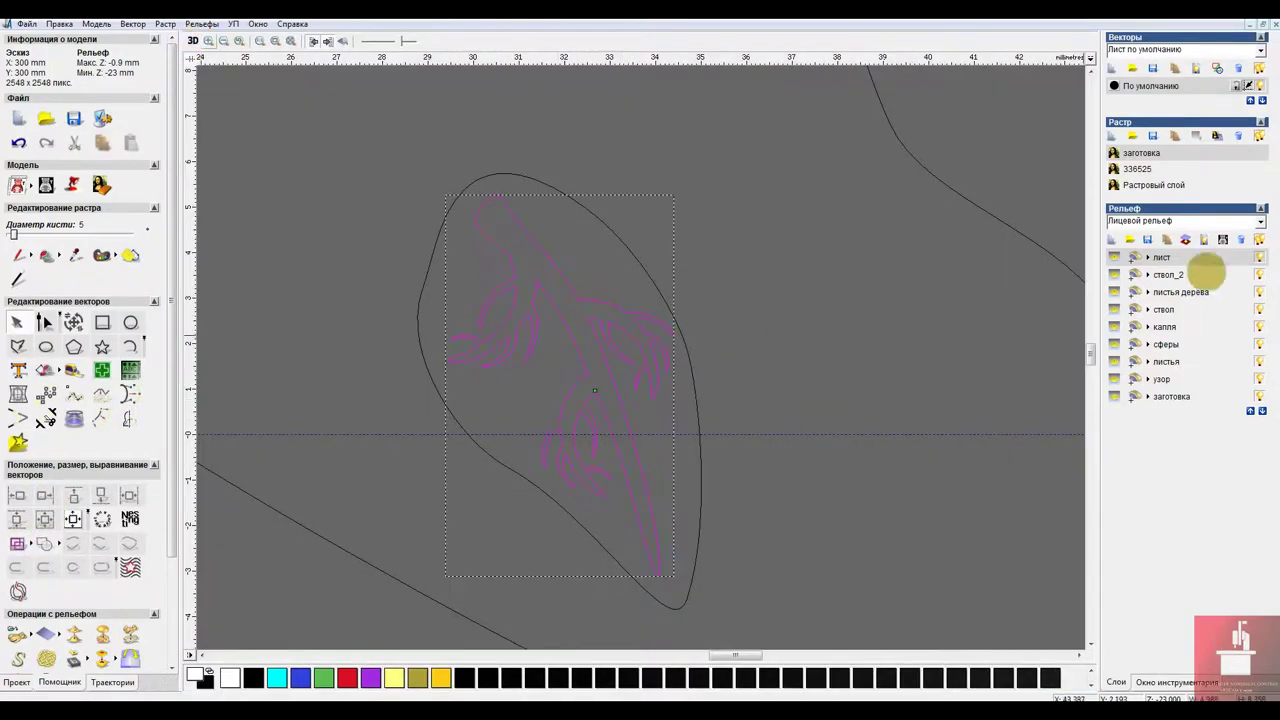
click(1130, 241)
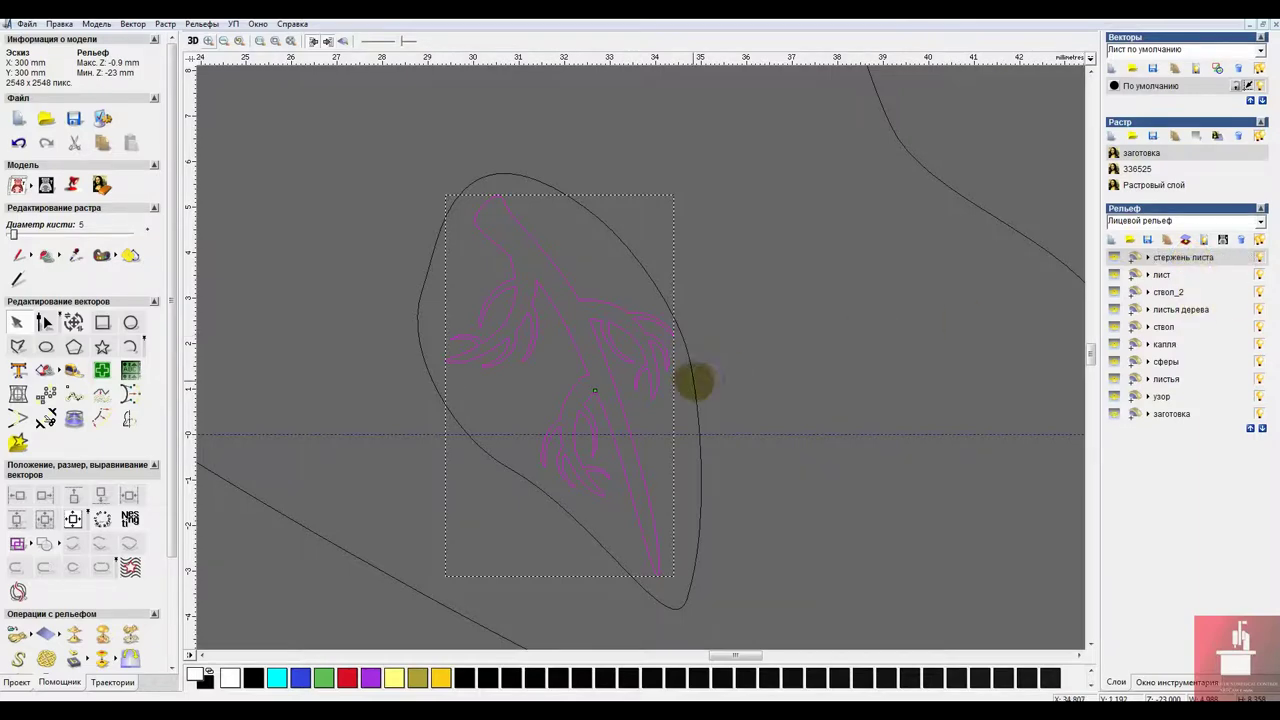
Copy the leaf outline with its veins into the right part of the tree crown and rotate the copy to lie nearly horizontal.
click(695, 381)
scroll(780, 372, down, 3)
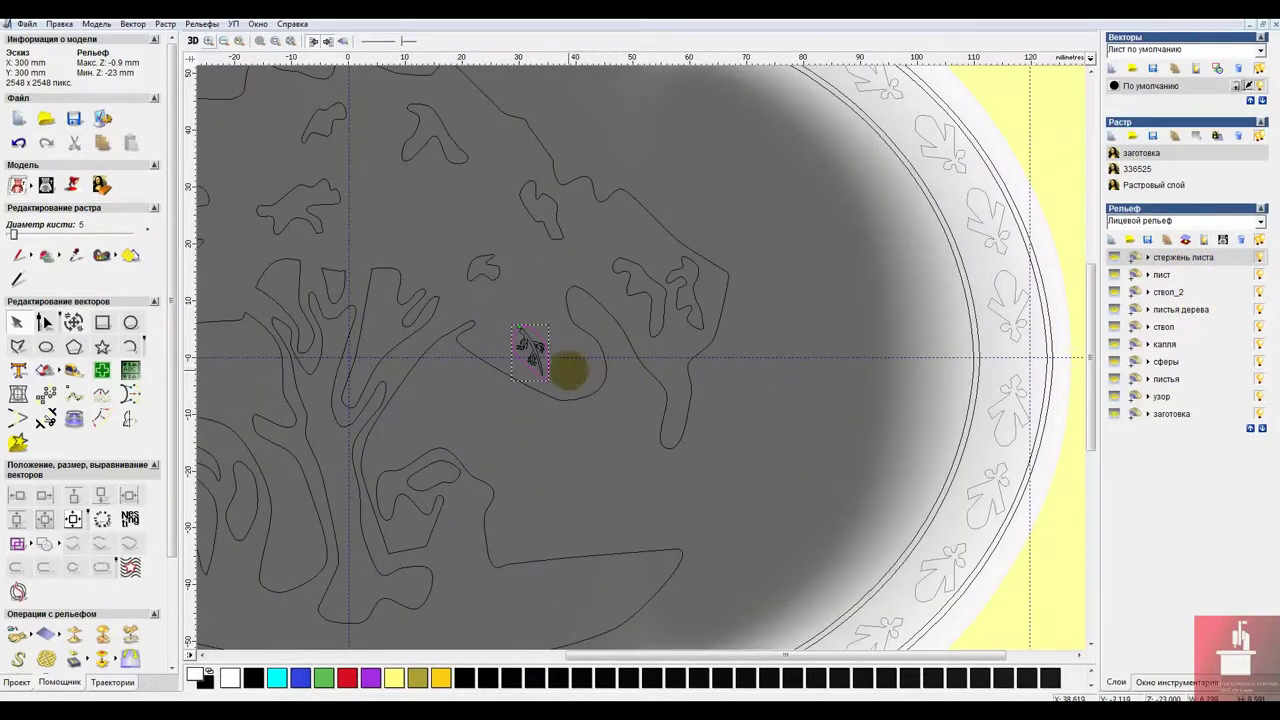
scroll(569, 371, down, 1)
scroll(640, 342, up, 1)
scroll(656, 350, up, 2)
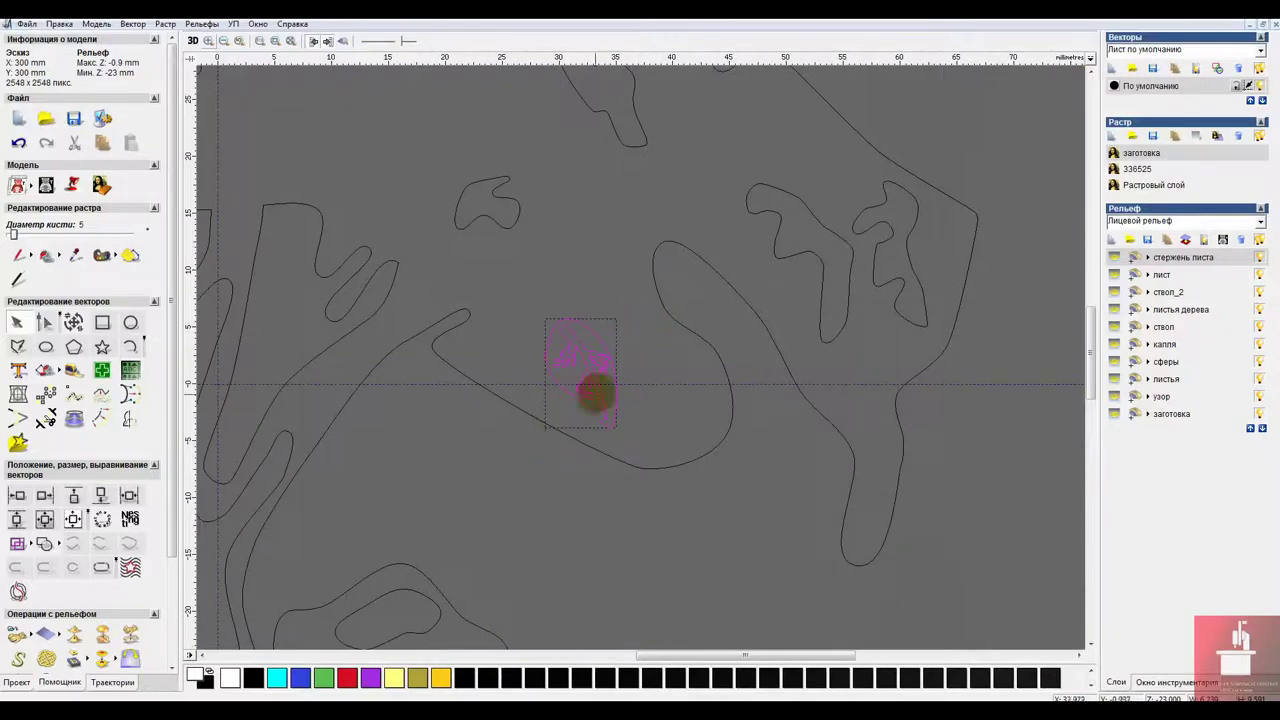
ctrl+drag(620, 212, 630, 176)
click(73, 322)
scroll(697, 366, down, 3)
scroll(609, 406, up, 2)
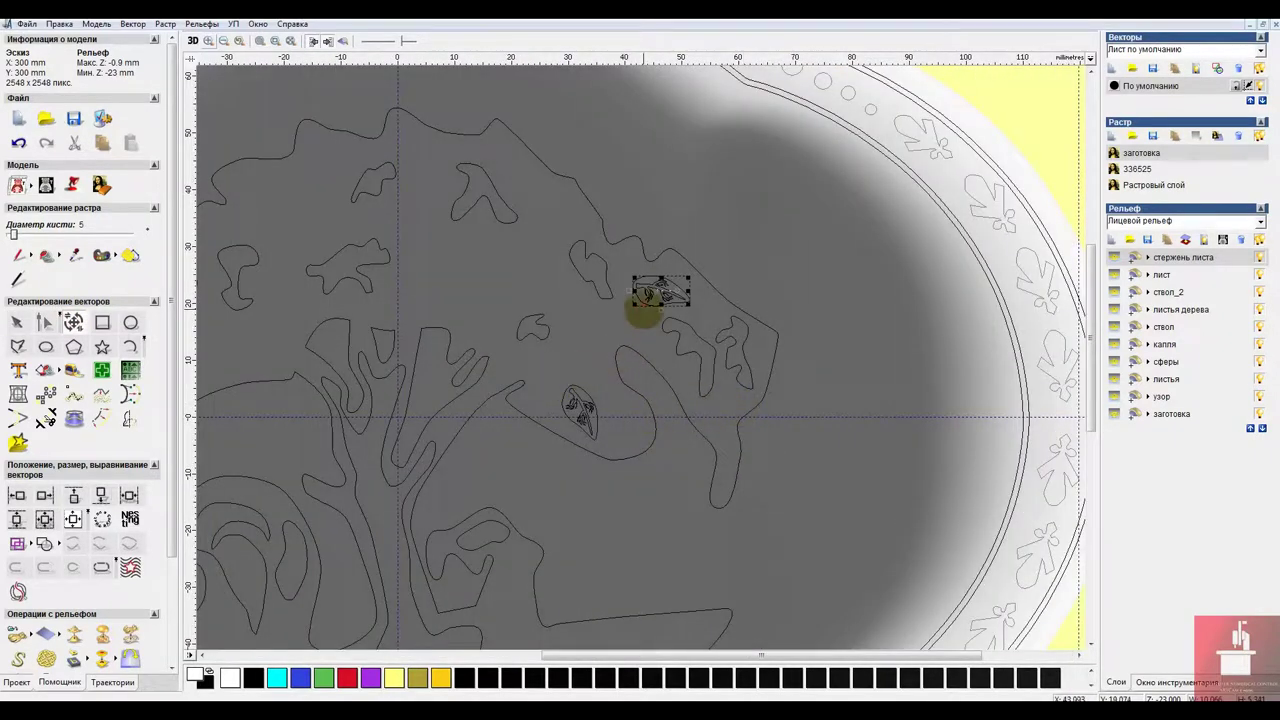
Place another copy of the veined leaf in the crown just right of the plate's vertical axis, rotated with its tip upward.
ctrl+drag(444, 275, 450, 288)
drag(470, 303, 494, 287)
scroll(680, 440, down, 2)
scroll(491, 391, up, 2)
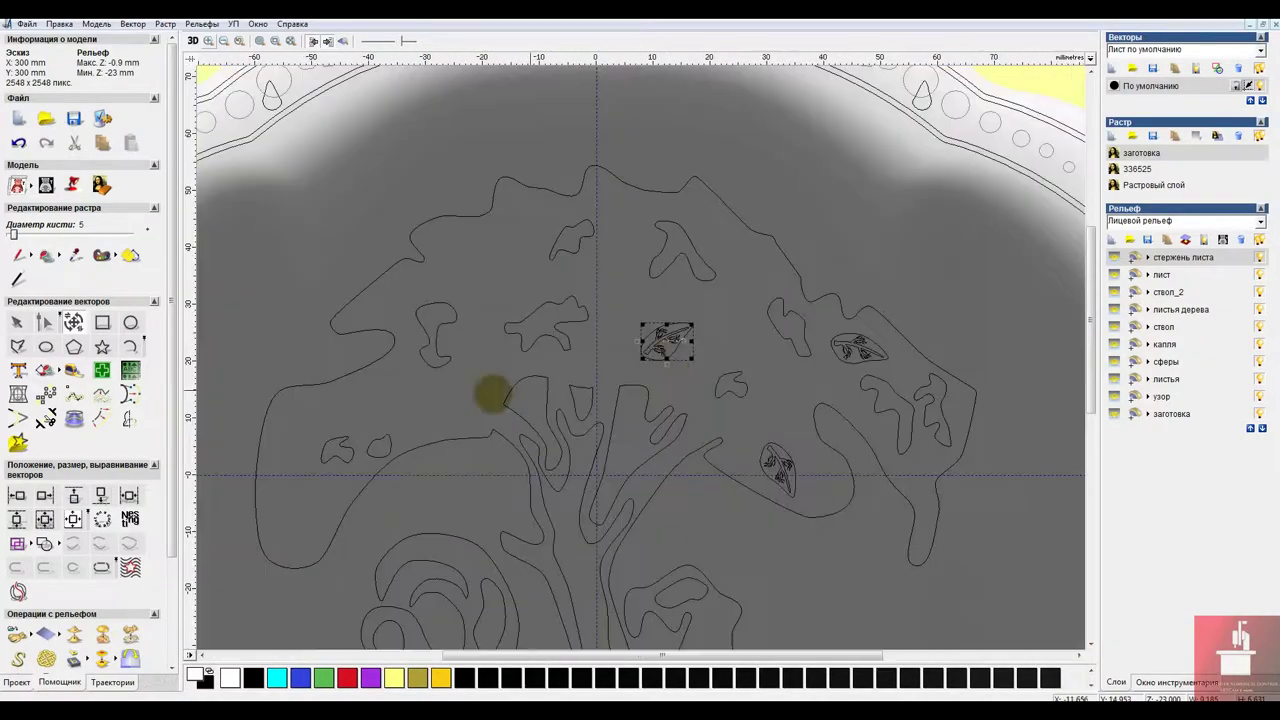
Mirror the central leaf by the right side, keeping the original, and place two copies in the left lobe of the tree crown.
click(131, 419)
click(14, 415)
click(161, 282)
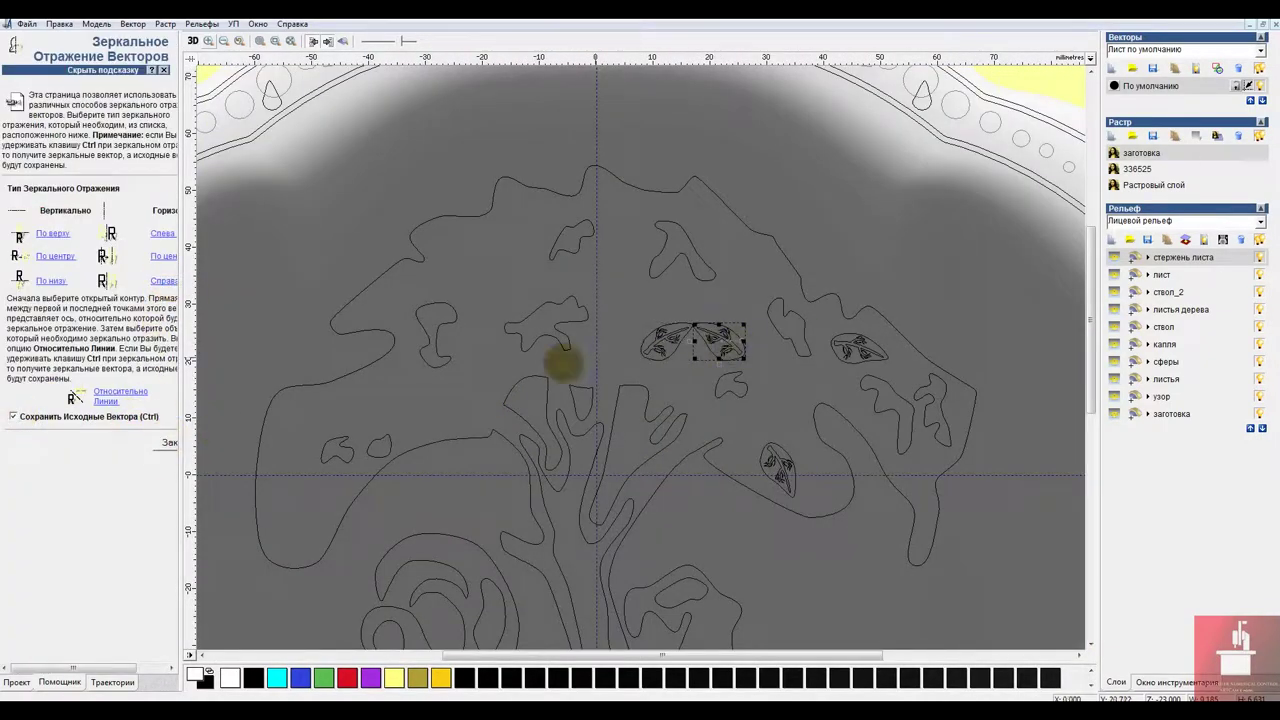
click(168, 443)
drag(731, 322, 429, 387)
scroll(420, 421, up, 1)
drag(656, 324, 412, 395)
scroll(535, 333, down, 1)
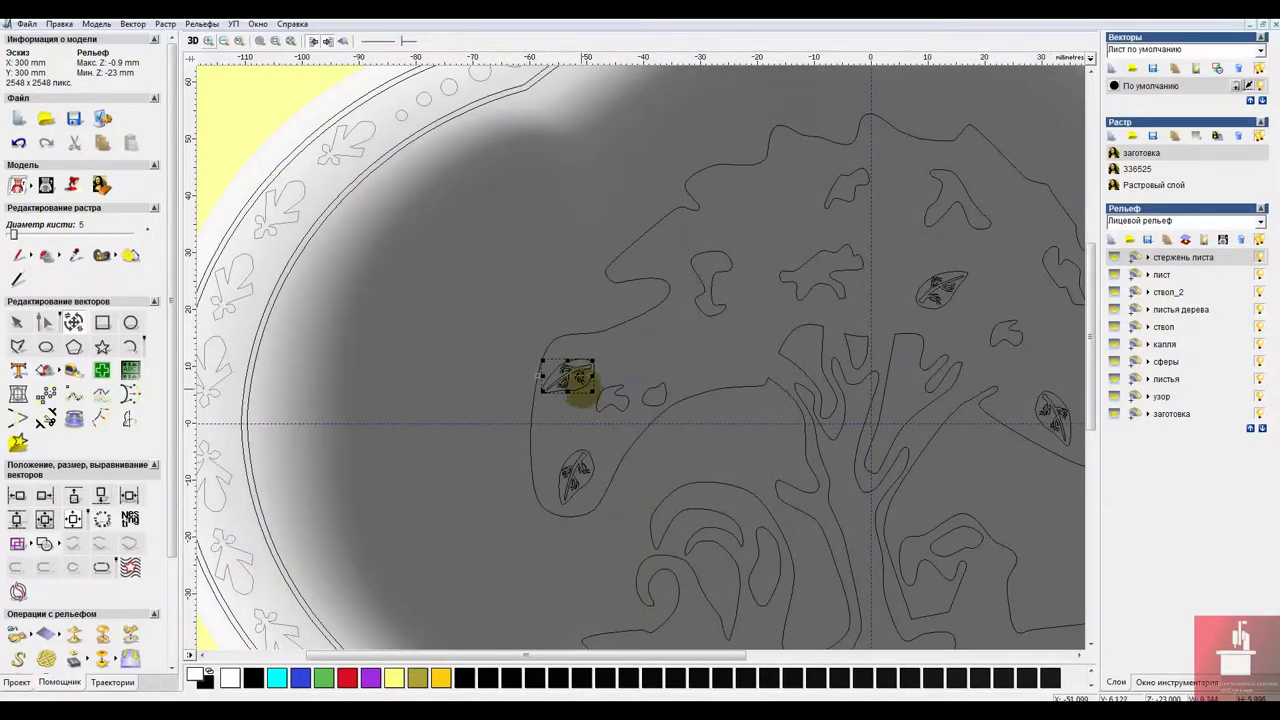
Place another copy of the veined leaf in the upper-left part of the tree crown, lying nearly horizontal.
drag(581, 388, 757, 194)
scroll(770, 188, up, 2)
click(674, 318)
scroll(674, 318, down, 3)
scroll(676, 361, up, 1)
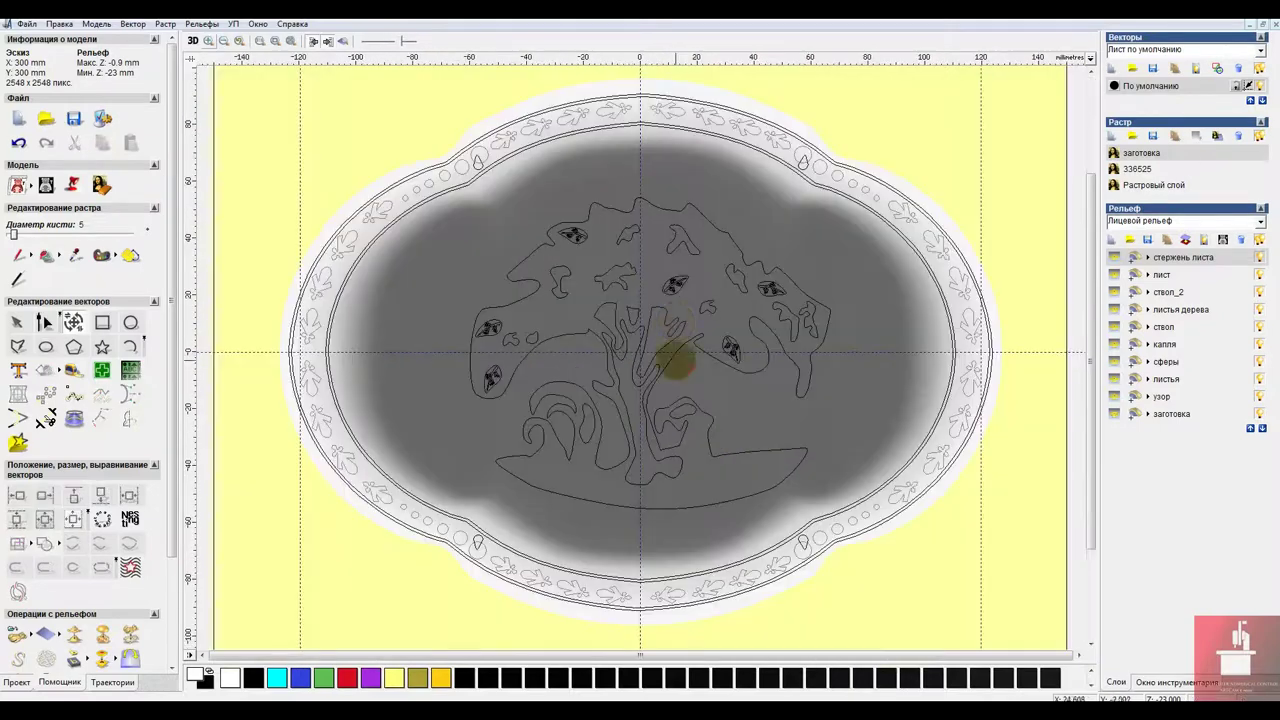
Group the outer outlines of all six crown leaves, leaving their inner veins out.
scroll(671, 320, up, 1)
click(460, 206)
click(18, 324)
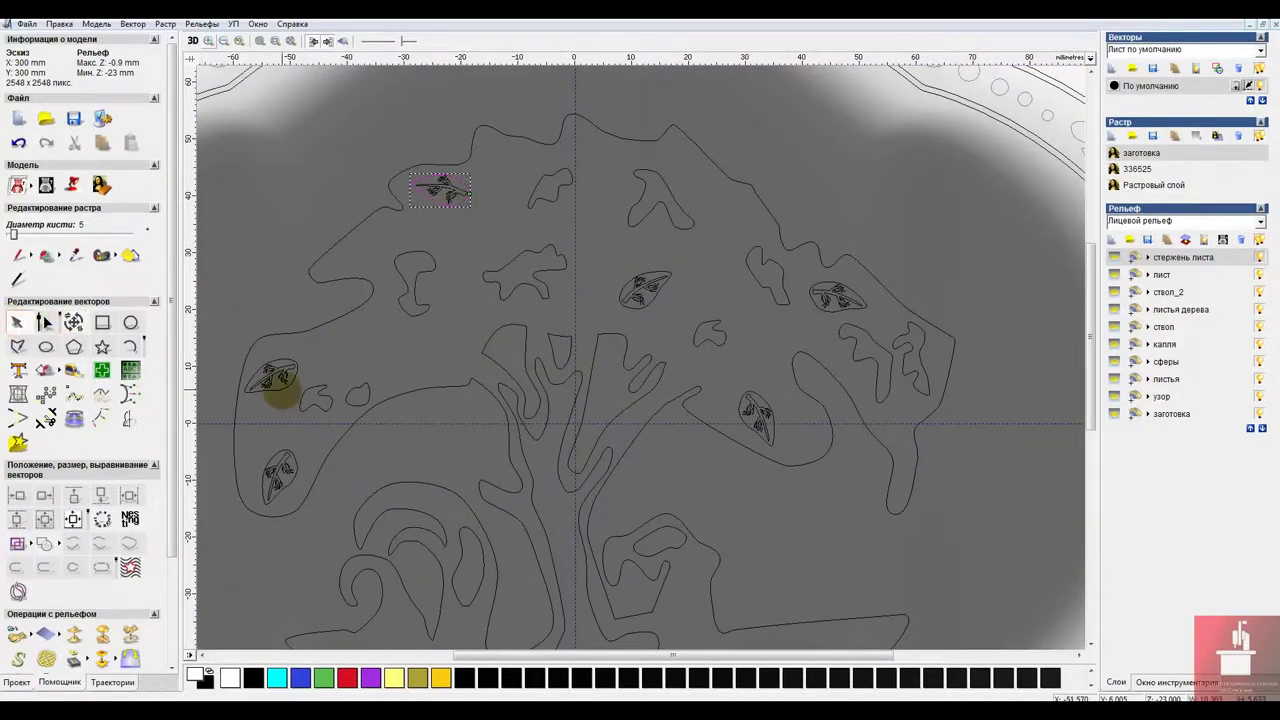
shift+click(282, 390)
shift+click(284, 474)
shift+click(645, 290)
shift+click(757, 412)
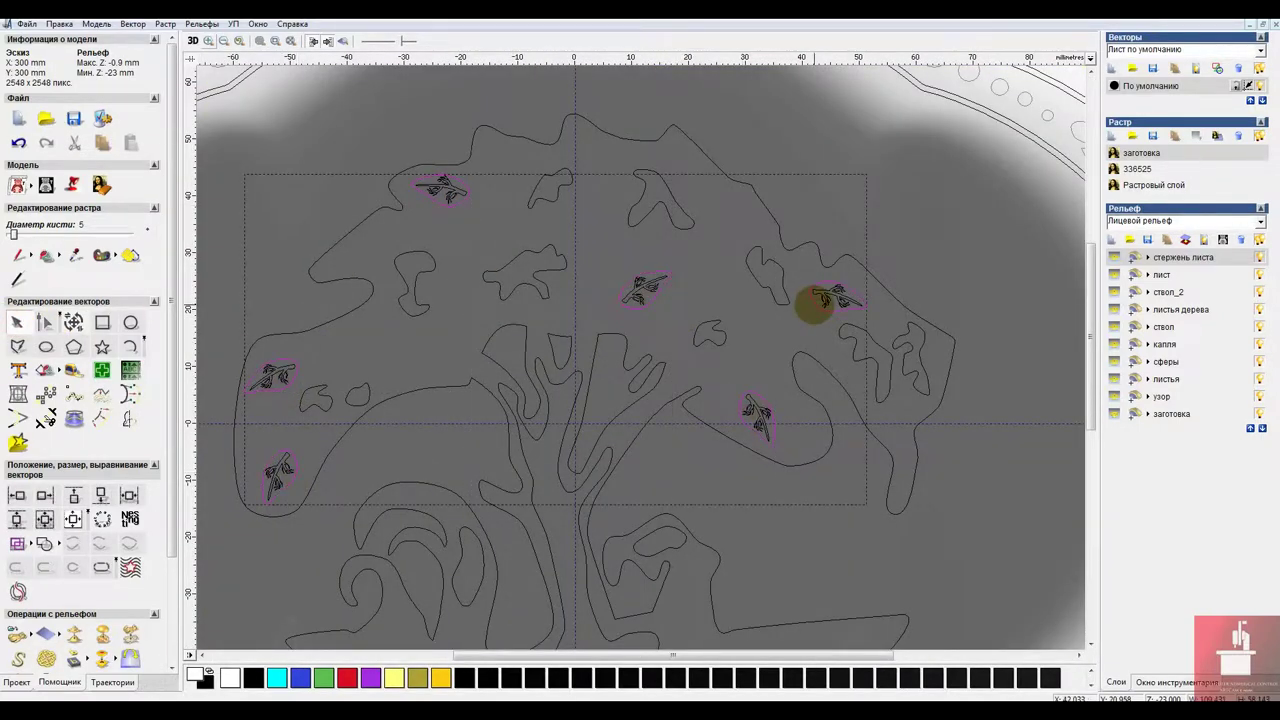
right_click(814, 305)
click(879, 454)
Make the лист relief layer active and group the vein outlines of all six leaves.
click(1164, 278)
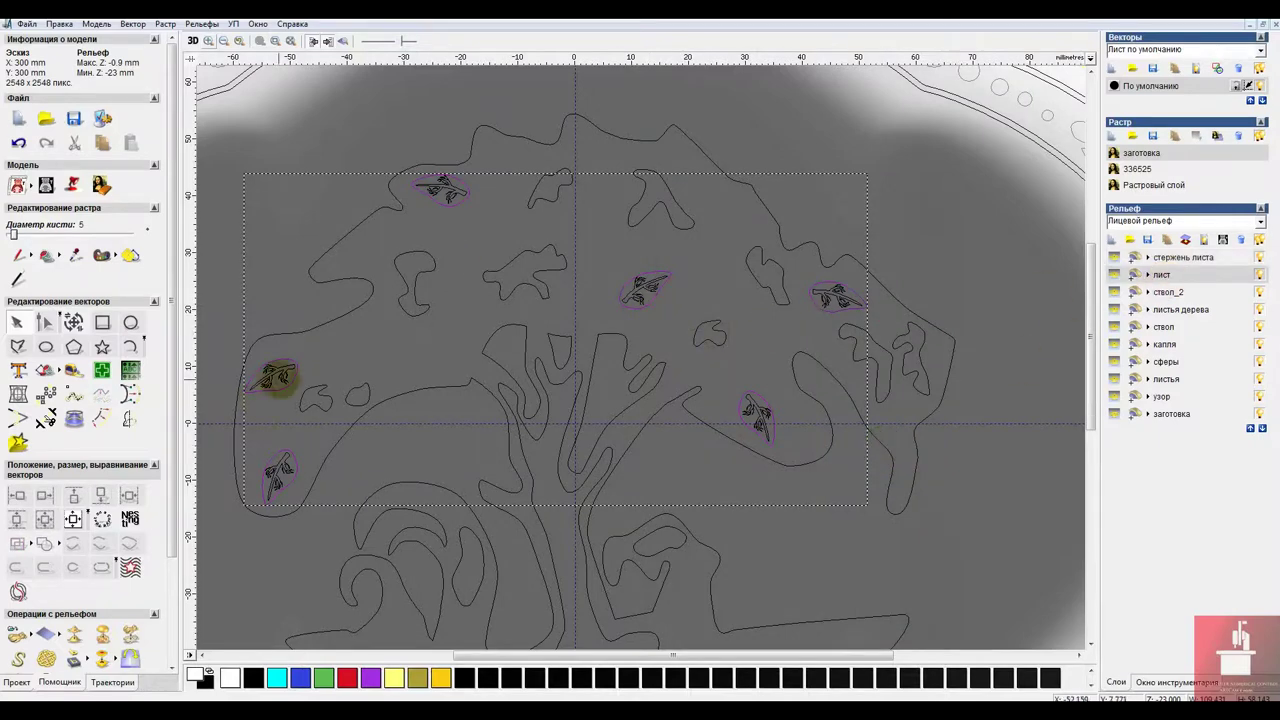
click(278, 378)
shift+click(280, 470)
shift+click(446, 190)
shift+click(640, 282)
shift+click(755, 416)
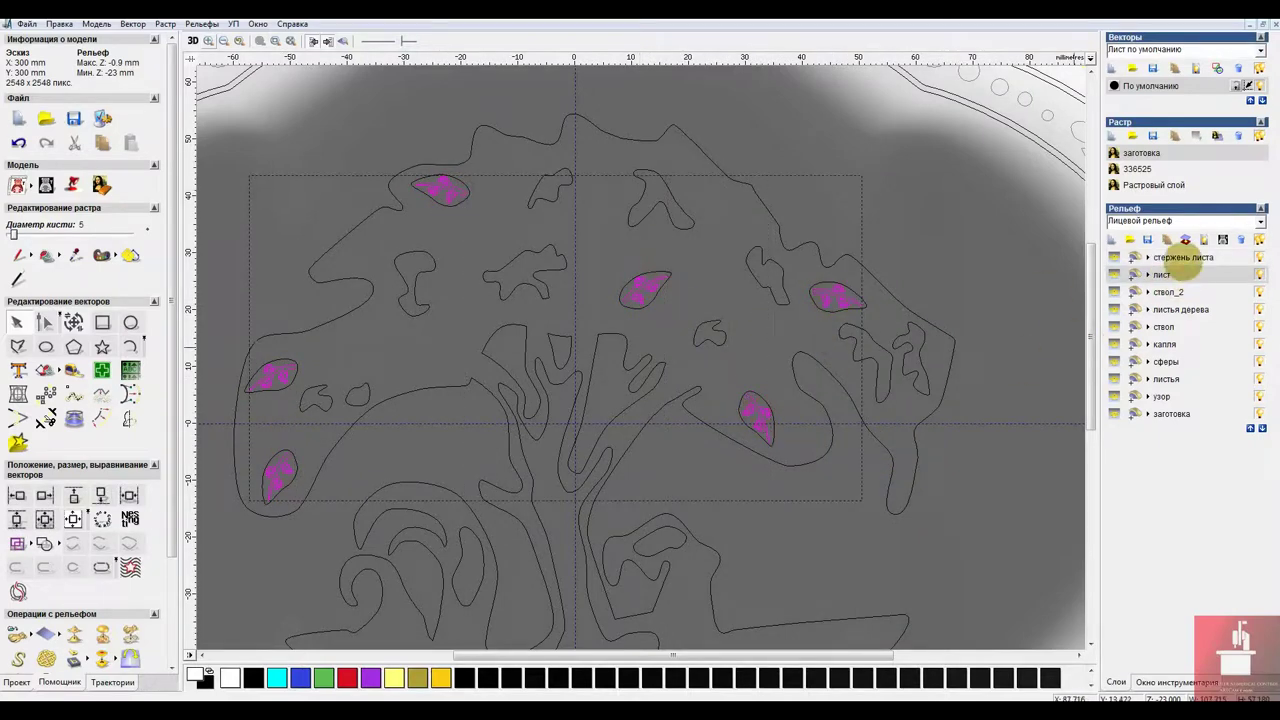
right_click(851, 305)
click(908, 457)
Open the shape editor for the grouped leaf outlines and choose a round profile with limited height.
click(741, 397)
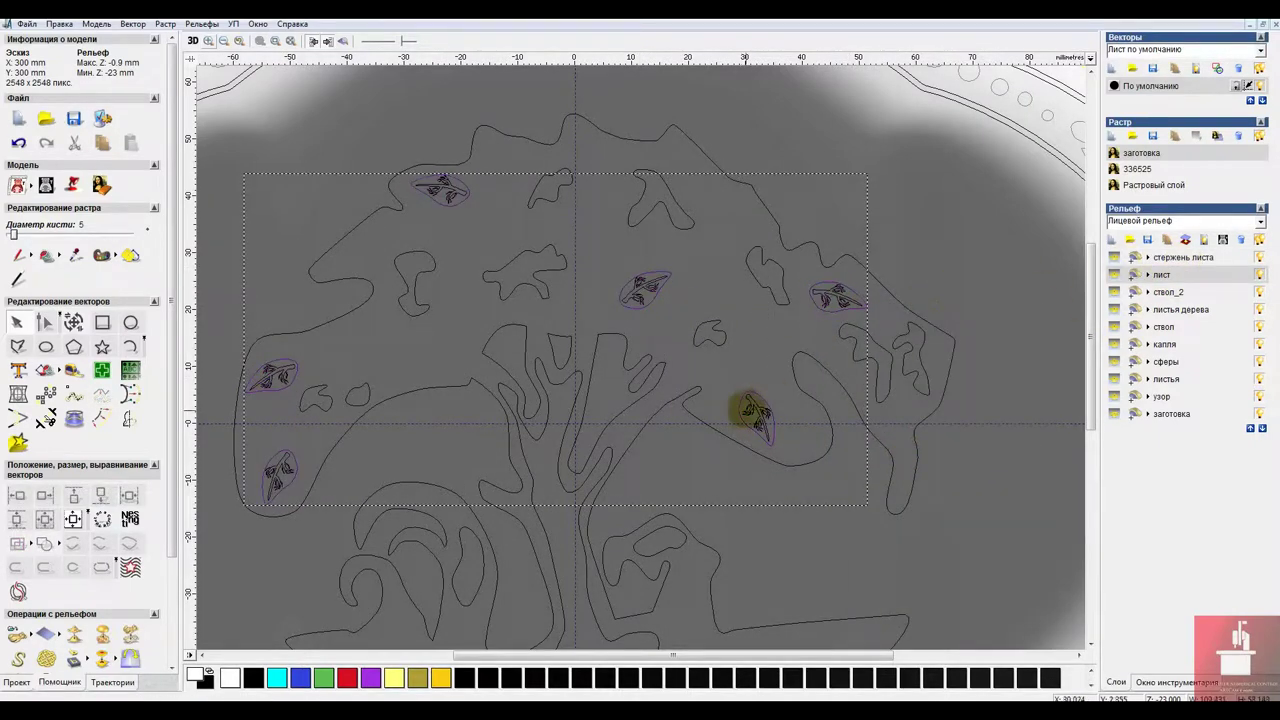
double_click(741, 406)
click(252, 213)
click(279, 330)
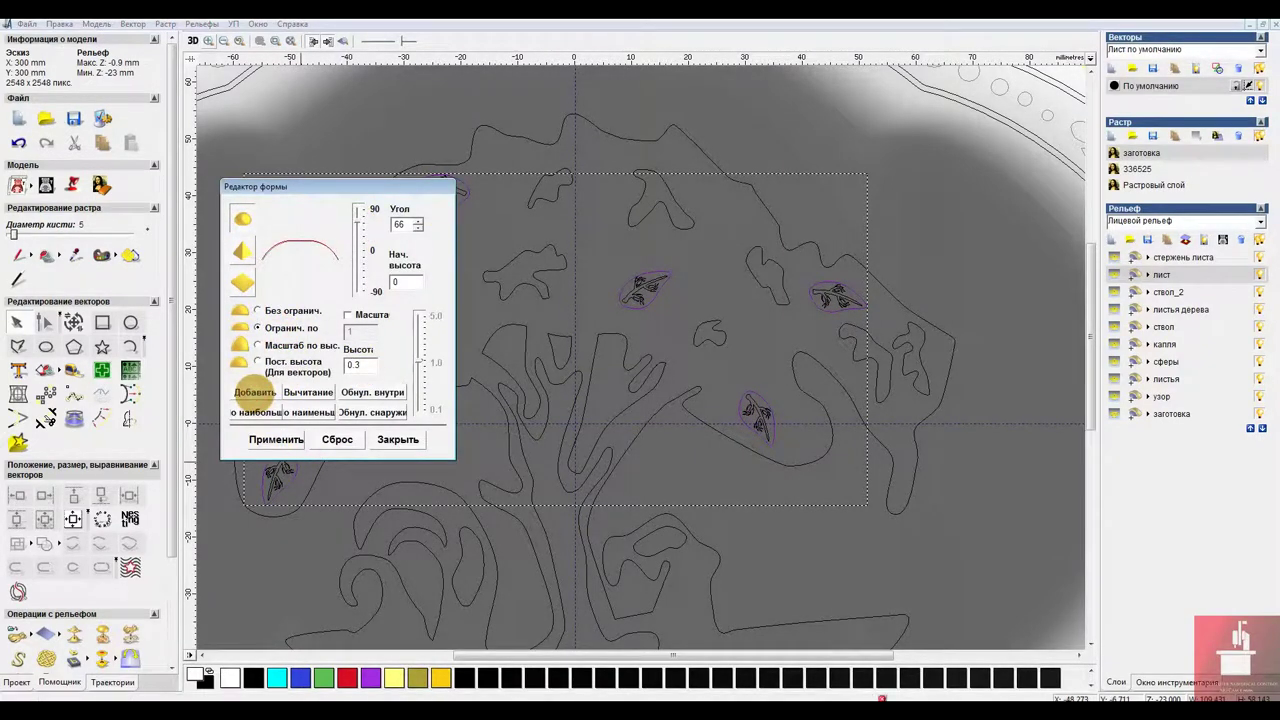
Try adding the leaf shapes to the relief at a 66° angle and 0.3 height, and check them in 3D.
click(254, 393)
click(193, 41)
drag(718, 374, 669, 376)
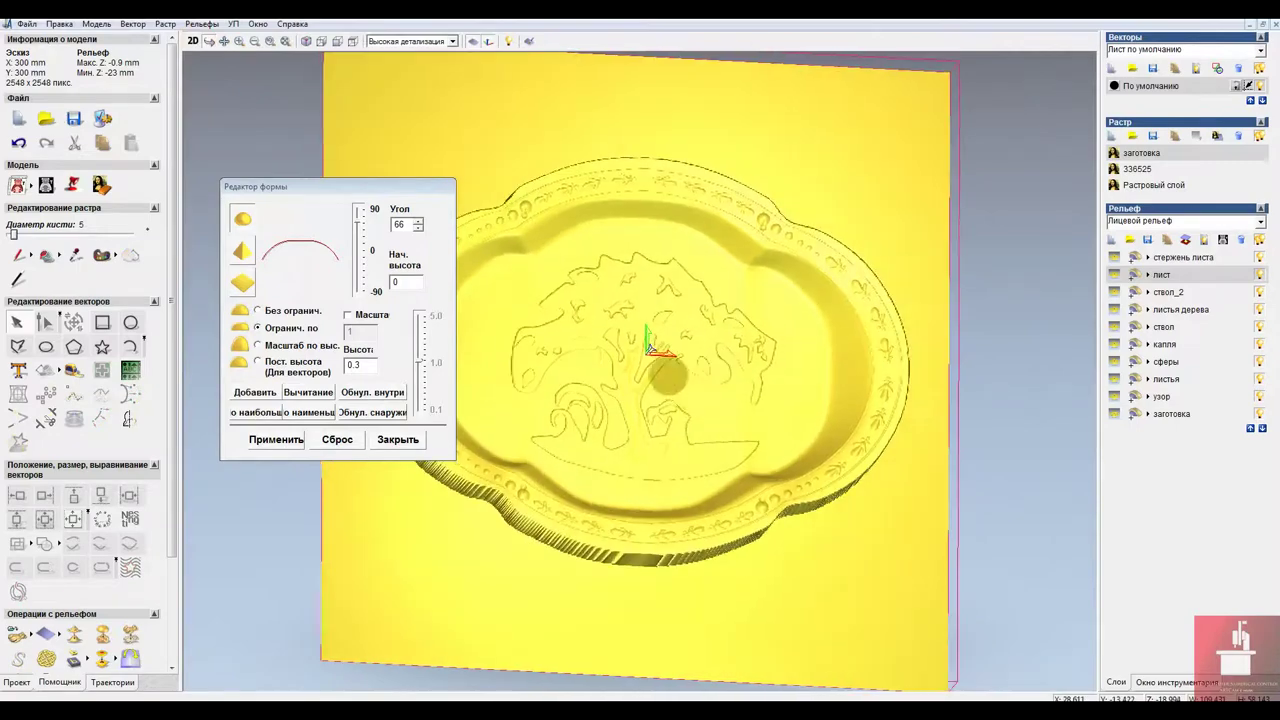
scroll(774, 329, up, 4)
mouse_move(796, 360)
mouse_down()
mouse_move(814, 209)
mouse_move(814, 364)
mouse_up()
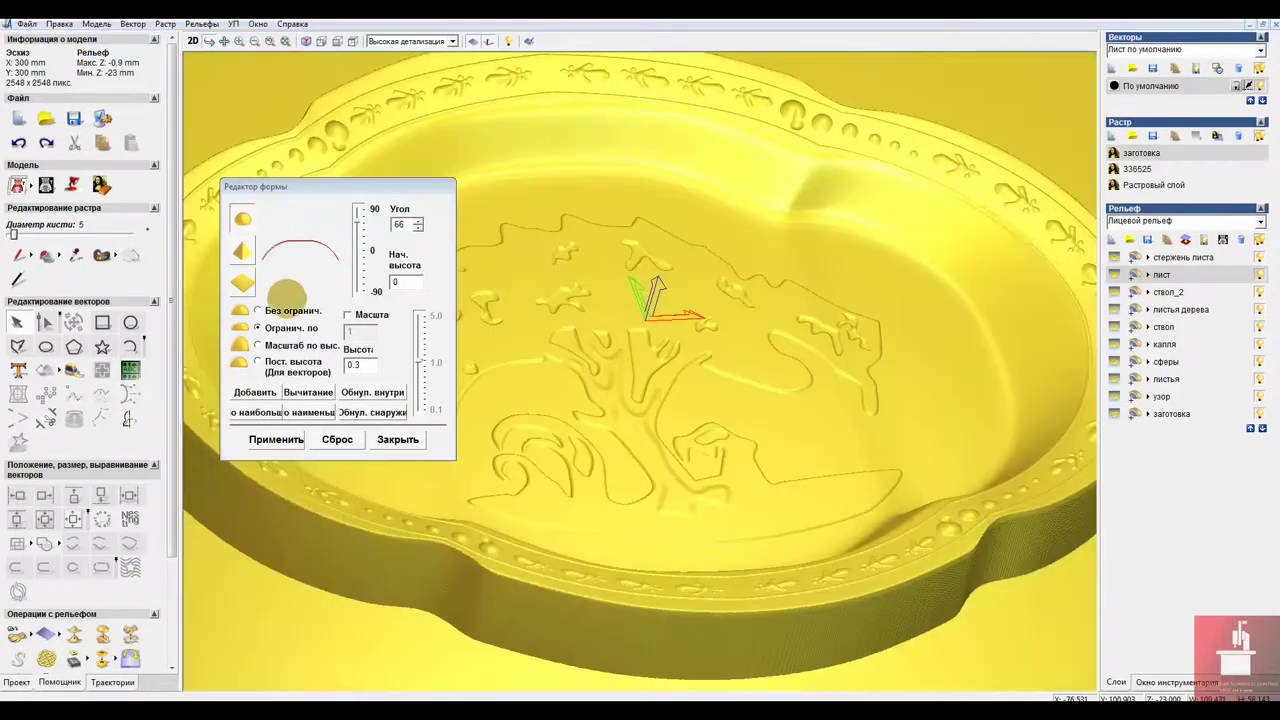
Try adding the rounded leaf shapes at a 66° angle without a height limit.
click(258, 310)
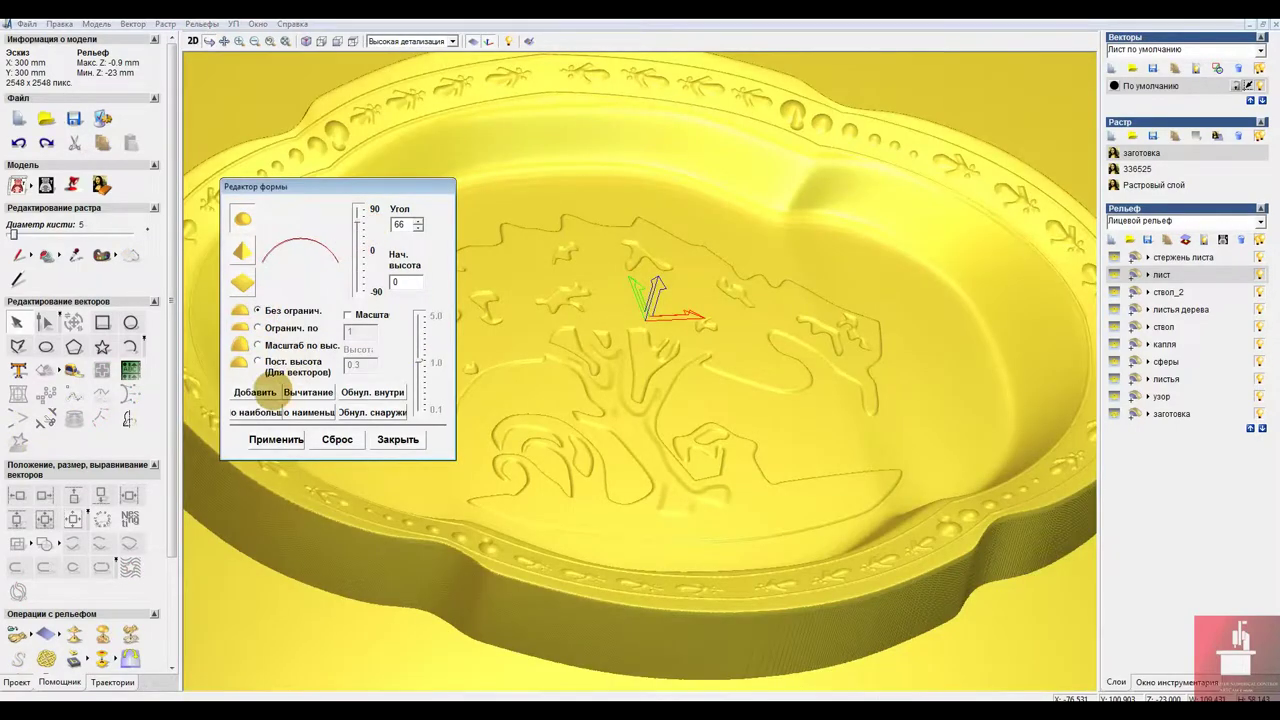
click(272, 392)
drag(785, 360, 787, 372)
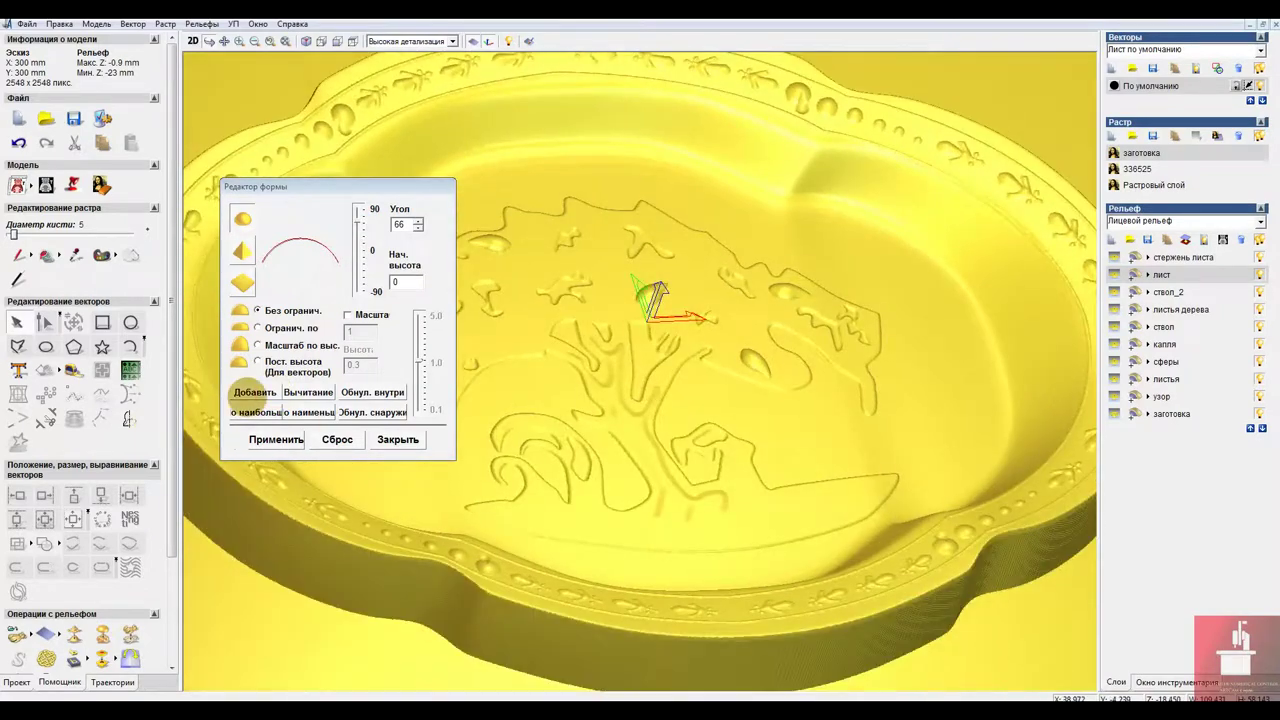
Try adding the rounded leaf shapes with the height limited to 2.0, and undo the addition.
click(257, 327)
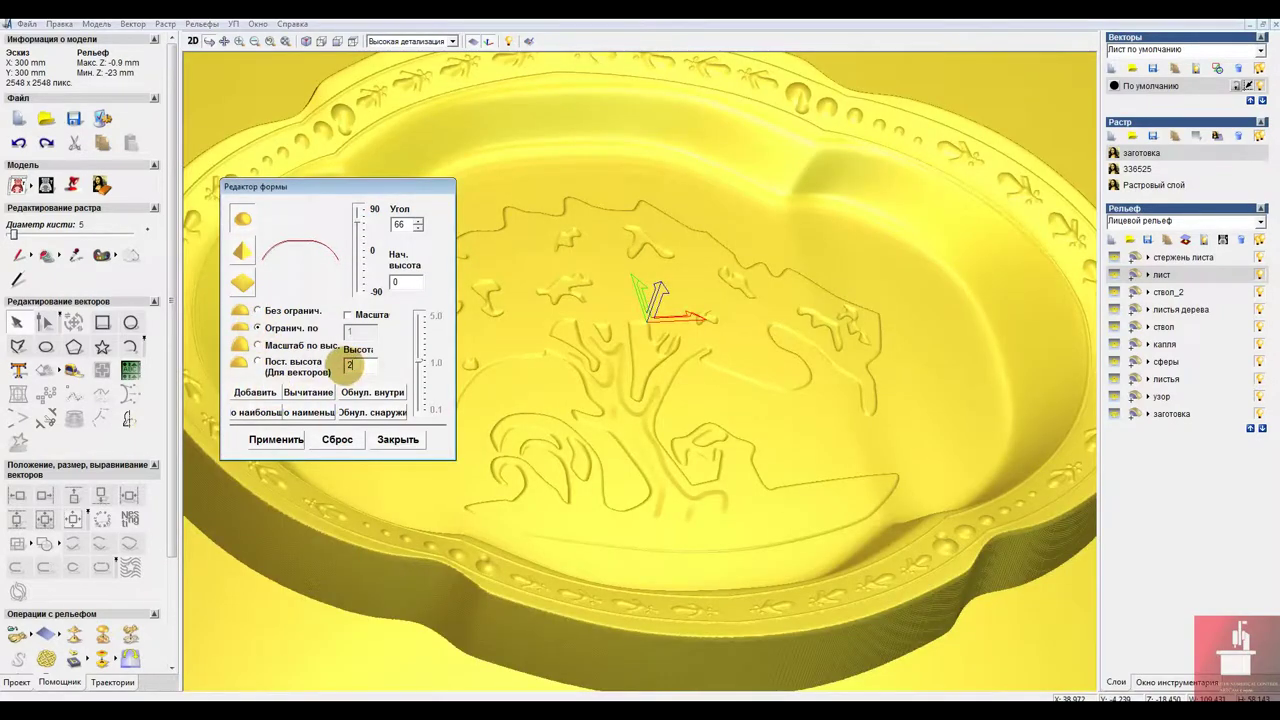
drag(352, 216, 352, 220)
click(268, 396)
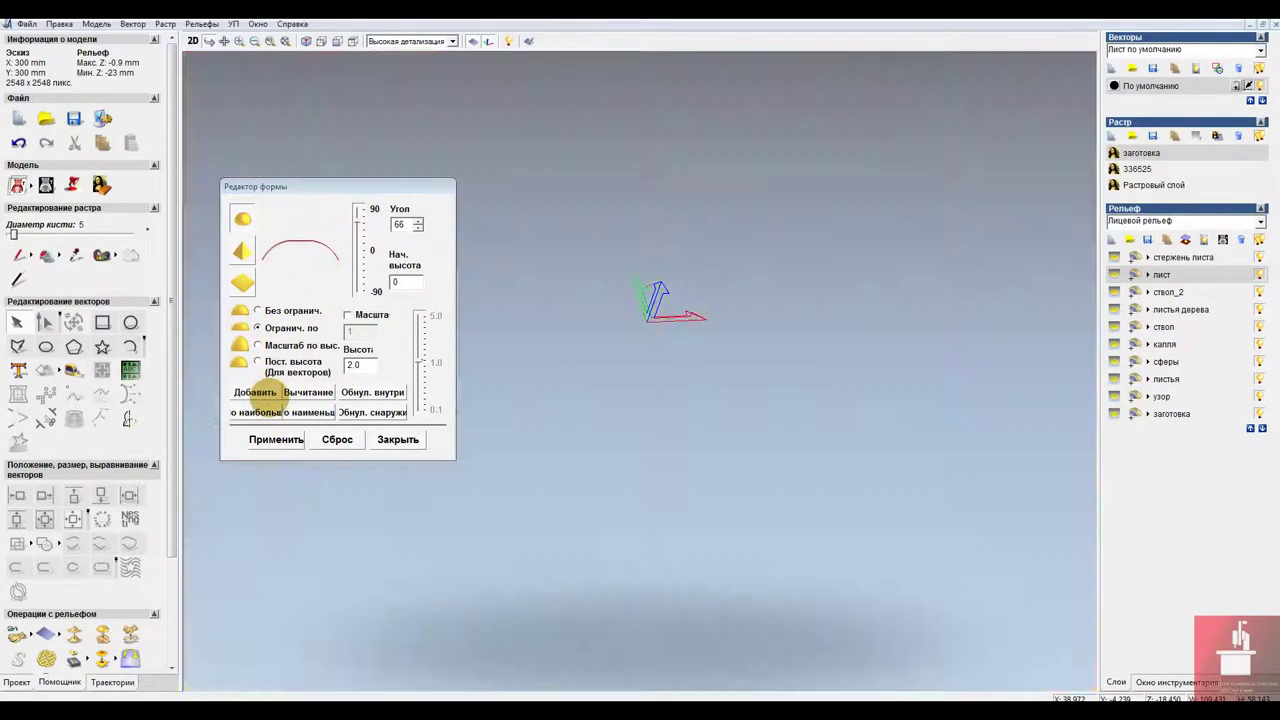
drag(678, 424, 676, 414)
key(ctrl+z)
Try adding the rounded leaf shapes with the height limited to 1.0, and undo the addition.
drag(363, 363, 344, 365)
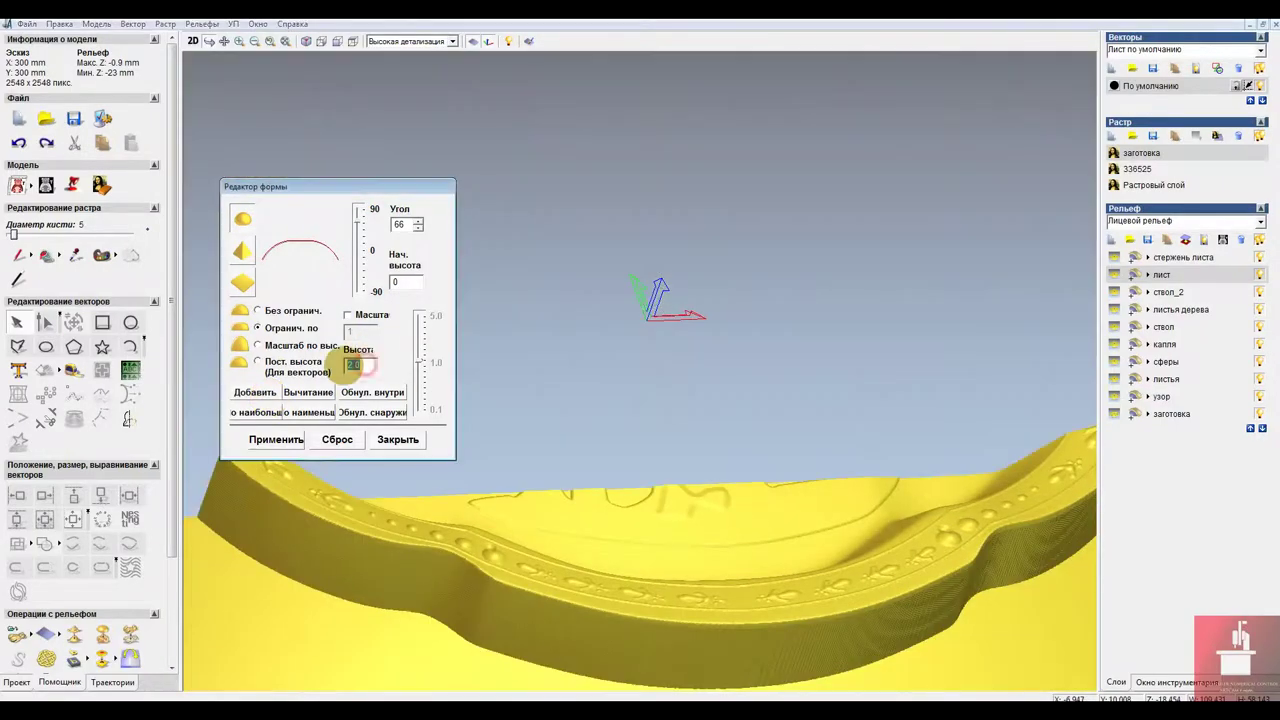
text(1)
drag(497, 323, 494, 330)
click(253, 392)
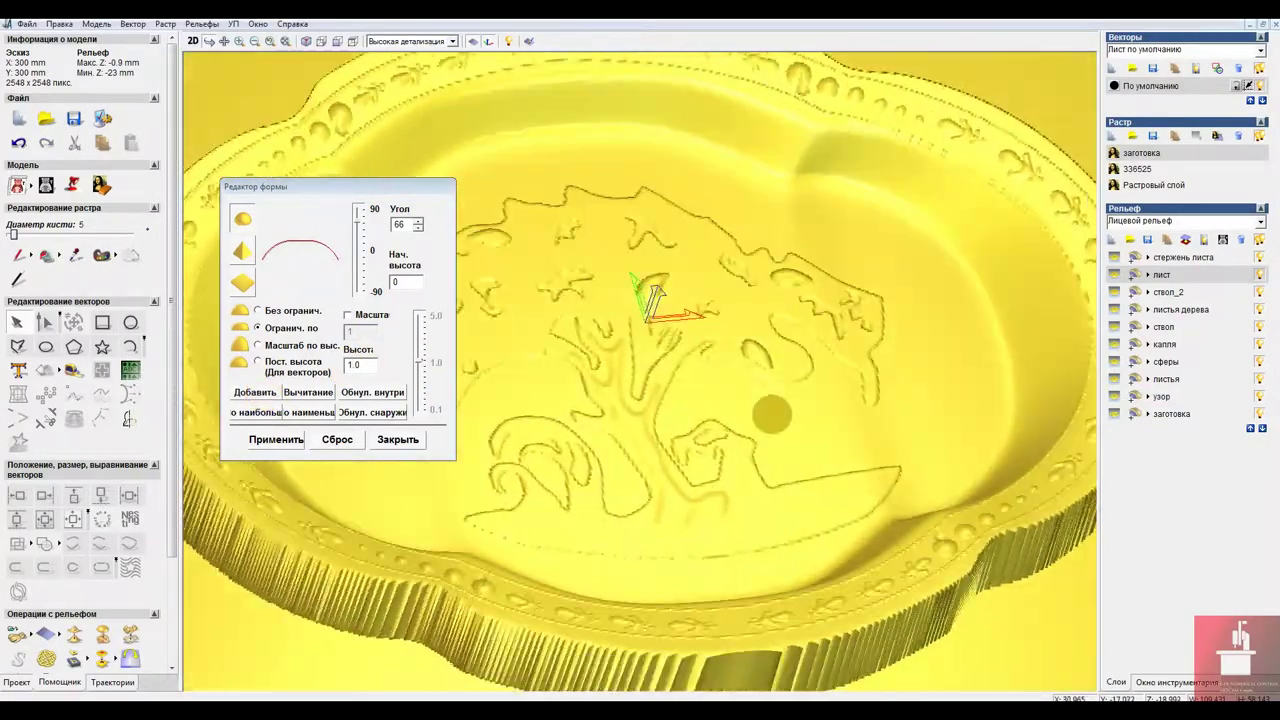
drag(772, 414, 773, 406)
key(ctrl+z)
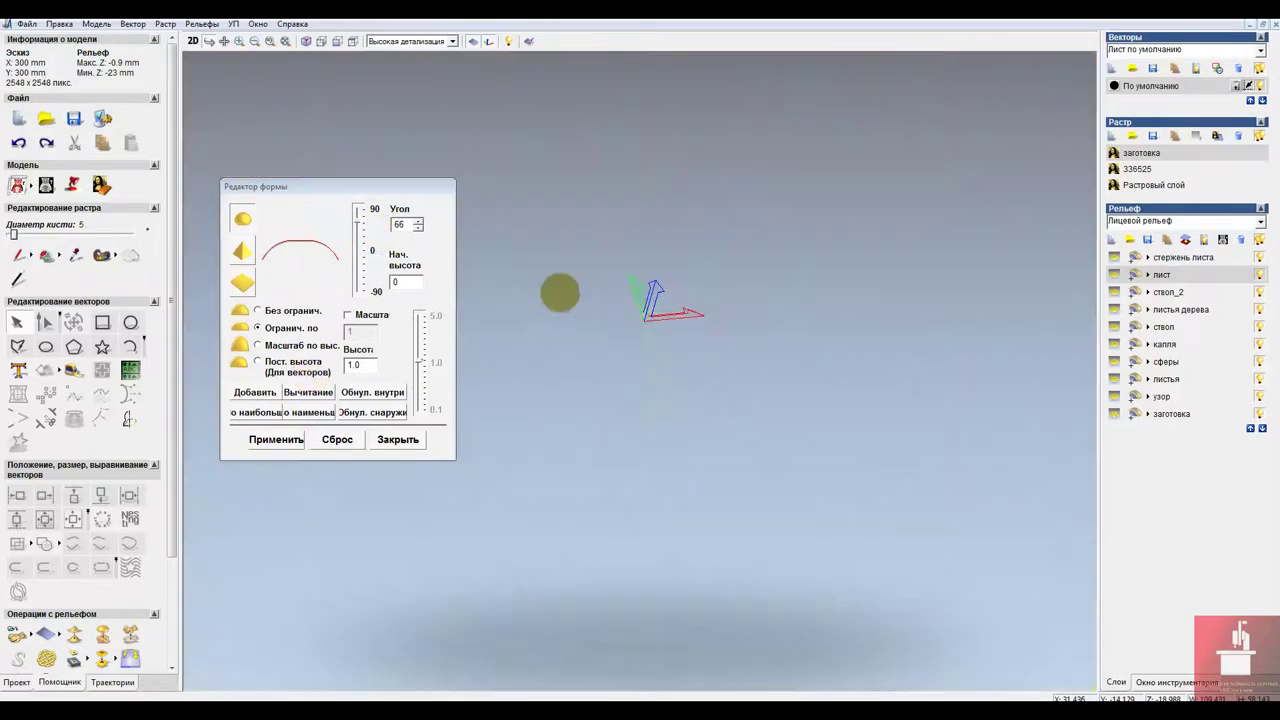
Set the leaf profile angle to 45° and try adding the shapes at a limited height of 1.0.
drag(357, 221, 357, 232)
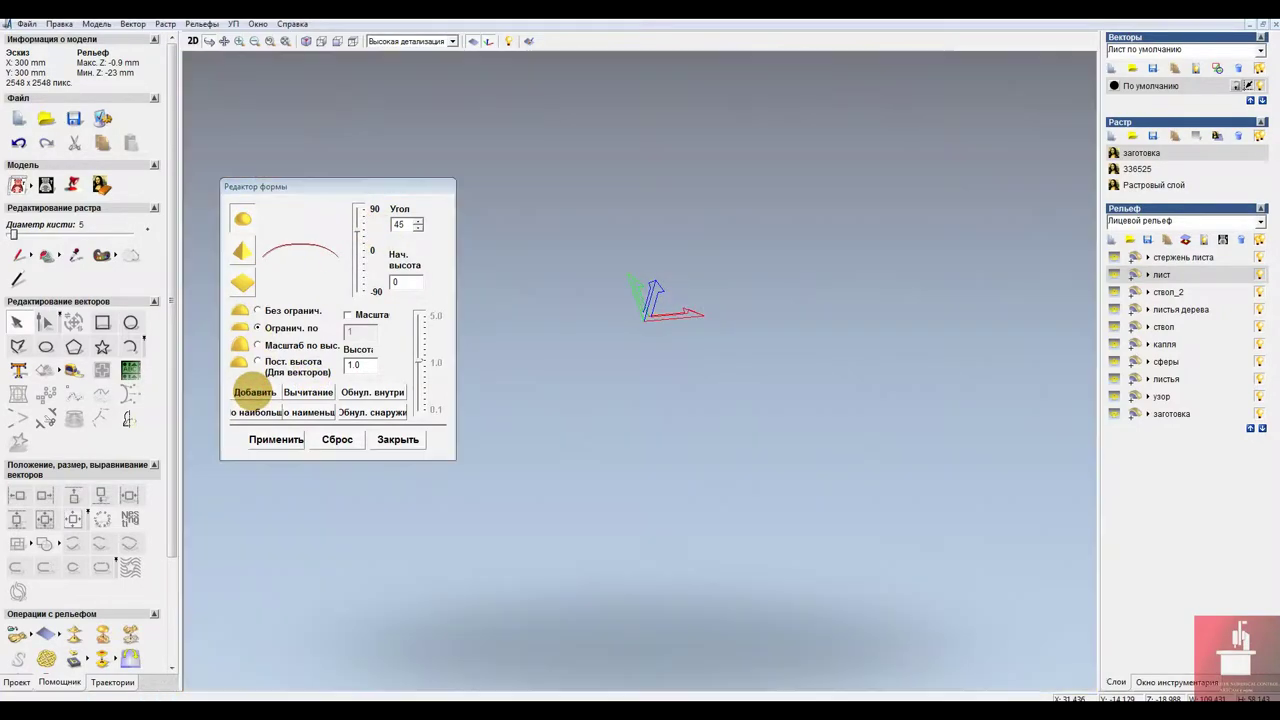
mouse_move(722, 425)
mouse_down()
mouse_move(720, 364)
mouse_move(731, 440)
mouse_up()
right_drag(731, 440, 880, 391)
scroll(877, 386, down, 6)
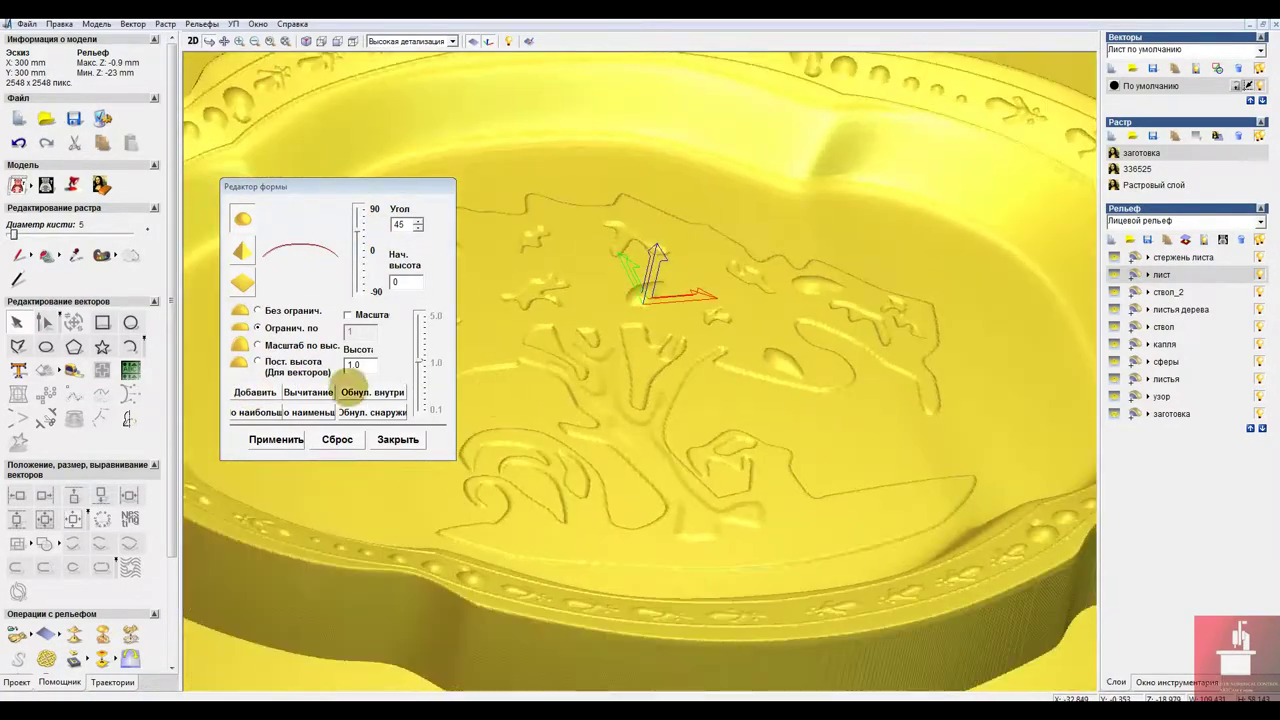
Set the leaf height limit to 0.5, add the shapes to the relief, and close the shape editor.
double_click(353, 364)
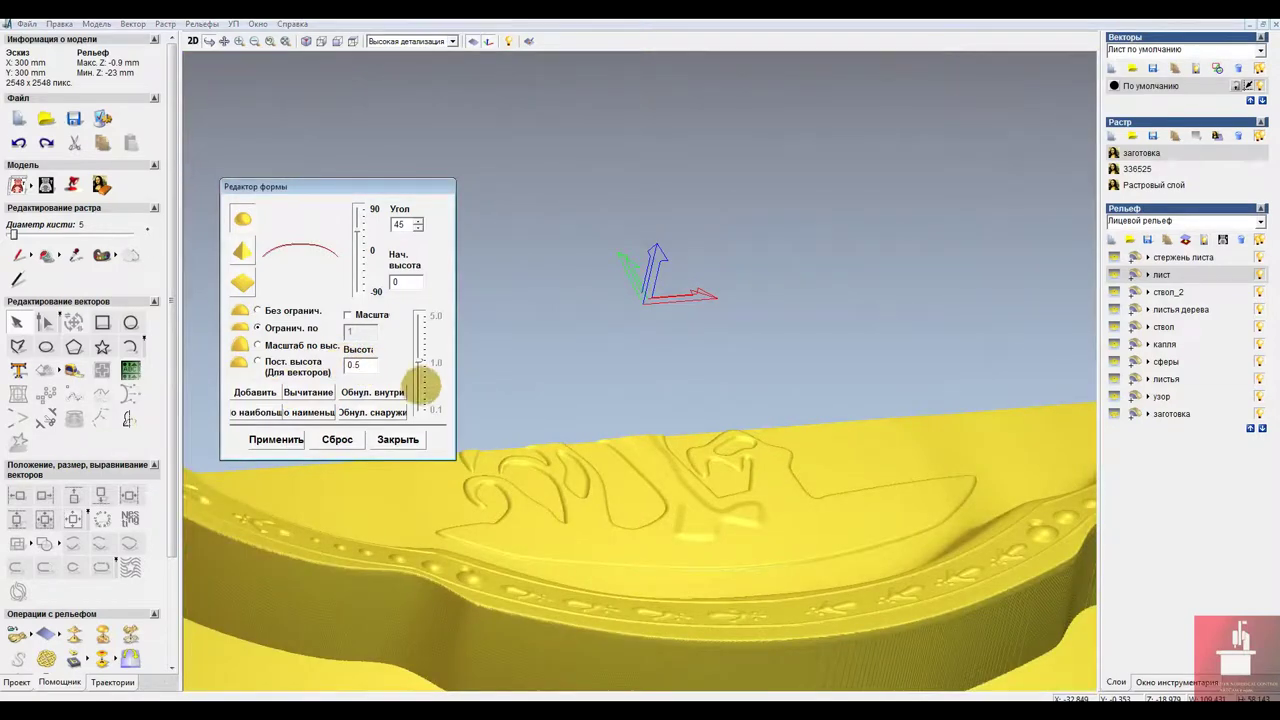
click(260, 392)
drag(746, 391, 737, 365)
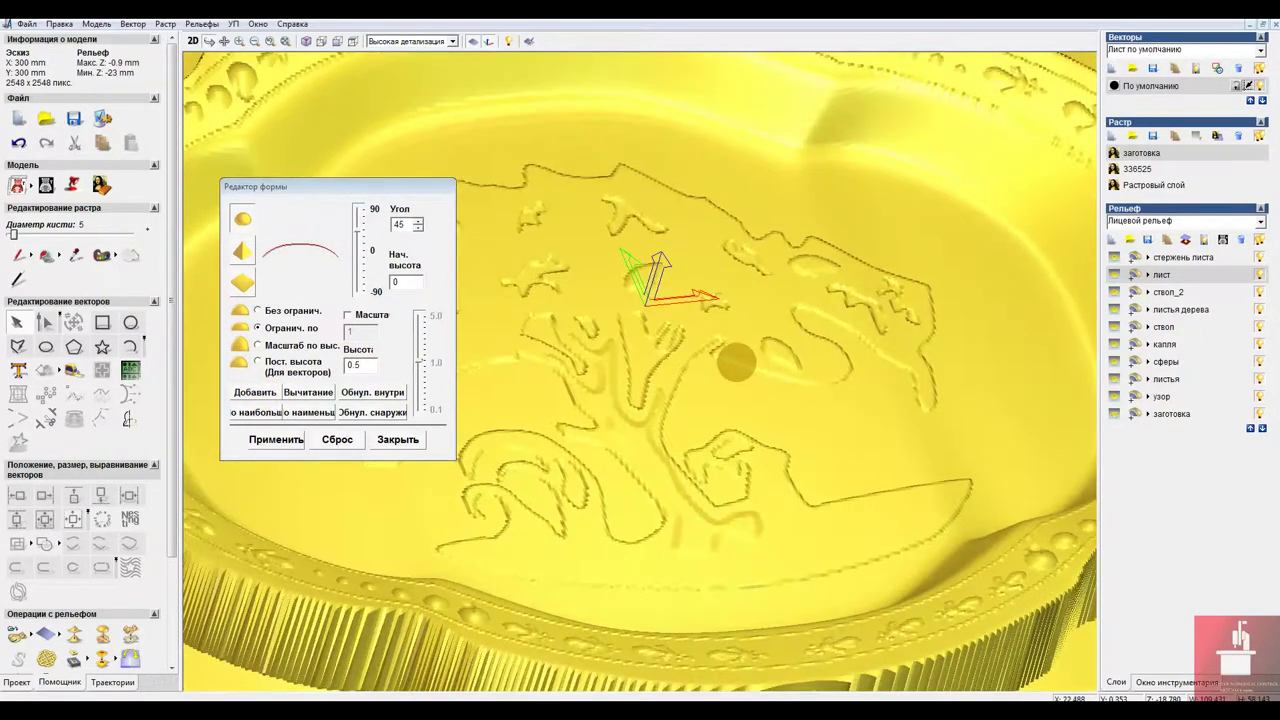
click(398, 437)
click(193, 42)
Add the grouped leaf veins to the стержень листа layer with an angular profile at 17°, limited to 0.5 height.
click(645, 287)
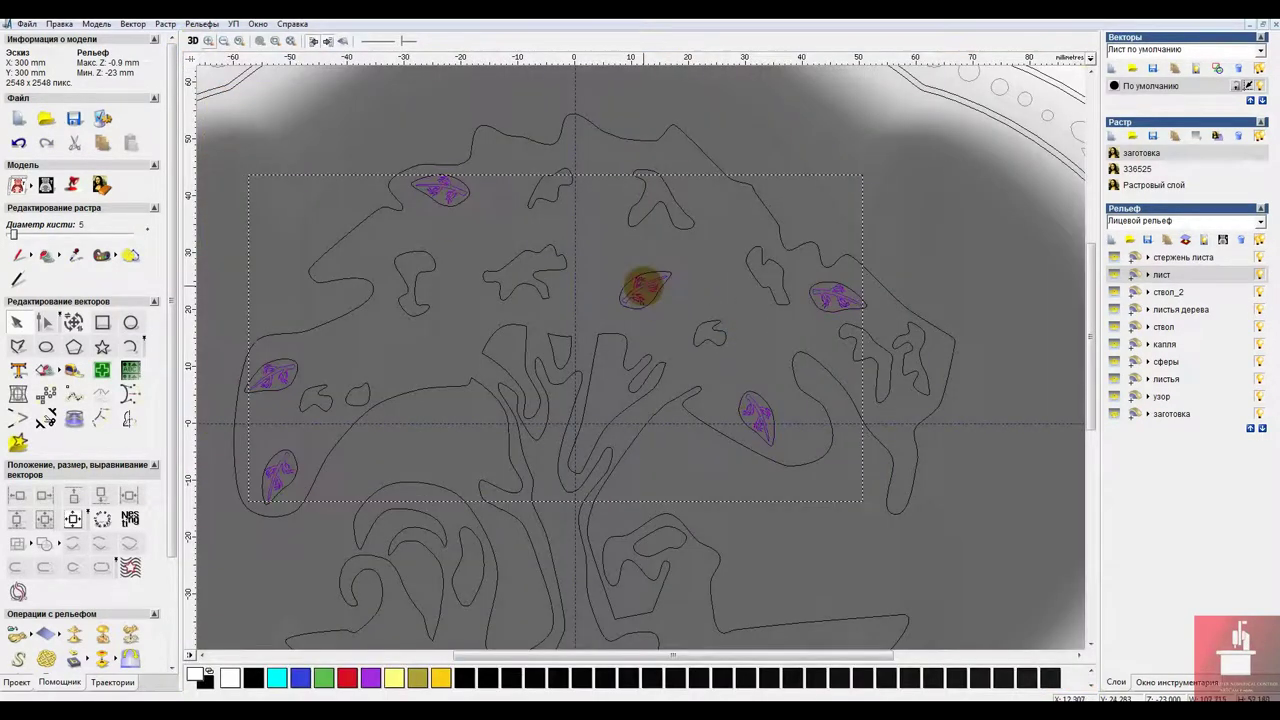
click(1208, 258)
double_click(650, 290)
click(241, 254)
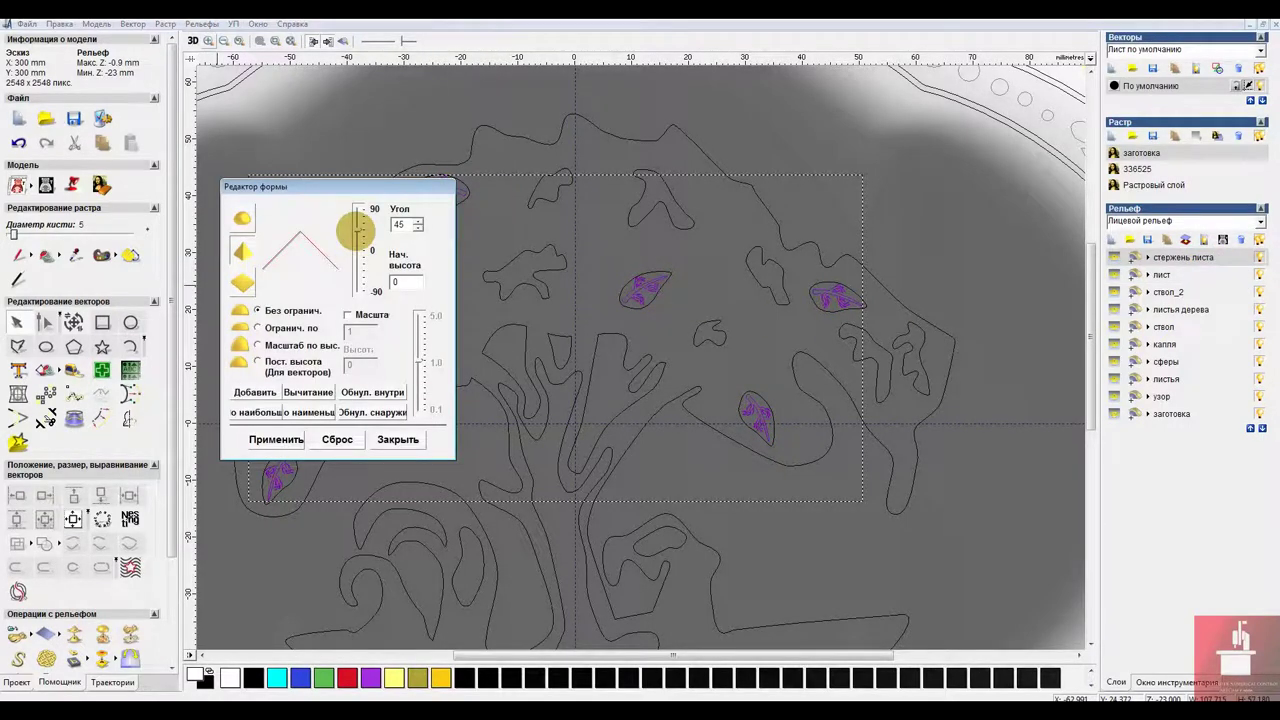
drag(358, 228, 358, 242)
click(258, 328)
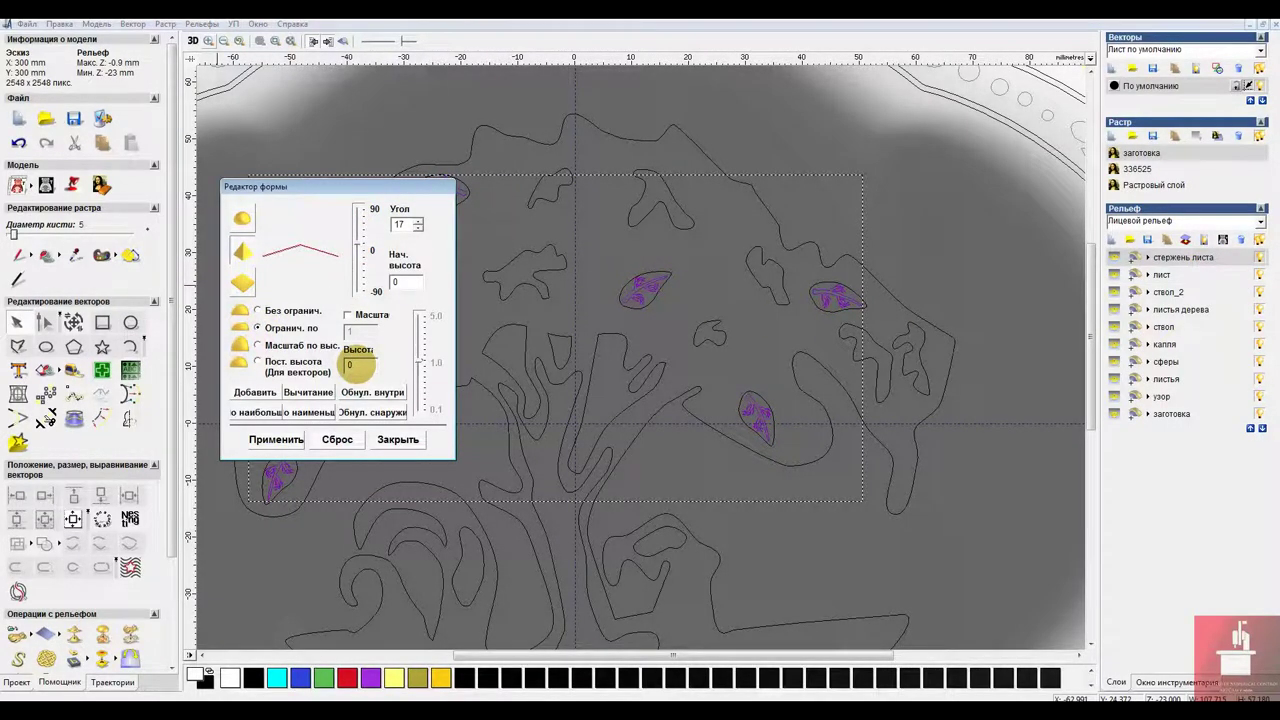
click(193, 41)
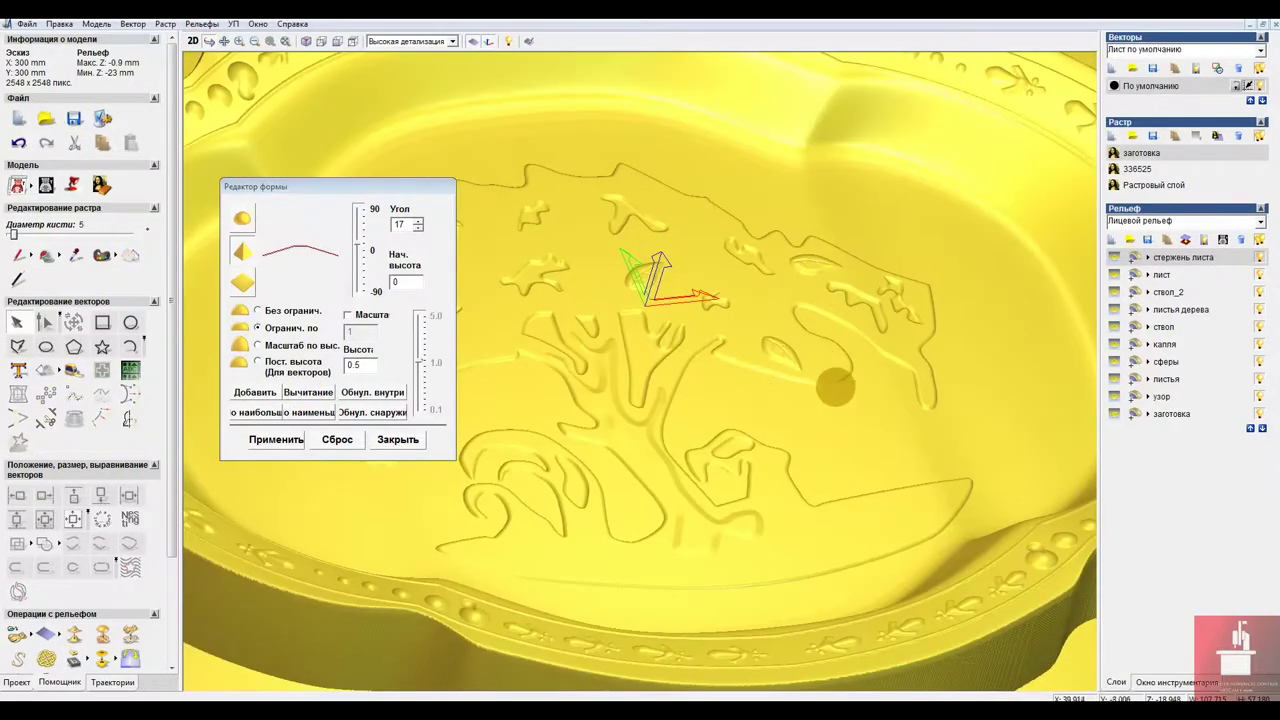
scroll(805, 358, up, 3)
drag(718, 450, 820, 440)
drag(961, 382, 897, 451)
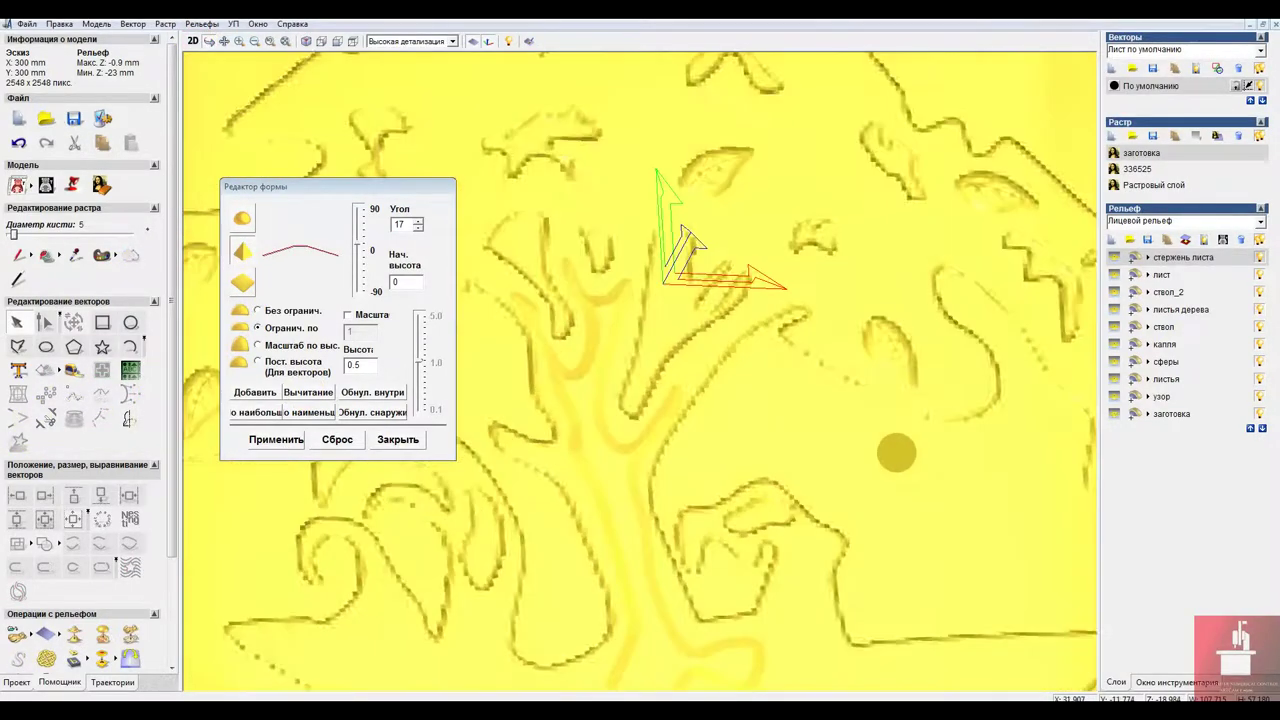
scroll(889, 443, down, 5)
click(397, 440)
Save the model with the raised leaves and veins.
drag(809, 292, 757, 351)
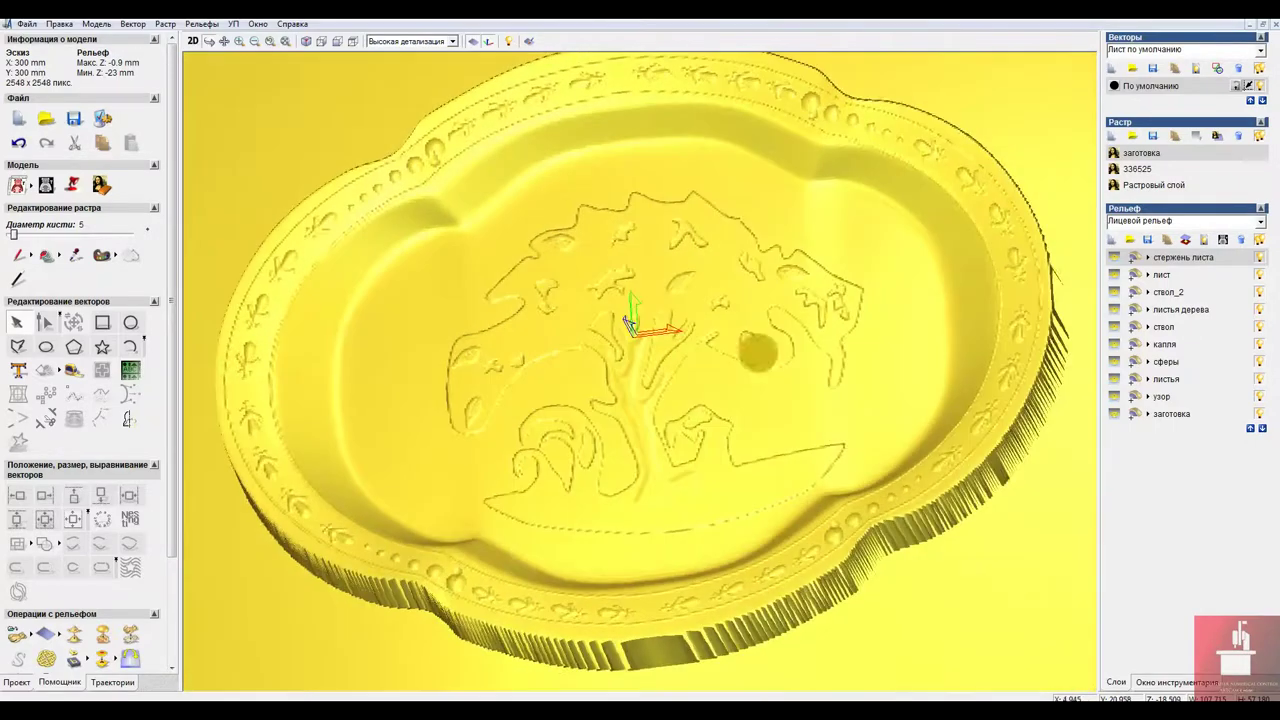
drag(957, 337, 890, 390)
key(ctrl+s)
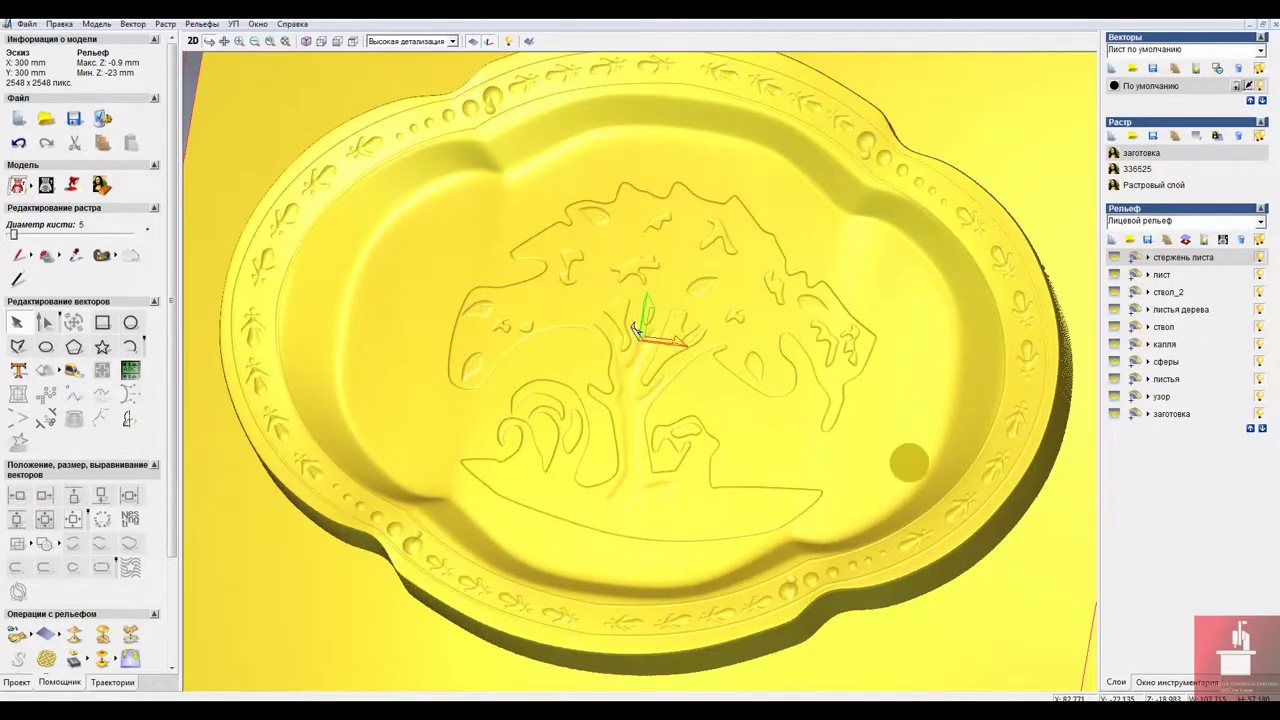
Inspect the whole plate relief from several angles in 3D and compare it with the 2D view.
drag(749, 342, 814, 385)
scroll(814, 385, down, 1)
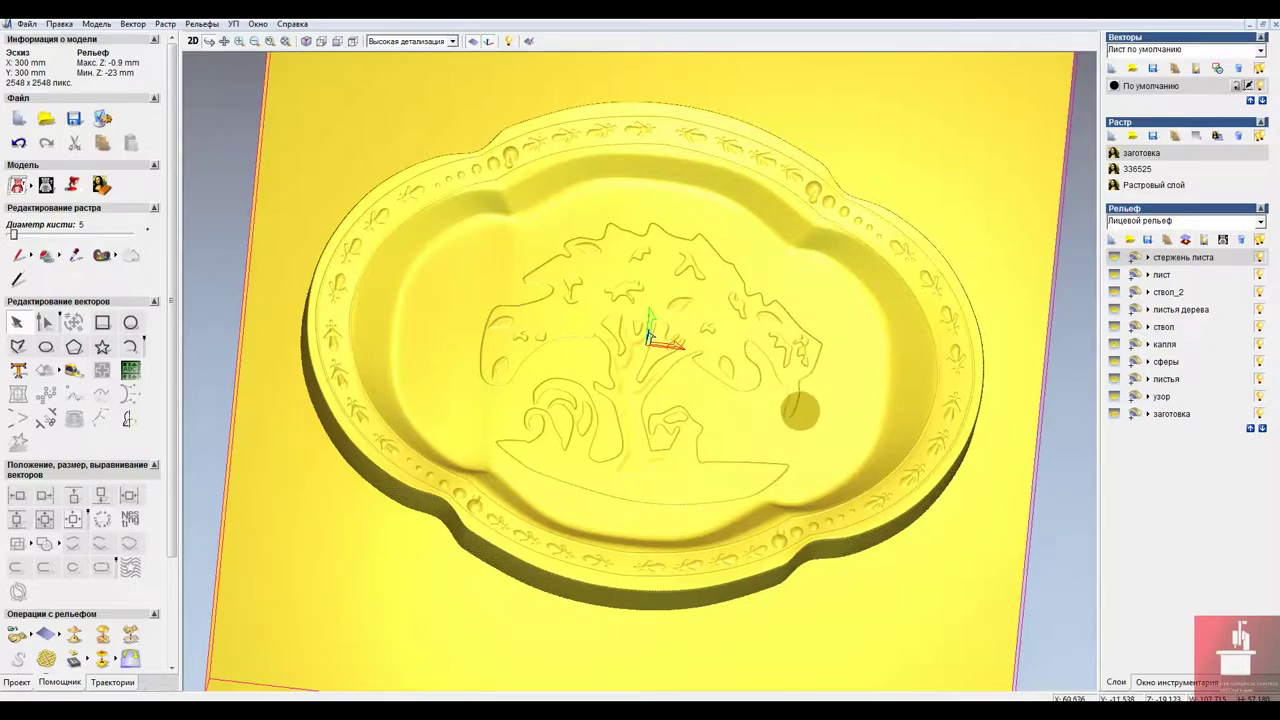
drag(779, 407, 780, 381)
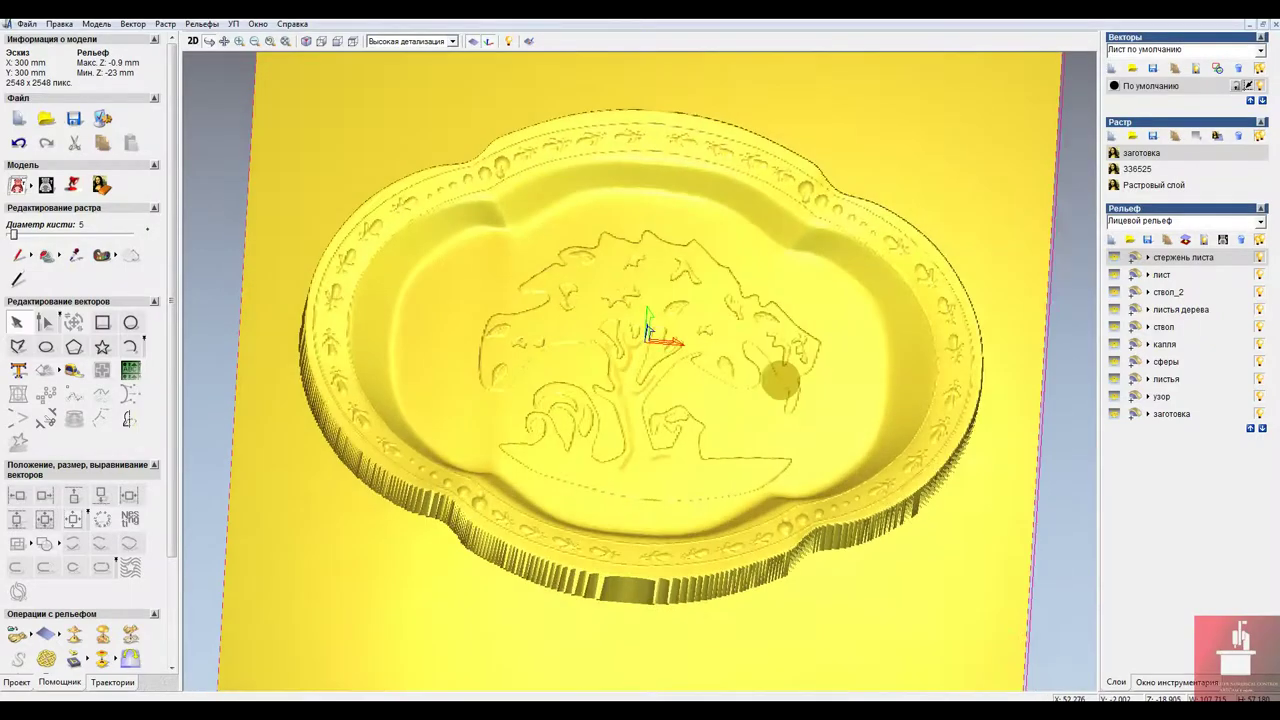
drag(714, 356, 943, 303)
drag(803, 375, 648, 427)
drag(758, 397, 757, 291)
drag(829, 329, 716, 376)
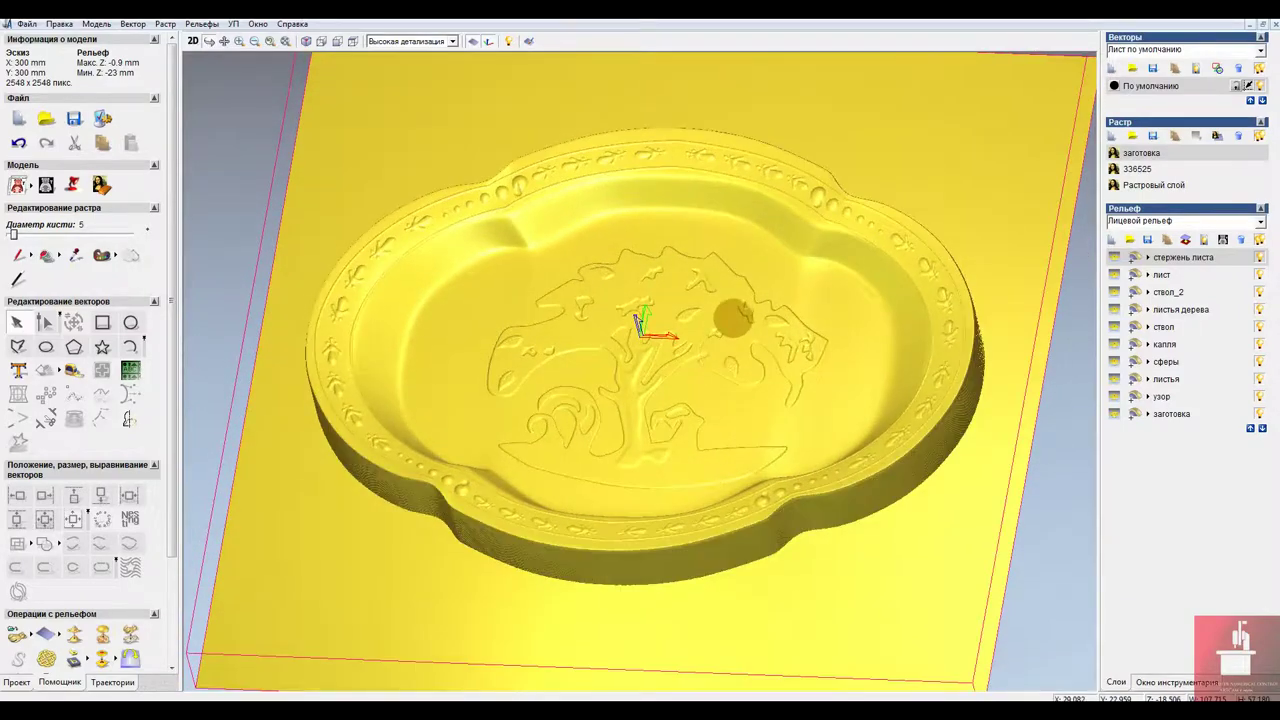
drag(734, 320, 794, 423)
drag(571, 395, 689, 374)
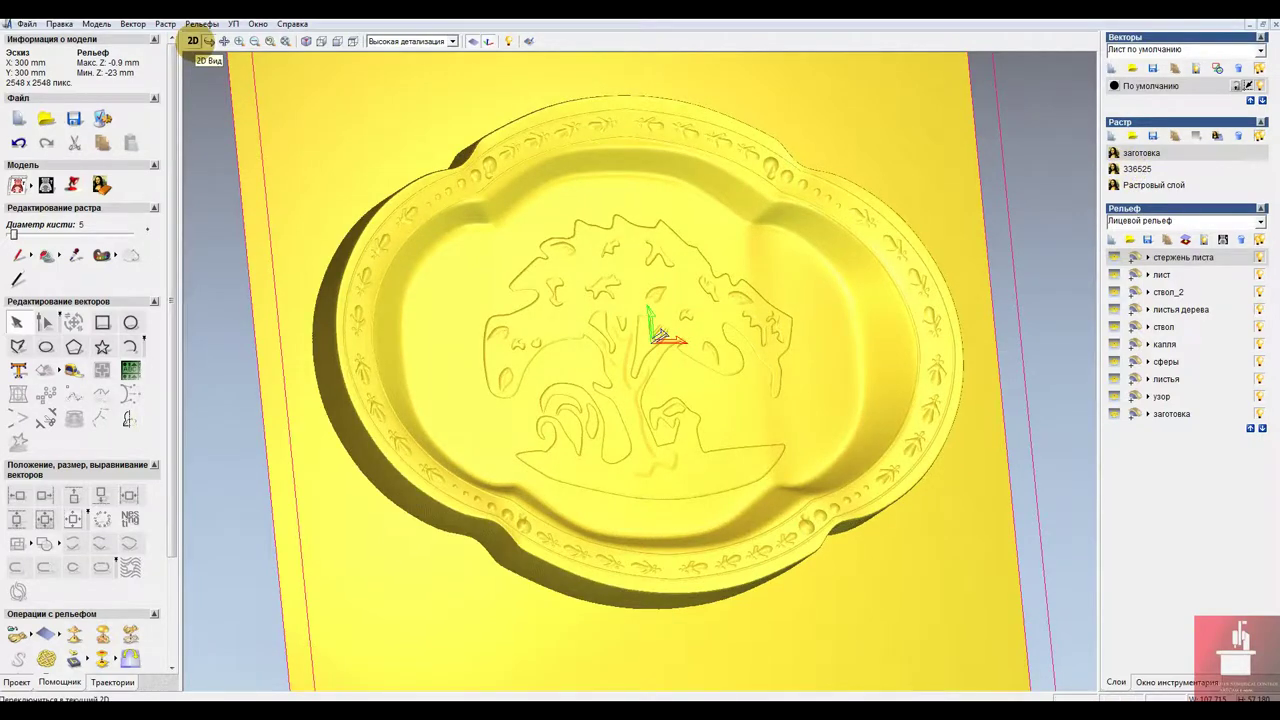
click(193, 41)
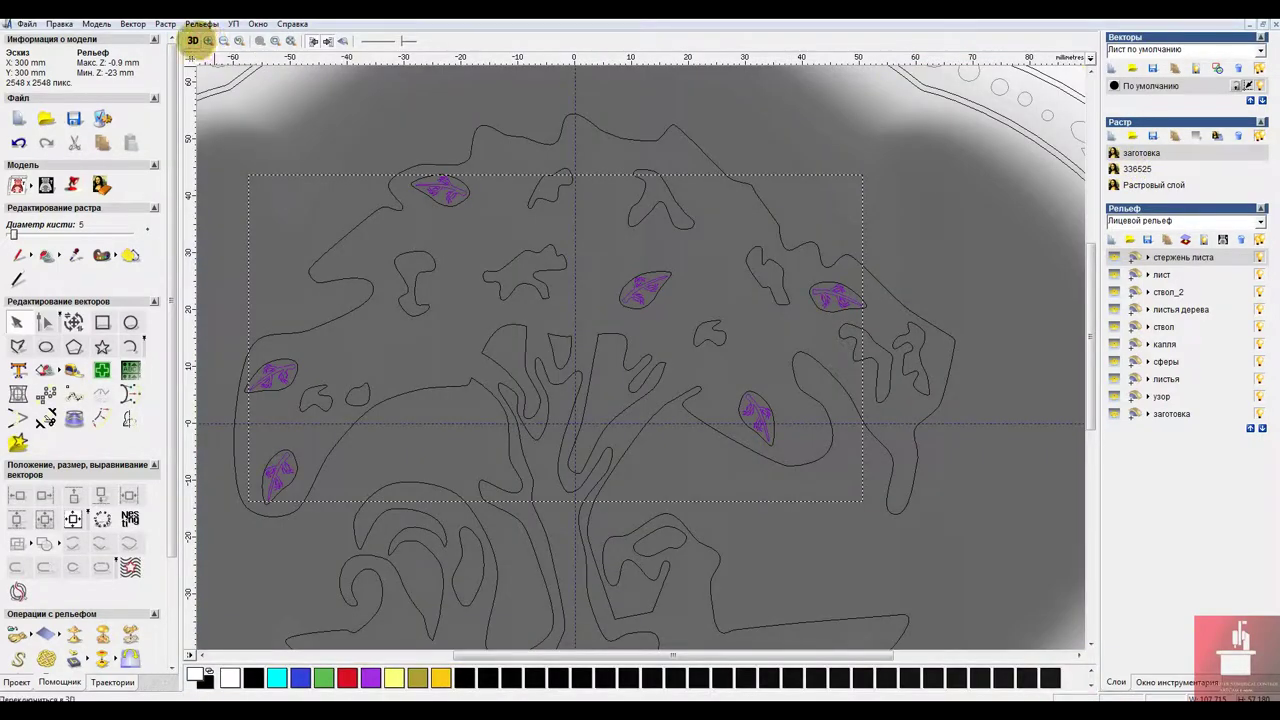
click(193, 41)
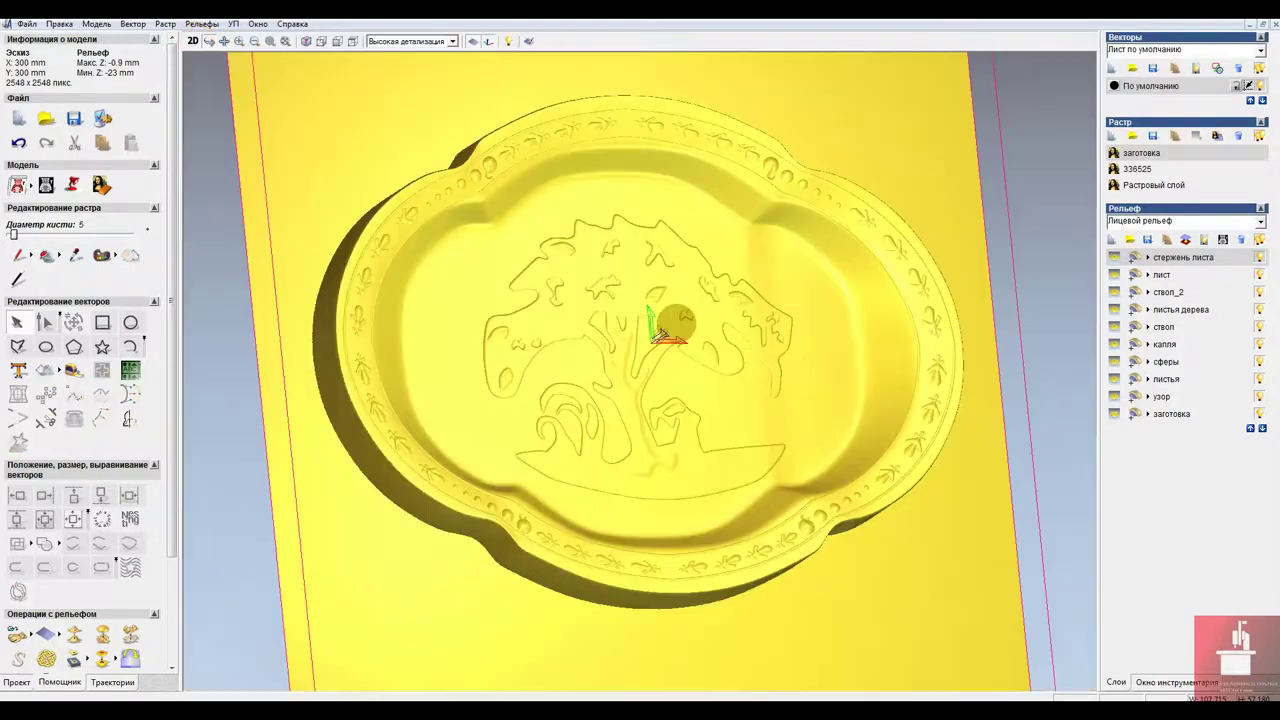
Examine the tree's leaves, veins and trunk up close, and review the plate as a whole again.
drag(628, 380, 617, 384)
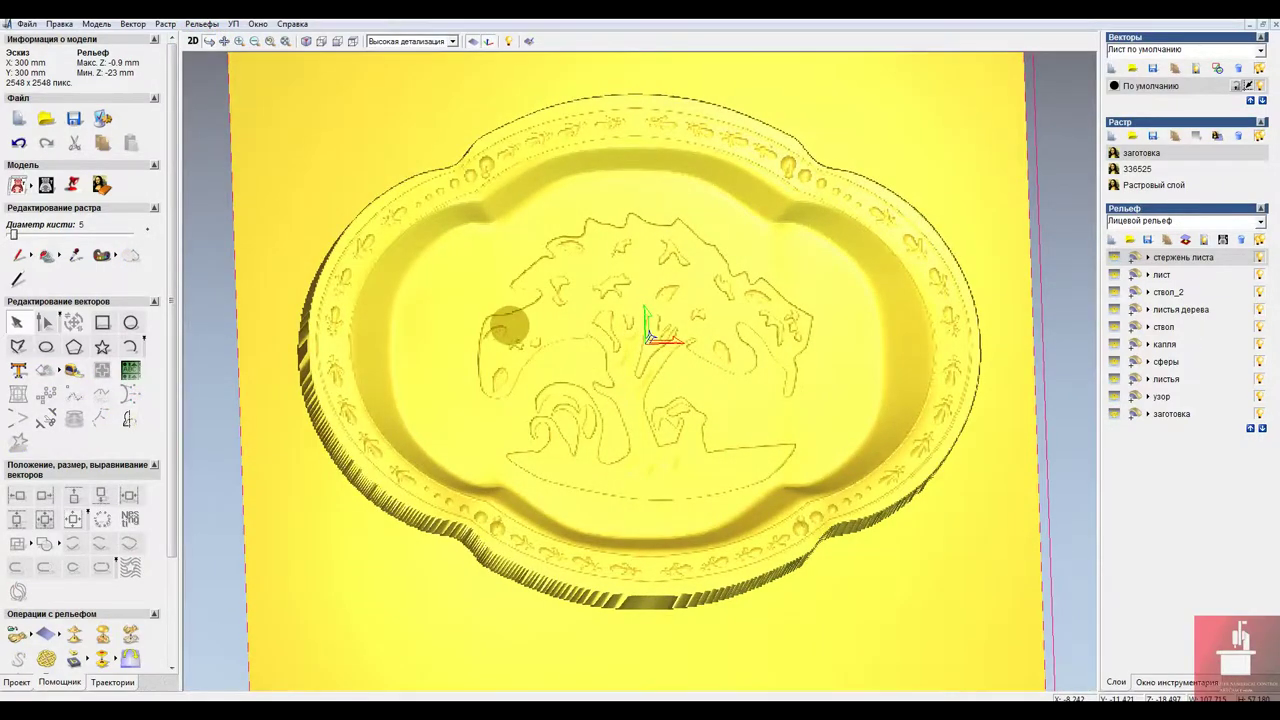
scroll(510, 325, up, 5)
scroll(511, 309, up, 3)
scroll(510, 309, down, 4)
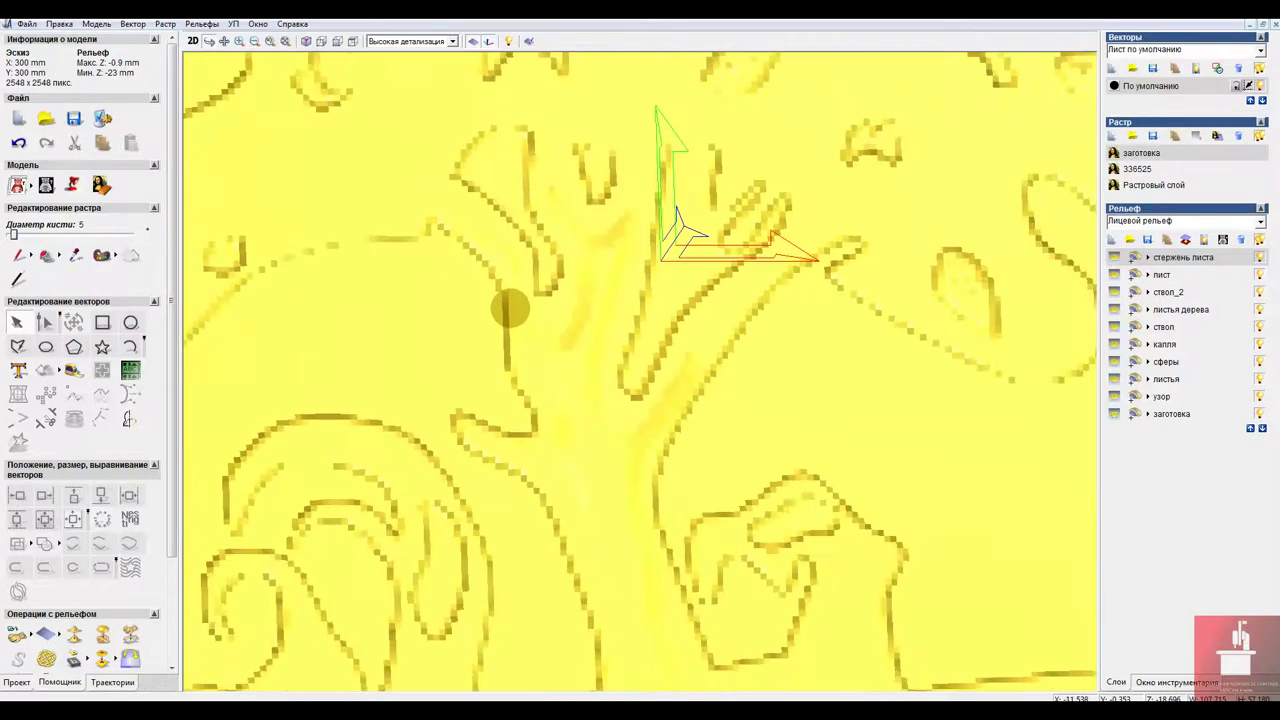
drag(360, 301, 395, 311)
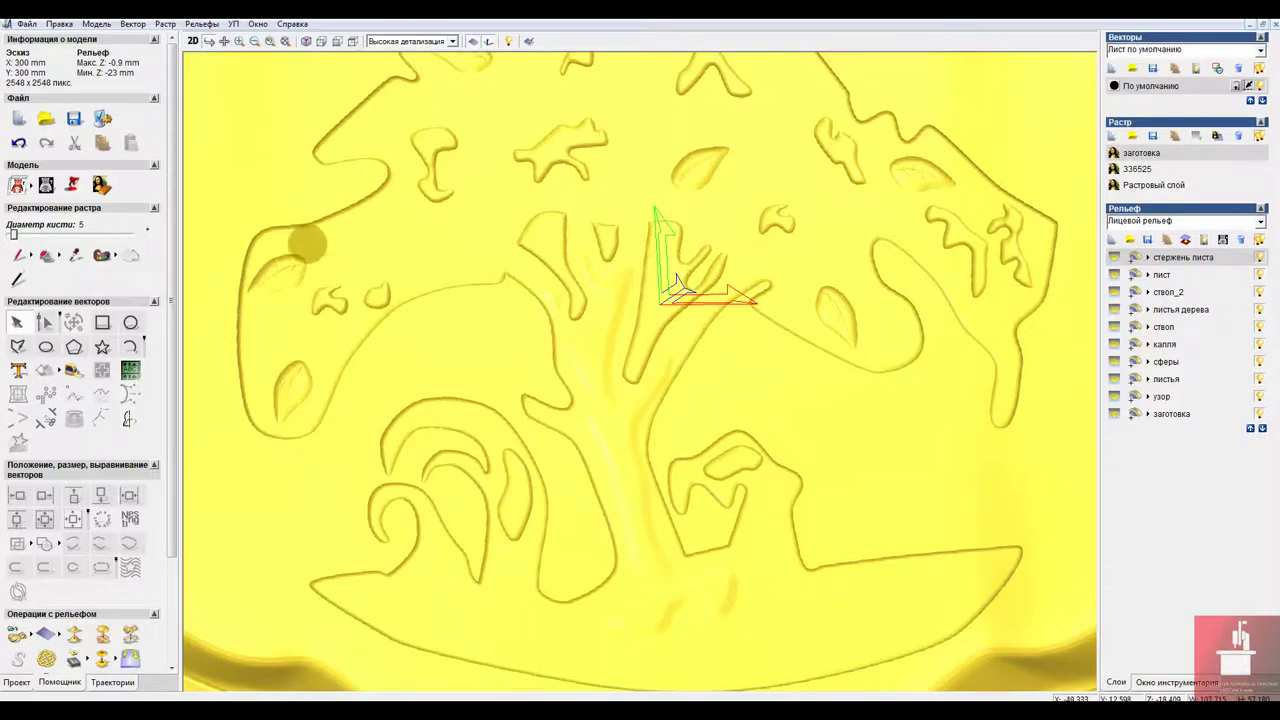
drag(441, 309, 379, 242)
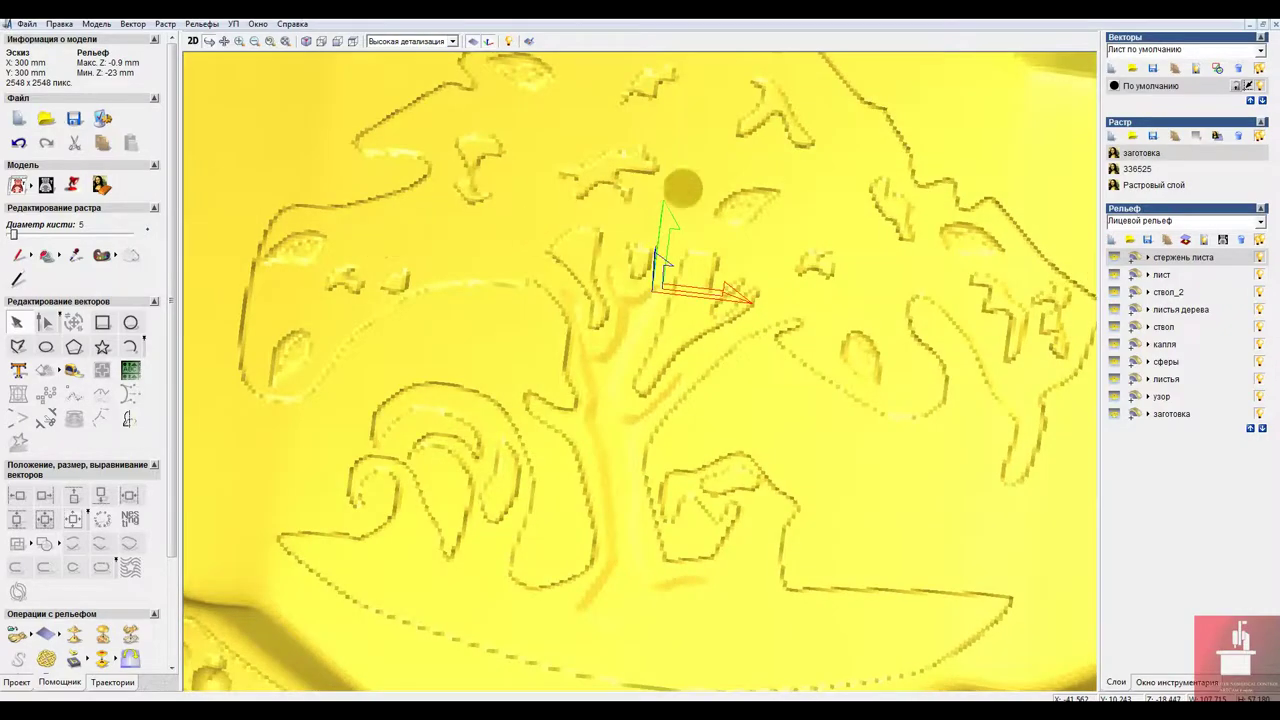
scroll(791, 306, down, 3)
drag(541, 325, 573, 408)
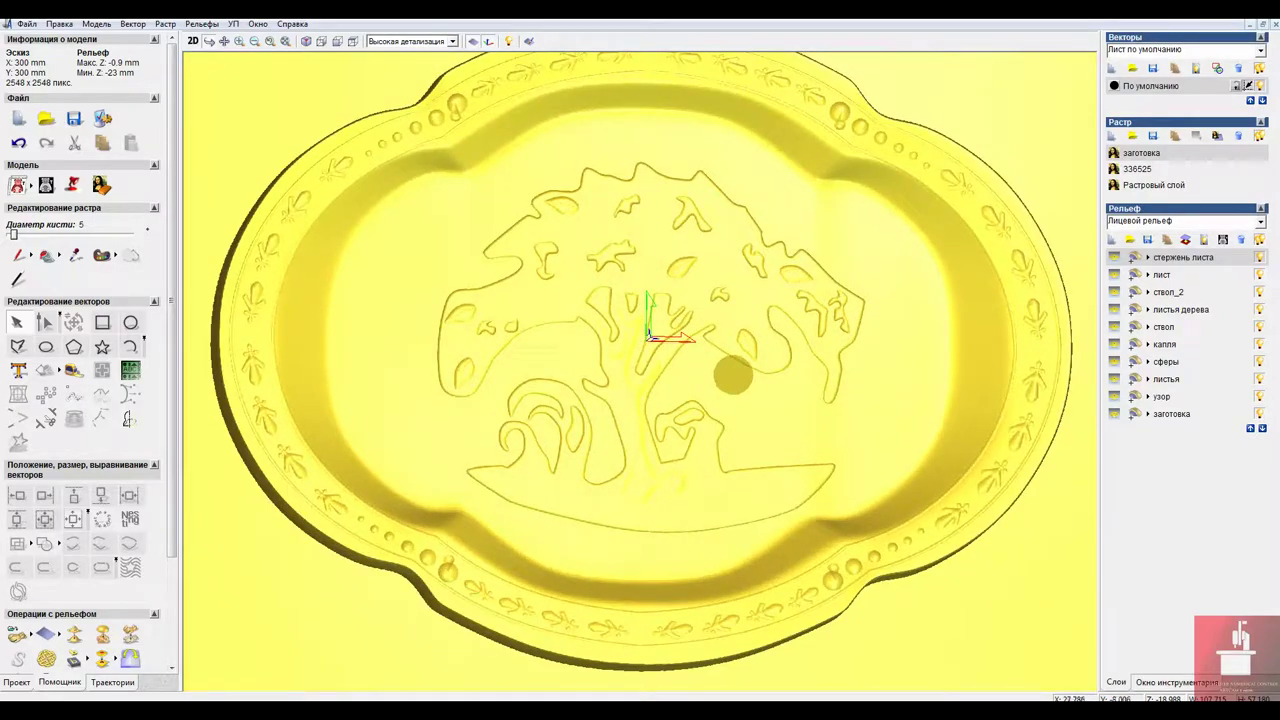
drag(731, 371, 732, 250)
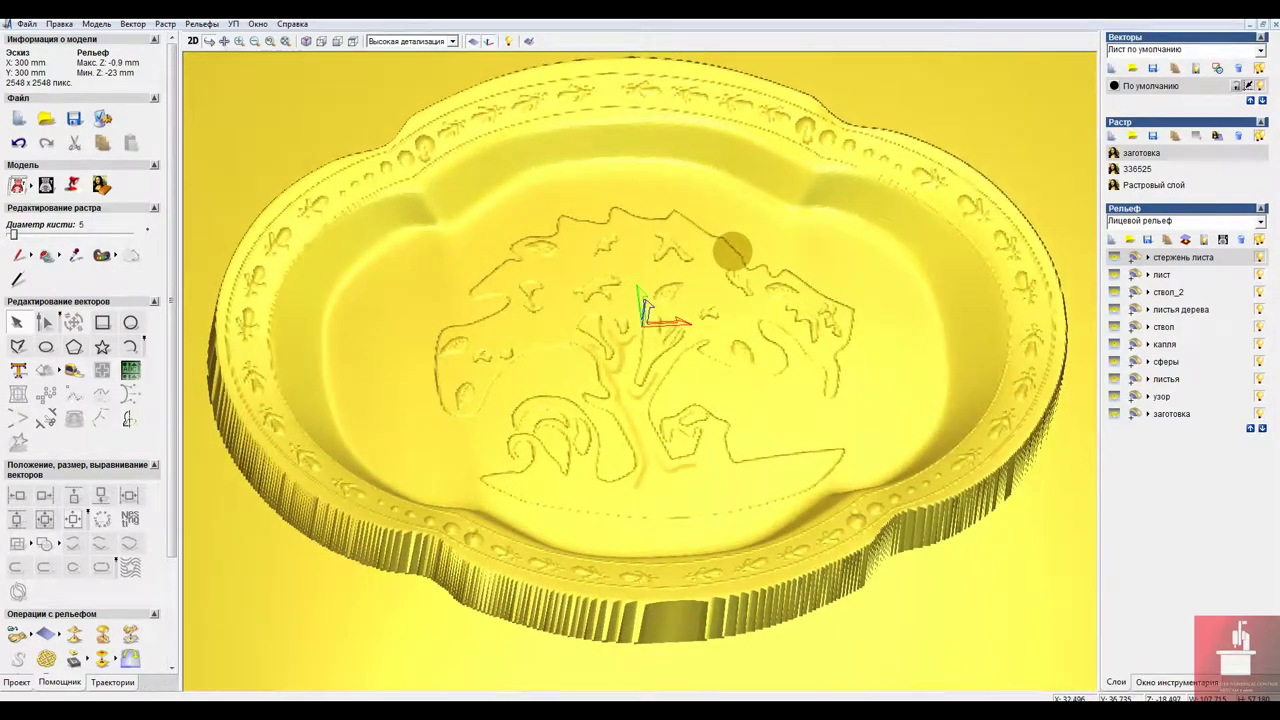